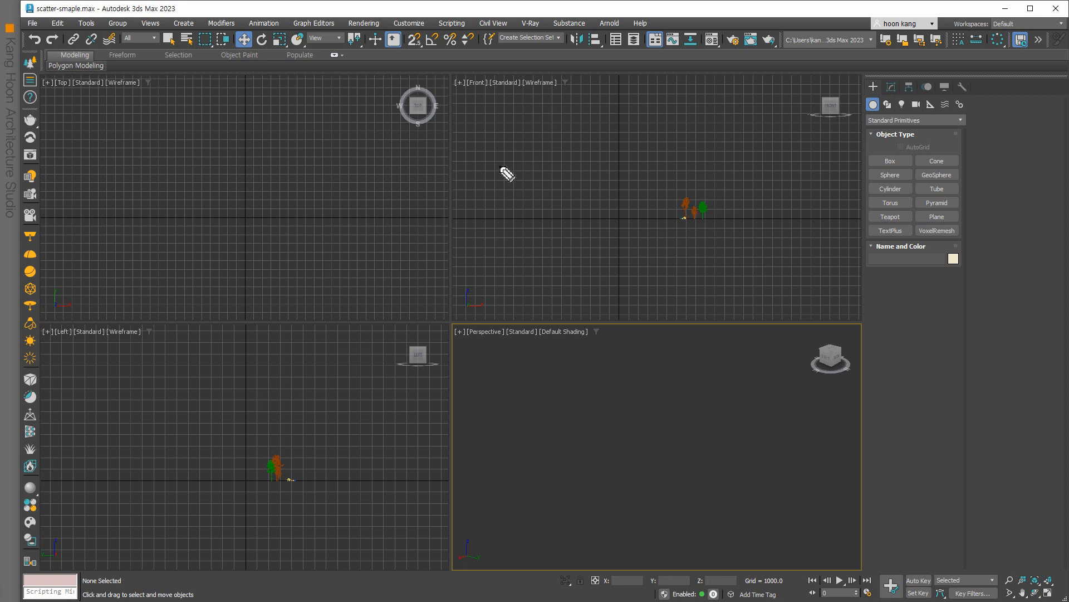
# Handwrite 'Scatter' with the annotation pen over the Front viewport, adding a dot after it.
pyautogui.moveTo(525, 158); pyautogui.dragTo(513, 204)
pyautogui.moveTo(535, 187)
pyautogui.mouseDown()
pyautogui.moveTo(553, 188)
pyautogui.moveTo(570, 168)
pyautogui.moveTo(576, 188)
pyautogui.moveTo(593, 195)
pyautogui.moveTo(614, 183)
pyautogui.mouseUp()
pyautogui.click(614, 181)
# Underline the Scatter note, then circle and mark the grass patches in the Espace Rhizome render.
pyautogui.moveTo(507, 218); pyautogui.dragTo(631, 198)
pyautogui.moveTo(506, 219); pyautogui.dragTo(499, 221)
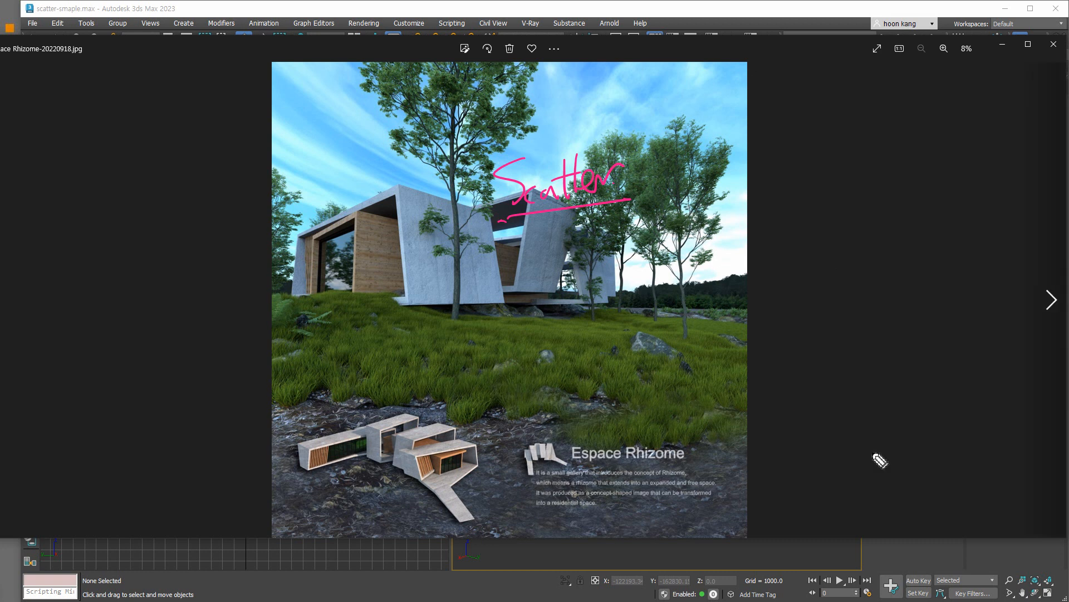
pyautogui.moveTo(357, 374); pyautogui.dragTo(395, 368)
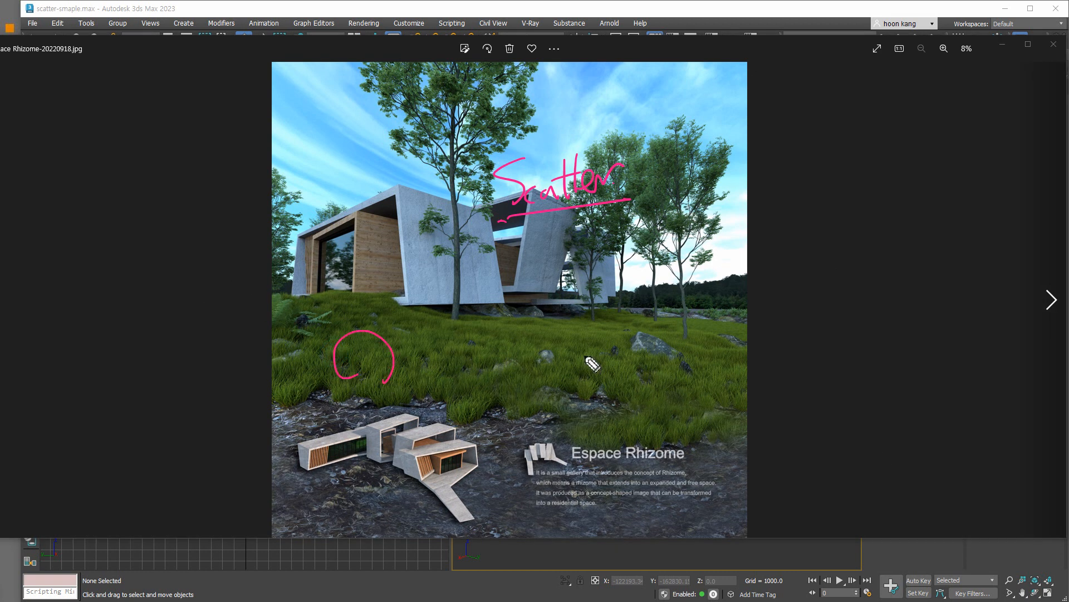
pyautogui.moveTo(575, 406)
pyautogui.mouseDown()
pyautogui.moveTo(616, 398)
pyautogui.moveTo(591, 406)
pyautogui.mouseUp()
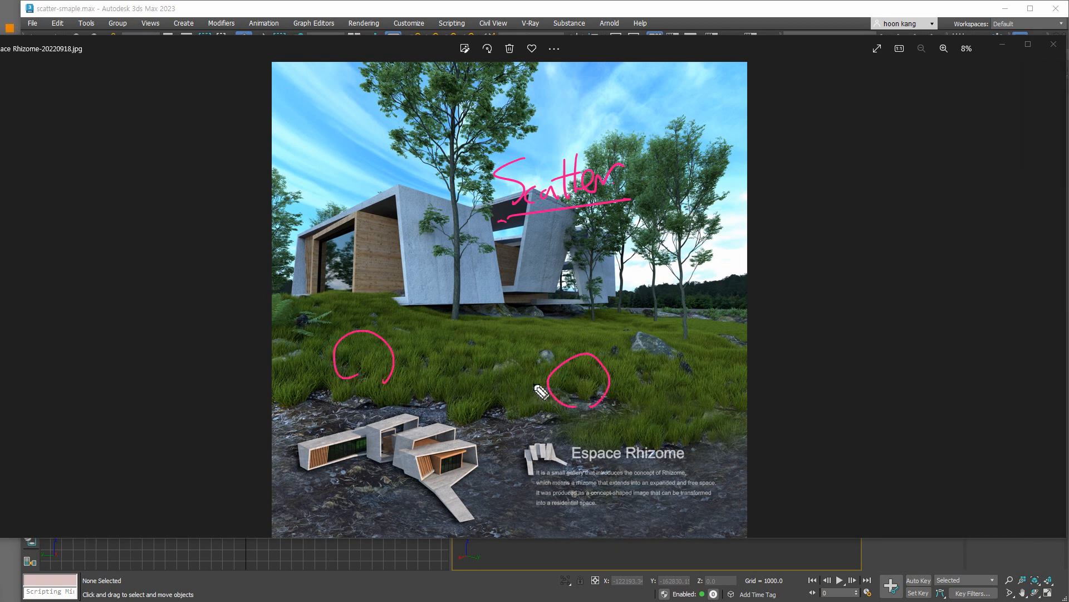
pyautogui.moveTo(365, 361)
pyautogui.mouseDown()
pyautogui.moveTo(401, 369)
pyautogui.moveTo(674, 328)
pyautogui.mouseUp()
pyautogui.moveTo(632, 368); pyautogui.dragTo(710, 383)
pyautogui.moveTo(626, 414); pyautogui.dragTo(650, 410)
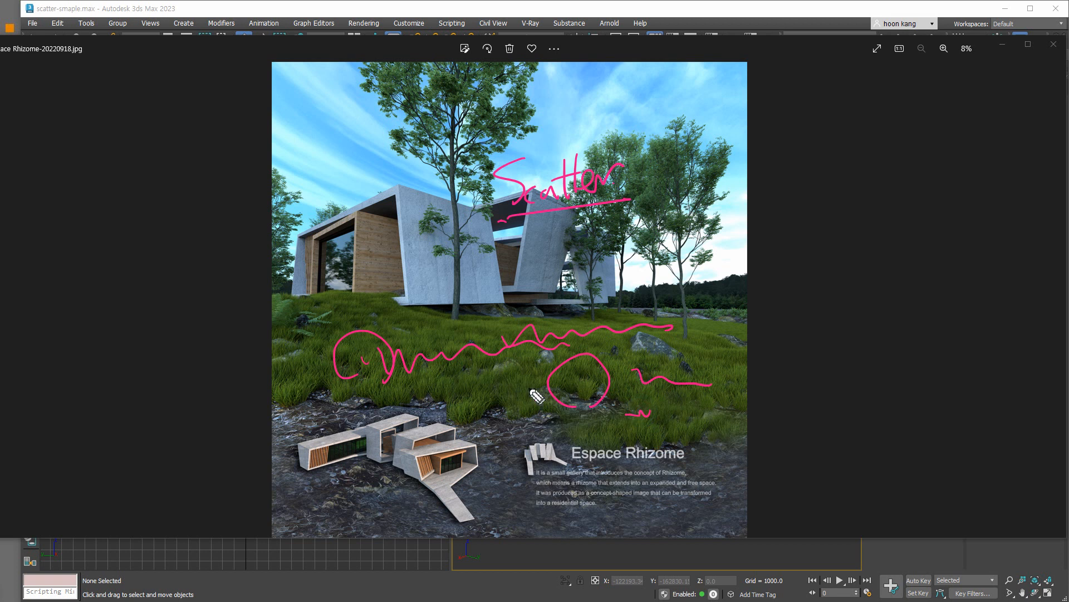
pyautogui.moveTo(483, 418)
pyautogui.mouseDown()
pyautogui.moveTo(462, 397)
pyautogui.moveTo(471, 407)
pyautogui.moveTo(540, 381)
pyautogui.mouseUp()
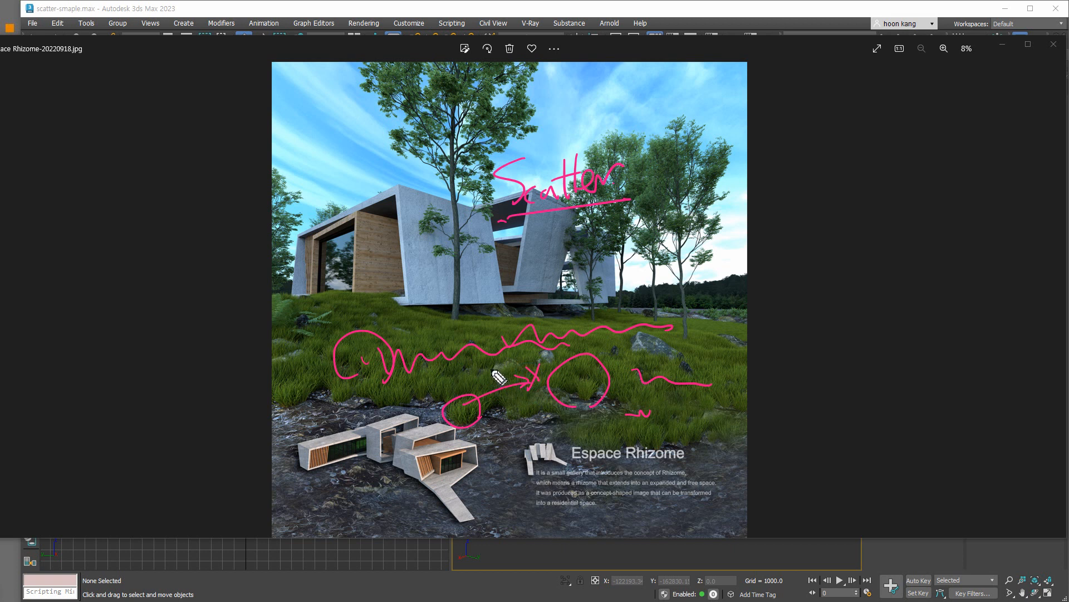
# Handwrite a short Korean note above the grass with a scribbled wavy mark below it.
pyautogui.moveTo(490, 316)
pyautogui.mouseDown()
pyautogui.moveTo(509, 332)
pyautogui.moveTo(524, 320)
pyautogui.mouseUp()
pyautogui.moveTo(522, 315); pyautogui.dragTo(527, 315)
pyautogui.moveTo(528, 310)
pyautogui.mouseDown()
pyautogui.moveTo(528, 326)
pyautogui.moveTo(542, 307)
pyautogui.mouseUp()
pyautogui.moveTo(465, 342)
pyautogui.mouseDown()
pyautogui.moveTo(505, 344)
pyautogui.moveTo(561, 305)
pyautogui.moveTo(577, 327)
pyautogui.mouseUp()
pyautogui.moveTo(479, 348); pyautogui.dragTo(498, 361)
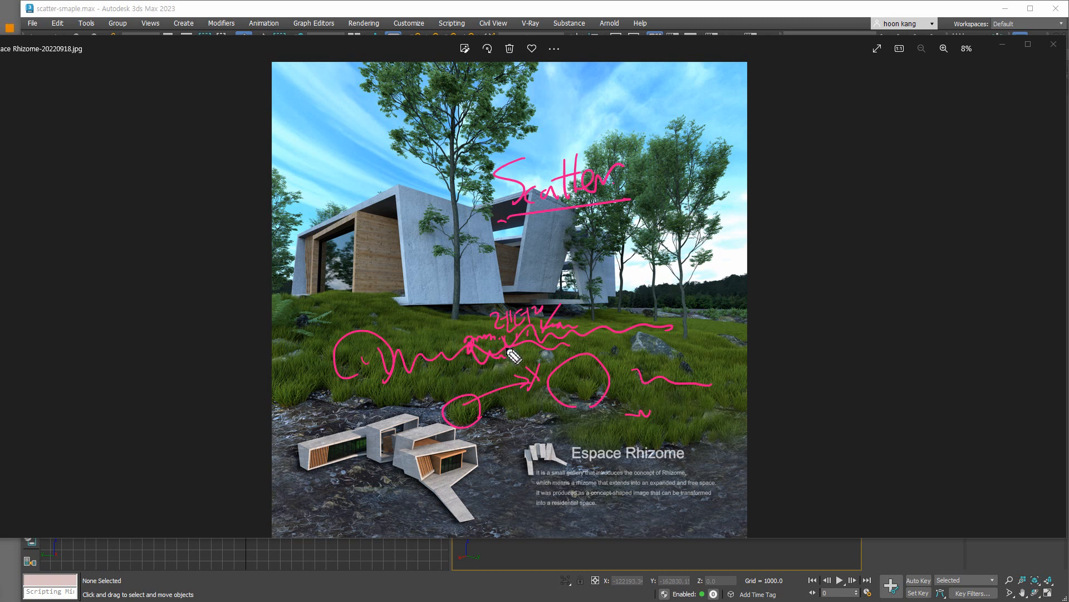
# Erase all on-screen annotations, exit the pen, and close the photo viewer.
pyautogui.hotkey('ctrl', 'shift', '7')
pyautogui.hotkey('ctrl', 'shift', '2')
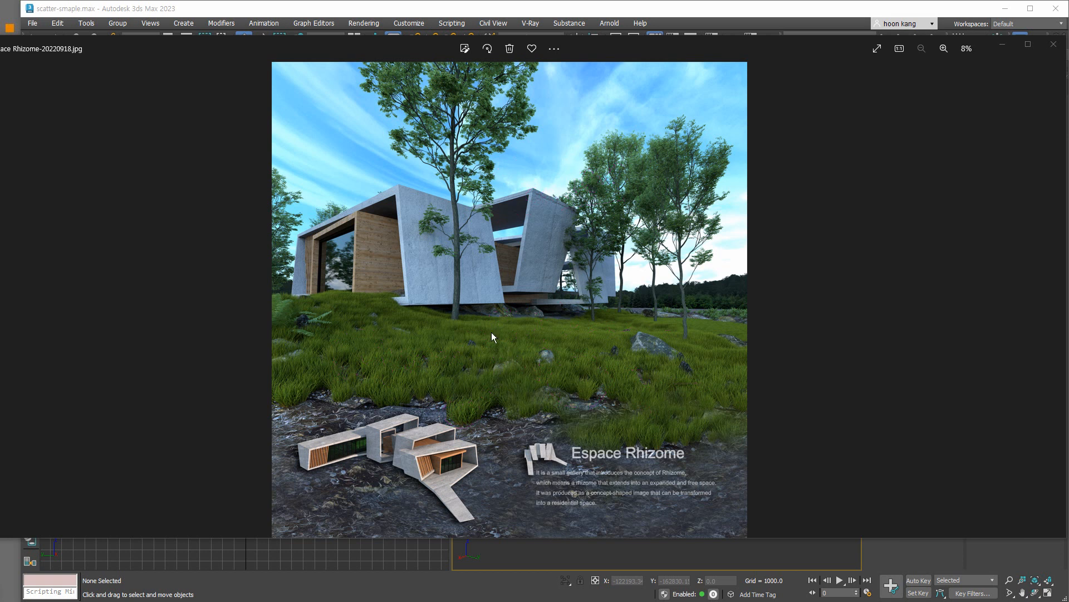
pyautogui.click(1054, 46)
pyautogui.hotkey('ctrl', 'shift', '3')
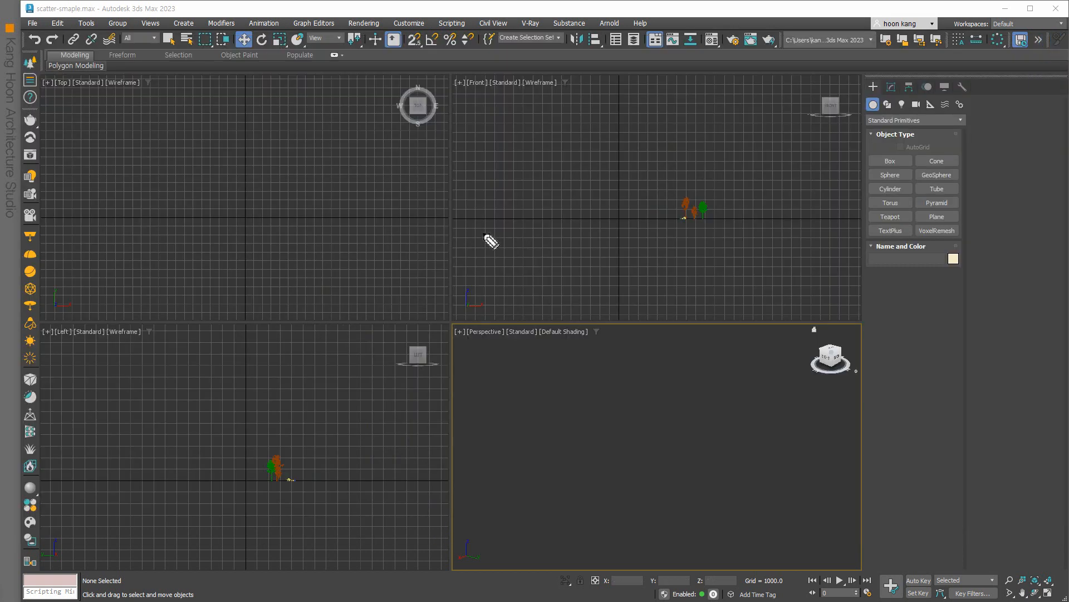
pyautogui.moveTo(492, 193)
pyautogui.mouseDown()
pyautogui.moveTo(542, 239)
pyautogui.moveTo(516, 234)
pyautogui.moveTo(529, 210)
pyautogui.moveTo(529, 227)
pyautogui.moveTo(511, 229)
pyautogui.moveTo(518, 205)
pyautogui.moveTo(530, 227)
pyautogui.moveTo(506, 213)
pyautogui.moveTo(509, 196)
pyautogui.mouseUp()
pyautogui.moveTo(501, 150)
pyautogui.mouseDown()
pyautogui.moveTo(535, 150)
pyautogui.moveTo(540, 162)
pyautogui.moveTo(574, 156)
pyautogui.moveTo(544, 186)
pyautogui.moveTo(579, 173)
pyautogui.moveTo(540, 224)
pyautogui.moveTo(530, 215)
pyautogui.moveTo(521, 225)
pyautogui.moveTo(546, 206)
pyautogui.moveTo(567, 211)
pyautogui.moveTo(525, 215)
pyautogui.moveTo(521, 201)
pyautogui.moveTo(561, 172)
pyautogui.moveTo(542, 223)
pyautogui.moveTo(576, 205)
pyautogui.moveTo(579, 226)
pyautogui.mouseUp()
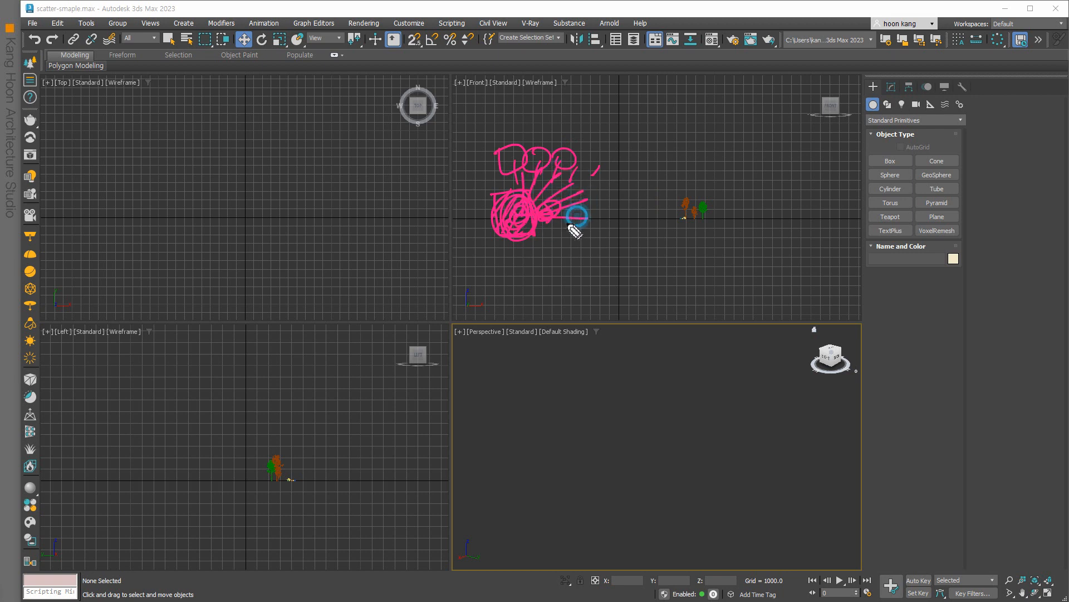
pyautogui.moveTo(517, 157)
pyautogui.mouseDown()
pyautogui.moveTo(545, 162)
pyautogui.moveTo(509, 162)
pyautogui.moveTo(573, 175)
pyautogui.moveTo(594, 167)
pyautogui.moveTo(573, 149)
pyautogui.moveTo(594, 162)
pyautogui.mouseUp()
pyautogui.moveTo(539, 252)
pyautogui.mouseDown()
pyautogui.moveTo(547, 270)
pyautogui.moveTo(581, 266)
pyautogui.moveTo(597, 295)
pyautogui.moveTo(597, 224)
pyautogui.moveTo(527, 306)
pyautogui.moveTo(509, 295)
pyautogui.mouseUp()
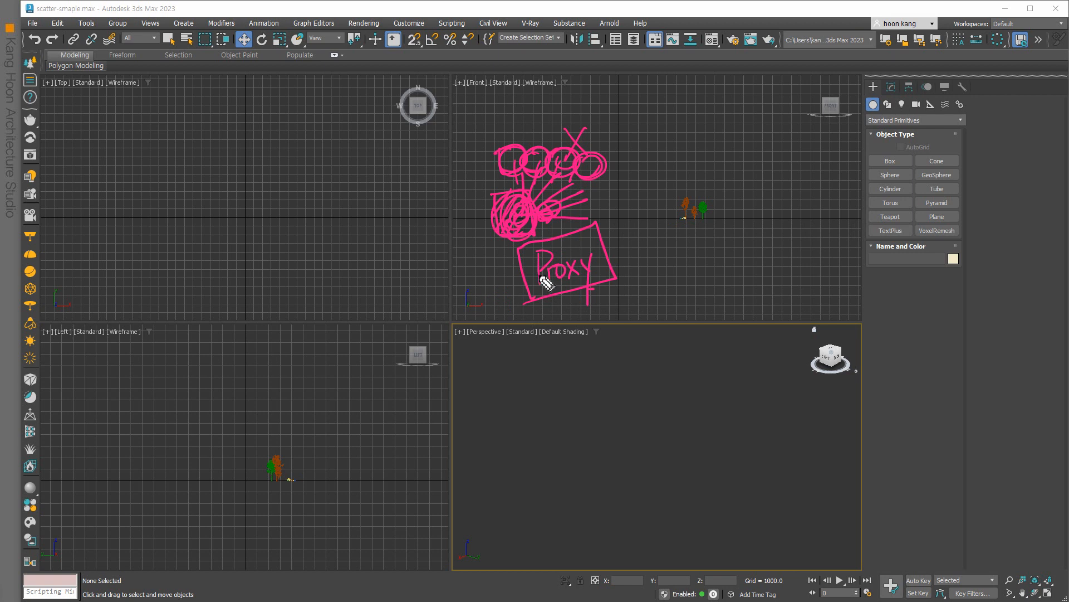
pyautogui.moveTo(613, 221); pyautogui.dragTo(626, 232)
pyautogui.moveTo(632, 220); pyautogui.dragTo(632, 240)
pyautogui.moveTo(631, 228)
pyautogui.mouseDown()
pyautogui.moveTo(637, 243)
pyautogui.moveTo(669, 223)
pyautogui.moveTo(669, 244)
pyautogui.mouseUp()
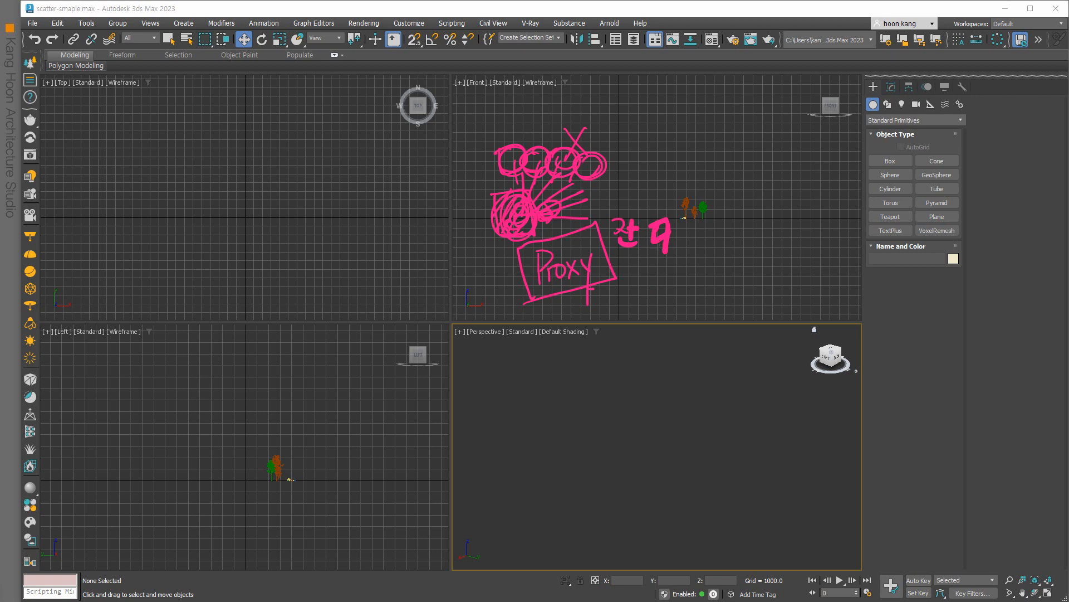
pyautogui.moveTo(626, 240)
pyautogui.mouseDown()
pyautogui.moveTo(649, 269)
pyautogui.moveTo(640, 302)
pyautogui.moveTo(675, 239)
pyautogui.moveTo(662, 249)
pyautogui.mouseUp()
pyautogui.moveTo(630, 178); pyautogui.dragTo(739, 183)
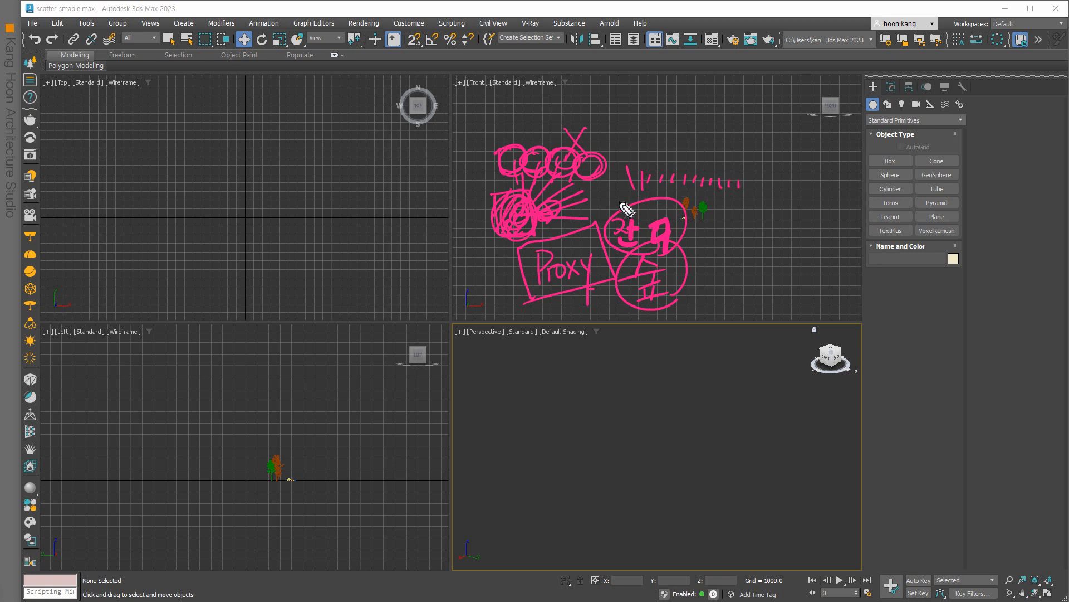
pyautogui.moveTo(589, 259)
pyautogui.mouseDown()
pyautogui.moveTo(525, 256)
pyautogui.moveTo(546, 290)
pyautogui.moveTo(543, 327)
pyautogui.moveTo(507, 380)
pyautogui.moveTo(557, 362)
pyautogui.moveTo(601, 370)
pyautogui.moveTo(490, 363)
pyautogui.moveTo(586, 369)
pyautogui.mouseUp()
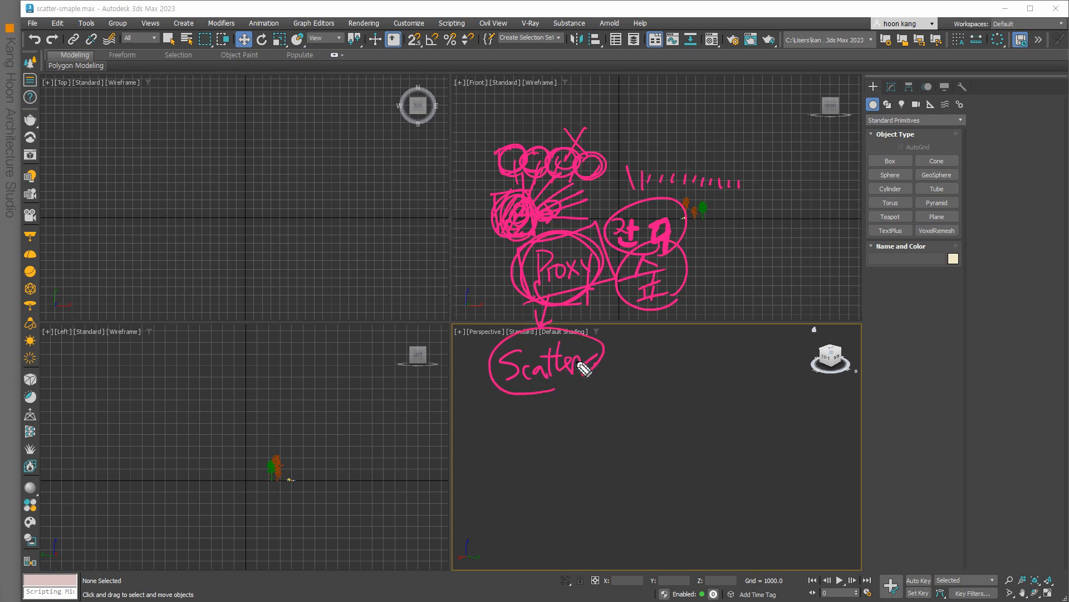
pyautogui.hotkey('ctrl', 'shift', '7')
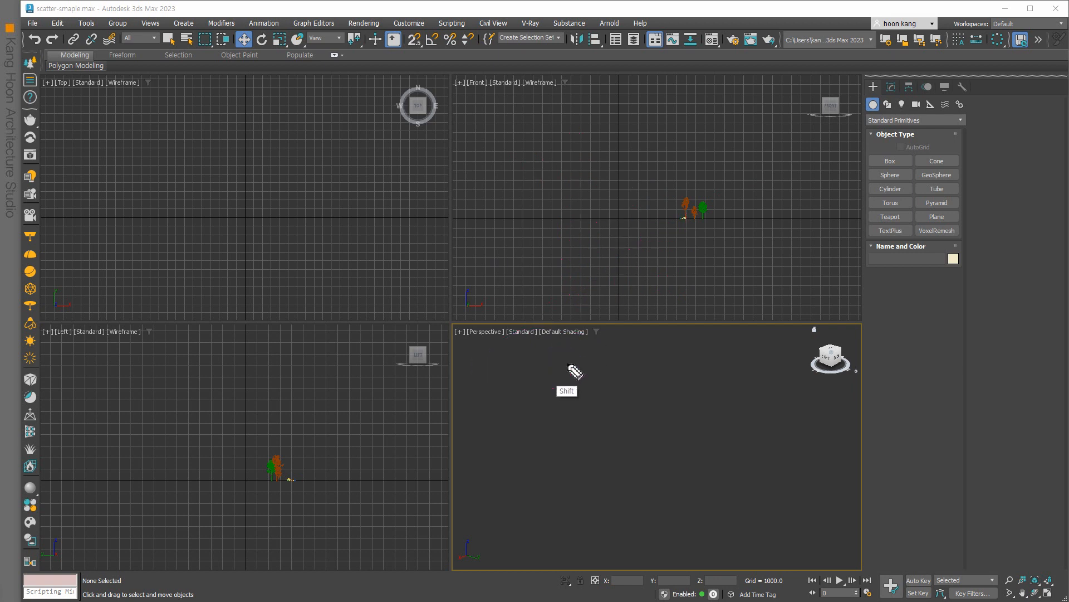
pyautogui.moveTo(491, 262)
pyautogui.mouseDown()
pyautogui.moveTo(509, 283)
pyautogui.moveTo(535, 279)
pyautogui.moveTo(546, 261)
pyautogui.moveTo(561, 279)
pyautogui.moveTo(589, 261)
pyautogui.moveTo(615, 269)
pyautogui.moveTo(625, 260)
pyautogui.mouseUp()
pyautogui.moveTo(554, 291)
pyautogui.mouseDown()
pyautogui.moveTo(526, 346)
pyautogui.moveTo(610, 332)
pyautogui.moveTo(587, 299)
pyautogui.moveTo(573, 305)
pyautogui.moveTo(574, 336)
pyautogui.mouseUp()
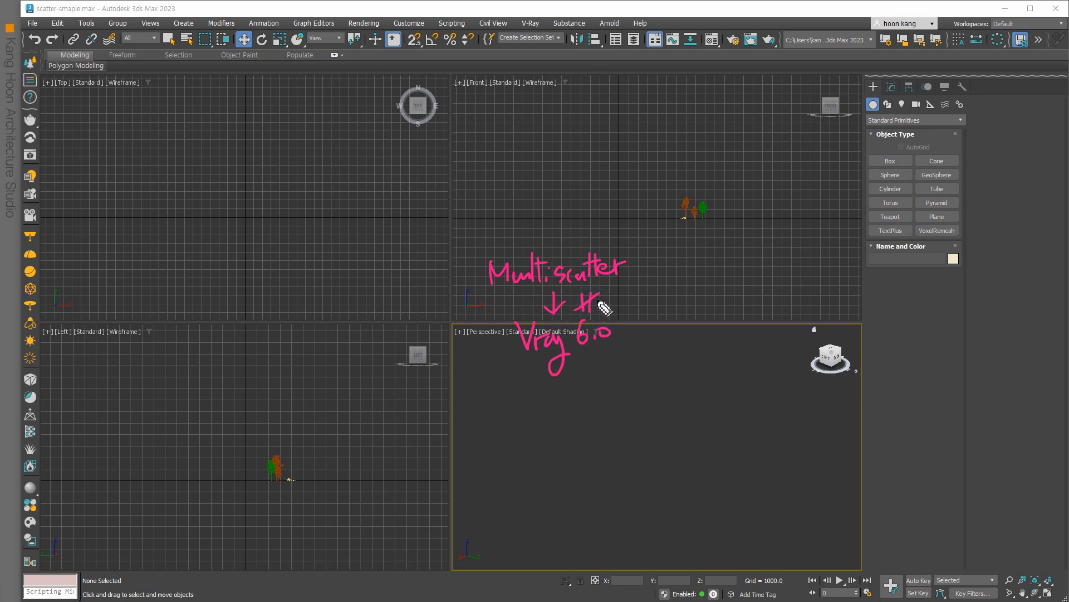
pyautogui.moveTo(490, 297)
pyautogui.mouseDown()
pyautogui.moveTo(615, 291)
pyautogui.moveTo(613, 245)
pyautogui.moveTo(485, 245)
pyautogui.moveTo(483, 291)
pyautogui.mouseUp()
pyautogui.moveTo(611, 293)
pyautogui.mouseDown()
pyautogui.moveTo(607, 304)
pyautogui.moveTo(658, 305)
pyautogui.mouseUp()
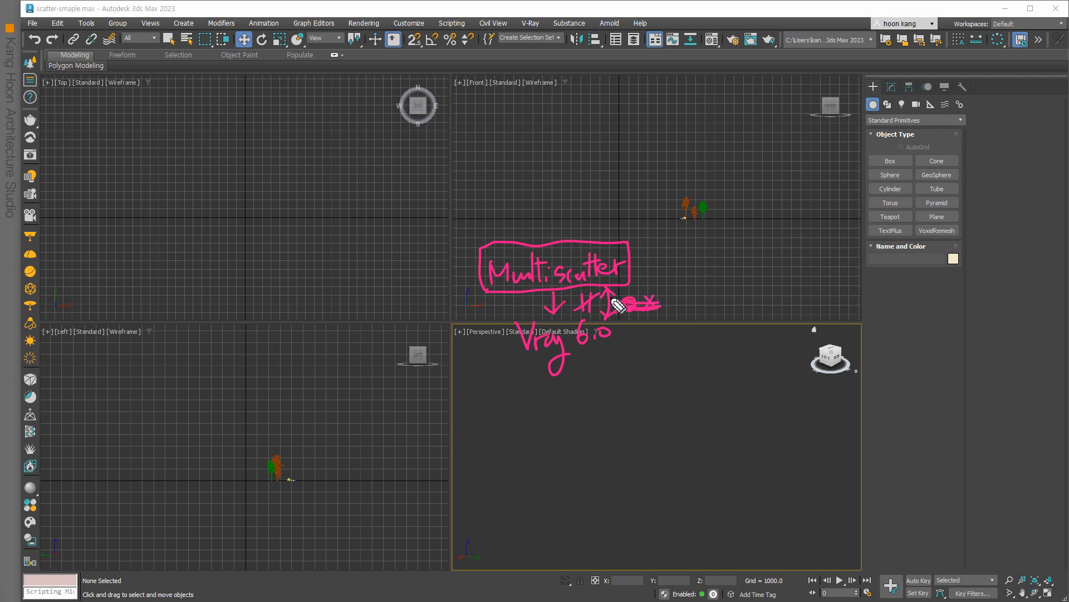
pyautogui.click(515, 349)
pyautogui.moveTo(488, 374); pyautogui.dragTo(501, 403)
pyautogui.moveTo(510, 382); pyautogui.dragTo(539, 424)
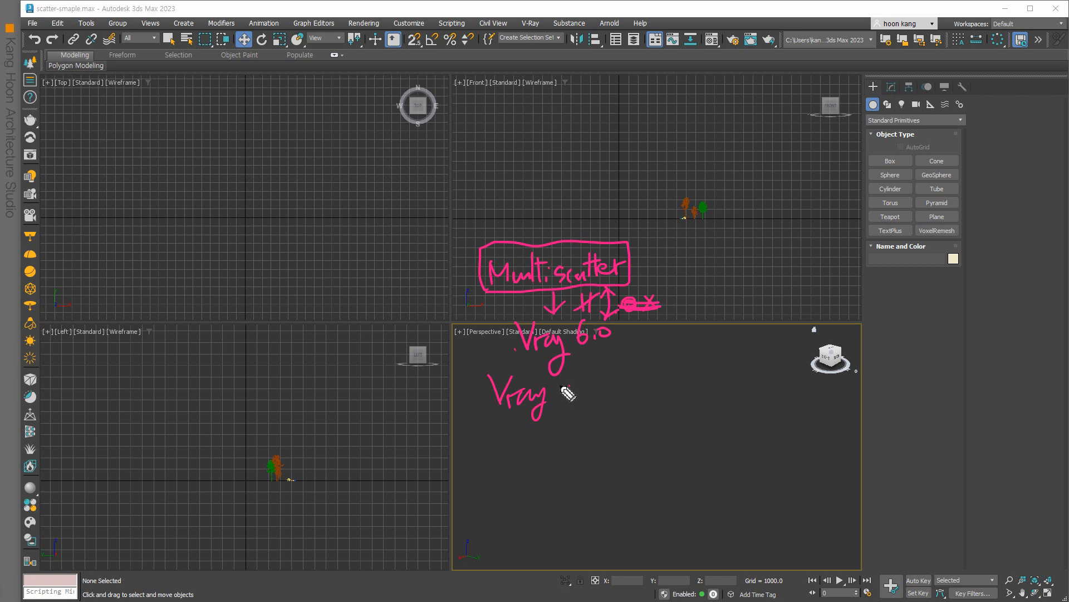
pyautogui.hotkey('ctrl', 'Delete')
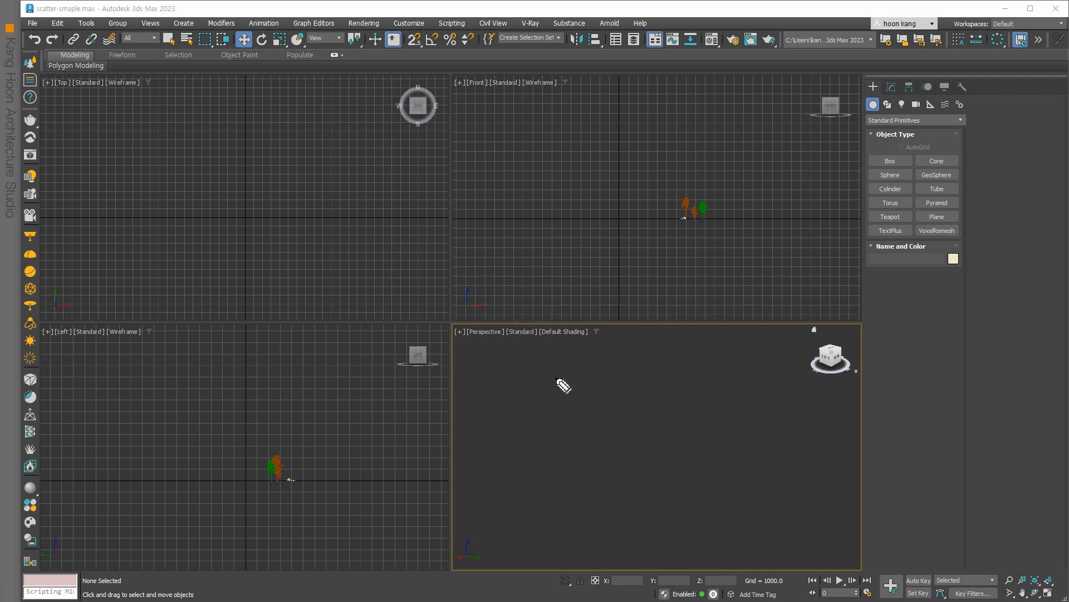
pyautogui.hotkey('ctrl', 'shift', '2')
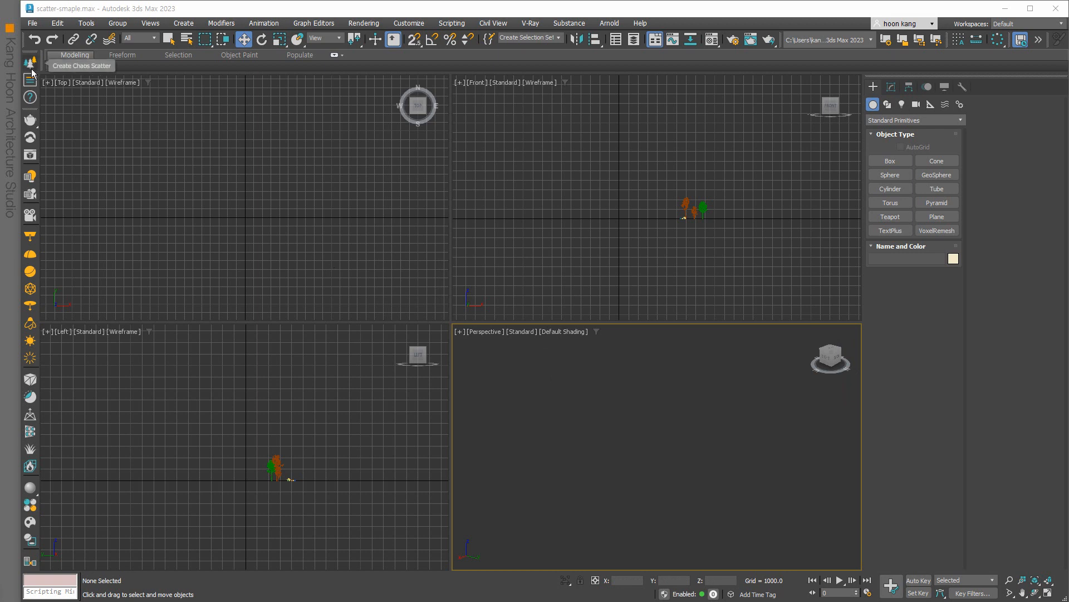
pyautogui.click(280, 276)
pyautogui.click(937, 218)
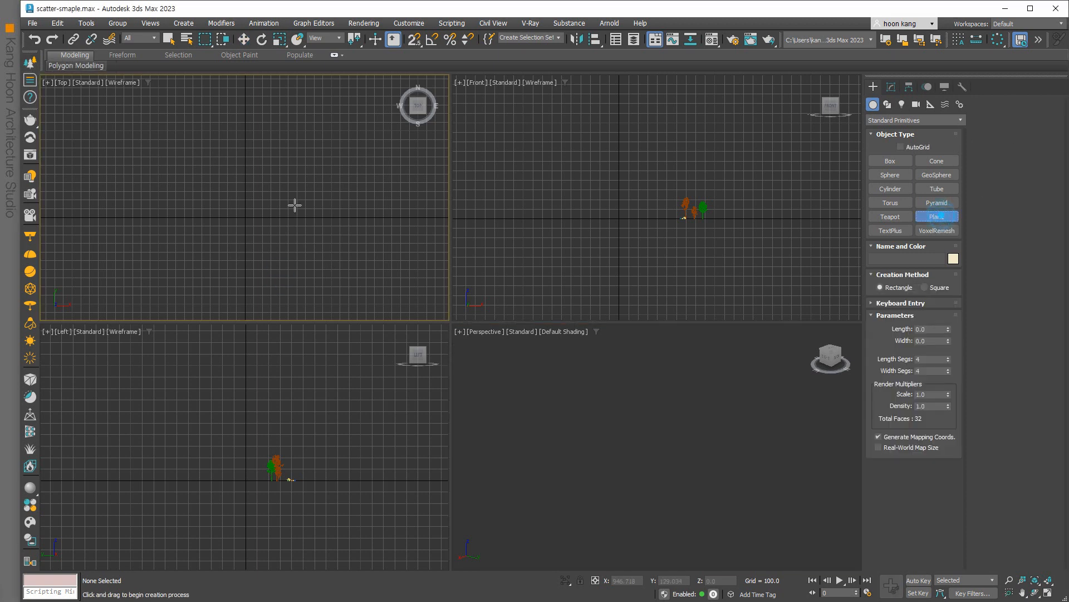
pyautogui.moveTo(177, 132); pyautogui.dragTo(312, 303)
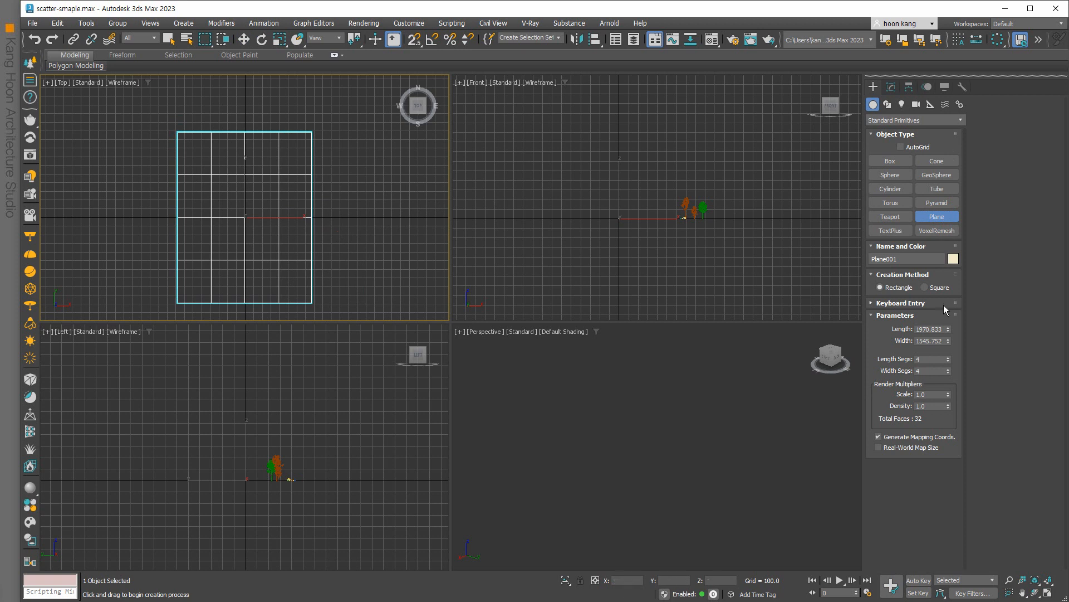
pyautogui.doubleClick(933, 329)
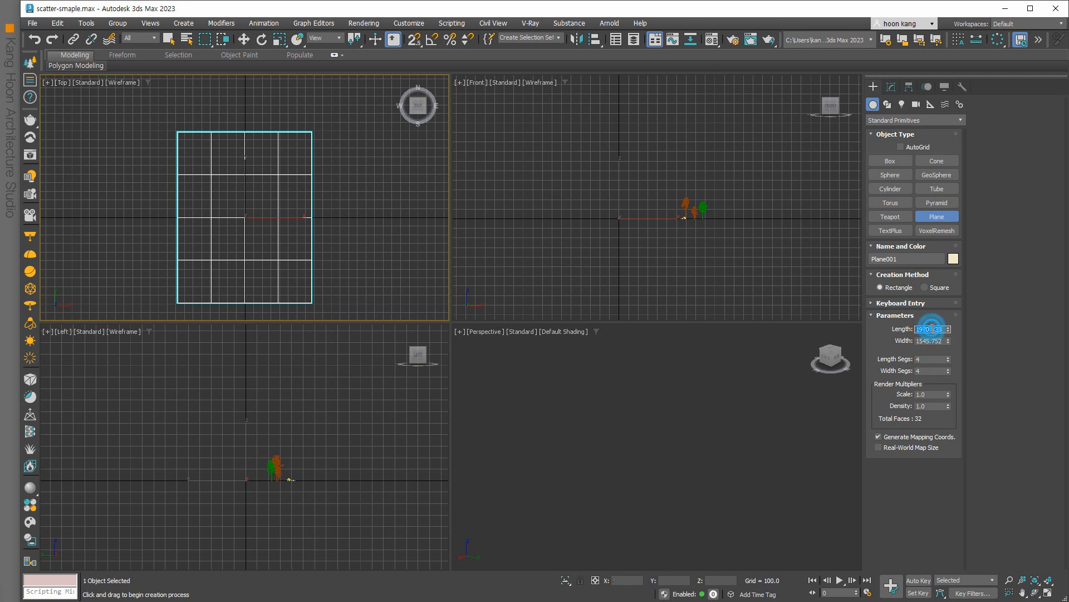
pyautogui.press('BackSpace')
pyautogui.rightClick(375, 250)
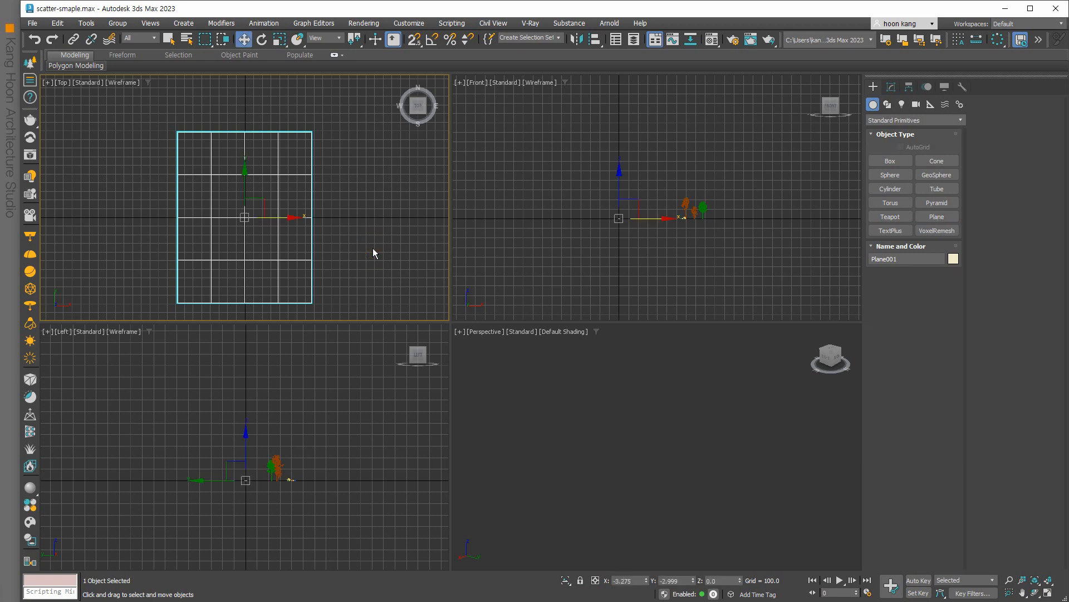
pyautogui.press('Delete')
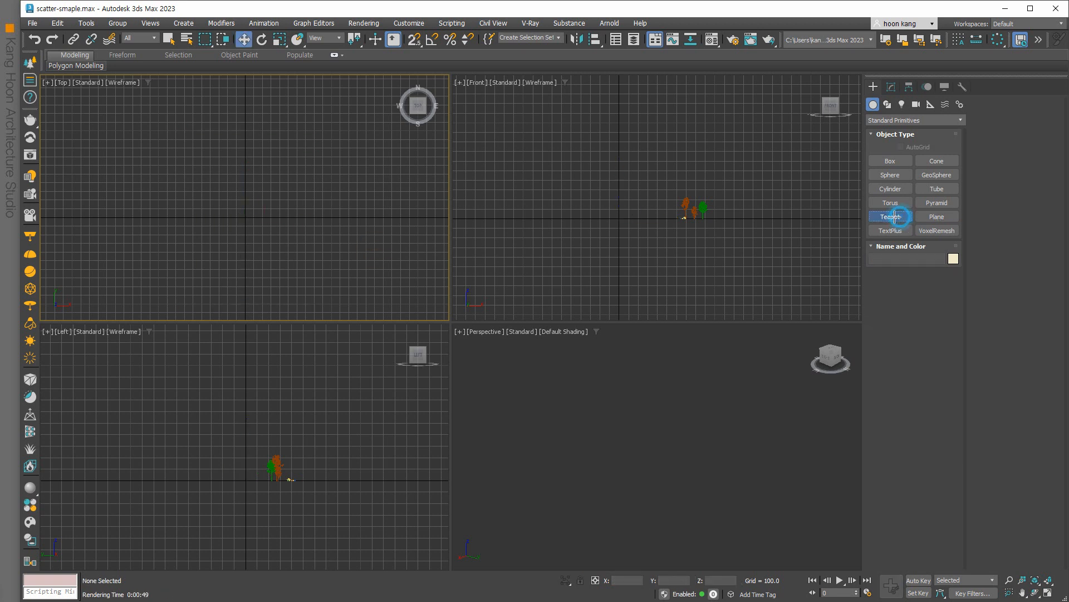
# Draw a teapot at the origin in the Top viewport, redoing the first attempt.
pyautogui.moveTo(246, 217); pyautogui.dragTo(249, 218)
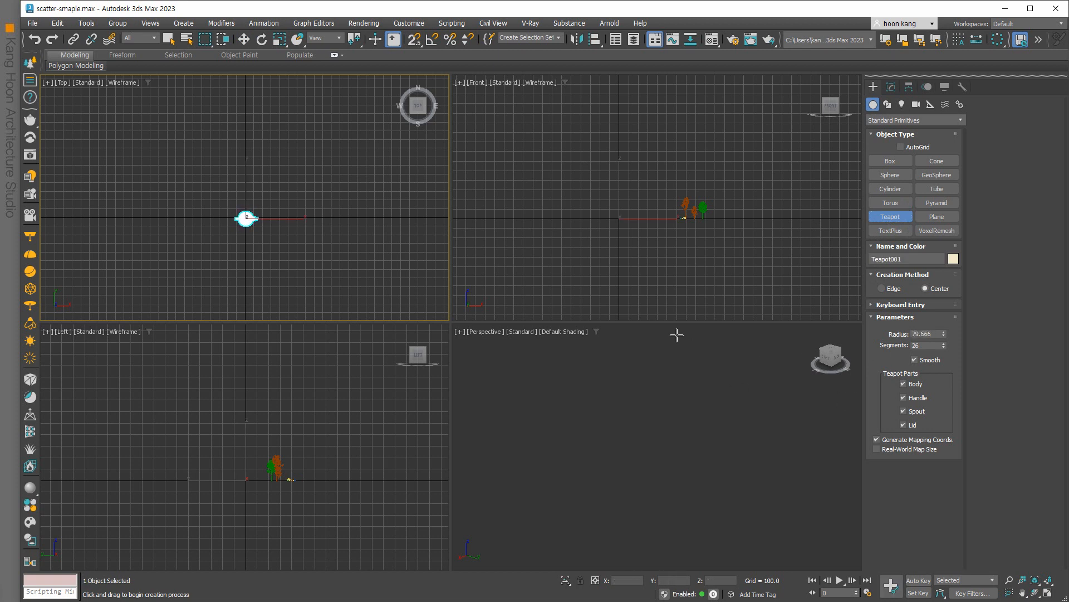
pyautogui.hotkey('ctrl', 'z')
pyautogui.moveTo(245, 218)
pyautogui.mouseDown()
pyautogui.moveTo(274, 234)
pyautogui.moveTo(246, 228)
pyautogui.mouseUp()
# Set the teapot's exact X and Y position to 0, then frame it in Perspective.
pyautogui.rightClick(244, 44)
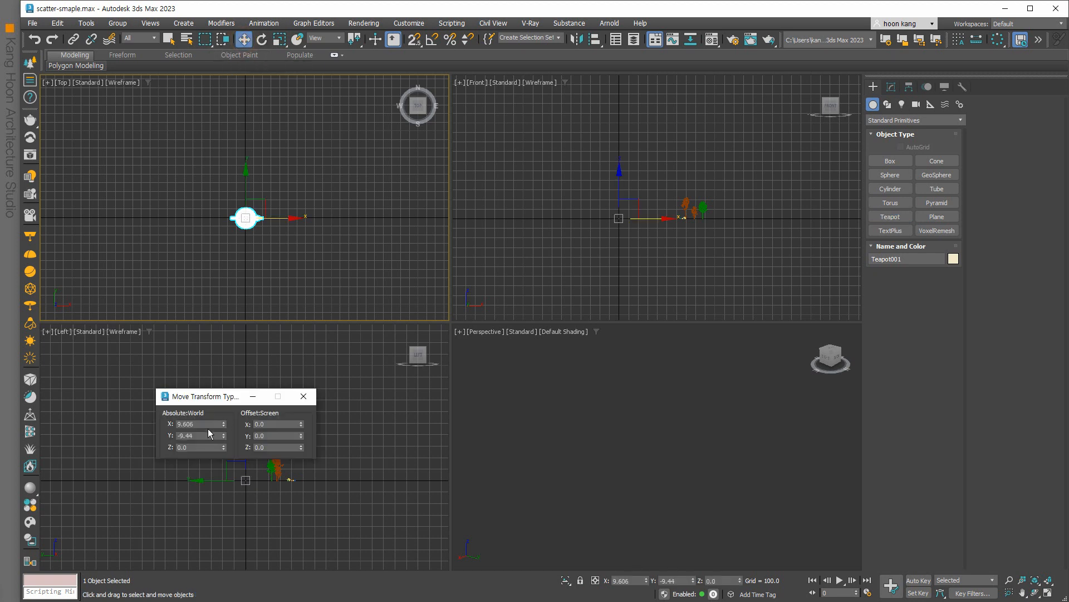
pyautogui.write('0')
pyautogui.press('Tab')
pyautogui.write('0')
pyautogui.press('Return')
pyautogui.click(303, 396)
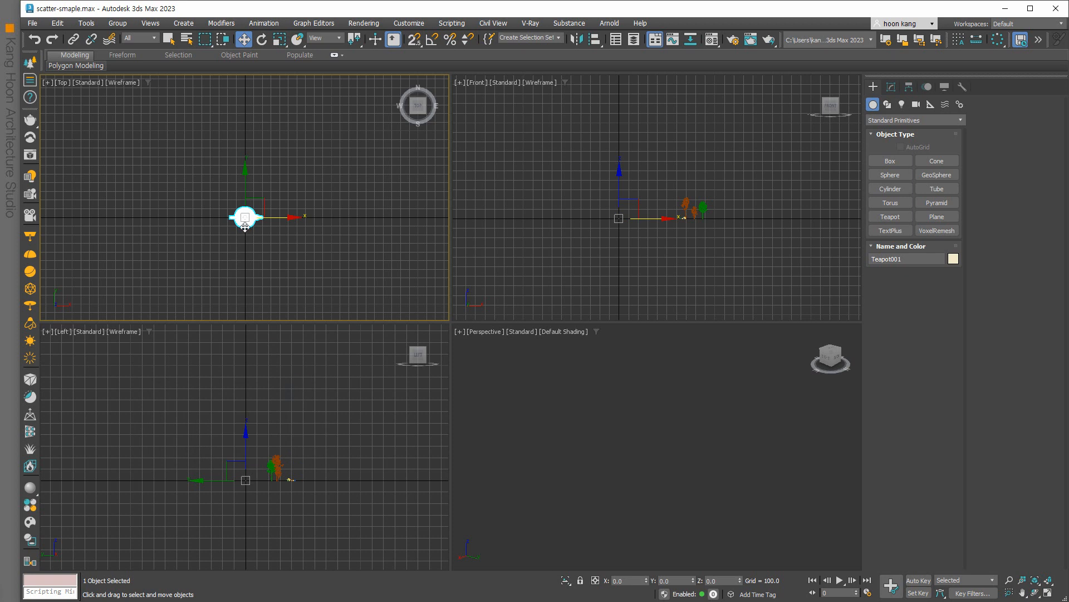
pyautogui.click(621, 475)
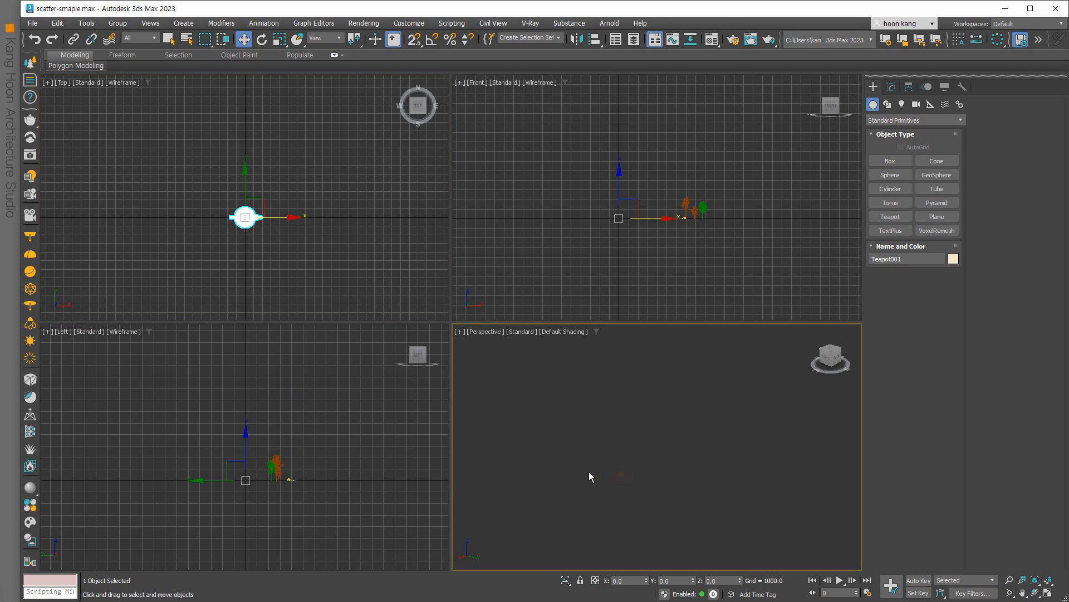
pyautogui.press('z')
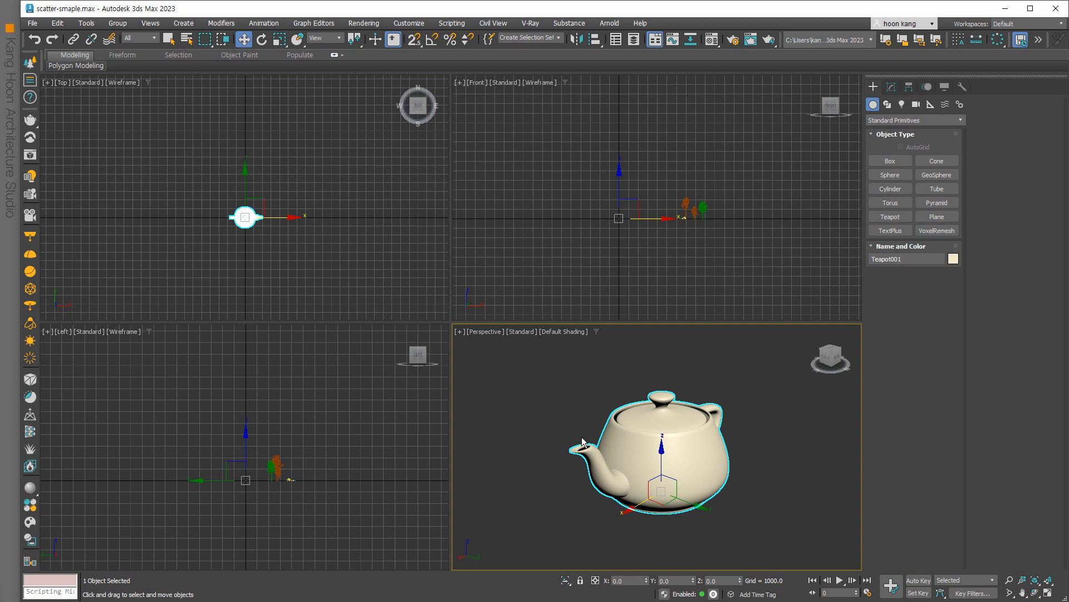
# Convert the teapot to an Editable Mesh.
pyautogui.rightClick(640, 428)
pyautogui.moveTo(674, 568)
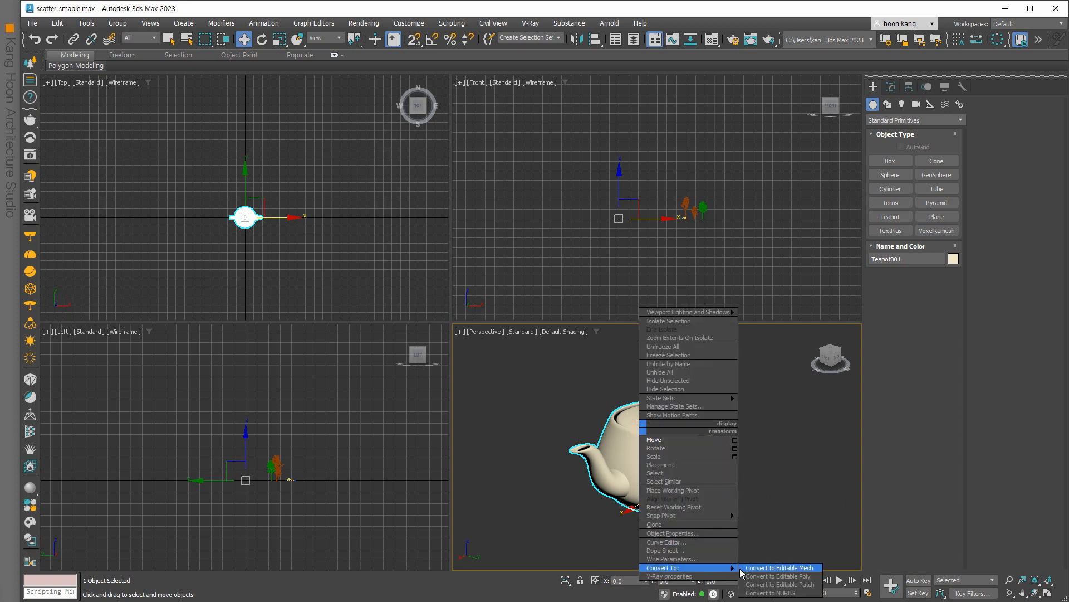
pyautogui.click(763, 568)
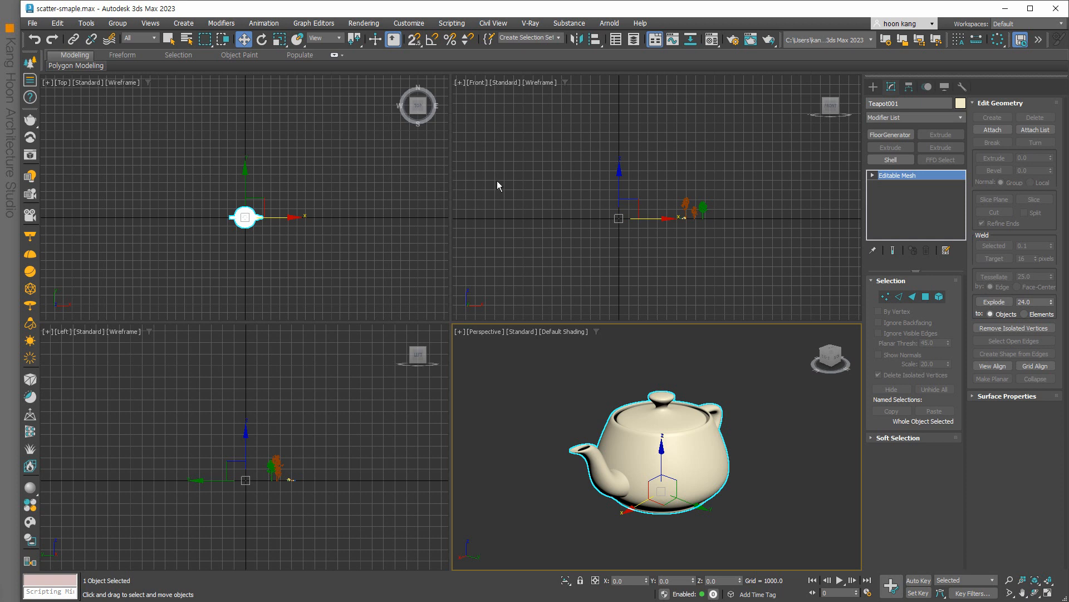
# Export the mesh with the V-Ray .vrmesh exporter as Teapot003.vrmesh.
pyautogui.click(532, 23)
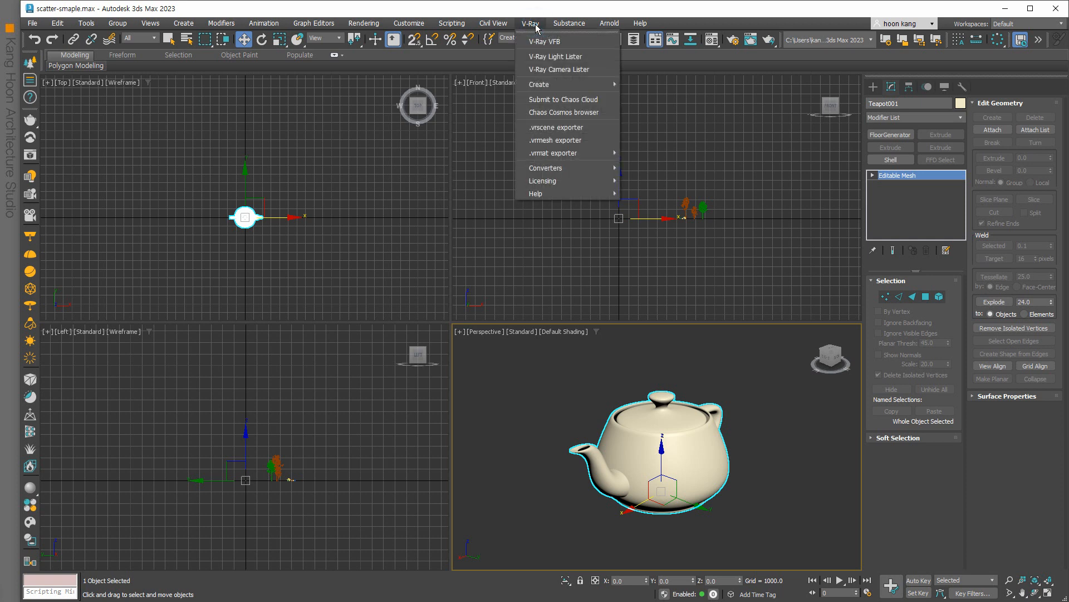
pyautogui.click(574, 144)
pyautogui.moveTo(535, 162); pyautogui.dragTo(480, 138)
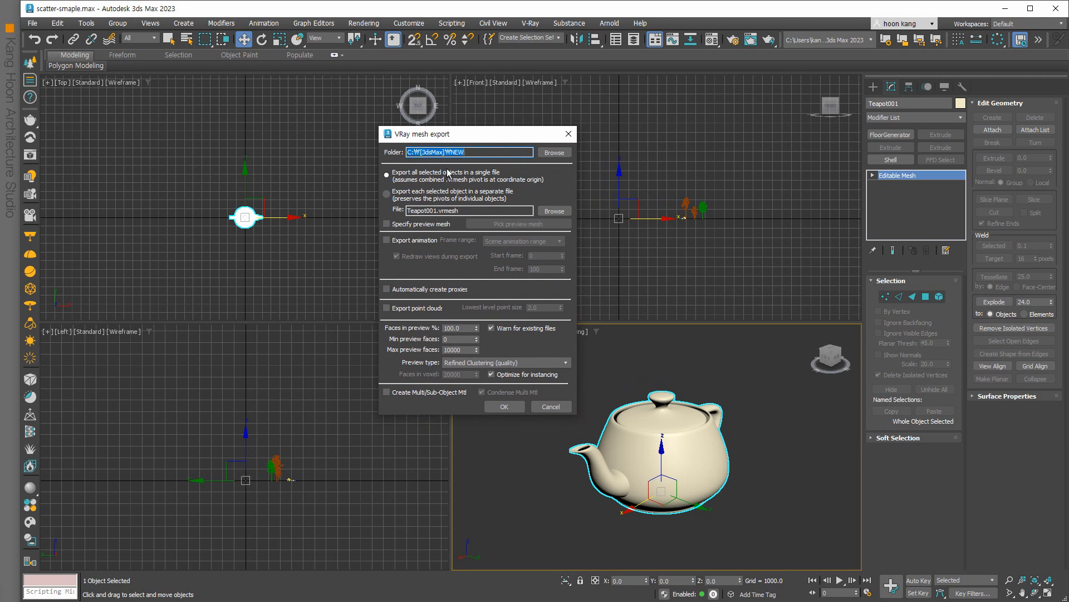
pyautogui.click(436, 211)
pyautogui.press('BackSpace')
pyautogui.write('3')
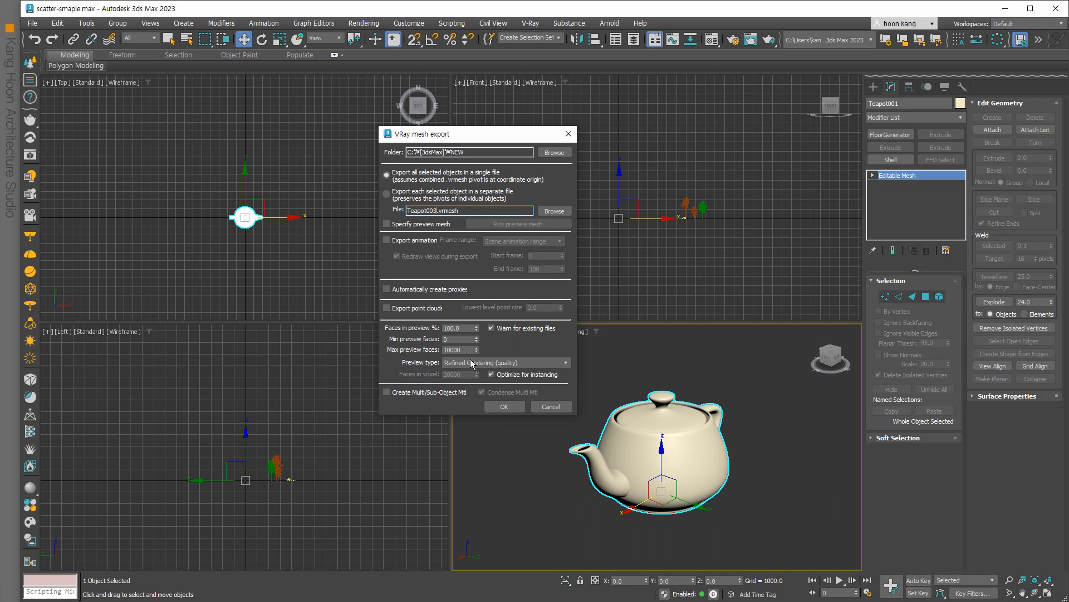
pyautogui.click(504, 406)
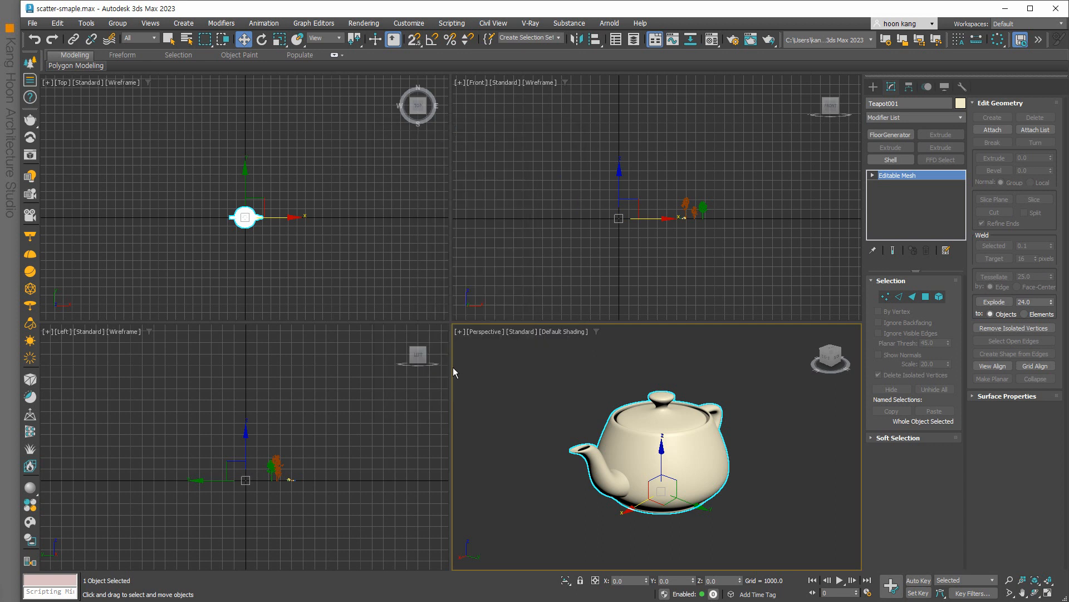
# Select the teapot and delete it from the scene.
pyautogui.click(363, 268)
pyautogui.click(259, 219)
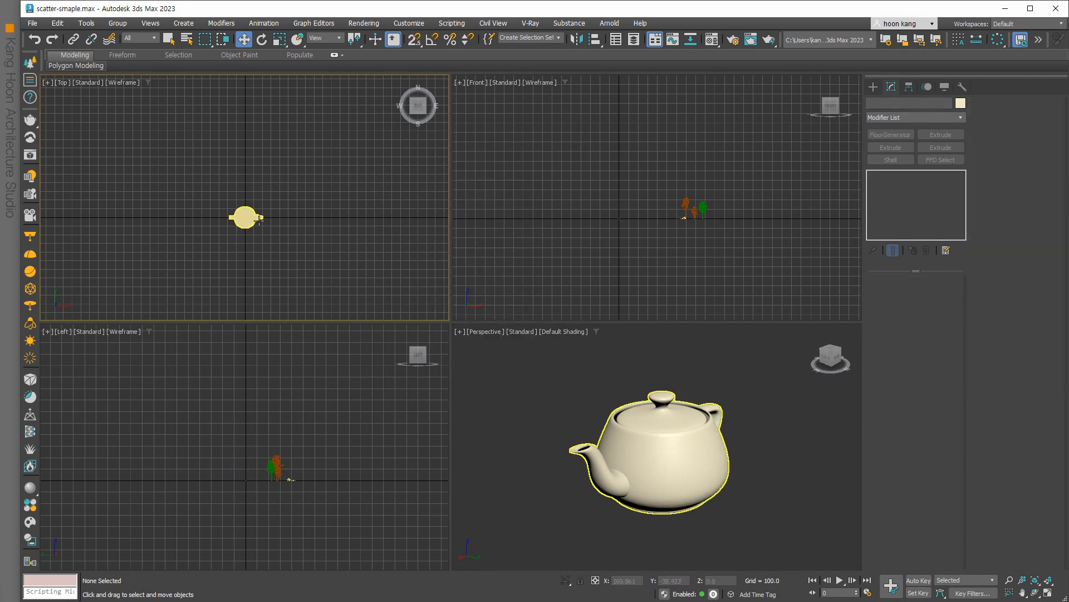
pyautogui.press('Delete')
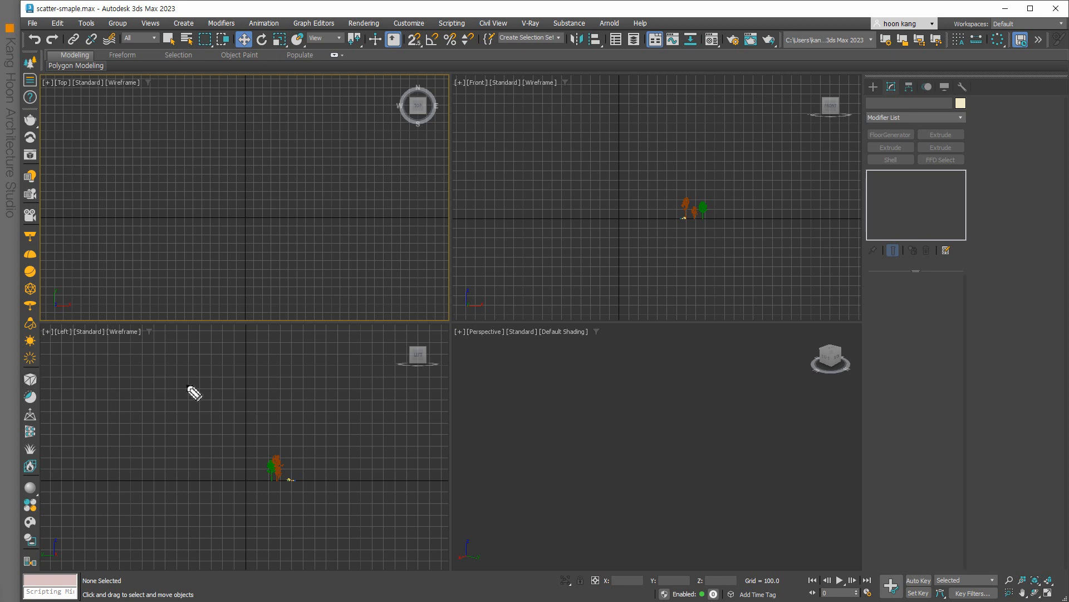
# Annotate the scatter and proxy features, clear the notes, and show Standard Primitives.
pyautogui.moveTo(41, 71)
pyautogui.mouseDown()
pyautogui.moveTo(39, 54)
pyautogui.moveTo(148, 152)
pyautogui.moveTo(201, 146)
pyautogui.moveTo(231, 115)
pyautogui.mouseUp()
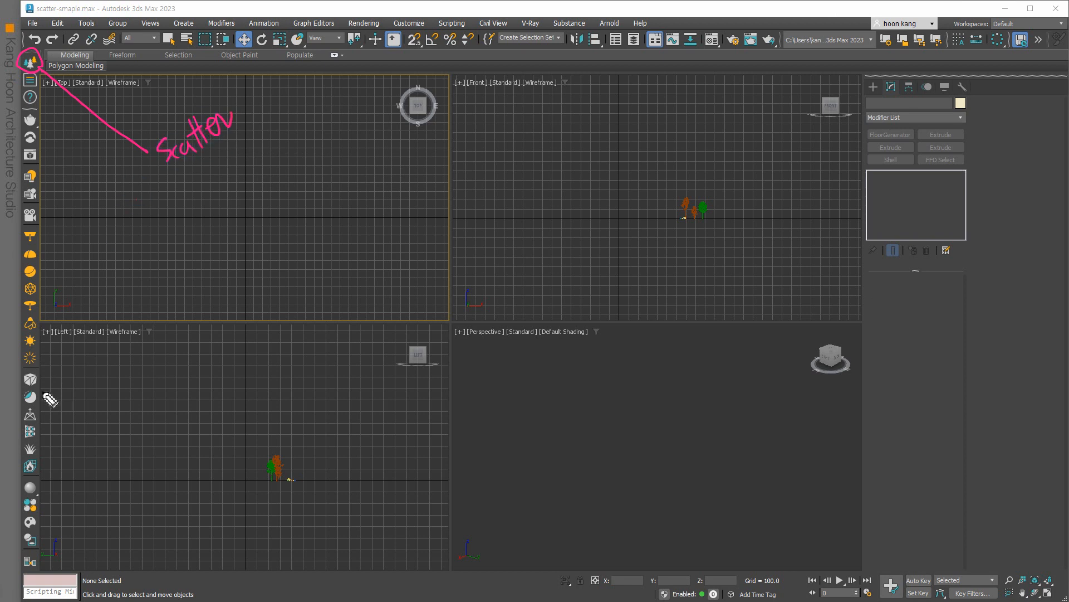
pyautogui.moveTo(25, 381)
pyautogui.mouseDown()
pyautogui.moveTo(39, 385)
pyautogui.moveTo(88, 353)
pyautogui.moveTo(86, 341)
pyautogui.moveTo(114, 322)
pyautogui.moveTo(134, 332)
pyautogui.moveTo(127, 321)
pyautogui.mouseUp()
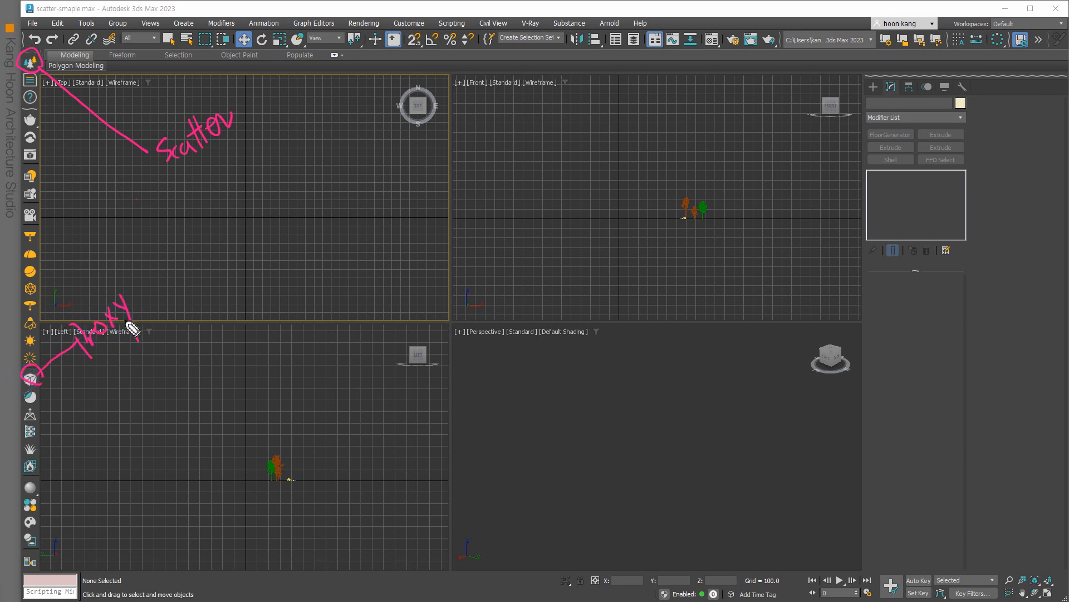
pyautogui.press('shift')
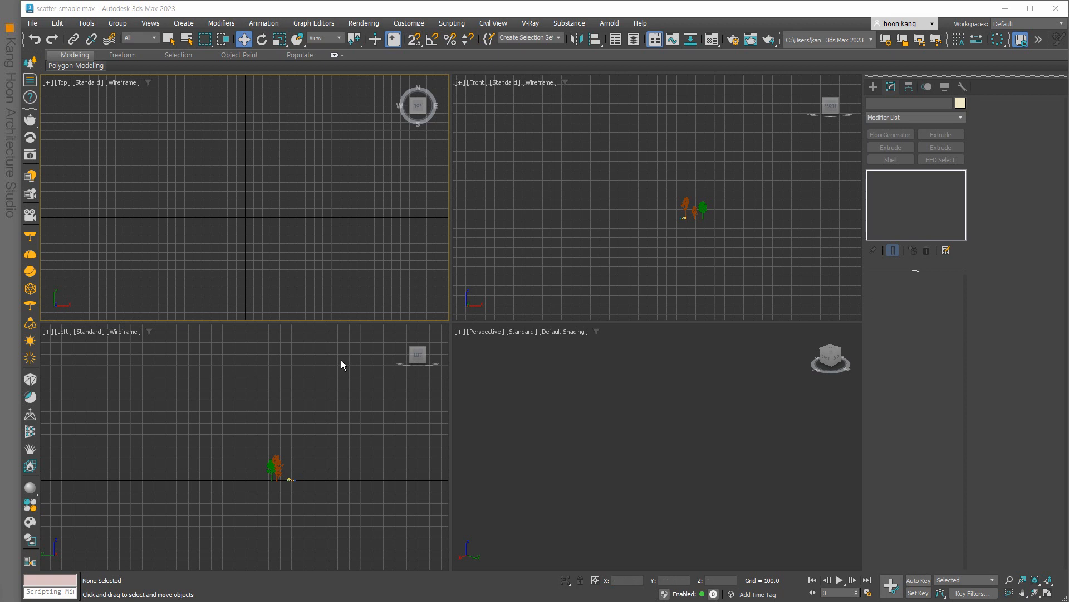
pyautogui.click(334, 250)
pyautogui.click(872, 86)
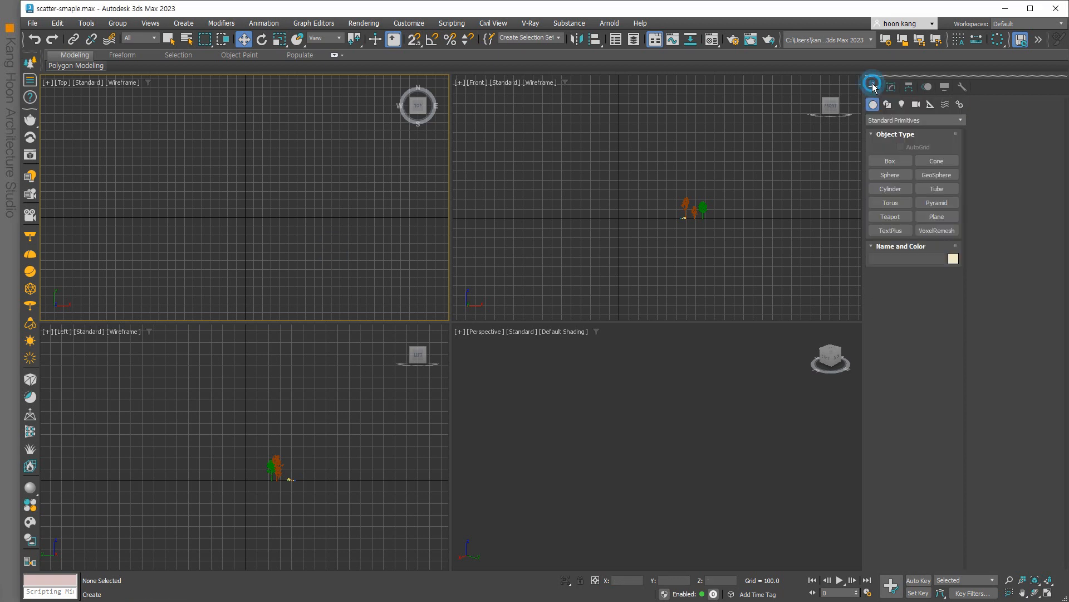
# Draw a plane in the Top viewport and set its Length and Width to 50000.
pyautogui.click(937, 216)
pyautogui.scroll(-3, 265, 194)
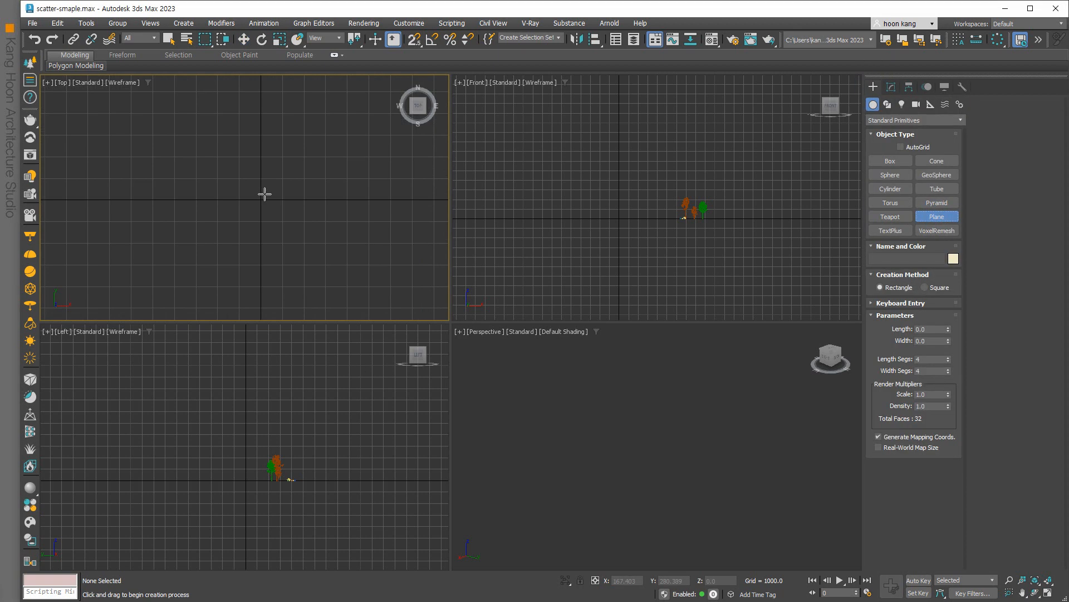
pyautogui.moveTo(172, 95); pyautogui.dragTo(353, 296)
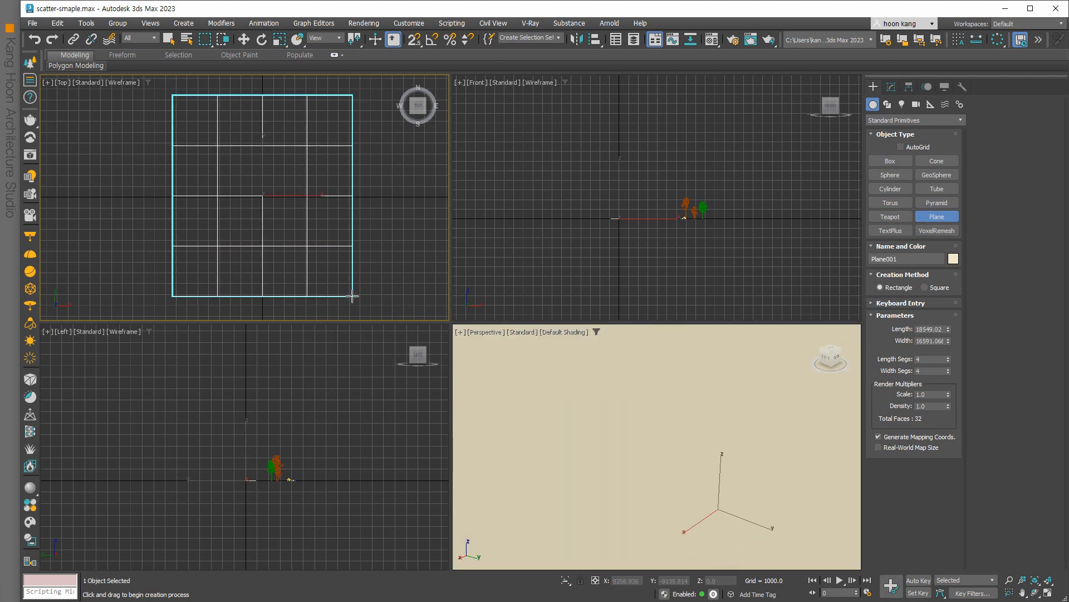
pyautogui.doubleClick(929, 329)
pyautogui.write('50')
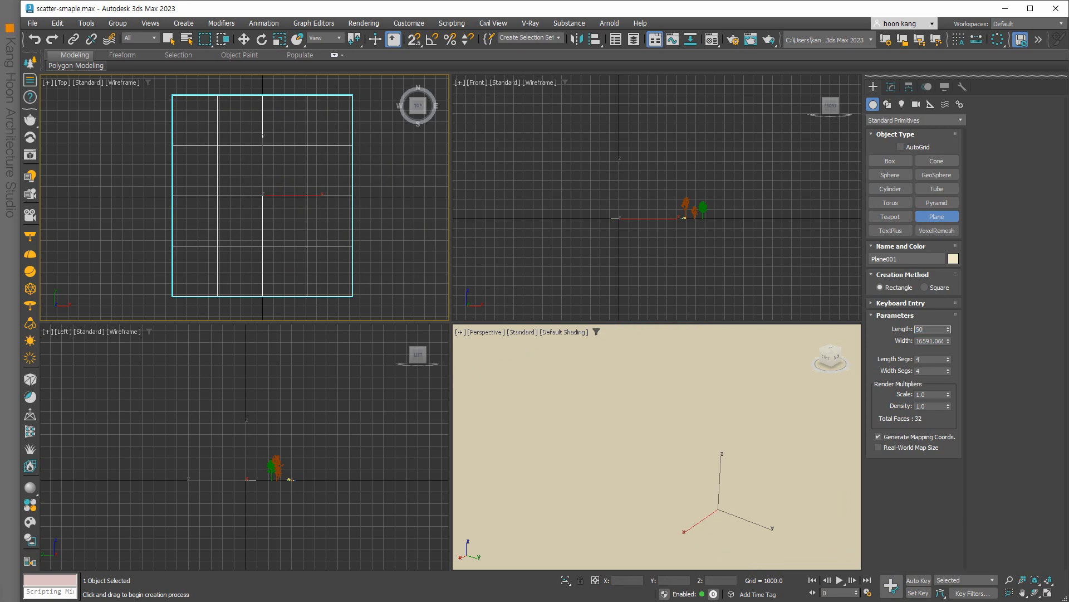
pyautogui.write('000')
pyautogui.press('Tab')
pyautogui.write('50000')
pyautogui.press('Tab')
# Frame the enlarged plane in the Top and Perspective views, then finish plane creation and deselect.
pyautogui.scroll(-5, 351, 213)
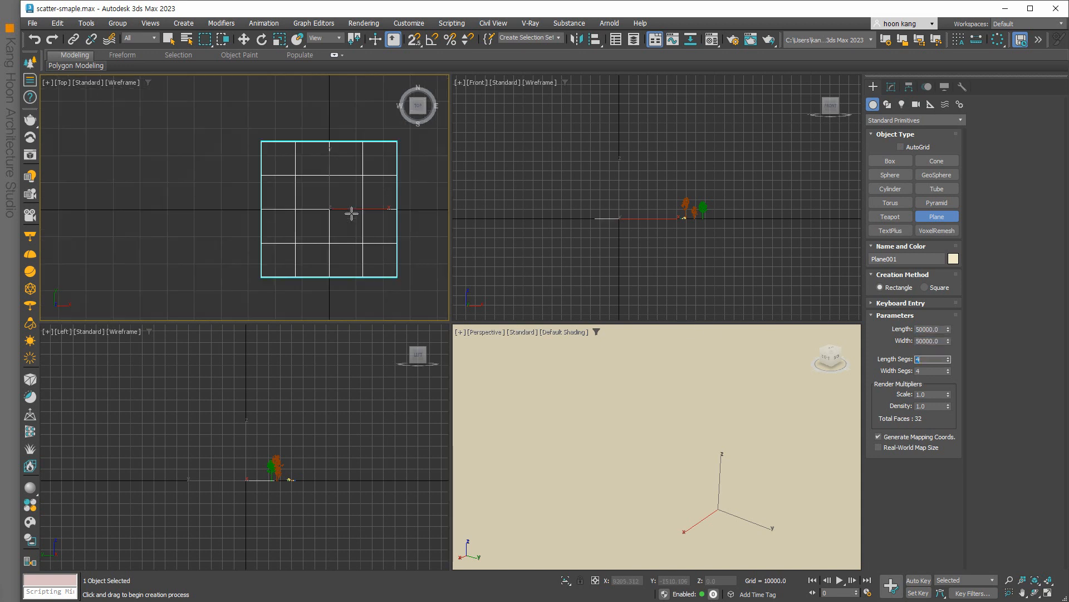
pyautogui.moveTo(353, 215); pyautogui.dragTo(289, 234, button='middle')
pyautogui.scroll(-5, 576, 394)
pyautogui.moveTo(581, 403); pyautogui.dragTo(646, 448, button='middle')
pyautogui.rightClick(525, 363)
pyautogui.click(358, 270)
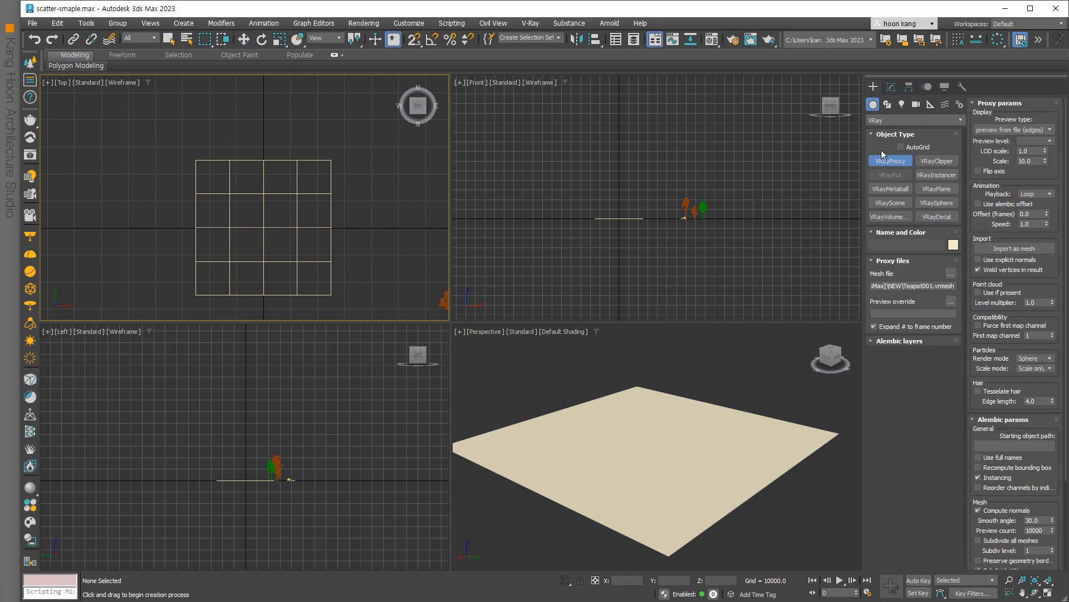
# Switch the Create panel's object category to VRay.
pyautogui.click(892, 120)
pyautogui.click(875, 104)
pyautogui.click(886, 118)
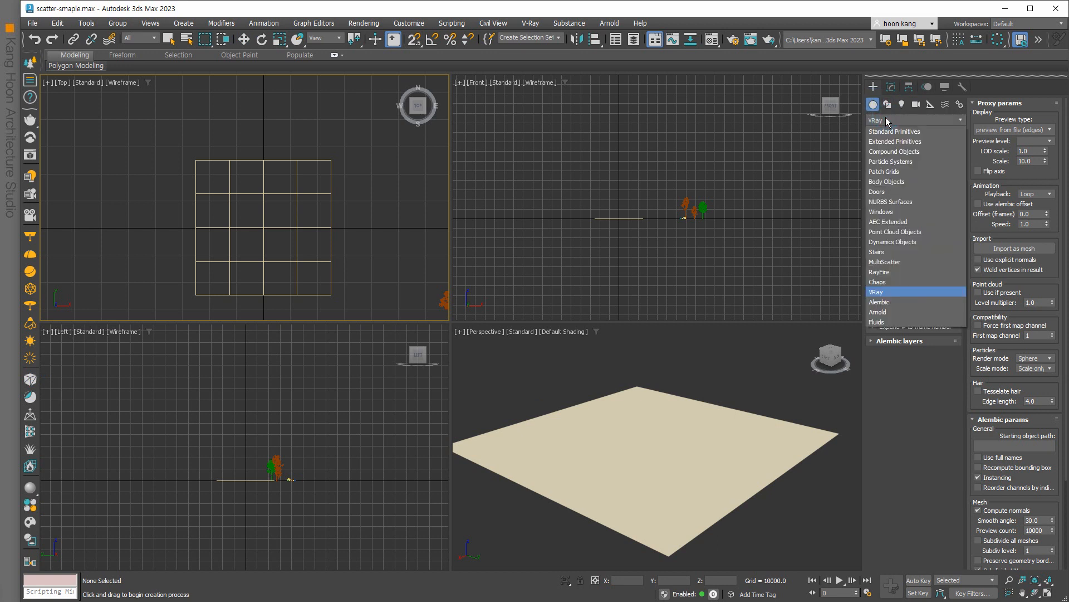
pyautogui.click(872, 292)
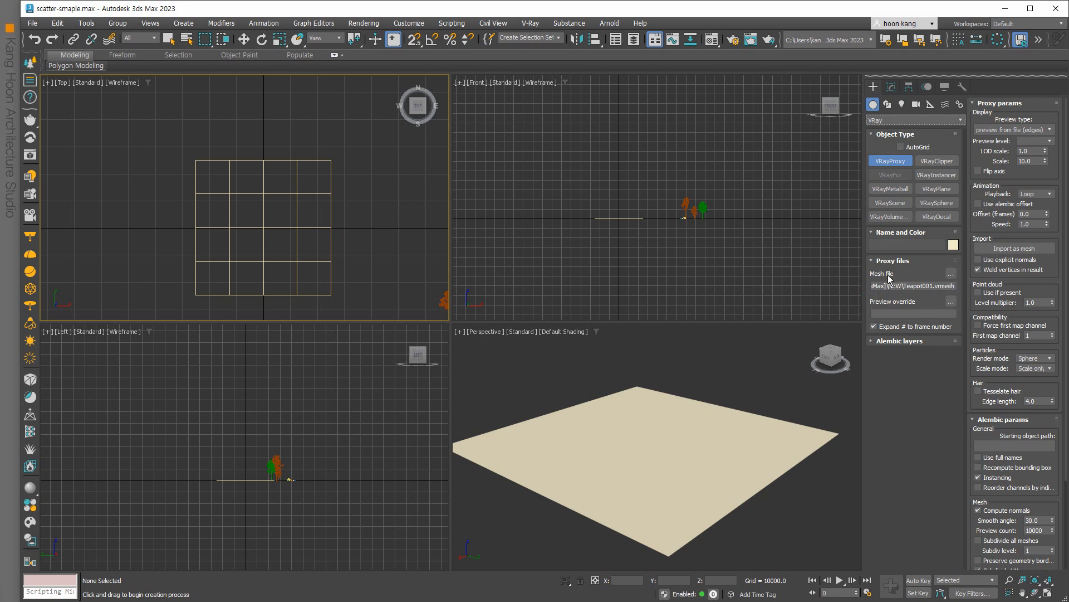
# Place a VRayProxy loading Teapot003.vrmesh in the Top viewport, then bring up the Material Editor.
pyautogui.click(951, 273)
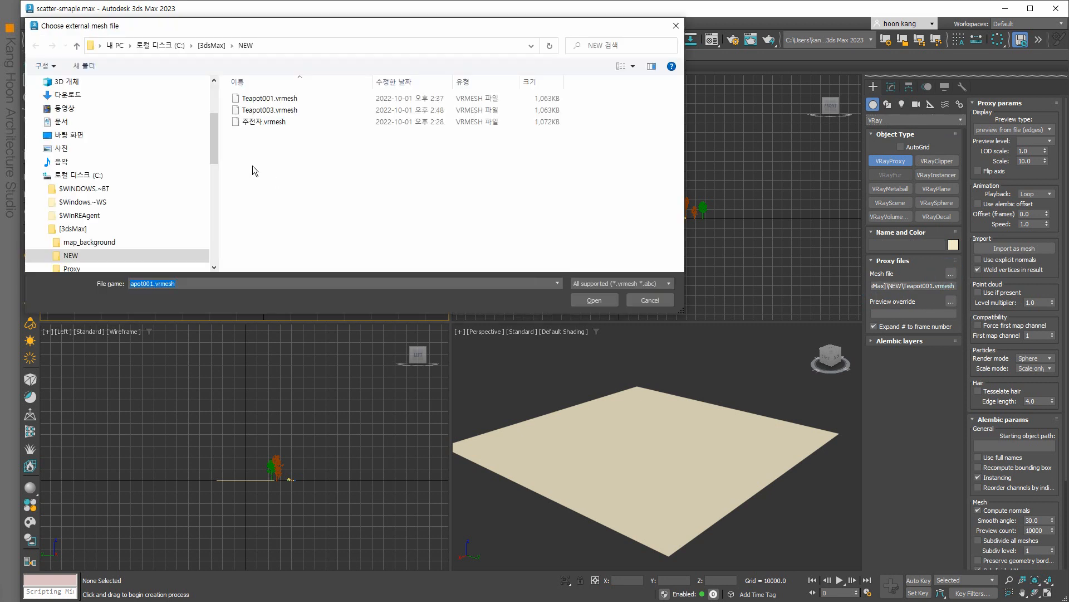
pyautogui.click(272, 110)
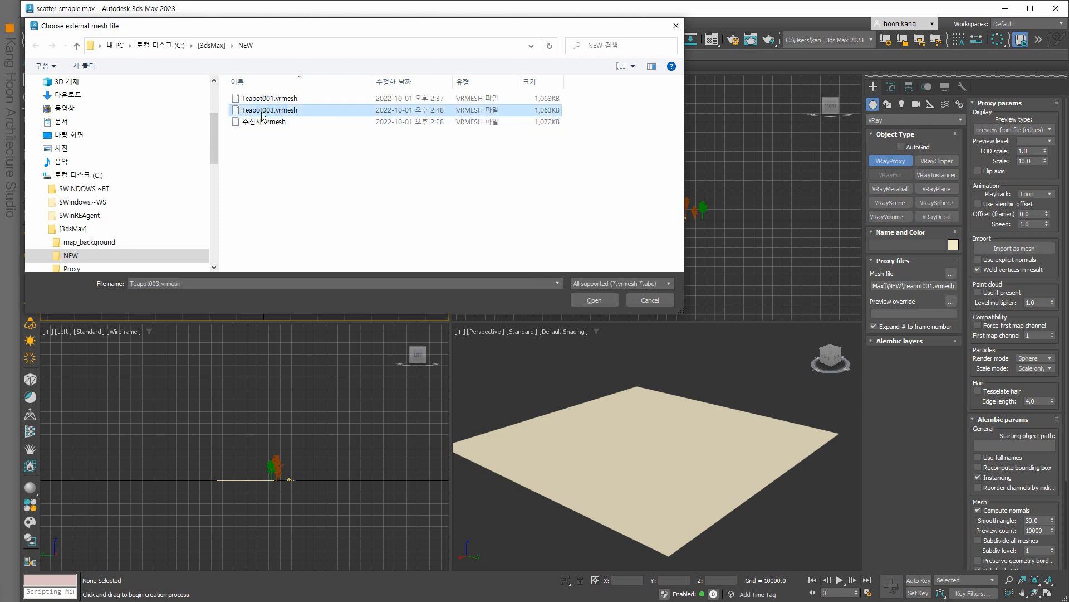
pyautogui.click(594, 300)
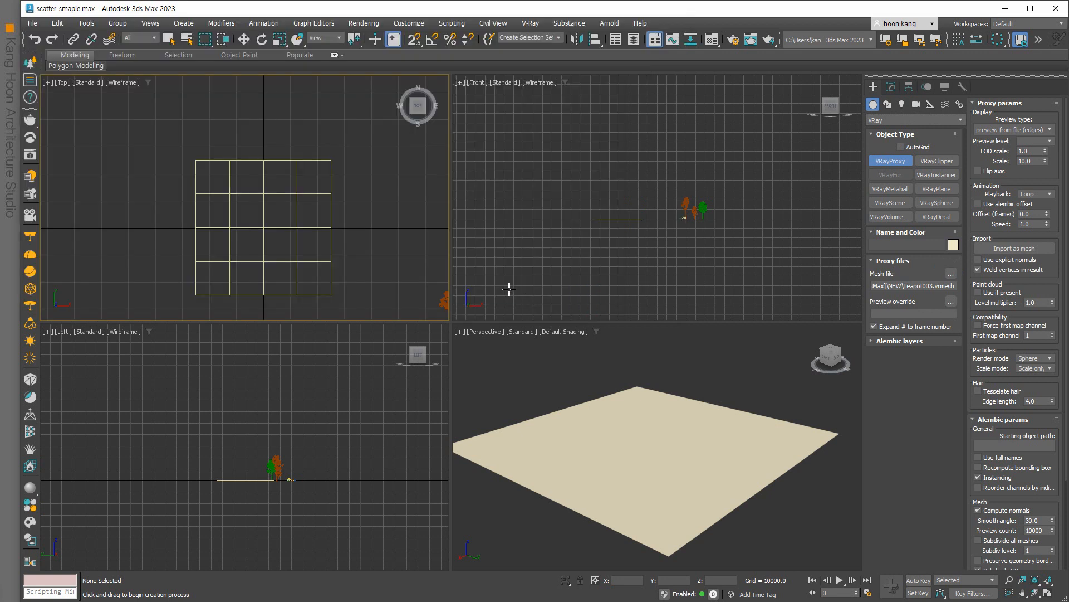
pyautogui.click(350, 234)
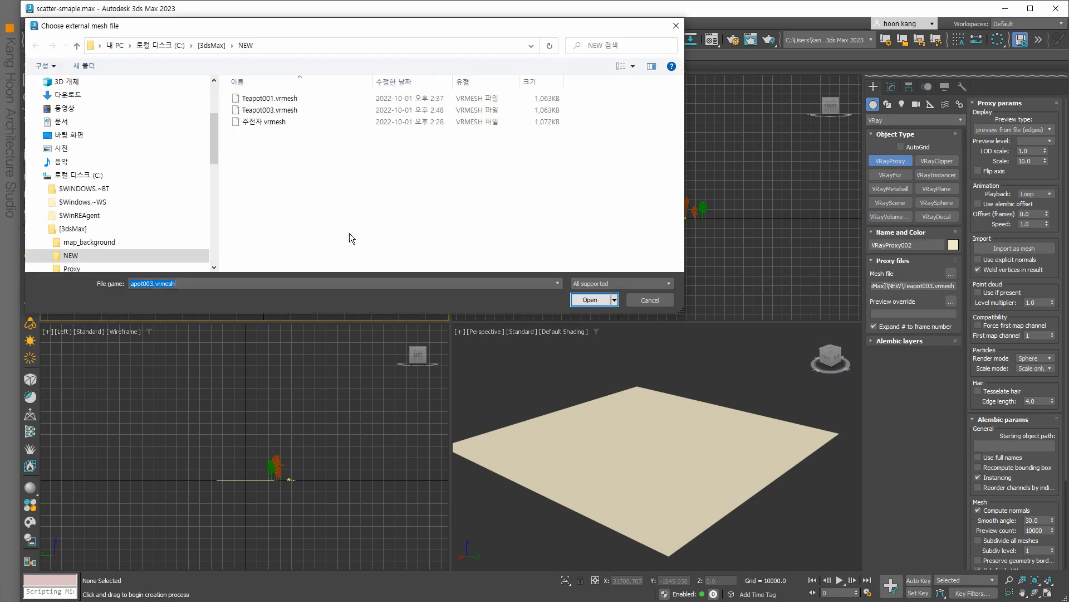
pyautogui.doubleClick(286, 110)
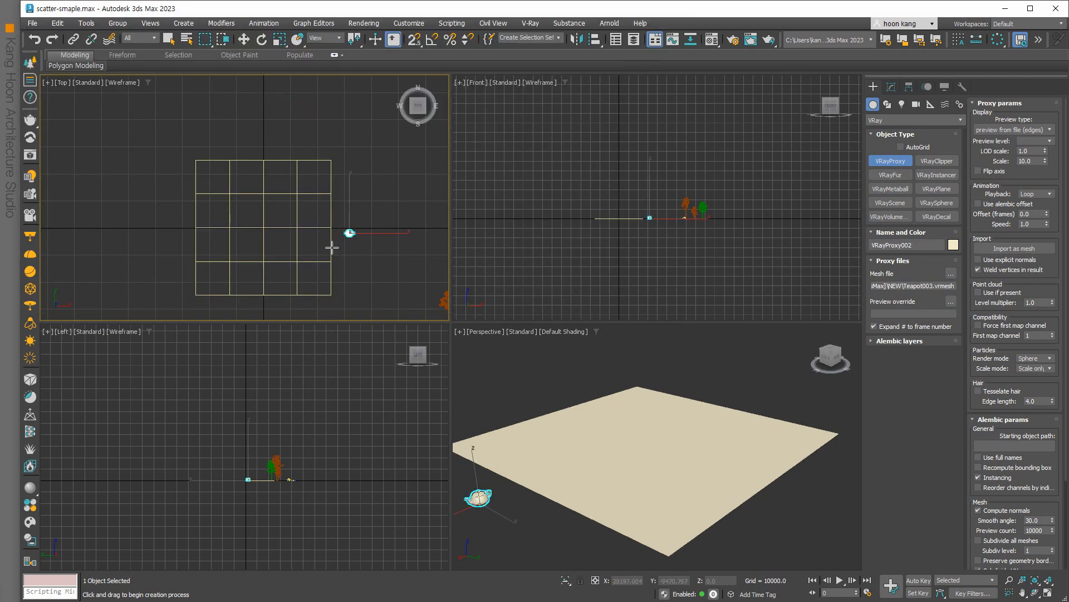
pyautogui.scroll(3, 362, 237)
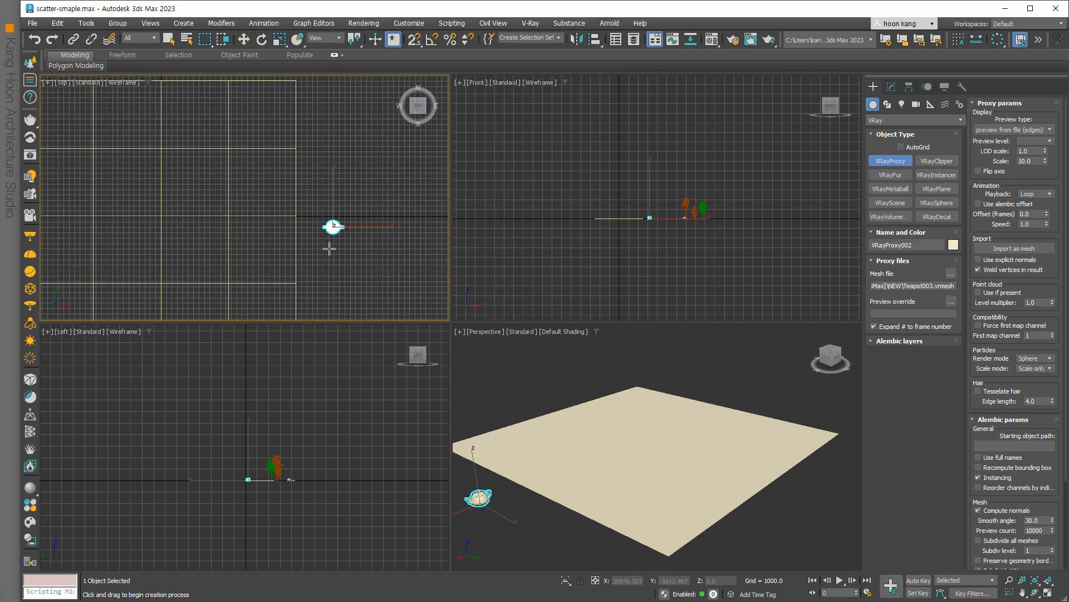
pyautogui.scroll(-2, 323, 246)
pyautogui.scroll(3, 579, 534)
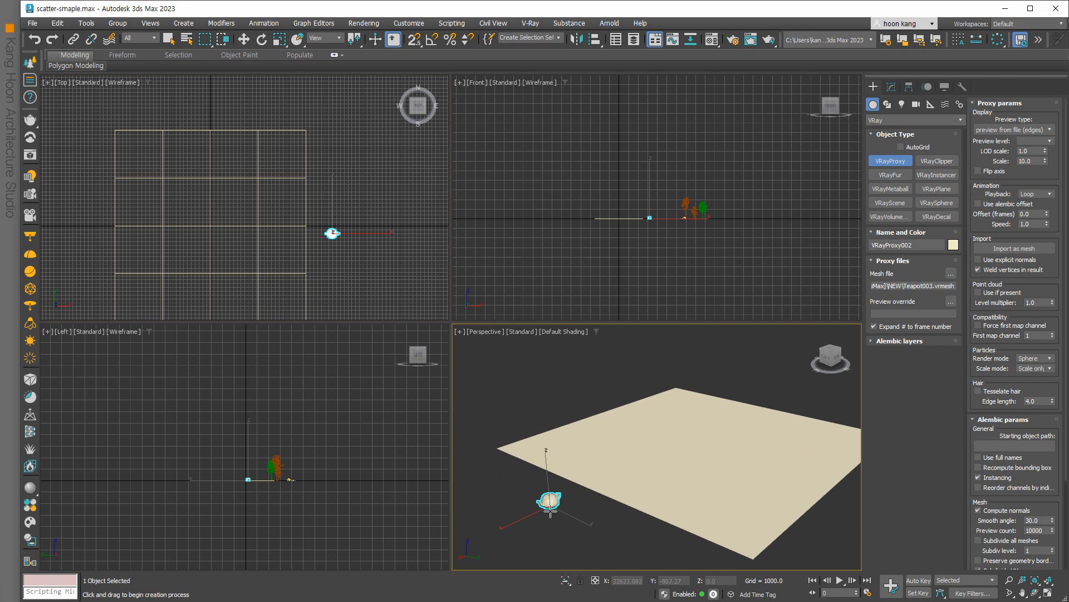
pyautogui.press('m')
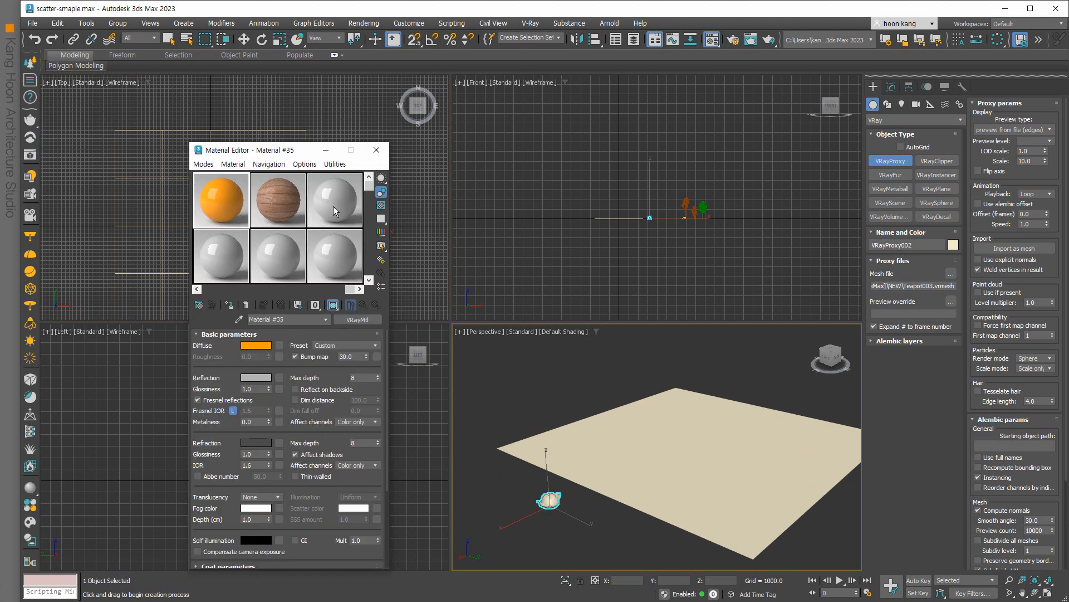
# Turn the first material sample into a VRayMtl.
pyautogui.moveTo(226, 250); pyautogui.dragTo(231, 210)
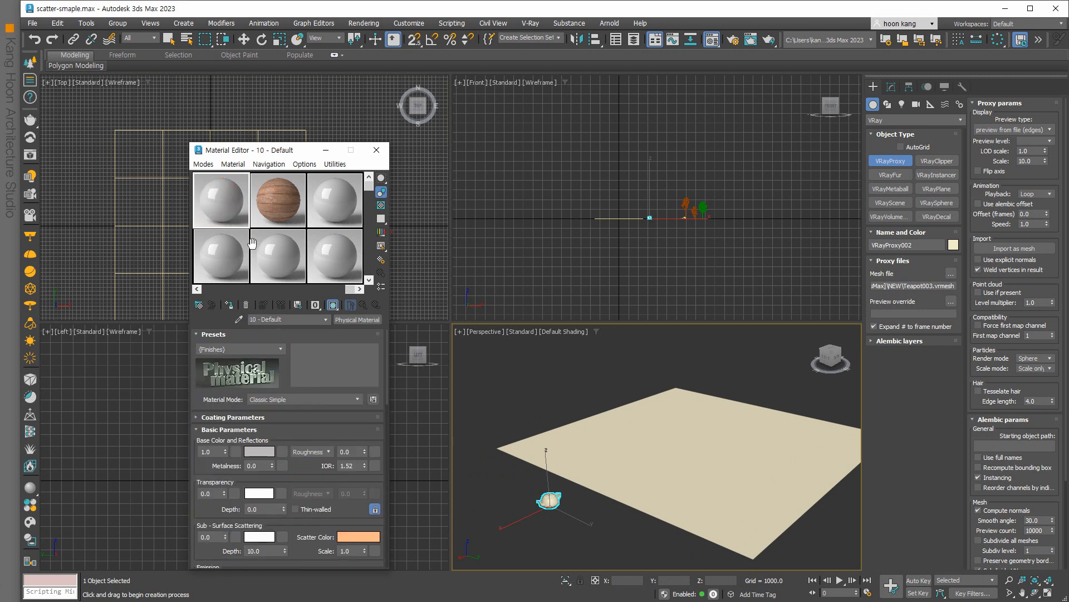
pyautogui.click(271, 216)
pyautogui.click(228, 215)
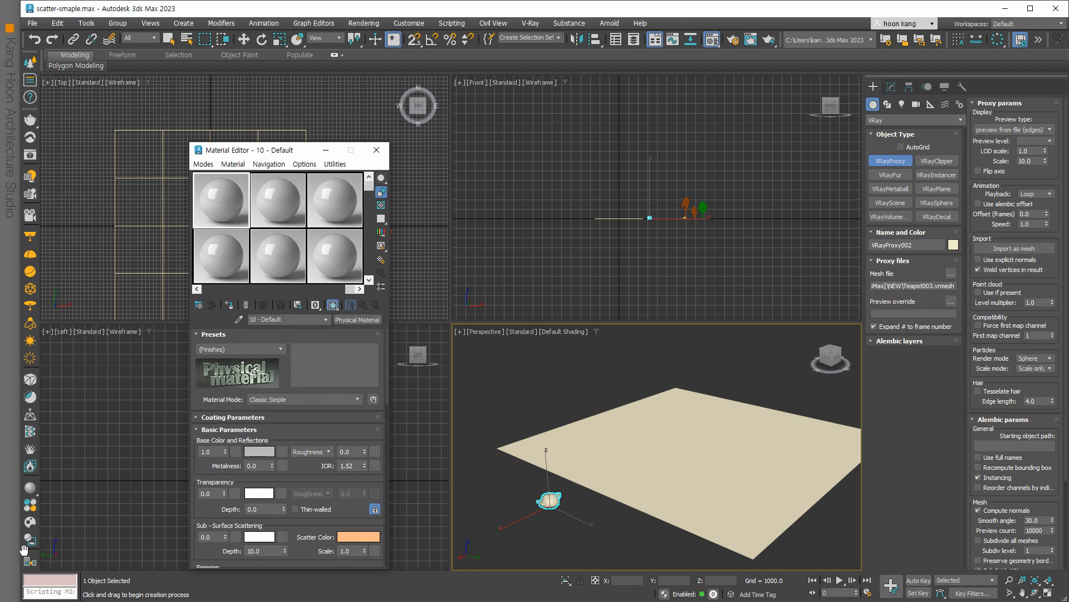
pyautogui.click(348, 320)
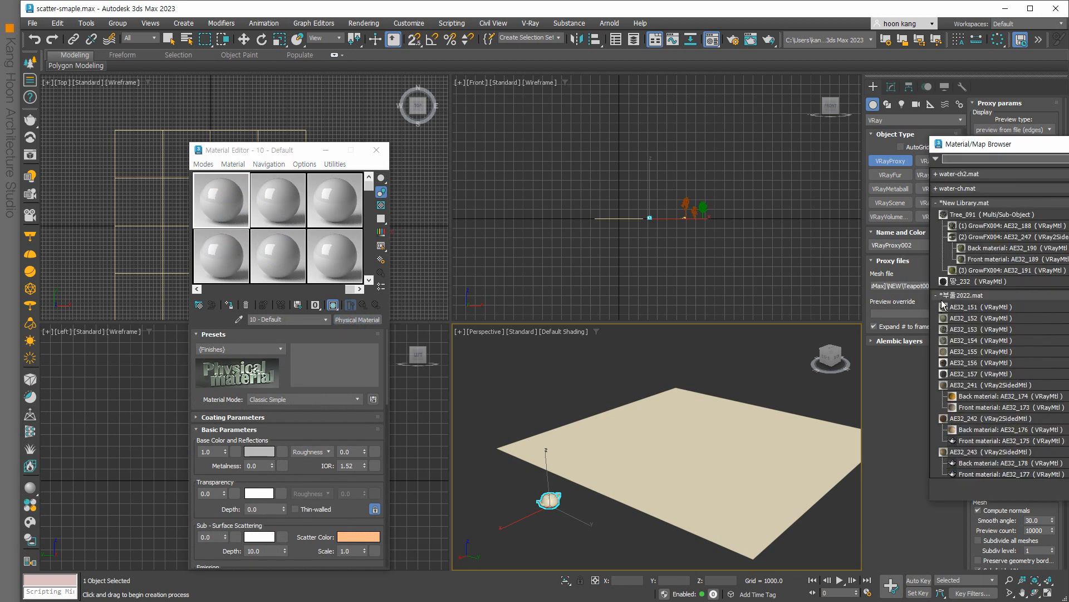
pyautogui.click(937, 294)
pyautogui.click(938, 203)
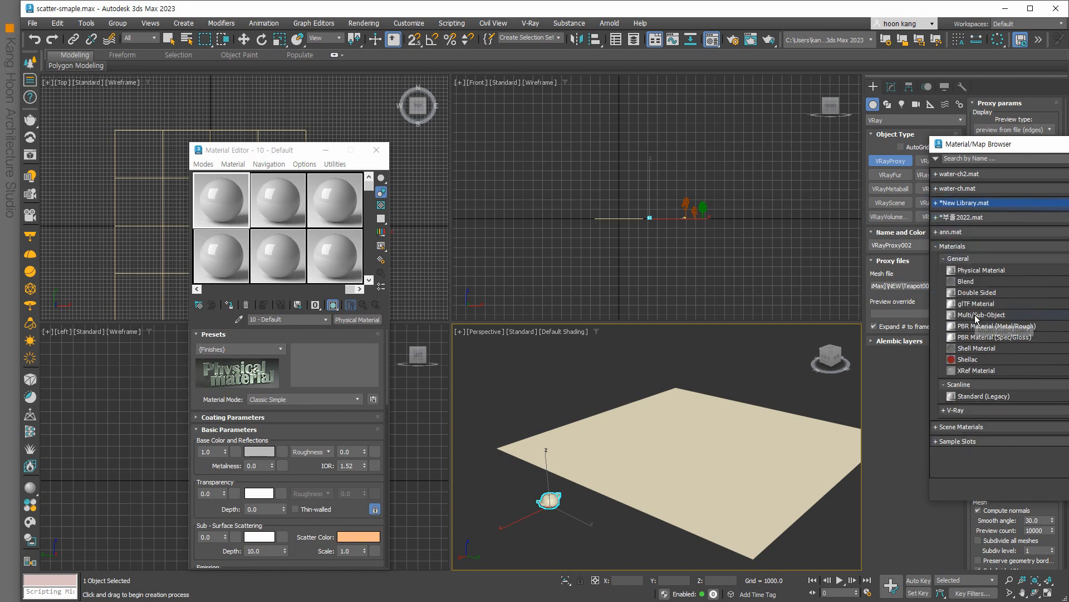
pyautogui.click(955, 410)
pyautogui.scroll(-5, 1008, 397)
pyautogui.scroll(-3, 1008, 396)
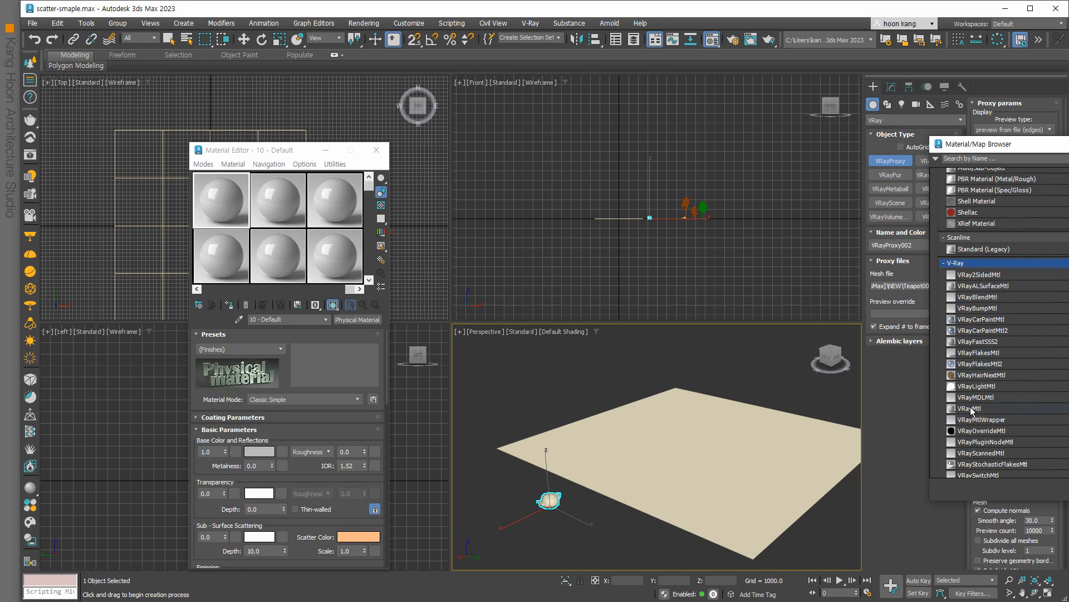
pyautogui.doubleClick(972, 409)
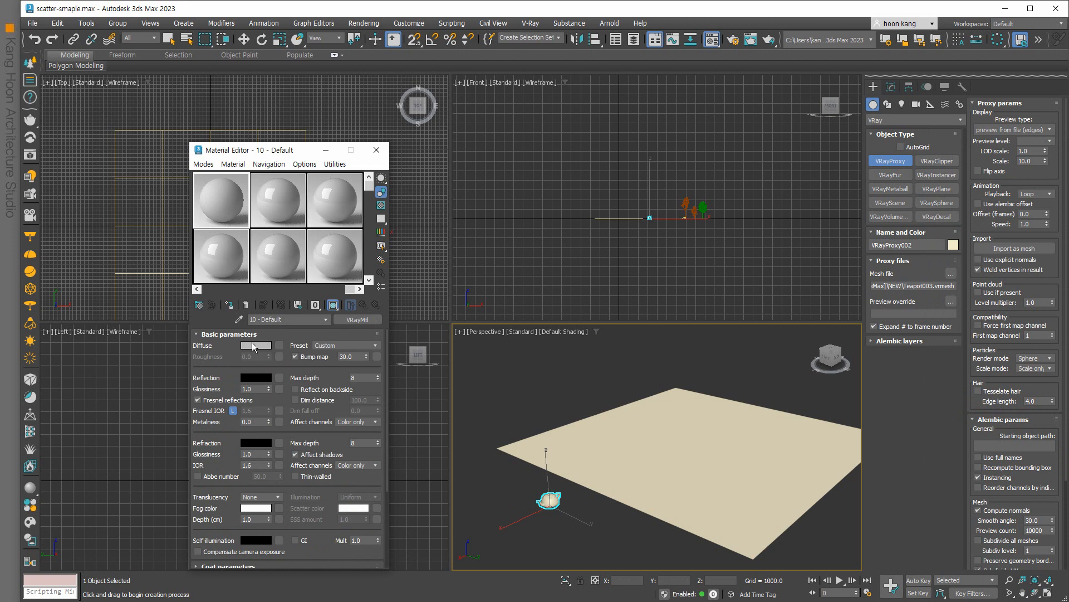
# Set the material's diffuse colour to pure orange.
pyautogui.click(252, 345)
pyautogui.moveTo(19, 238); pyautogui.dragTo(14, 230)
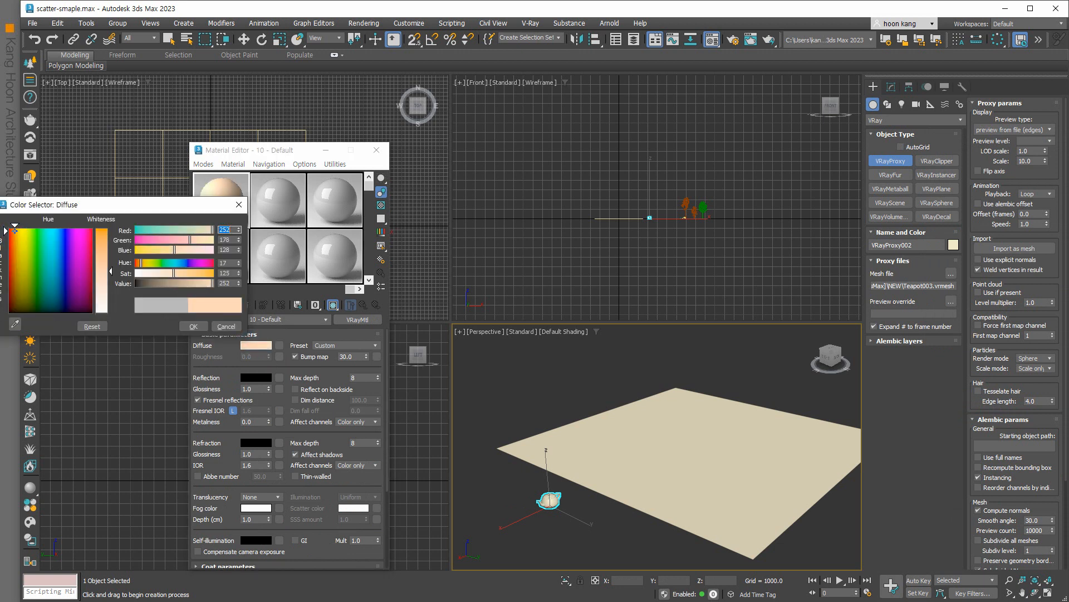
pyautogui.click(109, 236)
pyautogui.moveTo(109, 235); pyautogui.dragTo(109, 229)
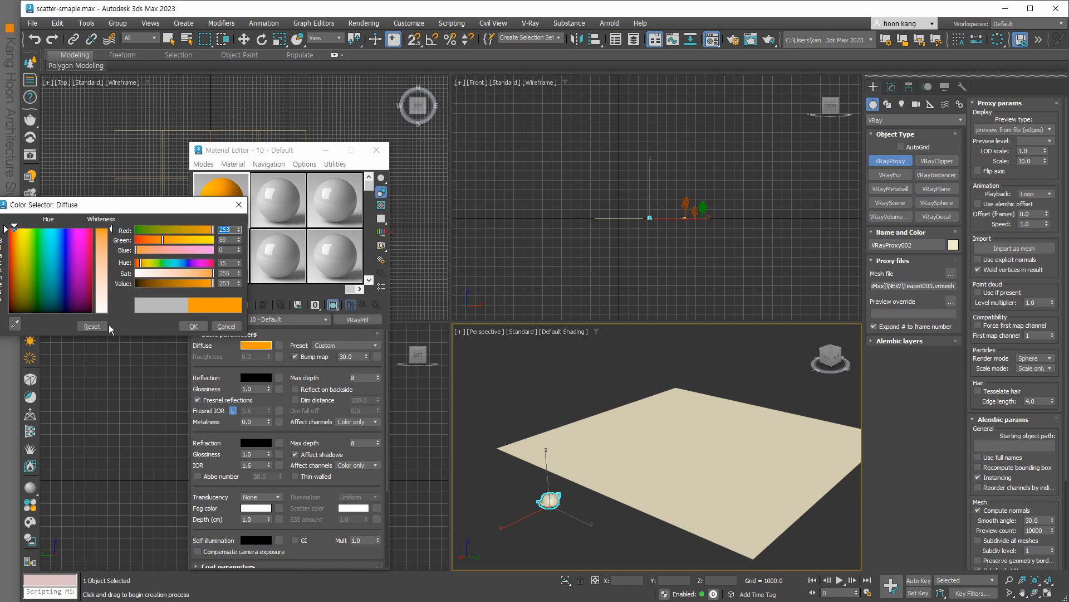
pyautogui.click(186, 327)
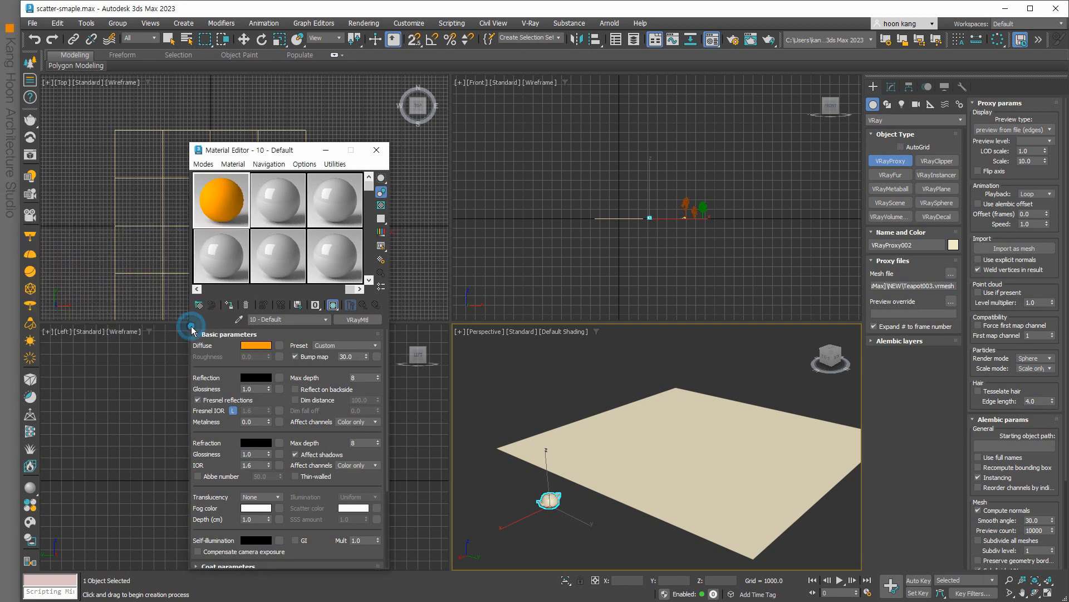
# Give it light grey reflection and dark grey refraction, then drag it onto VRayProxy002.
pyautogui.click(256, 379)
pyautogui.moveTo(109, 296); pyautogui.dragTo(109, 280)
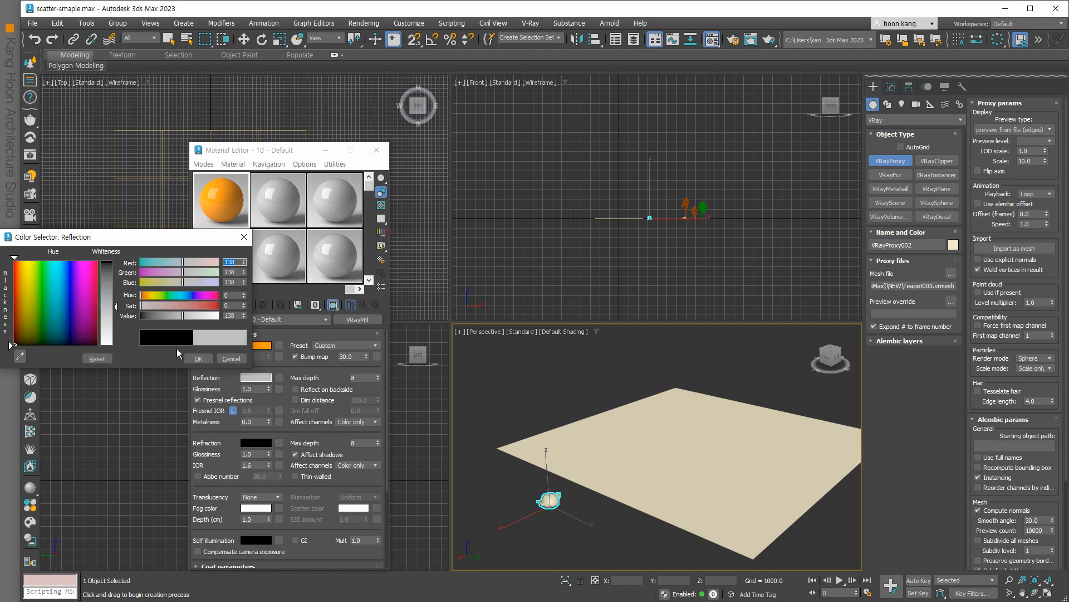
pyautogui.click(198, 359)
pyautogui.click(253, 442)
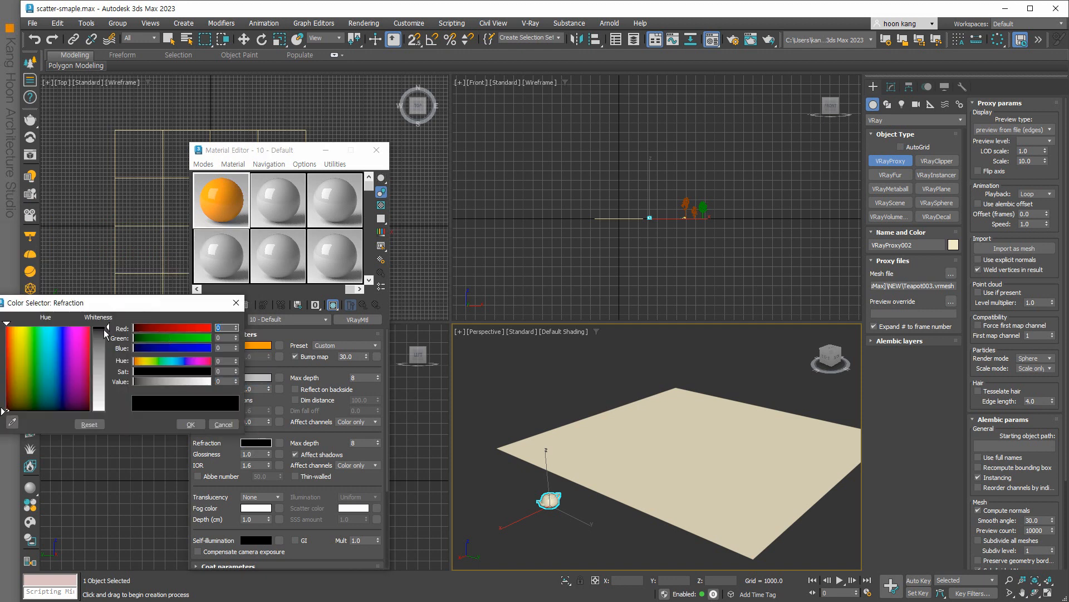
pyautogui.moveTo(107, 334); pyautogui.dragTo(108, 342)
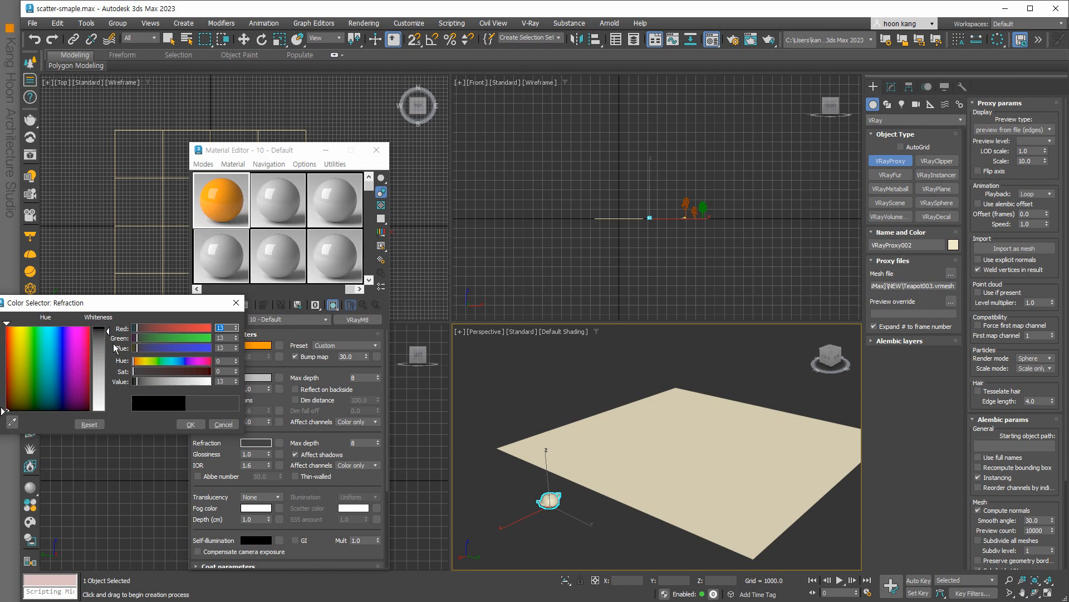
pyautogui.click(189, 425)
pyautogui.moveTo(222, 198); pyautogui.dragTo(549, 505)
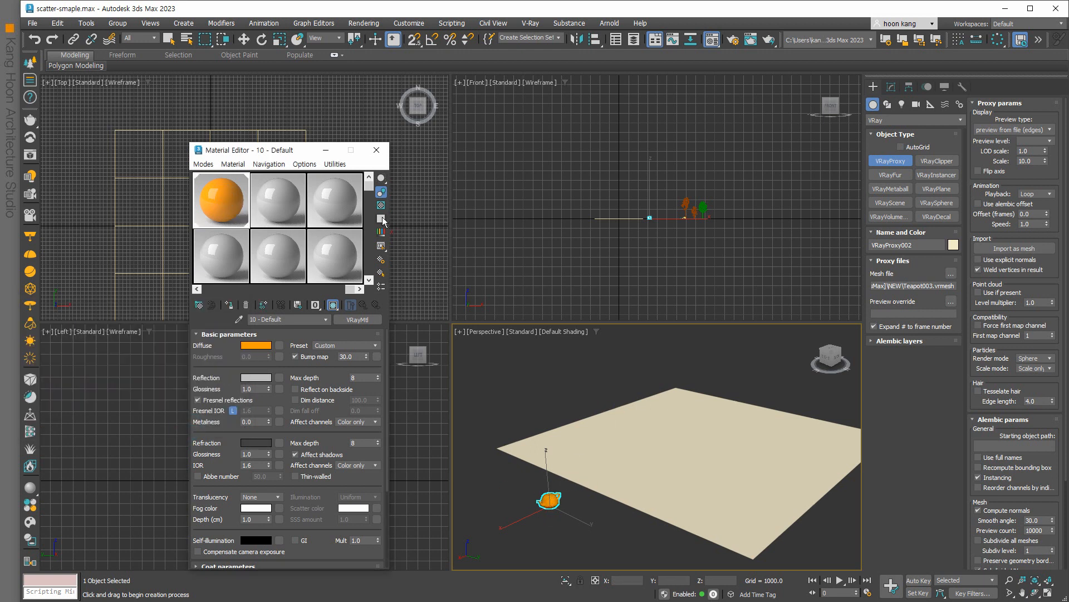
pyautogui.click(327, 151)
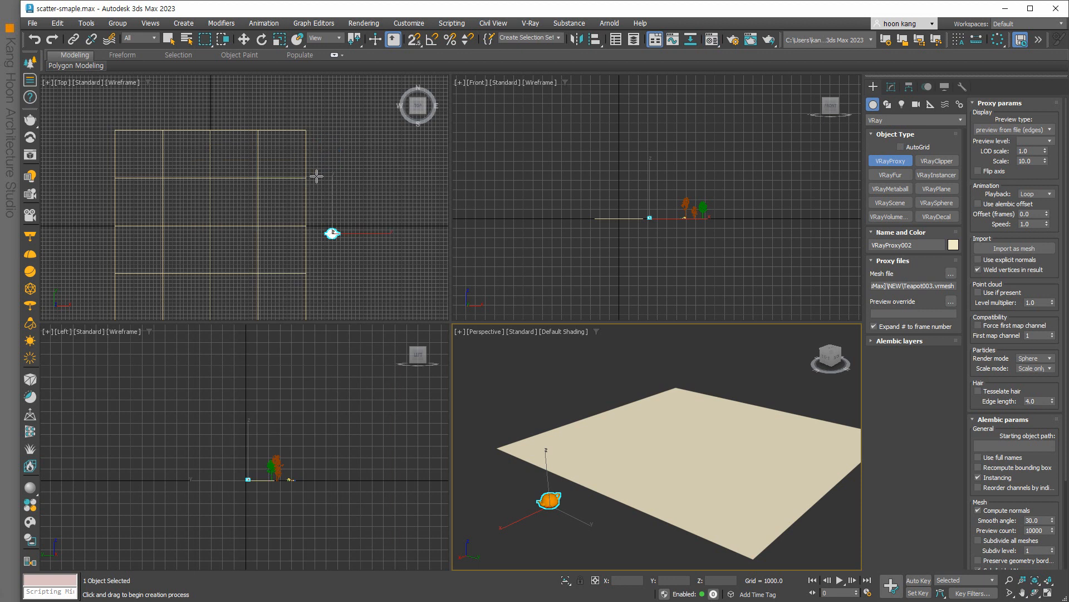
# Shift-drag a copy of the teapot proxy with Move and select the new copy.
pyautogui.scroll(-2, 312, 177)
pyautogui.moveTo(326, 191); pyautogui.dragTo(327, 161, button='middle')
pyautogui.press('w')
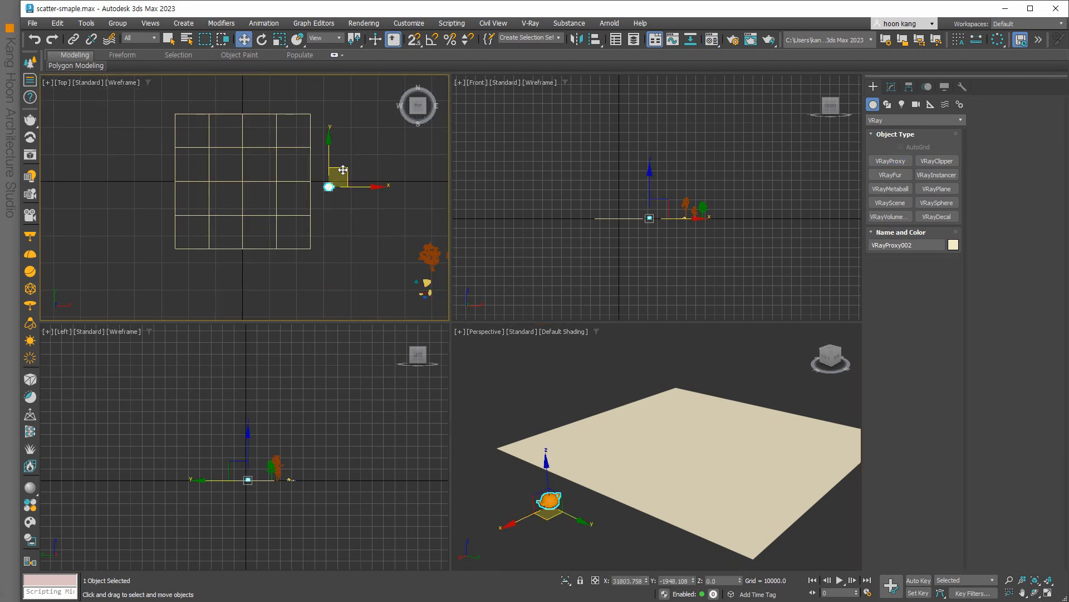
pyautogui.keyDown('shift'); pyautogui.moveTo(343, 170); pyautogui.dragTo(347, 188); pyautogui.keyUp('shift')
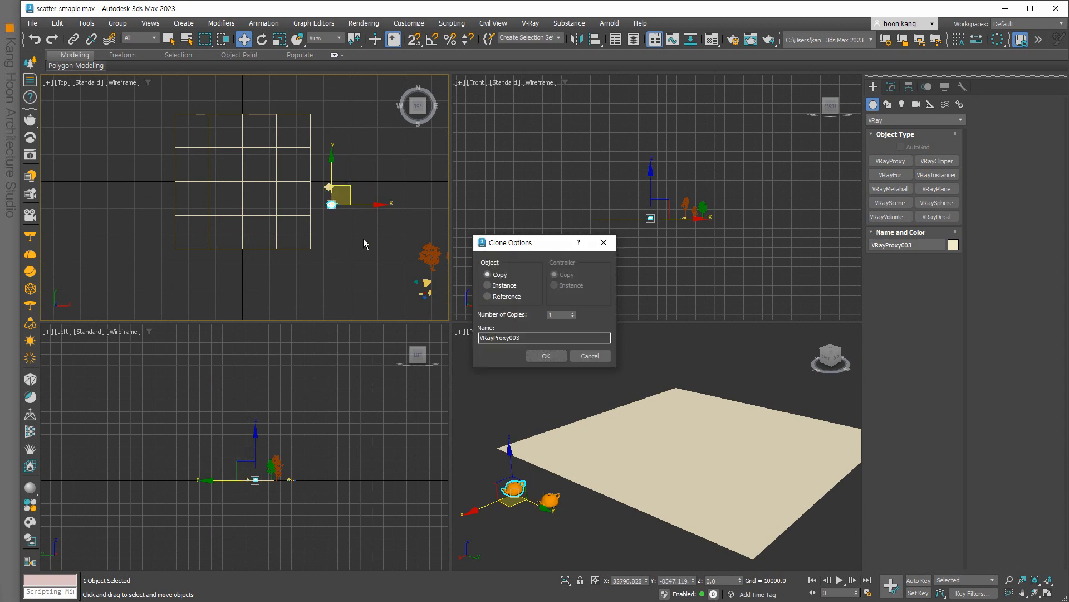
pyautogui.click(544, 356)
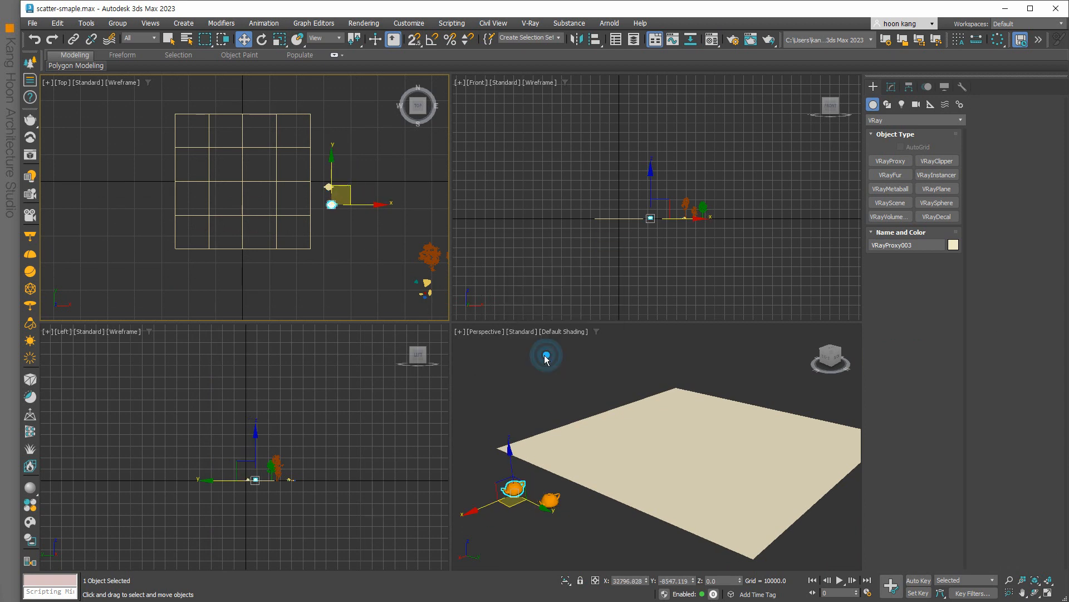
pyautogui.click(344, 242)
pyautogui.scroll(3, 345, 229)
pyautogui.click(328, 196)
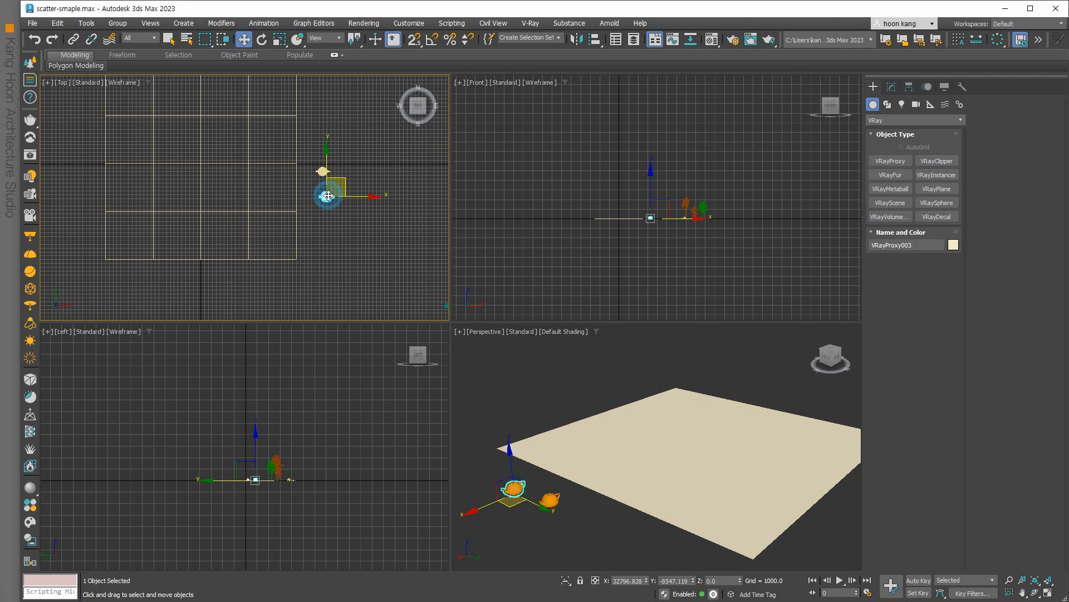
# Duplicate the orange material into the next sample slot and change its diffuse to teal.
pyautogui.press('m')
pyautogui.moveTo(239, 215); pyautogui.dragTo(287, 211)
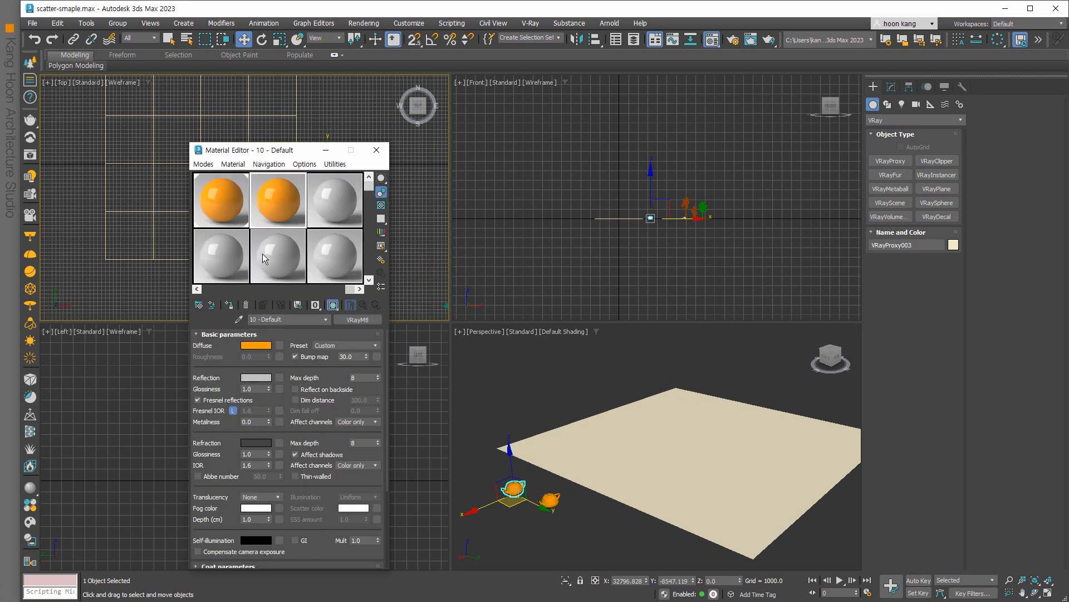
pyautogui.click(252, 346)
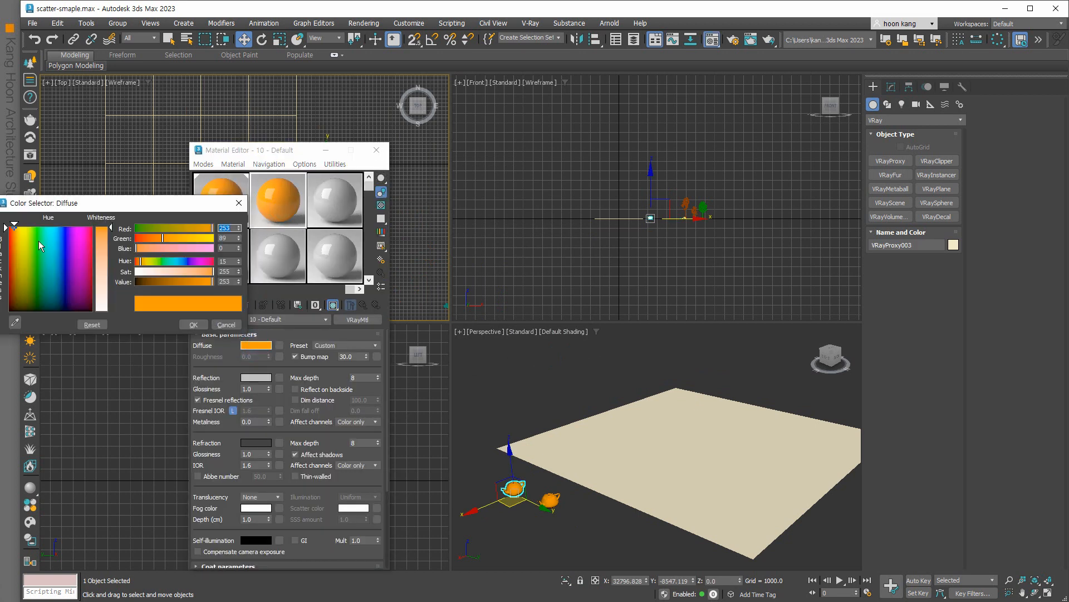
pyautogui.click(46, 238)
pyautogui.click(42, 244)
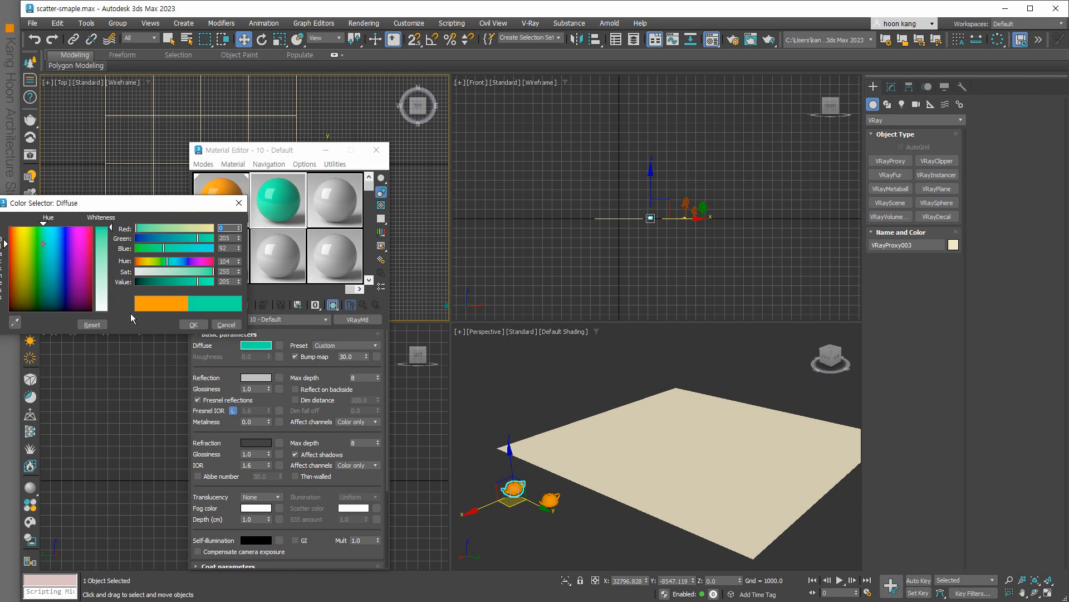
pyautogui.click(185, 326)
# Rename the teal material and apply it to the copied proxy VRayProxy003.
pyautogui.click(291, 320)
pyautogui.write('s')
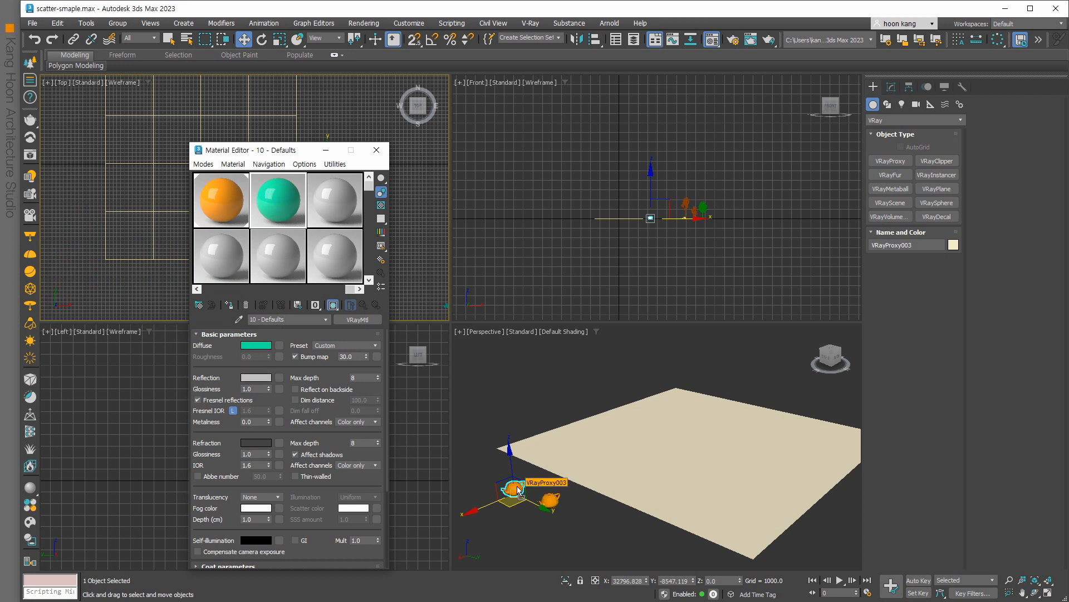
pyautogui.moveTo(518, 489); pyautogui.dragTo(517, 486)
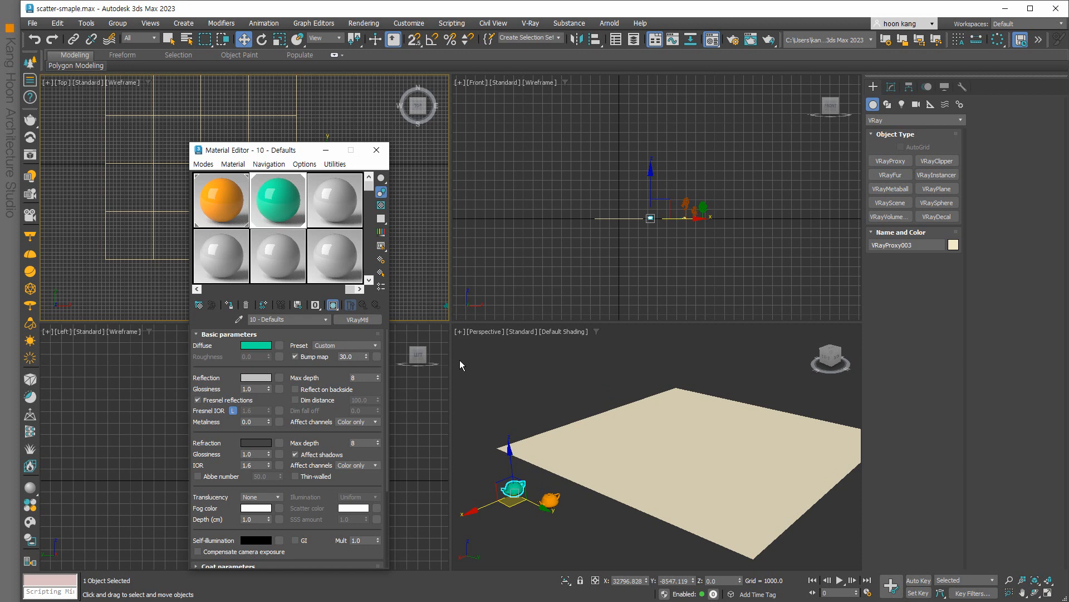
pyautogui.click(376, 150)
pyautogui.click(368, 237)
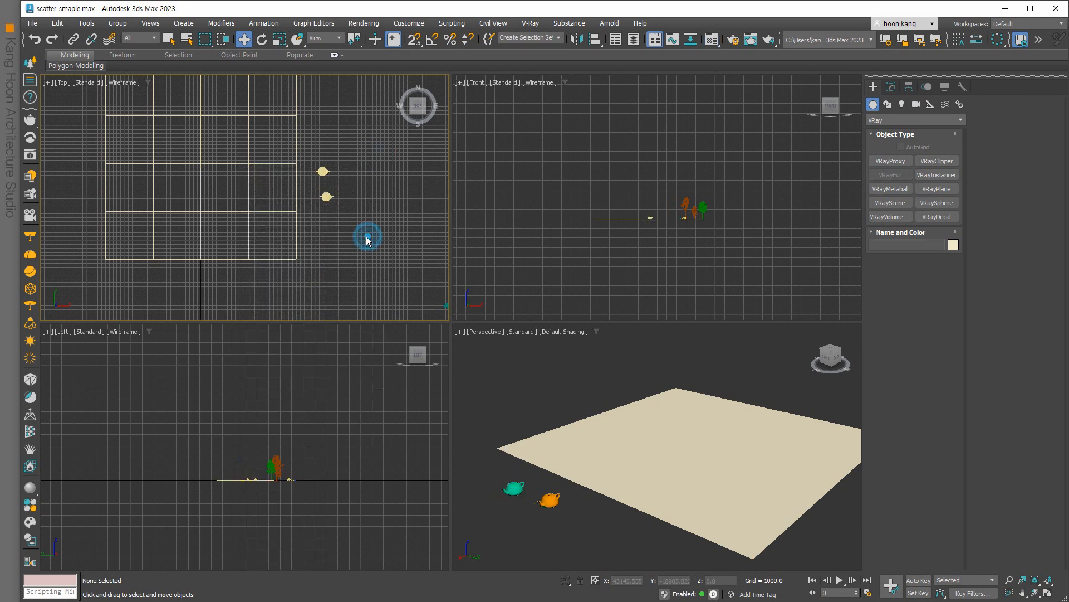
# Select Plane001 and set a material sample's diffuse colour to dark grey.
pyautogui.moveTo(662, 494); pyautogui.dragTo(606, 508, button='middle')
pyautogui.click(607, 507)
pyautogui.press('m')
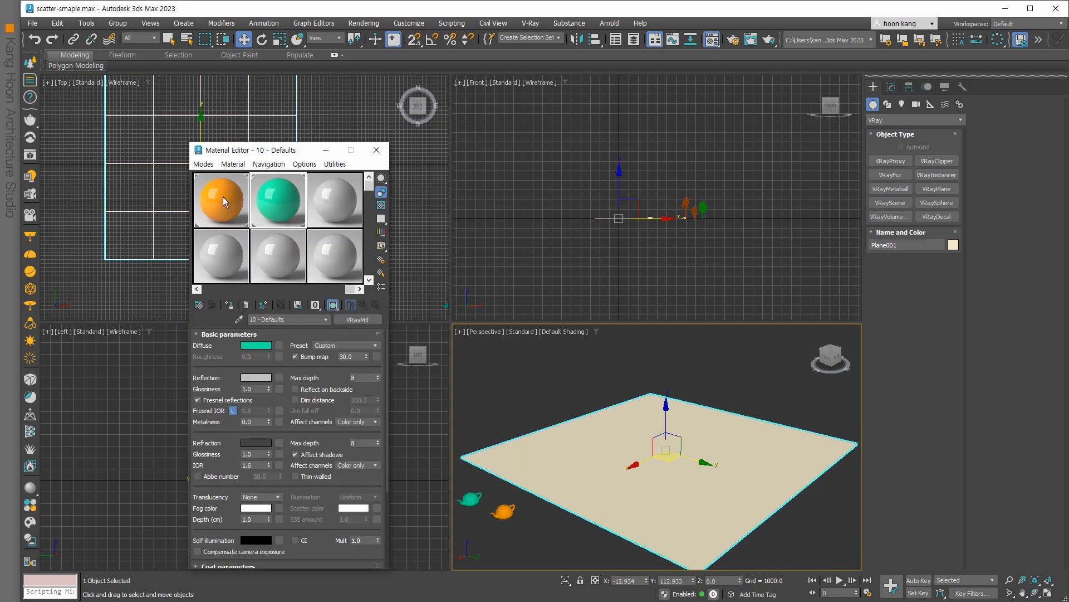
pyautogui.click(223, 201)
pyautogui.click(249, 345)
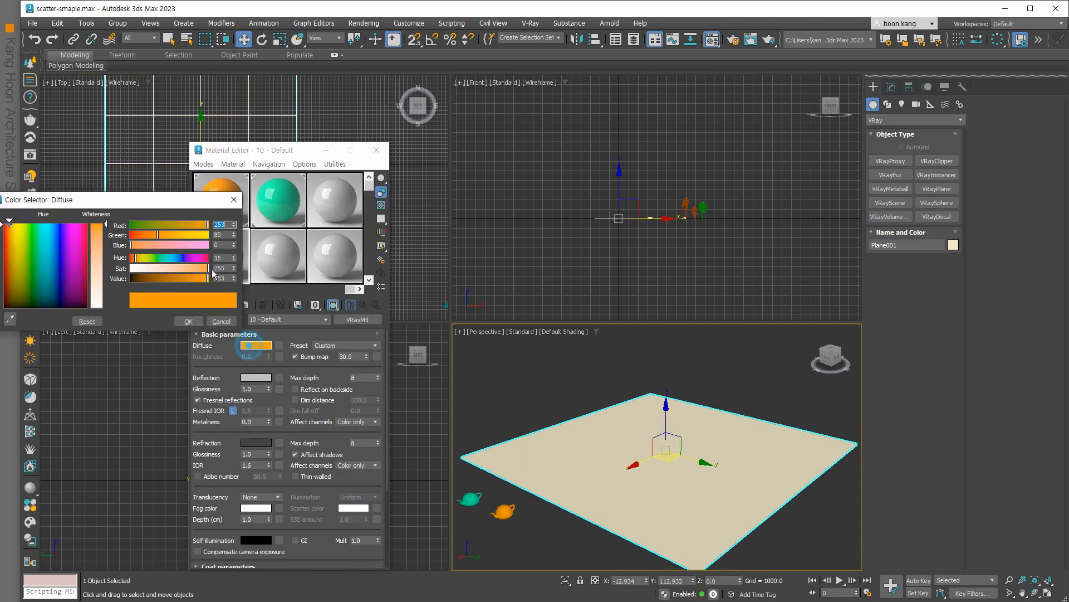
pyautogui.moveTo(54, 270); pyautogui.dragTo(38, 308)
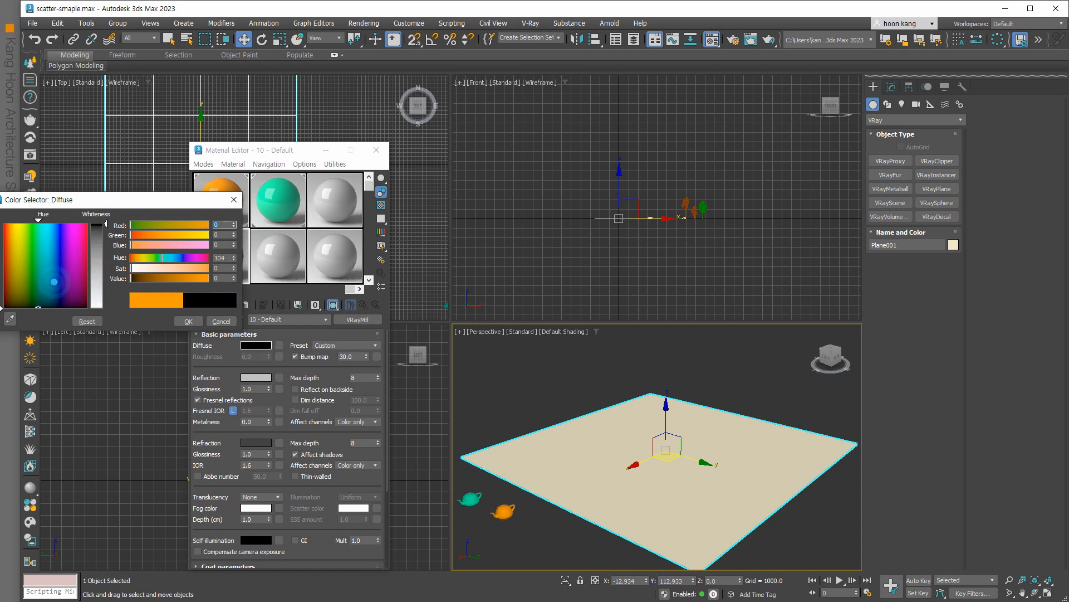
pyautogui.click(100, 236)
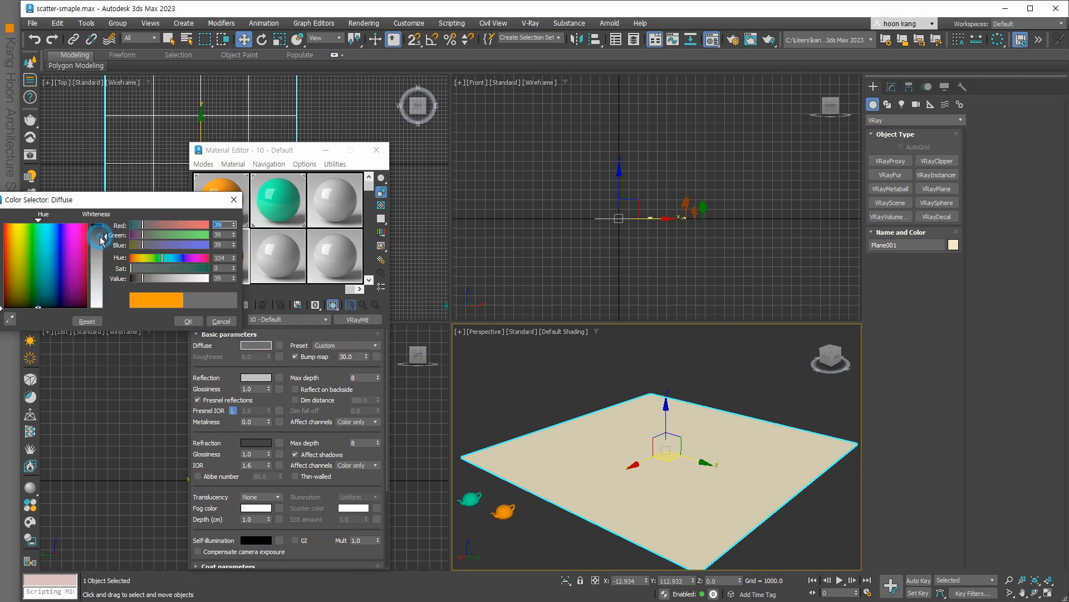
pyautogui.click(188, 321)
# Rename the dark grey material and drag it onto the ground plane, then close the editor.
pyautogui.click(321, 320)
pyautogui.write('dd')
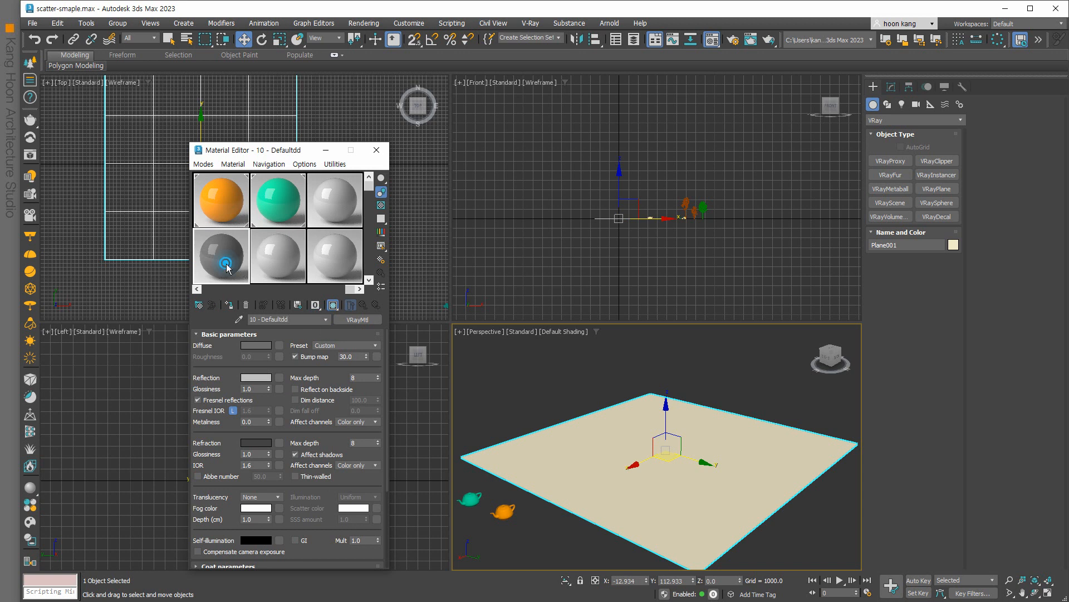
pyautogui.moveTo(227, 267); pyautogui.dragTo(549, 458)
pyautogui.click(376, 150)
pyautogui.click(508, 393)
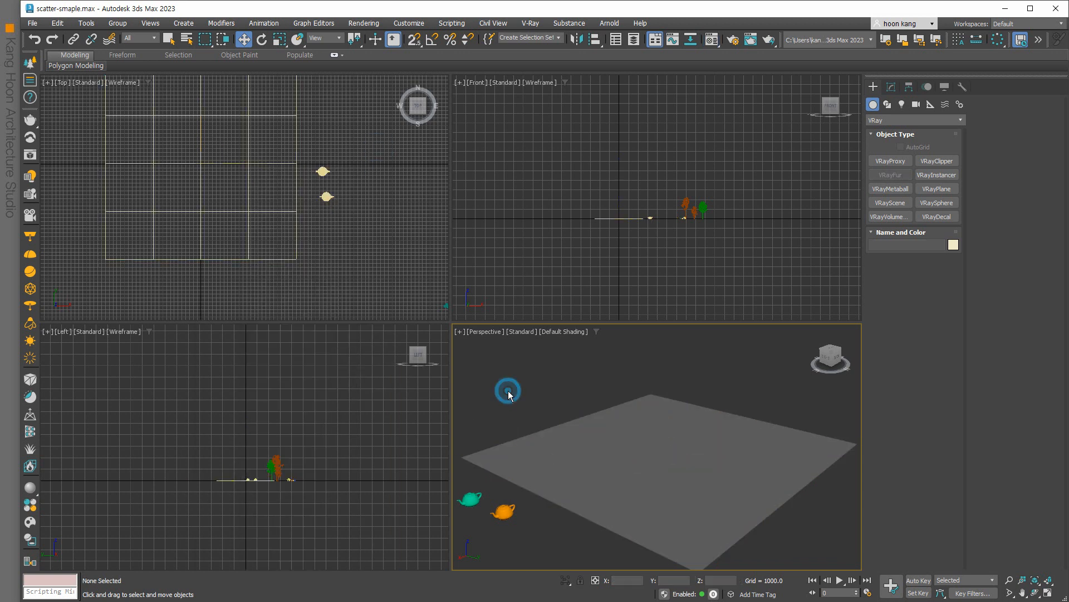
# Place Chaos Scatter001 in the Top viewport and bring up its settings in the Modify panel.
pyautogui.click(31, 61)
pyautogui.click(317, 228)
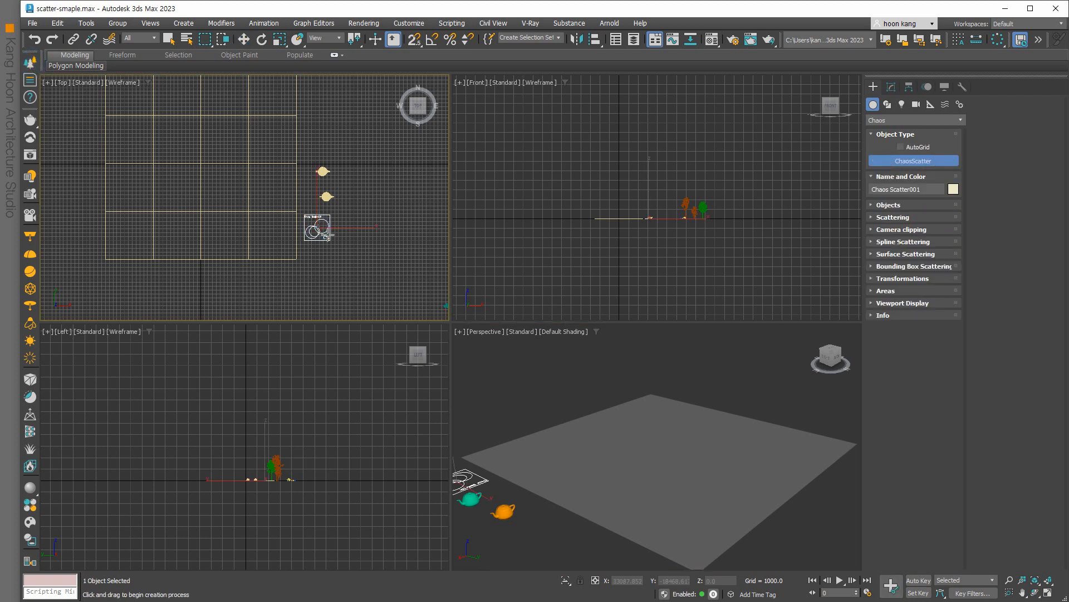
pyautogui.scroll(2, 321, 224)
pyautogui.scroll(2, 323, 224)
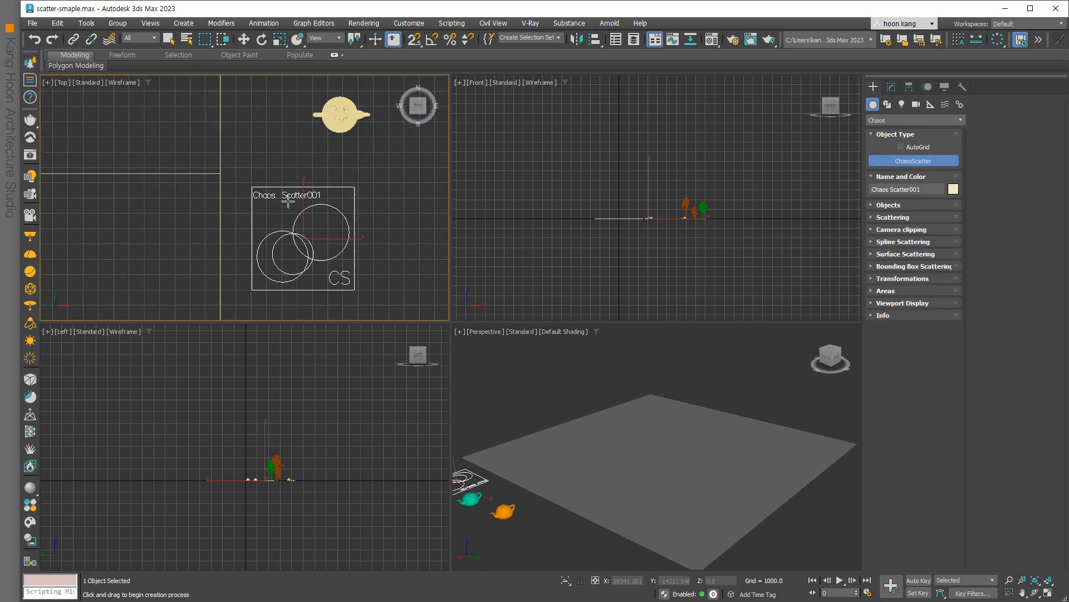
pyautogui.scroll(-3, 293, 204)
pyautogui.scroll(-2, 295, 207)
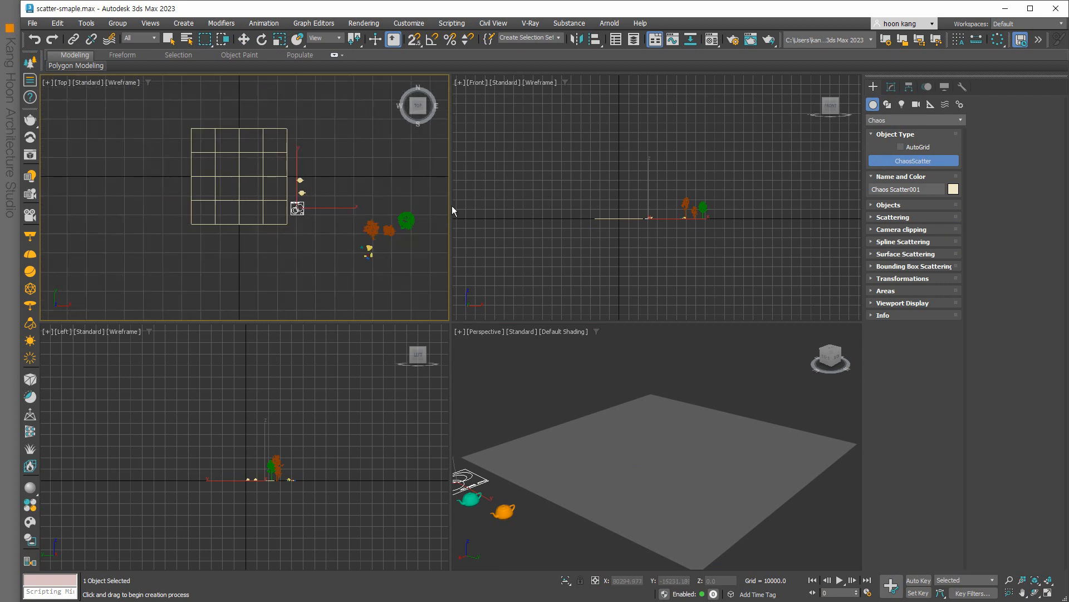
pyautogui.click(891, 86)
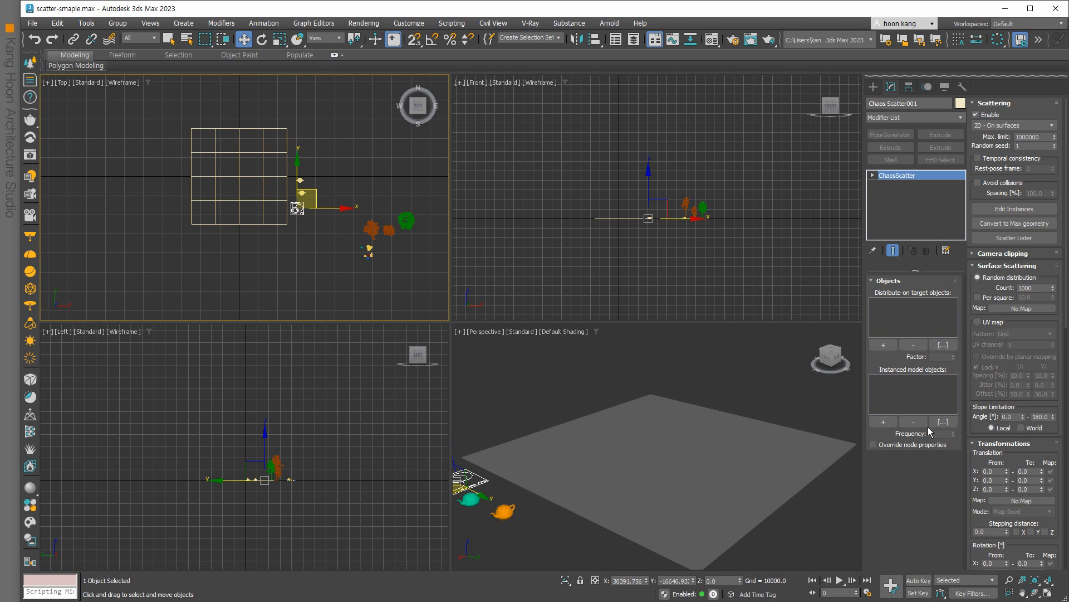
# Scatter onto Plane001, adding the orange and teal teapot proxies as instanced models.
pyautogui.click(618, 477)
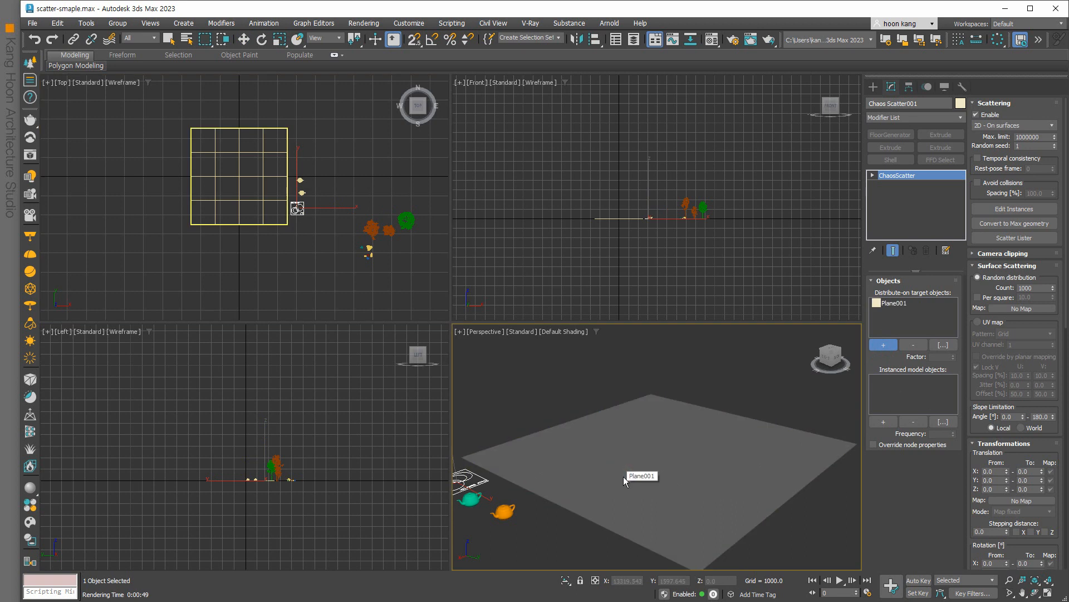
pyautogui.click(882, 422)
pyautogui.click(503, 511)
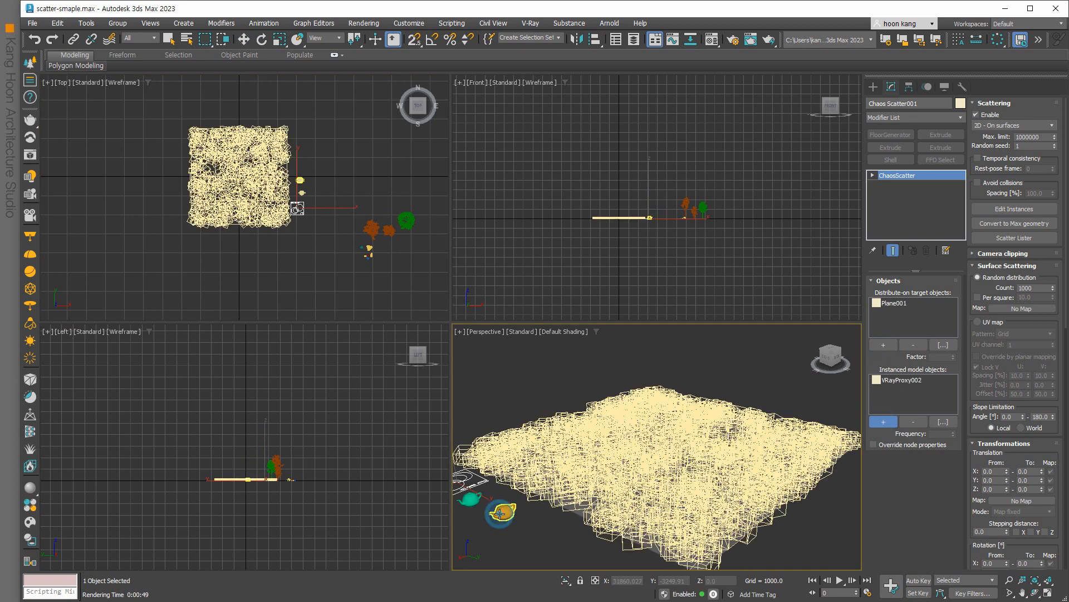
pyautogui.click(470, 501)
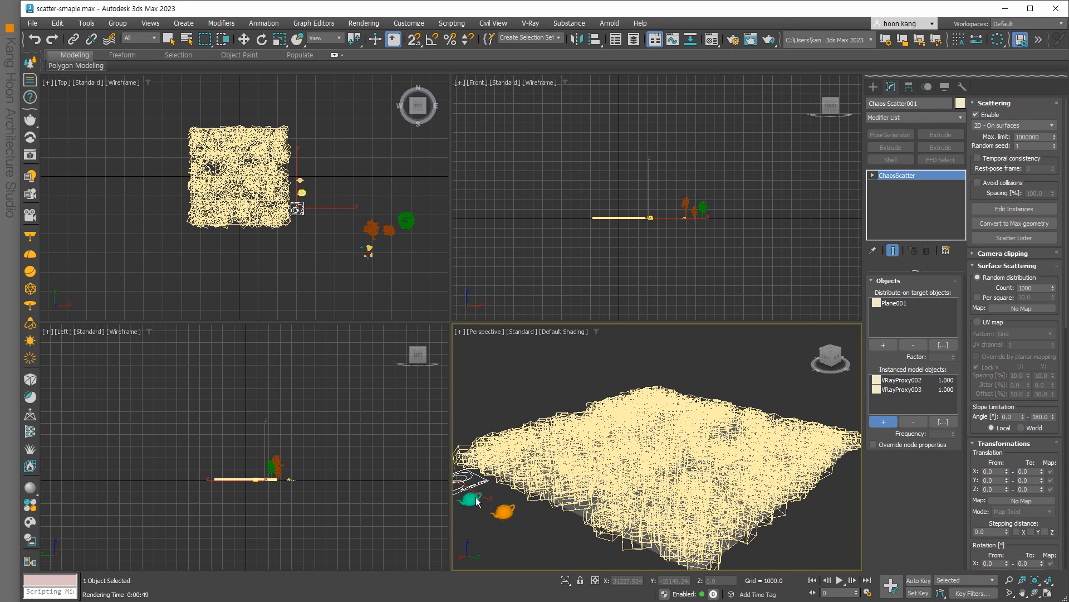
# Set Frequency to 0.5 for both VRayProxy002 and VRayProxy003.
pyautogui.click(949, 380)
pyautogui.click(944, 433)
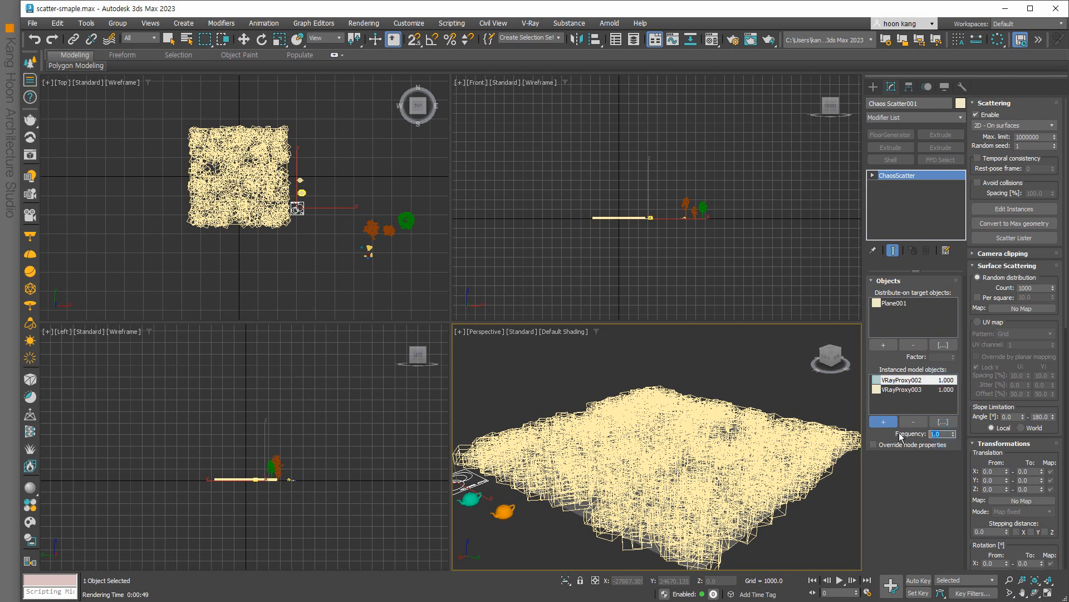
pyautogui.write('0.5')
pyautogui.press('Return')
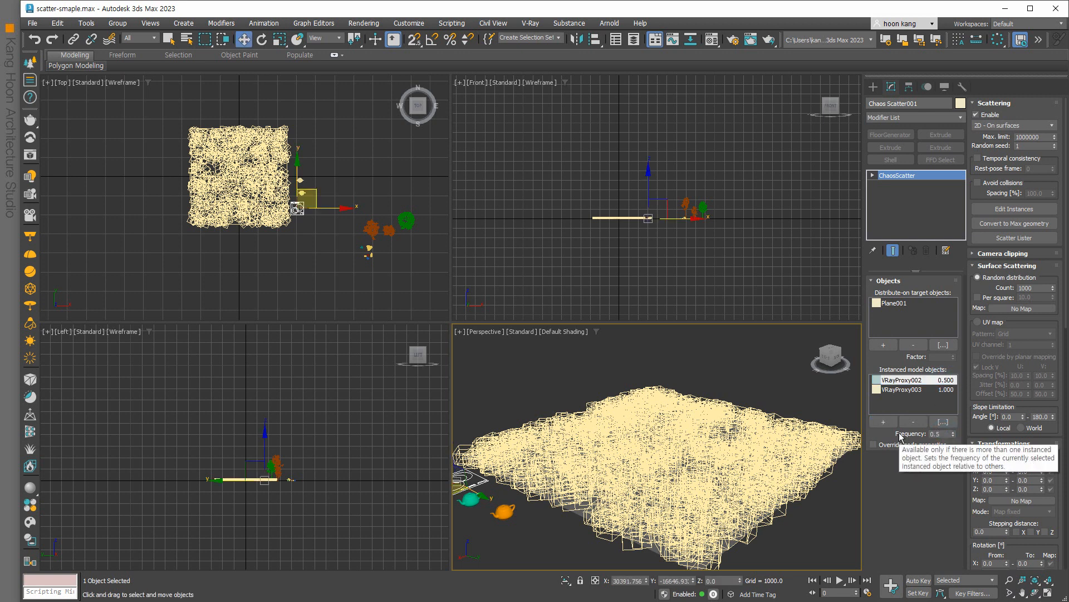
pyautogui.click(915, 389)
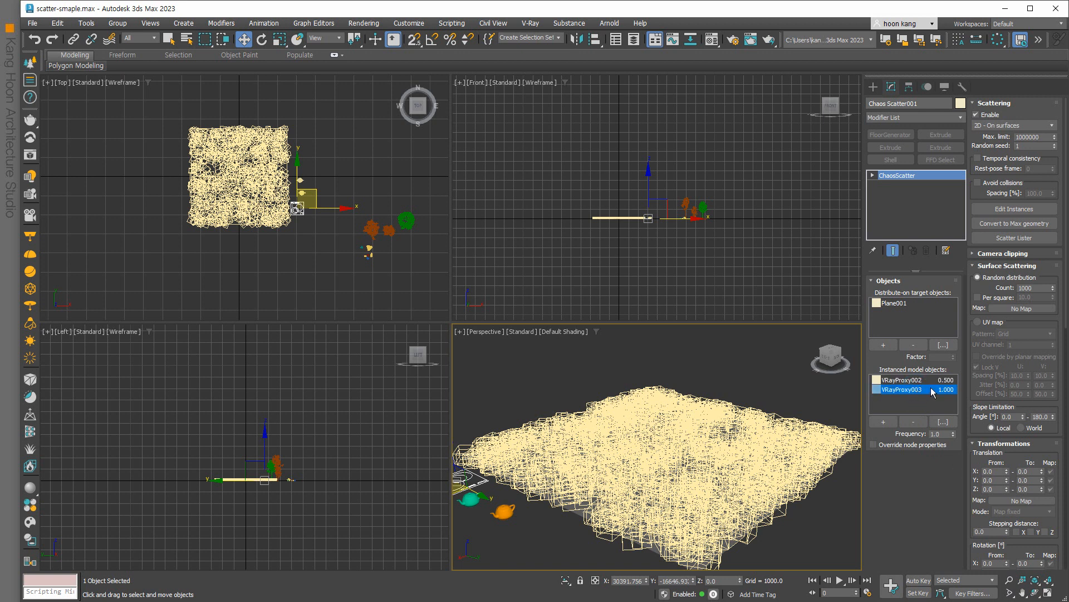
pyautogui.click(940, 433)
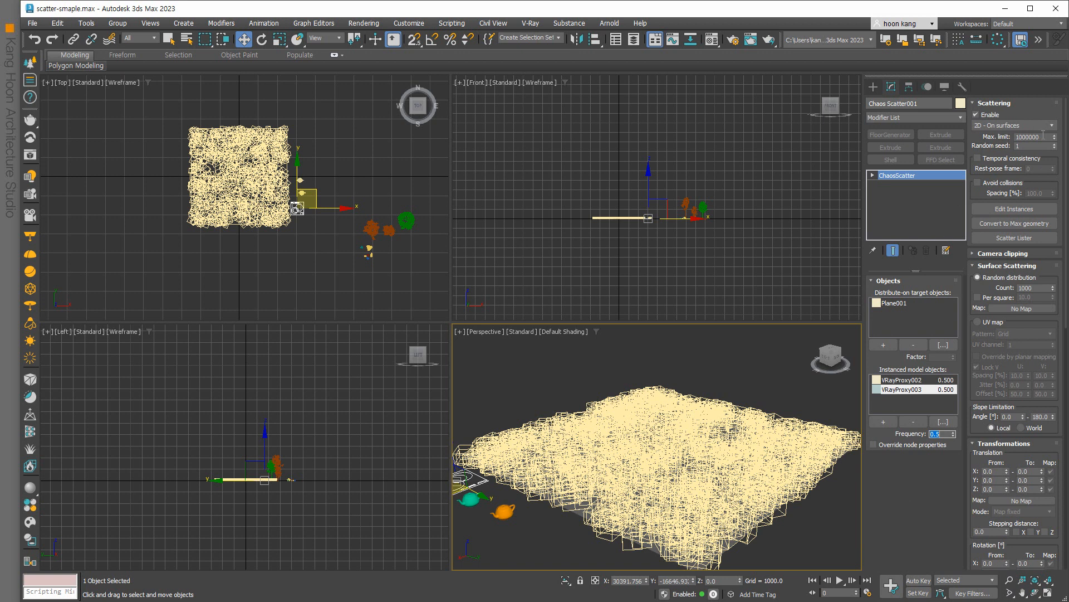
pyautogui.doubleClick(1030, 288)
# Set Count to 500 and Scale X From to 50 percent.
pyautogui.write('500')
pyautogui.press('Return')
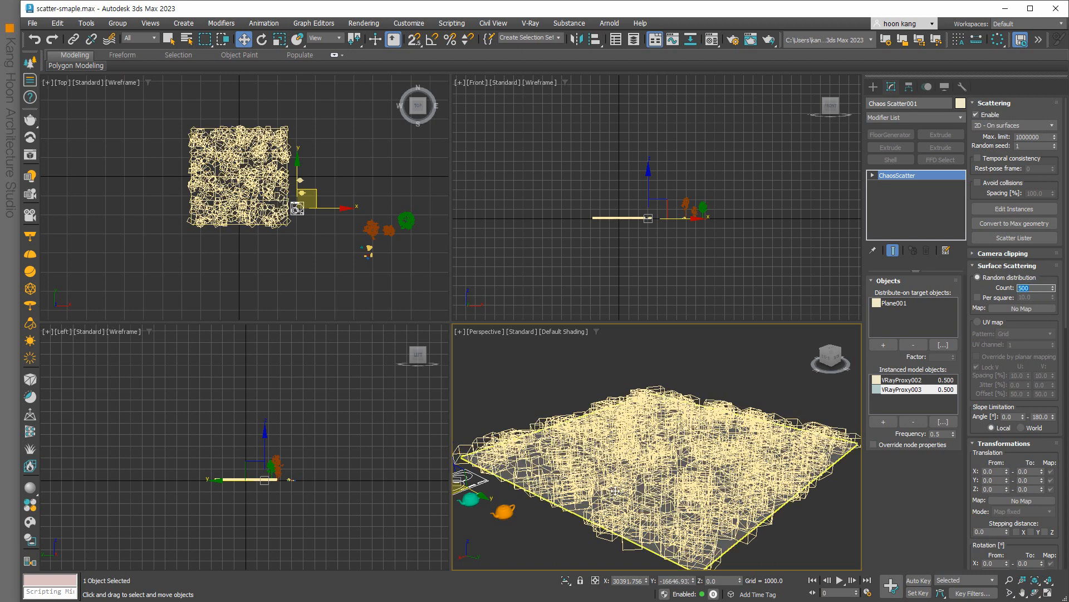
pyautogui.moveTo(986, 434); pyautogui.dragTo(991, 221)
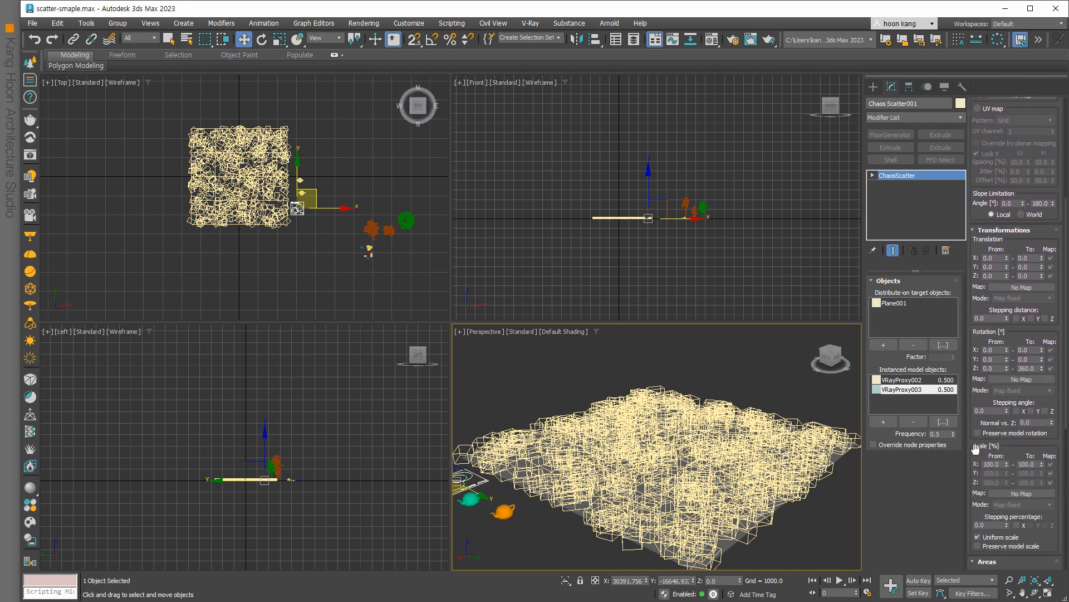
pyautogui.doubleClick(998, 465)
pyautogui.write('50')
pyautogui.click(1029, 464)
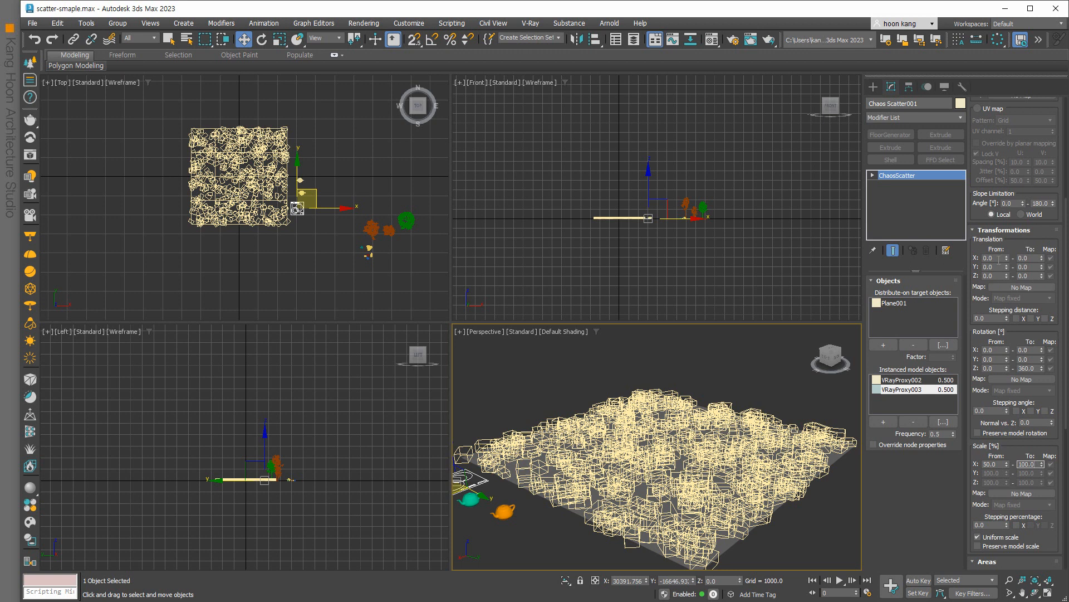
# Try a maximum translation offset of 45 on X, Y and Z.
pyautogui.click(1032, 258)
pyautogui.write('45')
pyautogui.click(1026, 267)
pyautogui.write('4')
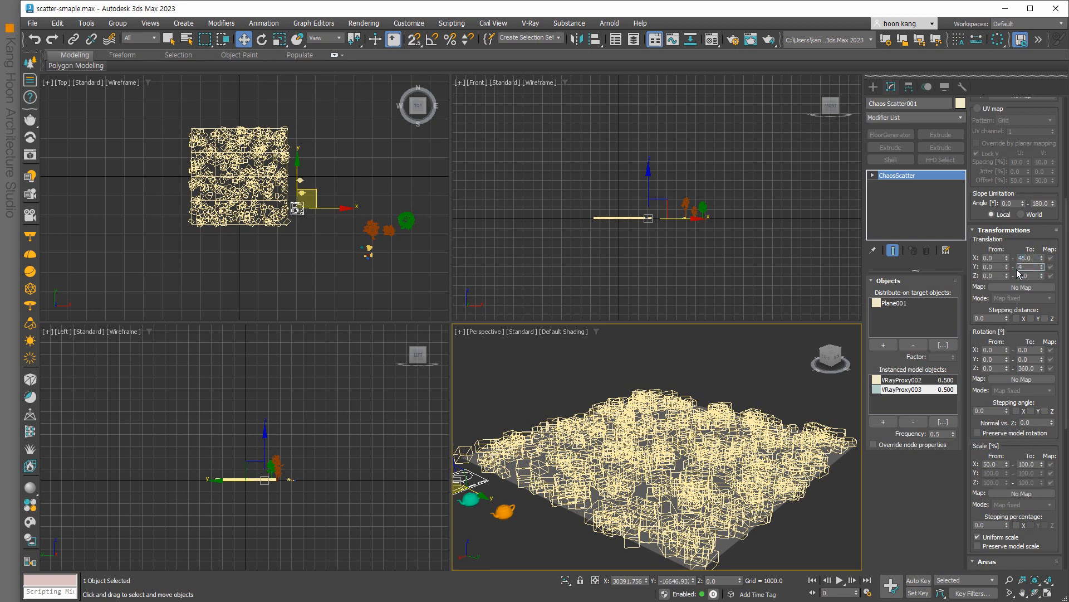
pyautogui.click(1031, 276)
pyautogui.write('45')
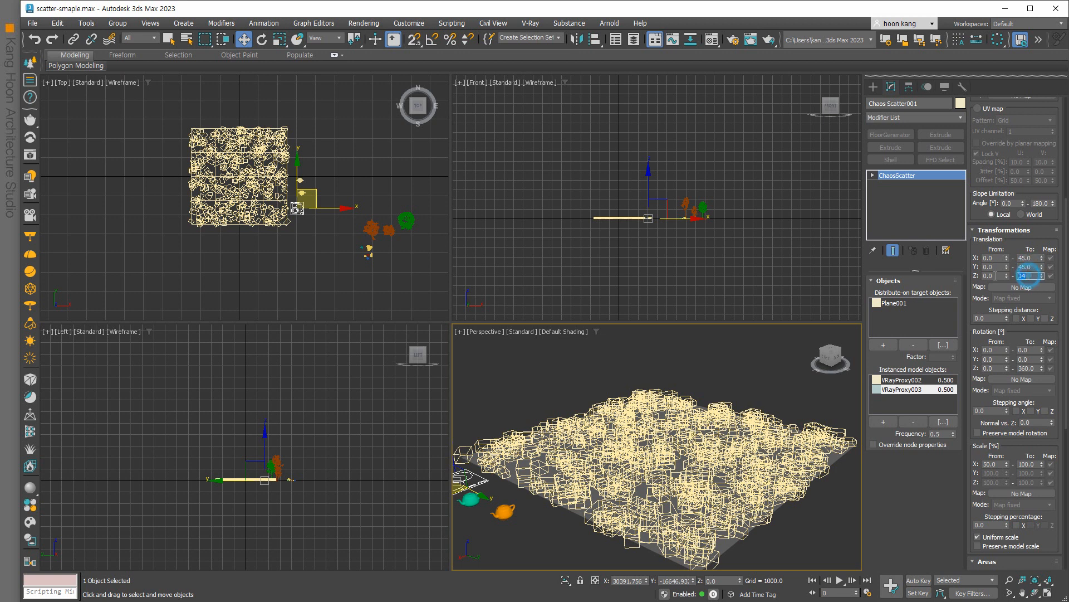
pyautogui.click(1032, 267)
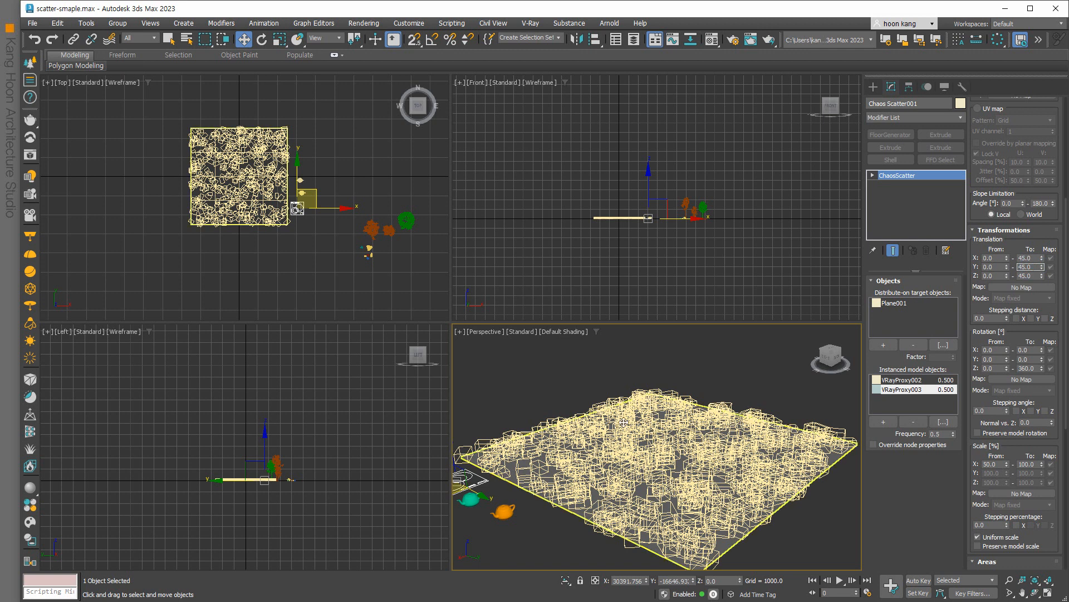
pyautogui.click(694, 370)
pyautogui.rightClick(694, 370)
pyautogui.click(559, 401)
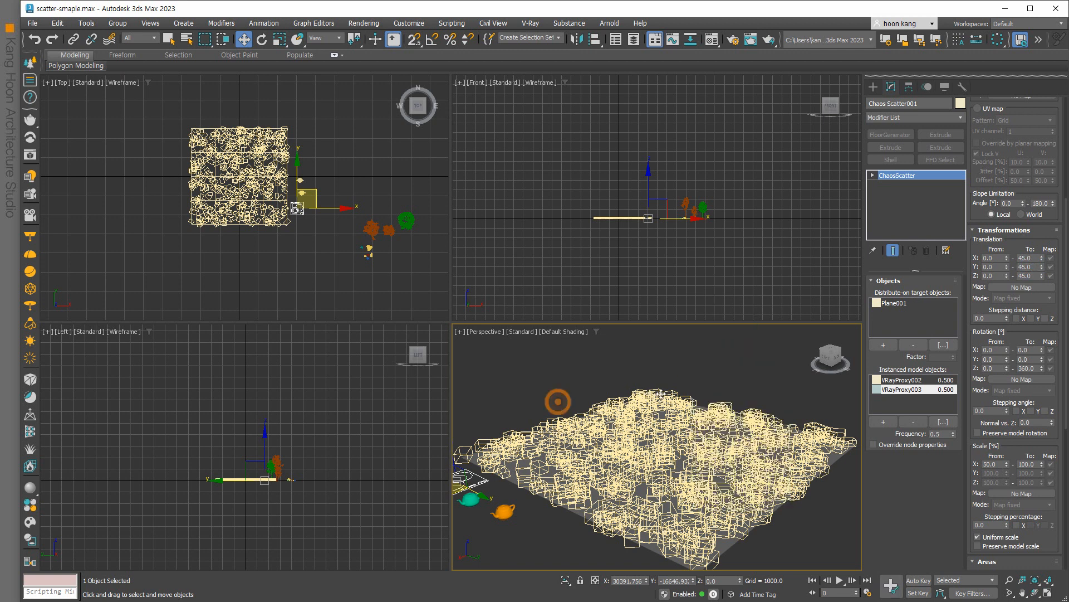
pyautogui.moveTo(1015, 447)
pyautogui.mouseDown()
pyautogui.moveTo(1017, 359)
pyautogui.moveTo(1018, 427)
pyautogui.mouseUp()
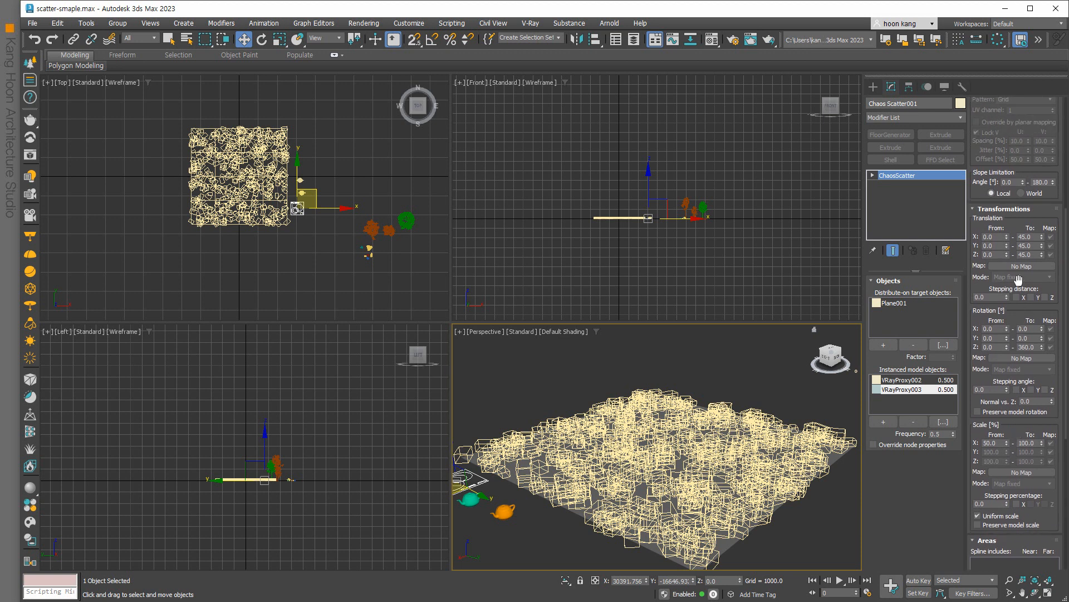
# Reset the X, Y and Z translation offsets back to 0.
pyautogui.doubleClick(1030, 236)
pyautogui.write('0')
pyautogui.press('Tab')
pyautogui.write('0')
pyautogui.press('Tab')
pyautogui.write('0')
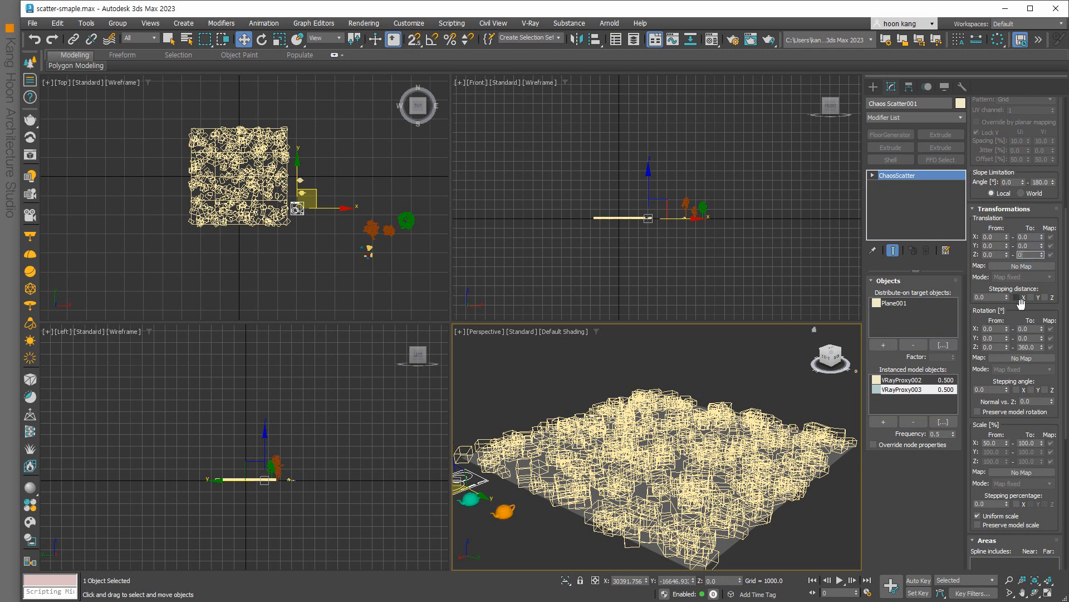
# Set the maximum rotation to 90 degrees on X, Y and Z.
pyautogui.doubleClick(1033, 329)
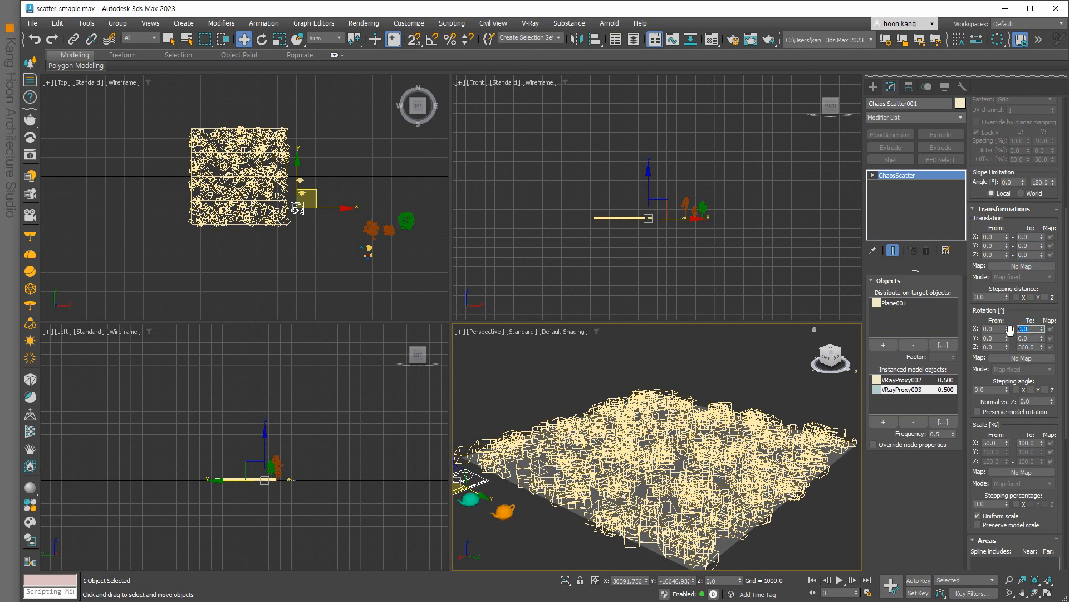
pyautogui.write('90')
pyautogui.doubleClick(1029, 338)
pyautogui.write('90')
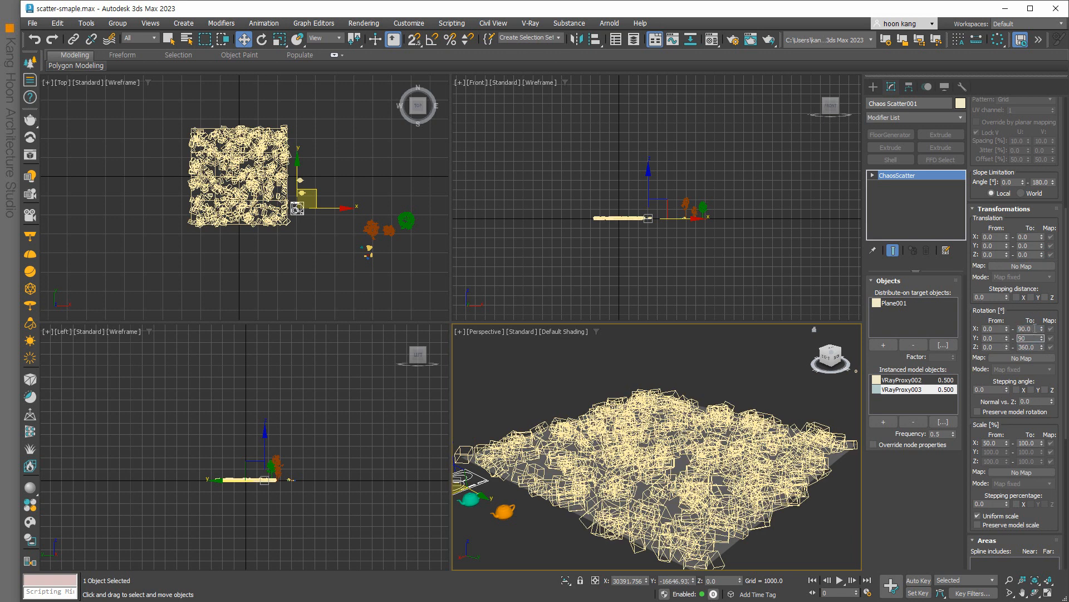
pyautogui.click(1035, 328)
pyautogui.doubleClick(1035, 345)
pyautogui.write('90')
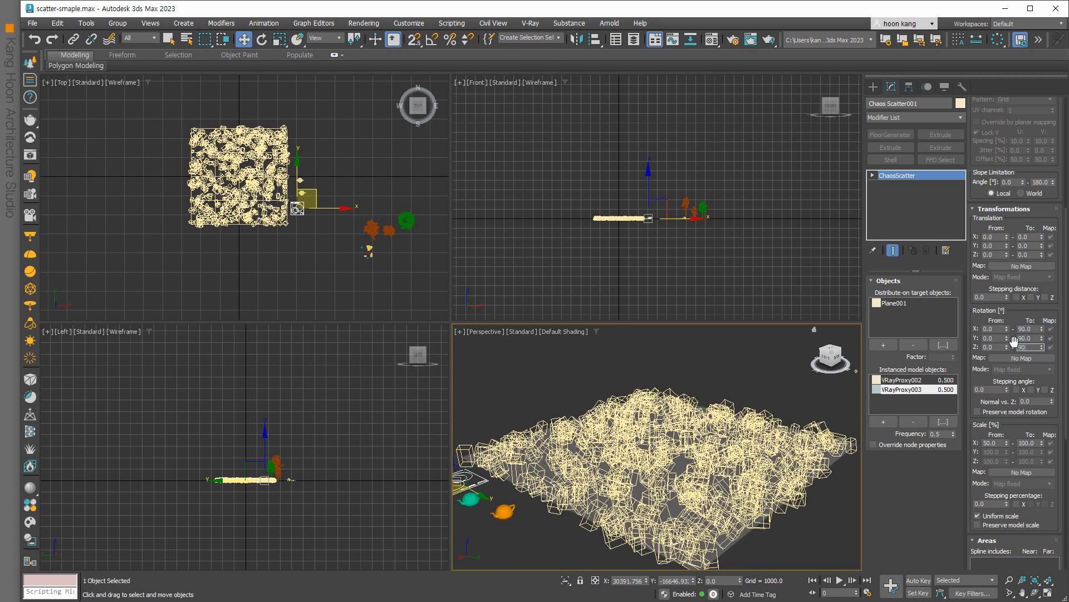
pyautogui.doubleClick(1033, 338)
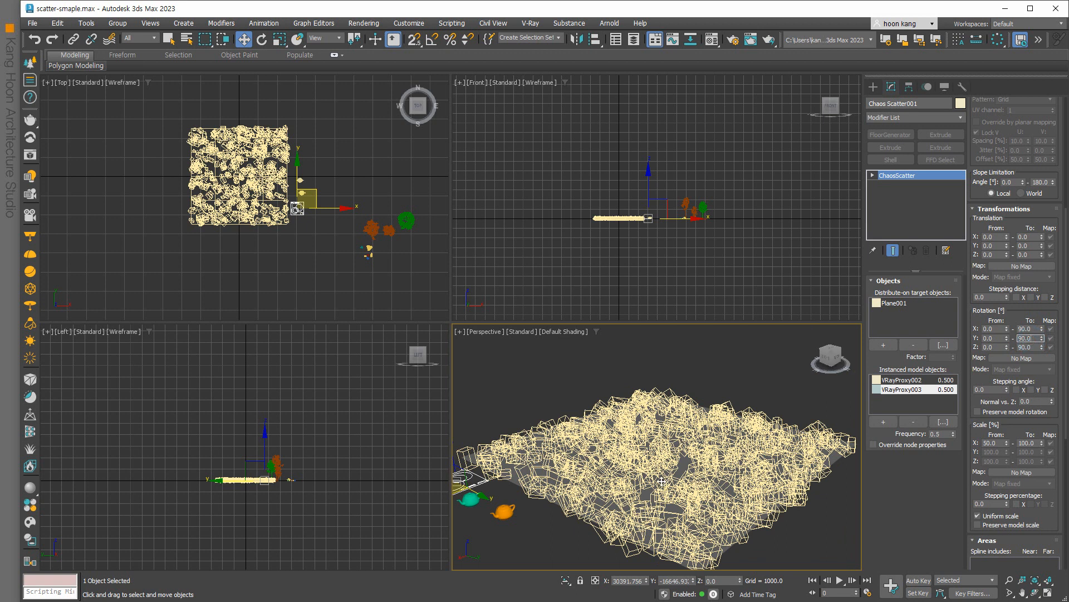
# Activate the Front viewport and bring up Render Setup (F10), moving it centre-left.
pyautogui.moveTo(1018, 424); pyautogui.dragTo(1020, 201)
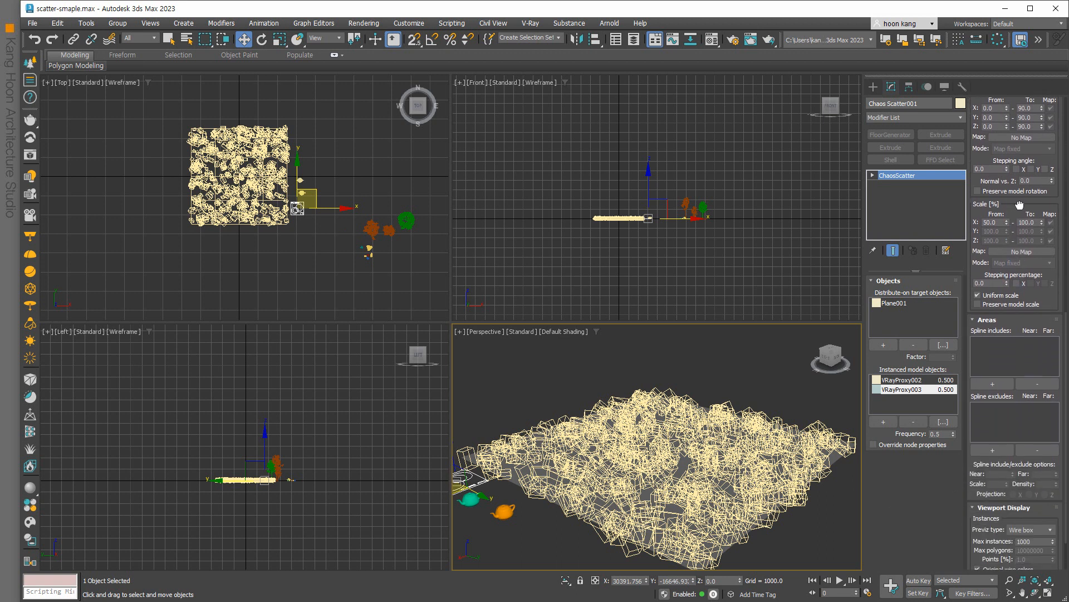
pyautogui.scroll(10, 1018, 201)
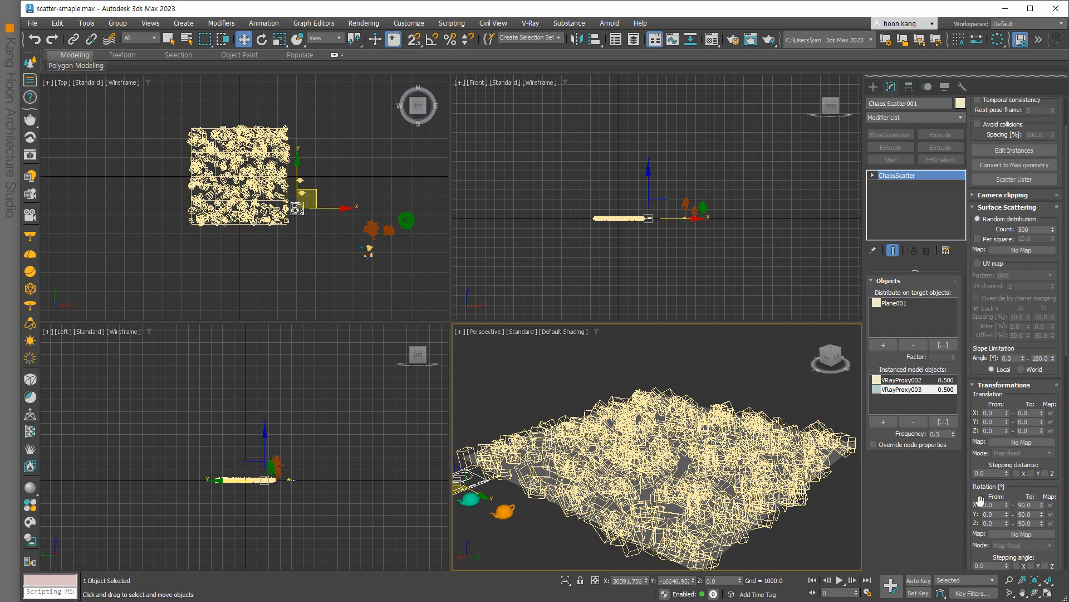
pyautogui.scroll(5, 680, 422)
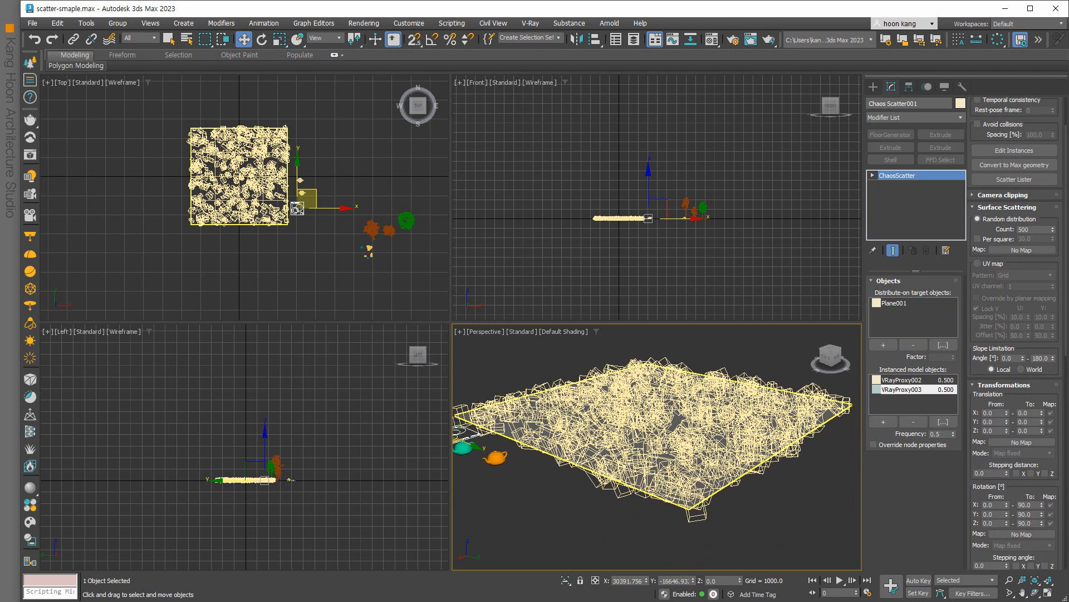
pyautogui.scroll(3, 680, 422)
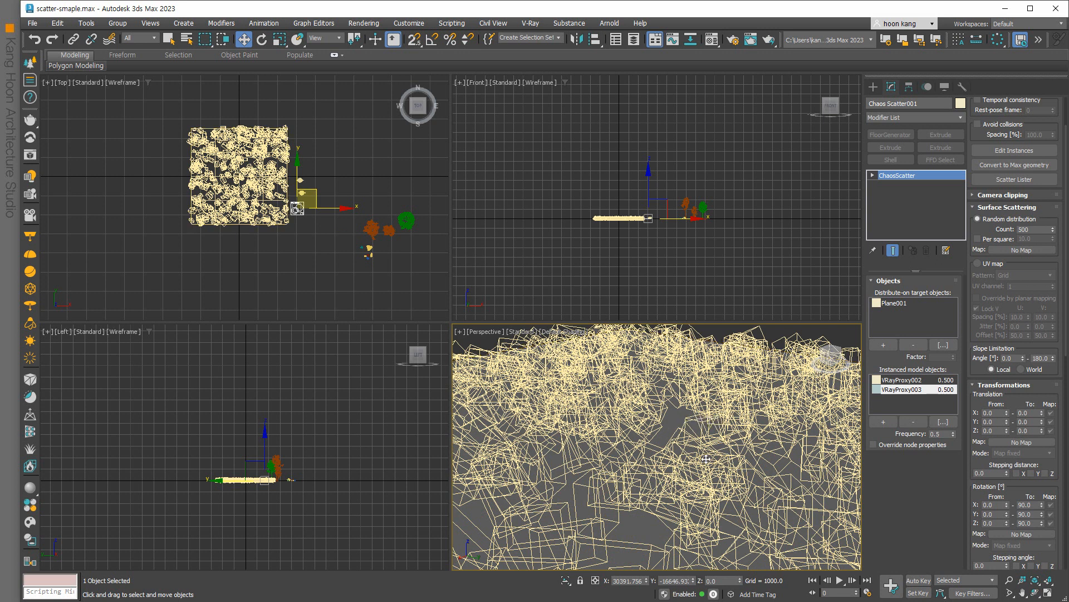
pyautogui.scroll(-2, 706, 459)
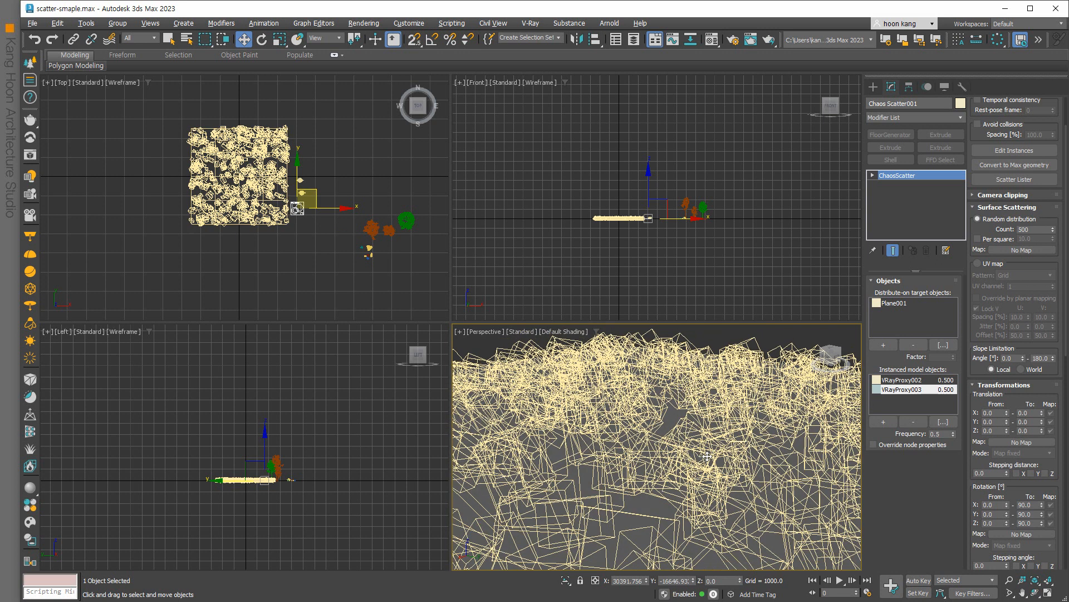
pyautogui.rightClick(732, 300)
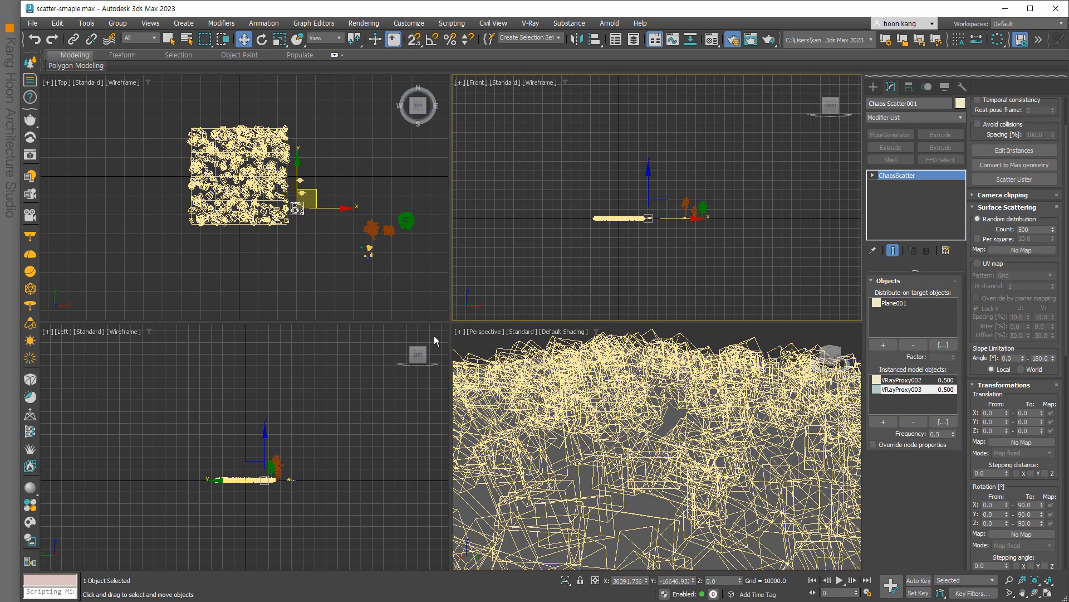
pyautogui.press('F10')
pyautogui.moveTo(140, 107); pyautogui.dragTo(304, 193)
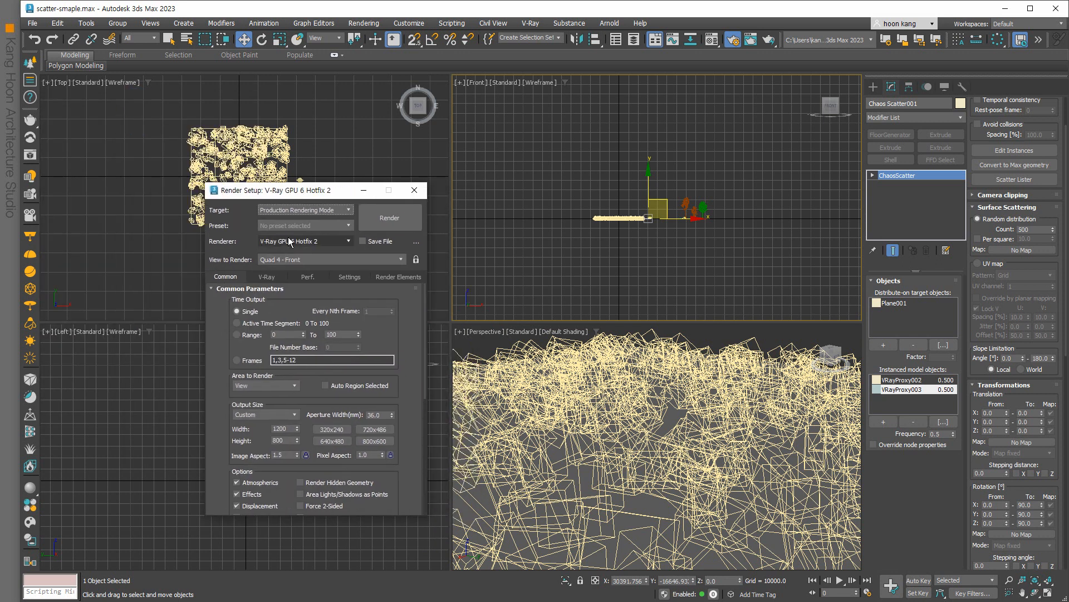
# Test-render the Perspective view, cancel it, then toggle Lights in Hide by Category.
pyautogui.click(612, 441)
pyautogui.click(386, 218)
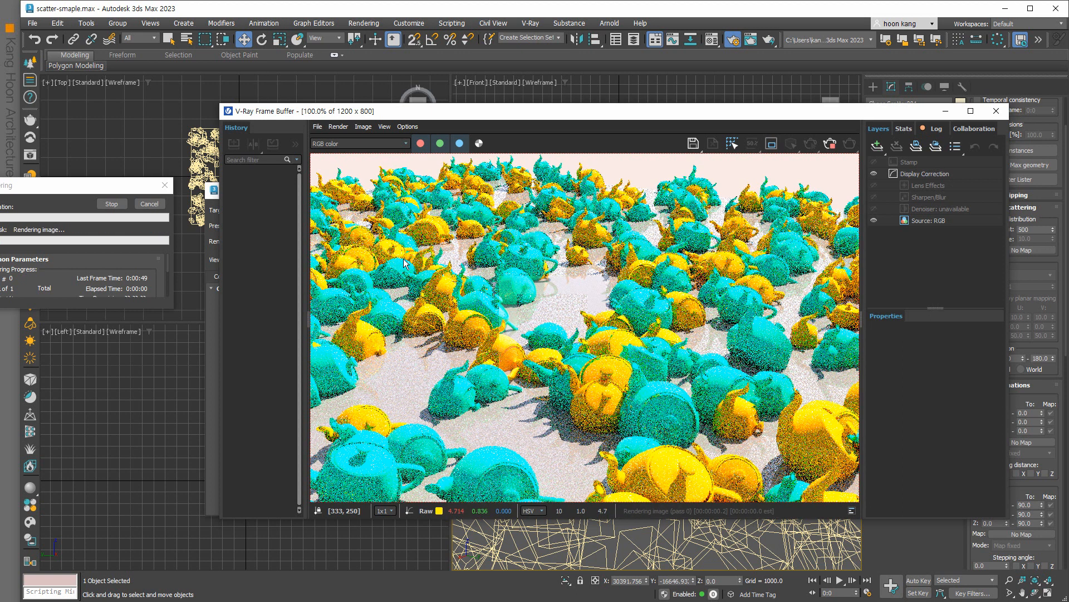
pyautogui.click(996, 113)
pyautogui.click(149, 204)
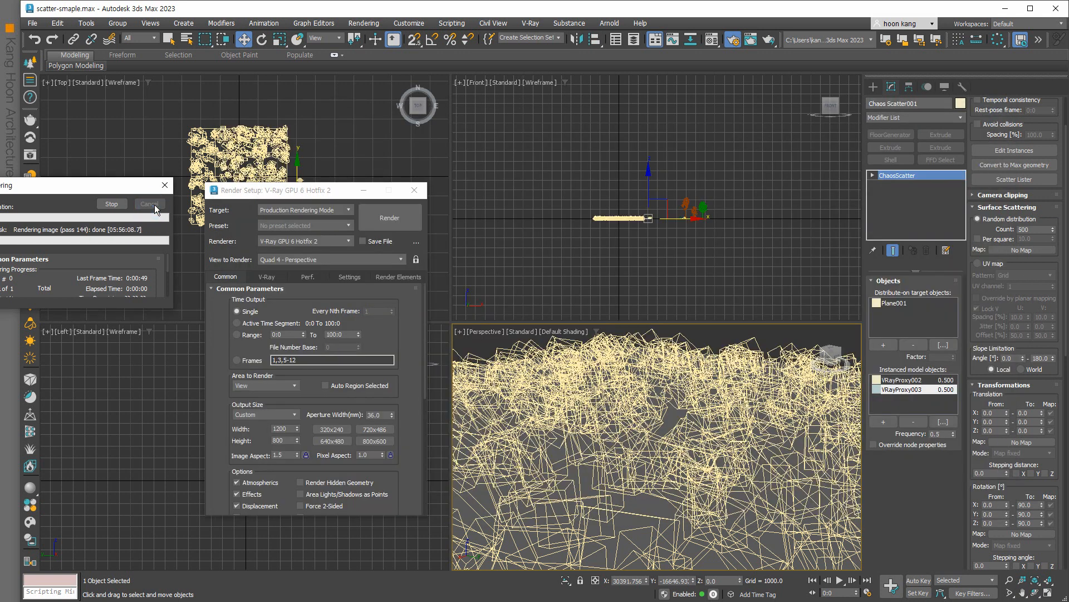
pyautogui.click(943, 87)
pyautogui.click(884, 240)
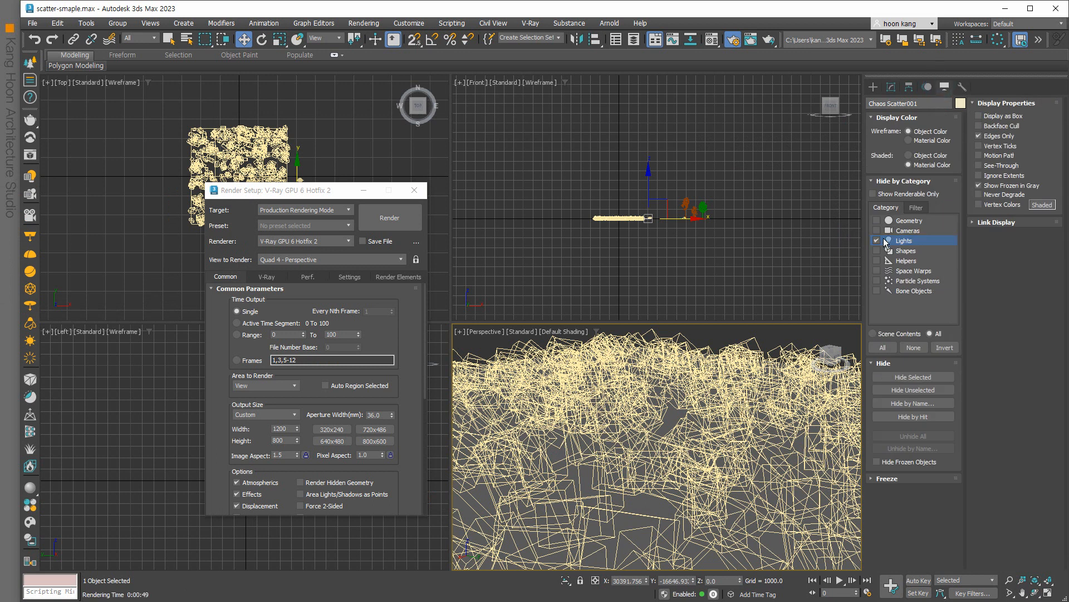
# Unhide lights, select VRaySun and set its intensity multiplier to 0.04.
pyautogui.click(521, 125)
pyautogui.click(891, 87)
pyautogui.doubleClick(939, 305)
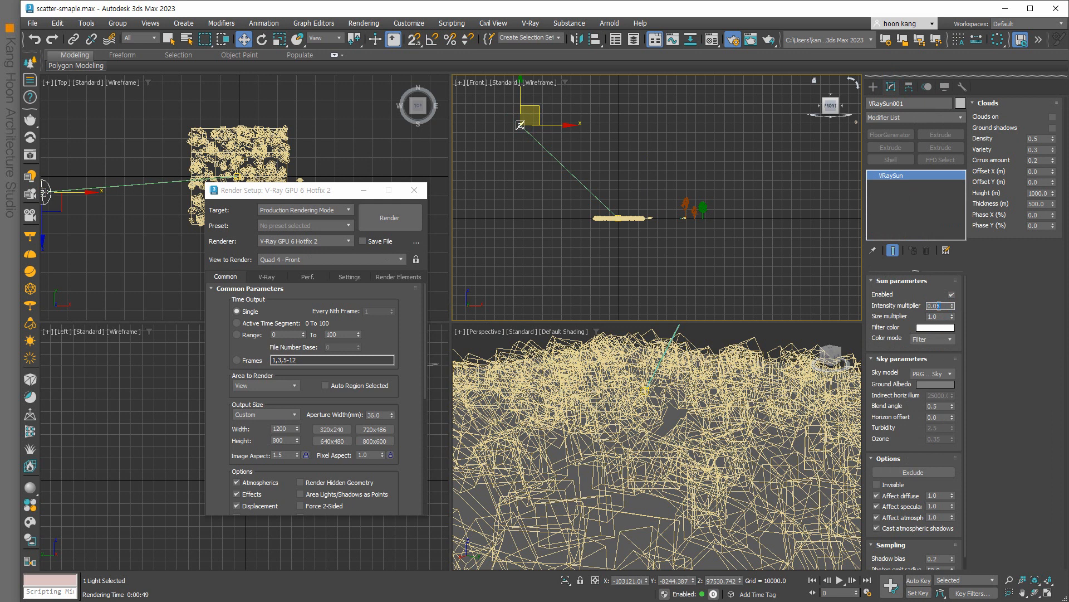
# Re-render the Perspective view, then close the frame buffer and Render Setup.
pyautogui.rightClick(723, 429)
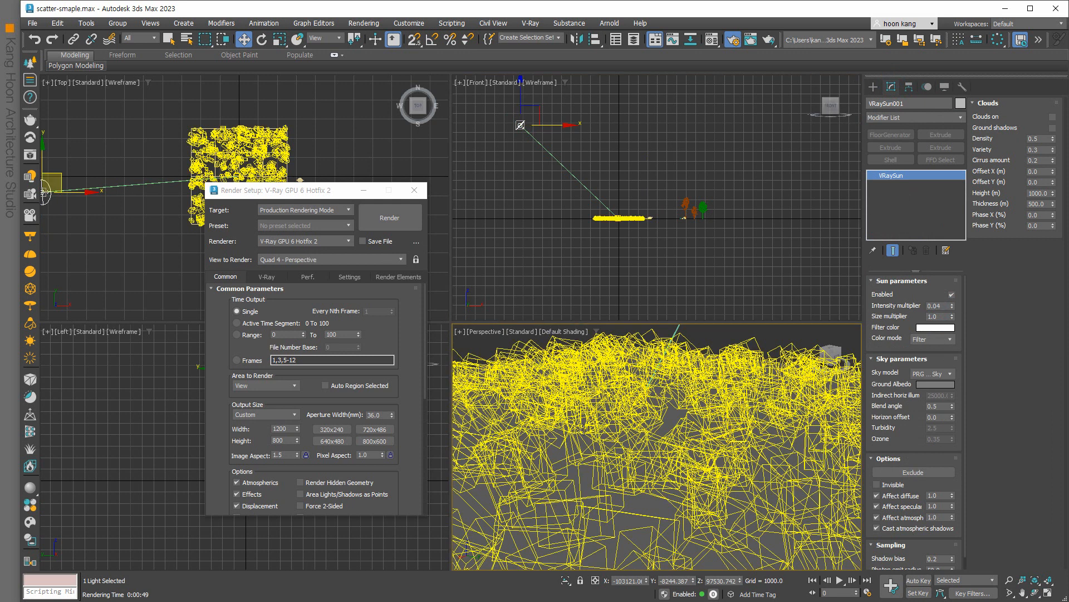
pyautogui.click(395, 218)
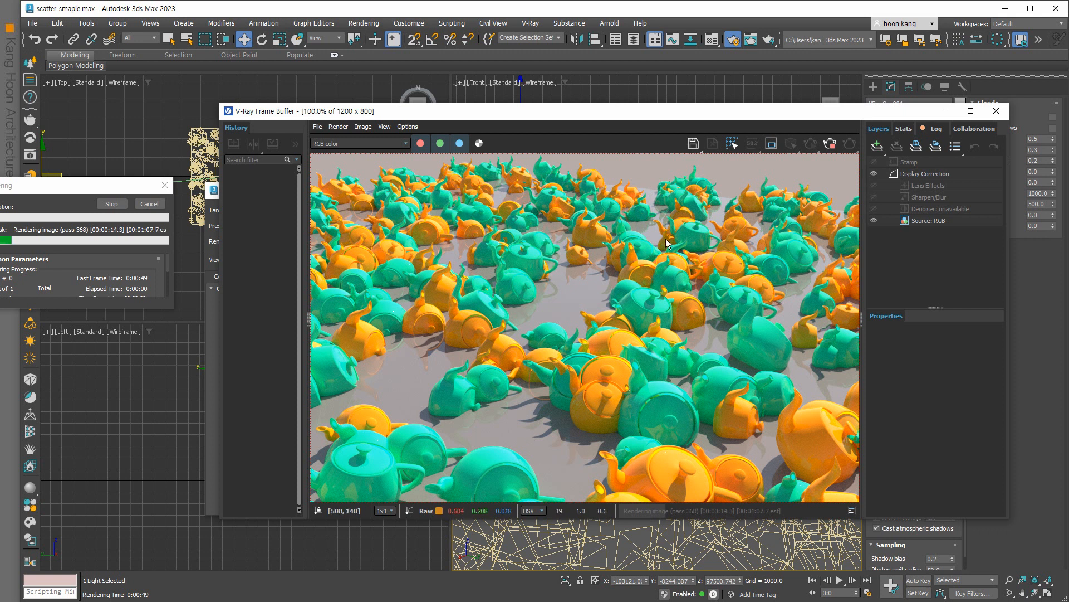
pyautogui.scroll(-2, 630, 292)
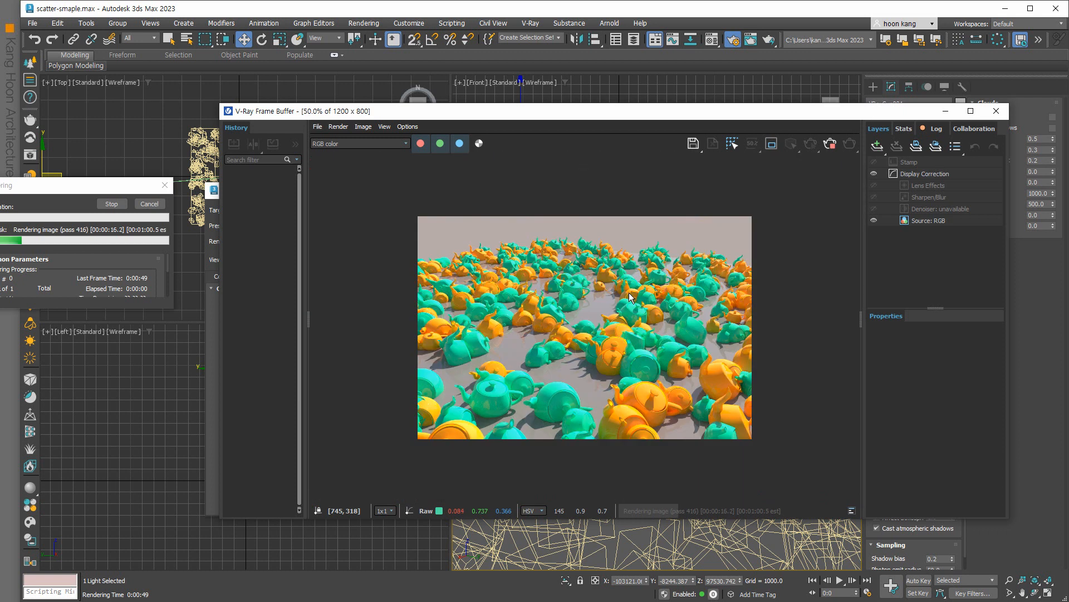
pyautogui.scroll(2, 629, 296)
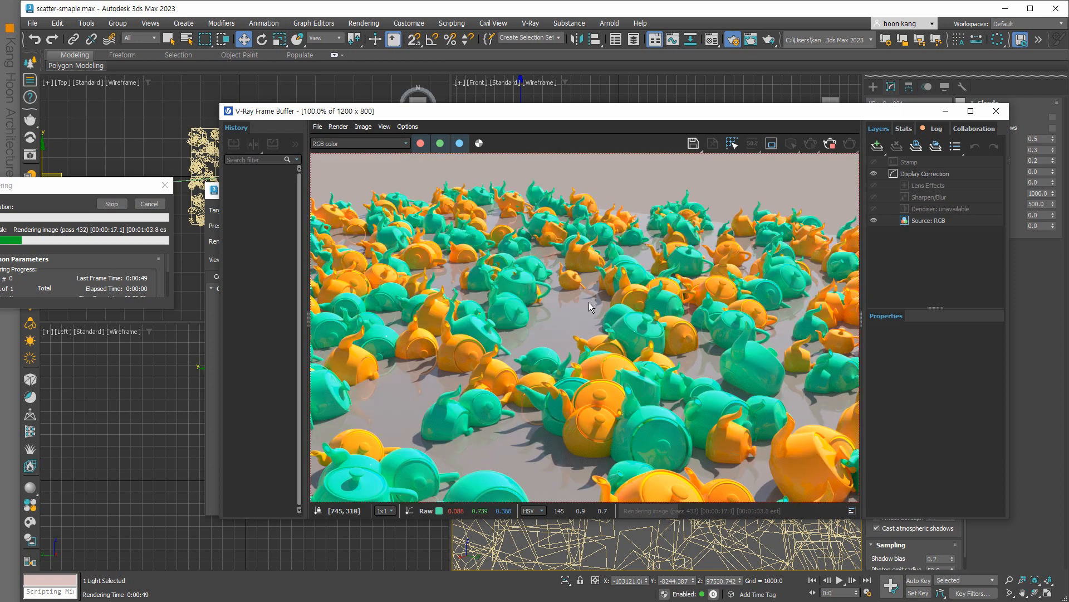
pyautogui.click(996, 111)
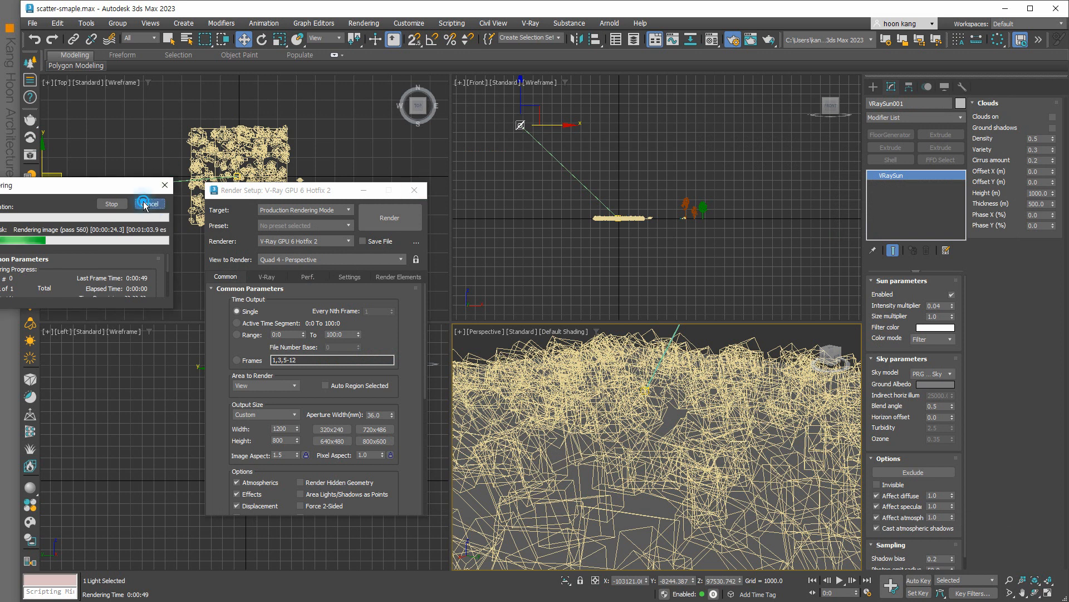
pyautogui.click(164, 184)
pyautogui.click(414, 190)
# Remove VRayProxy002 and VRayProxy003 from Chaos Scatter001's instanced models.
pyautogui.click(300, 265)
pyautogui.click(298, 209)
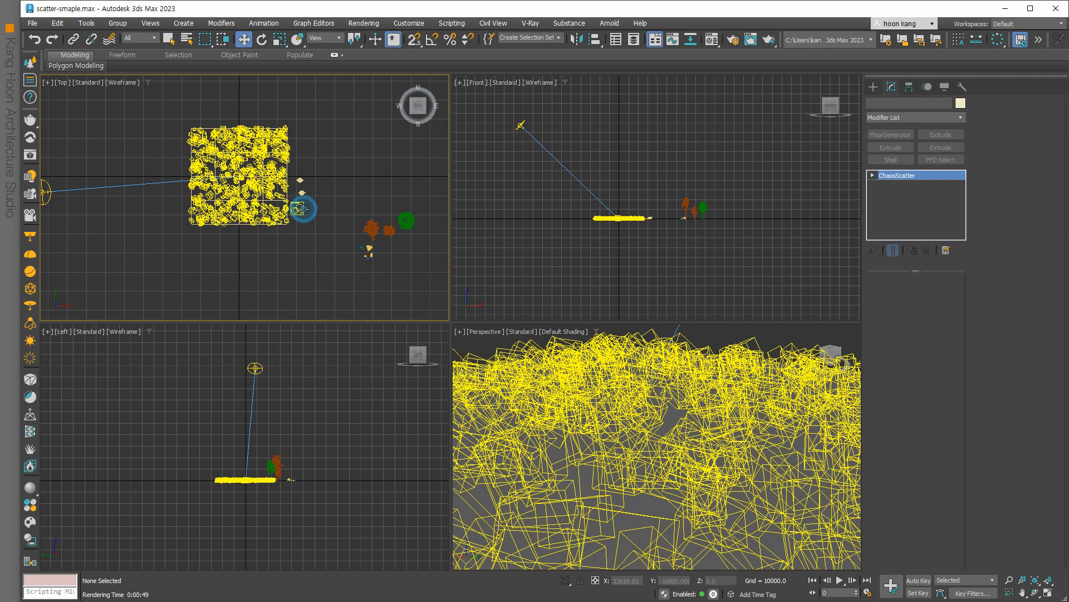
pyautogui.click(893, 381)
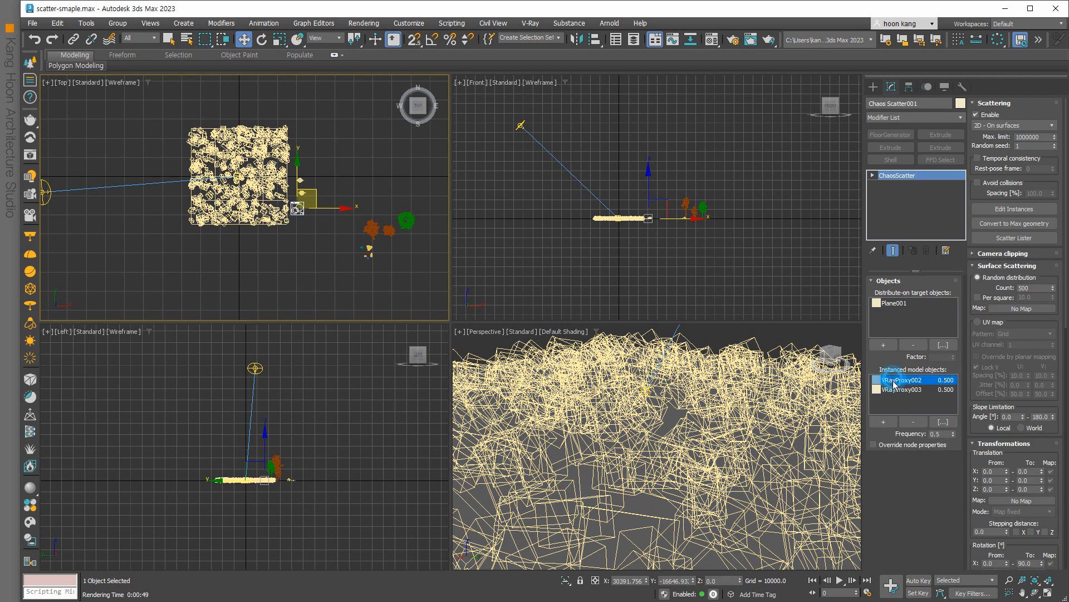
pyautogui.click(914, 422)
pyautogui.click(906, 381)
pyautogui.click(913, 422)
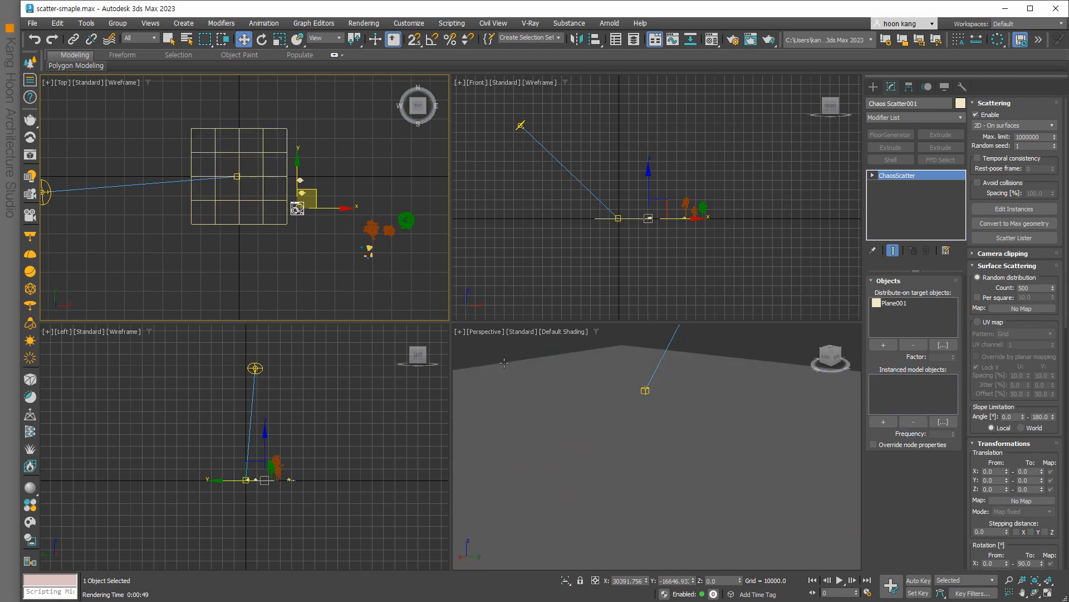
# Move the trees and small plants beside the Chaos Scatter icon and reselect Chaos Scatter001.
pyautogui.scroll(2, 310, 209)
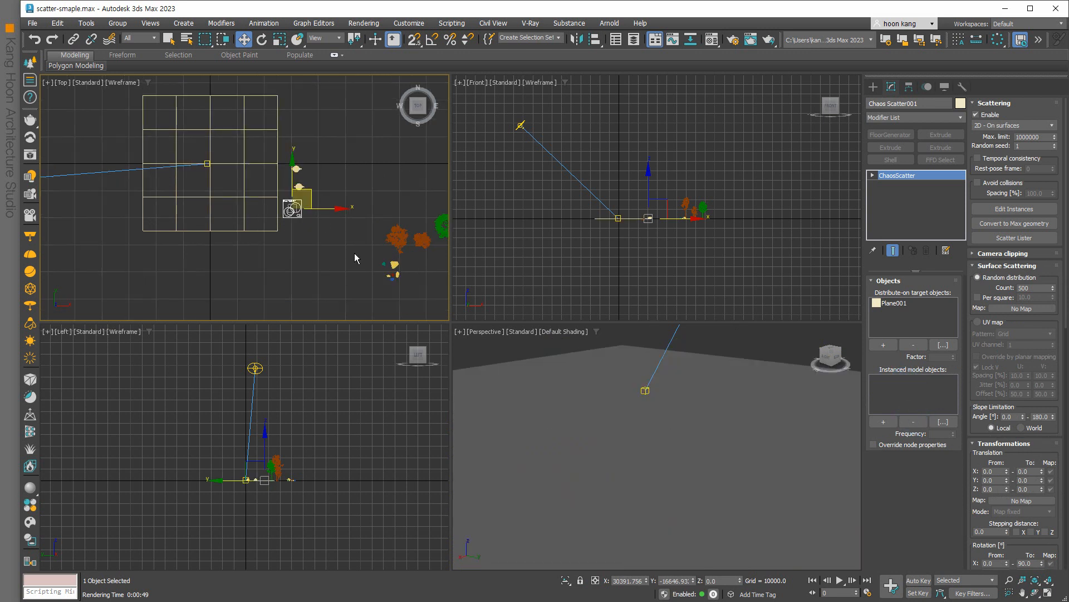
pyautogui.scroll(1, 386, 273)
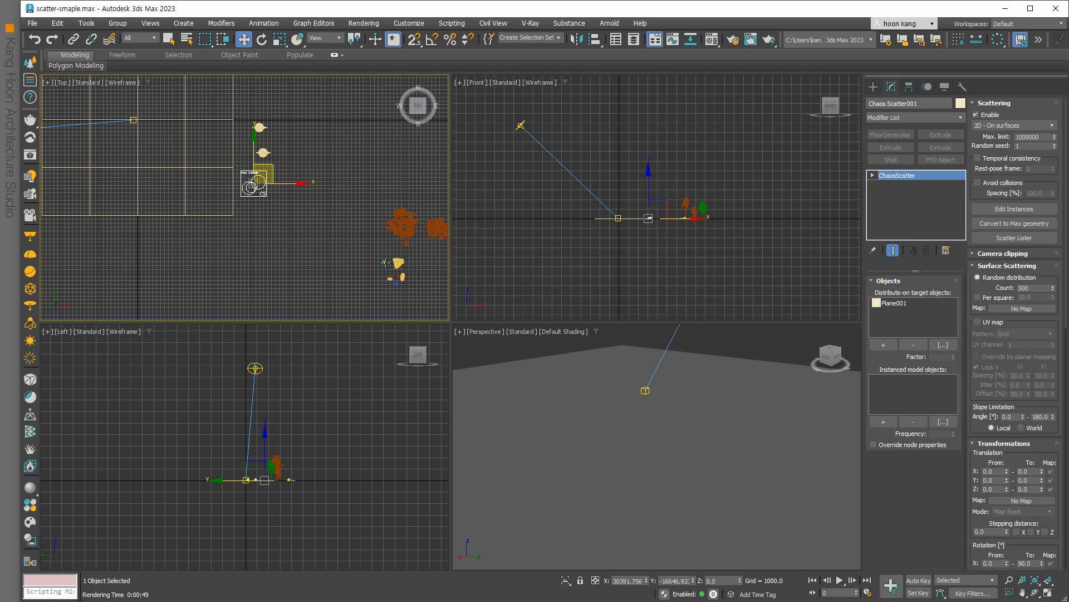
pyautogui.moveTo(400, 264); pyautogui.dragTo(363, 207)
pyautogui.moveTo(408, 248); pyautogui.dragTo(298, 158)
pyautogui.scroll(-1, 335, 220)
pyautogui.moveTo(409, 239); pyautogui.dragTo(335, 189)
pyautogui.scroll(2, 290, 214)
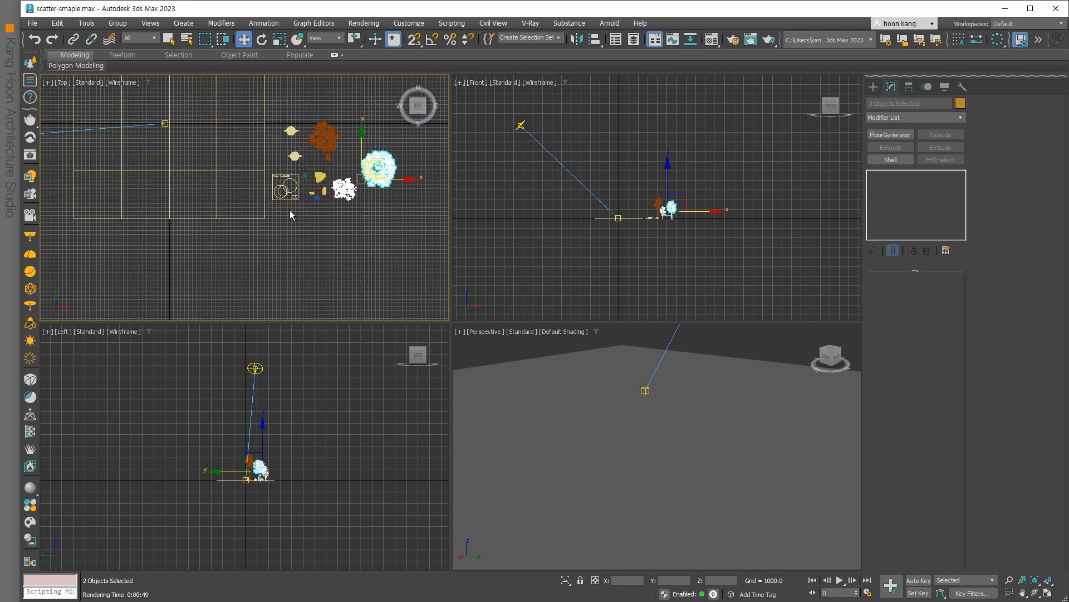
pyautogui.click(290, 195)
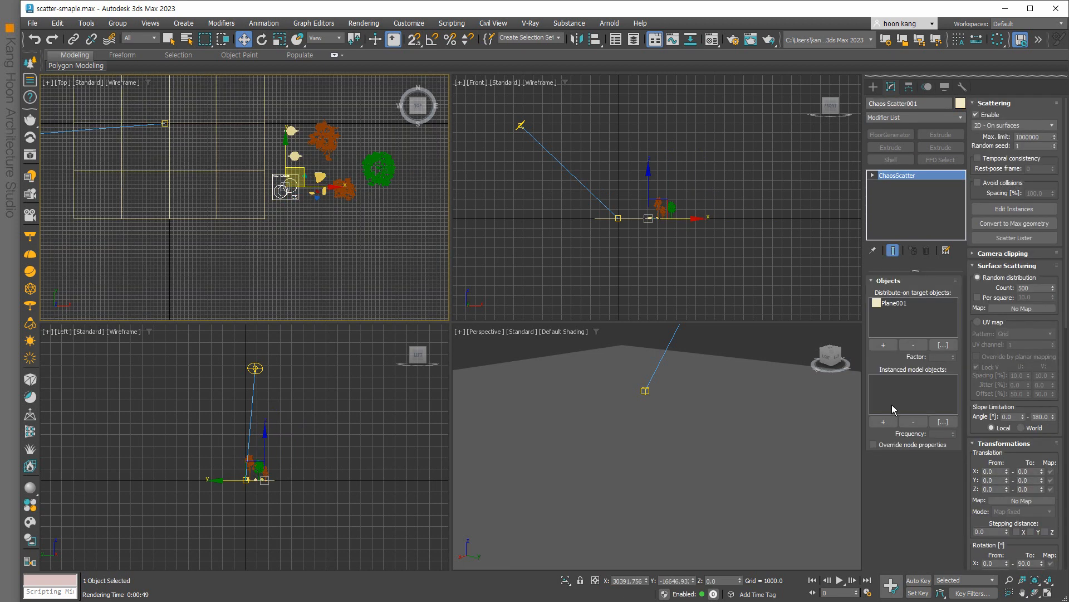
# Add grass_02, grass_01 and grass_03 as instanced scatter models.
pyautogui.click(884, 421)
pyautogui.scroll(-3, 728, 335)
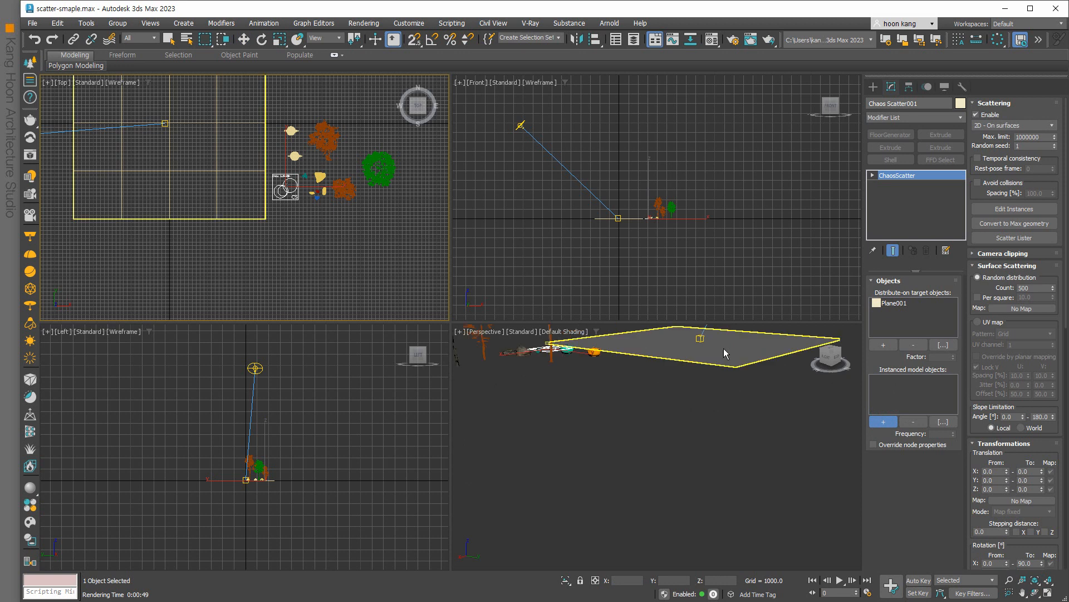
pyautogui.scroll(5, 291, 189)
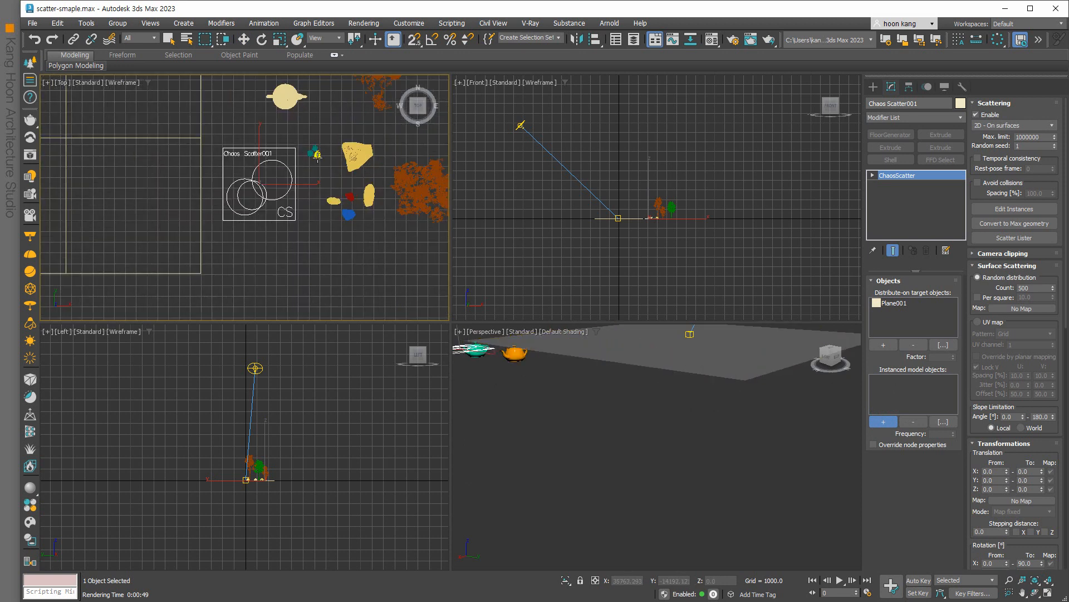
pyautogui.click(306, 176)
pyautogui.click(311, 151)
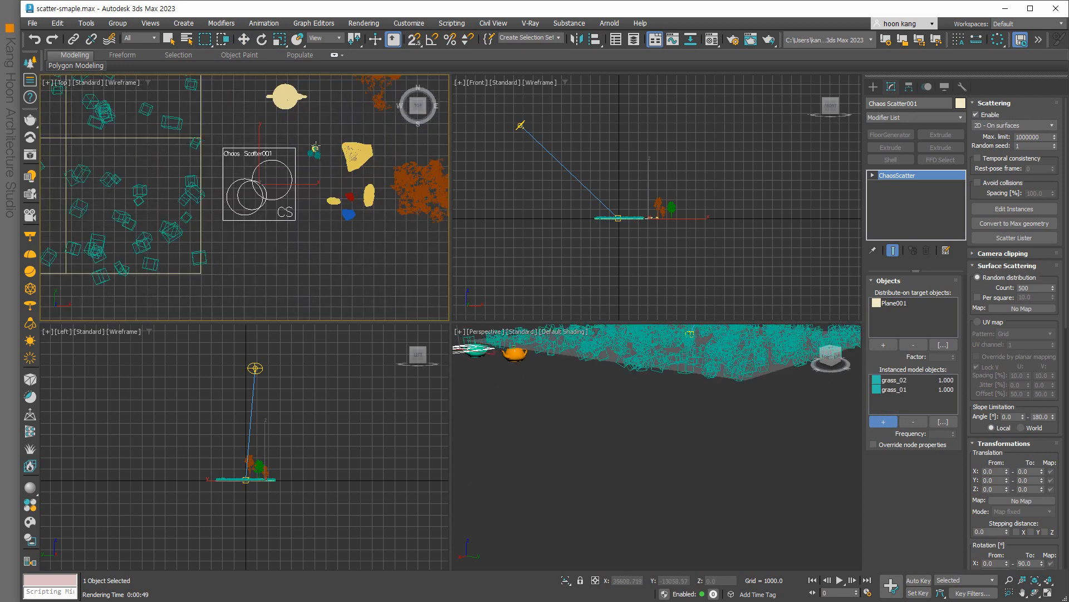
pyautogui.click(315, 149)
pyautogui.moveTo(674, 385); pyautogui.dragTo(639, 493, button='middle')
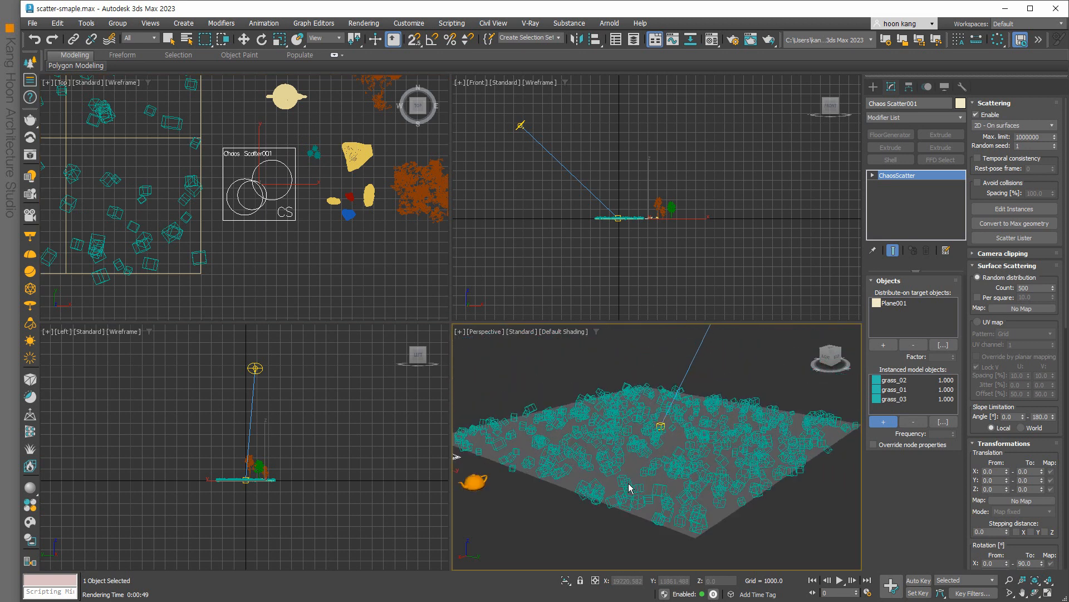
# Set the maximum X and Y rotation to 0.
pyautogui.scroll(-1, 1019, 447)
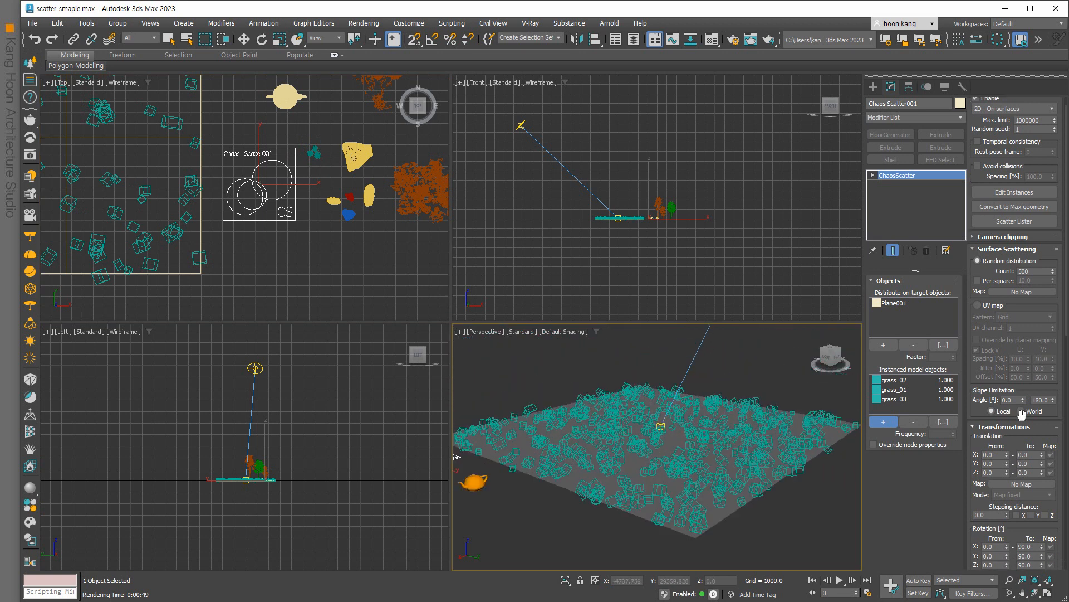
pyautogui.scroll(-3, 1026, 414)
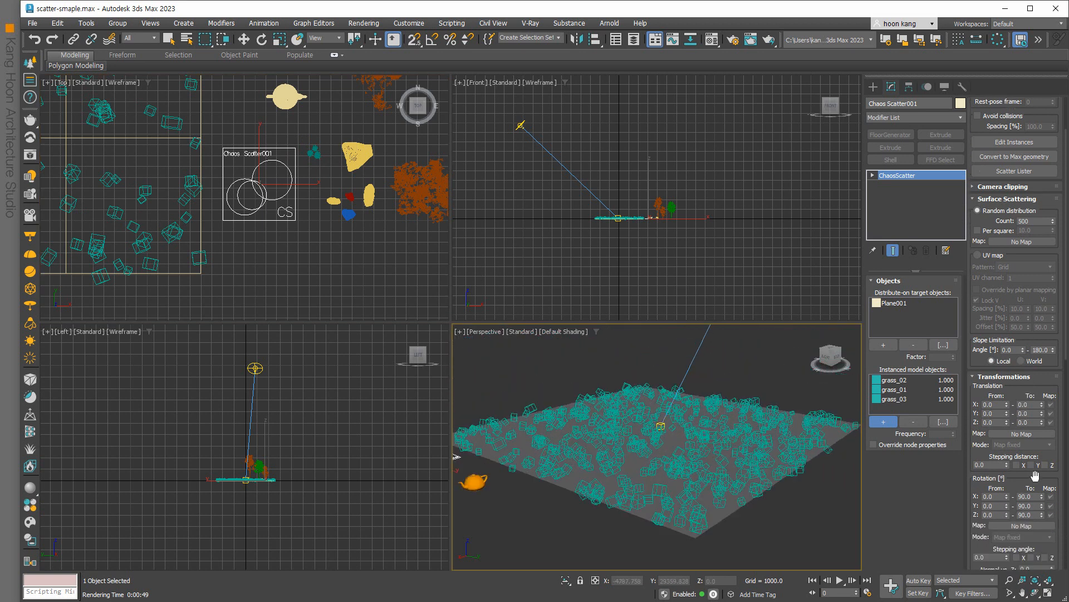
pyautogui.doubleClick(1036, 495)
pyautogui.doubleClick(1029, 506)
pyautogui.write('0')
pyautogui.doubleClick(1031, 514)
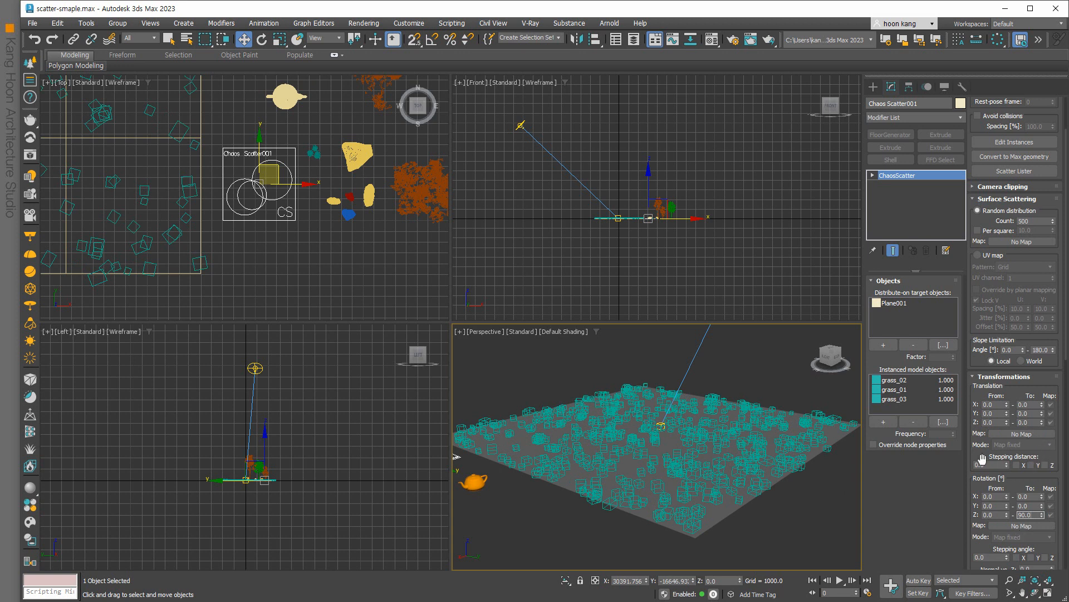
# Set Scale X From to 70 percent and Count to 5000.
pyautogui.scroll(-3, 982, 458)
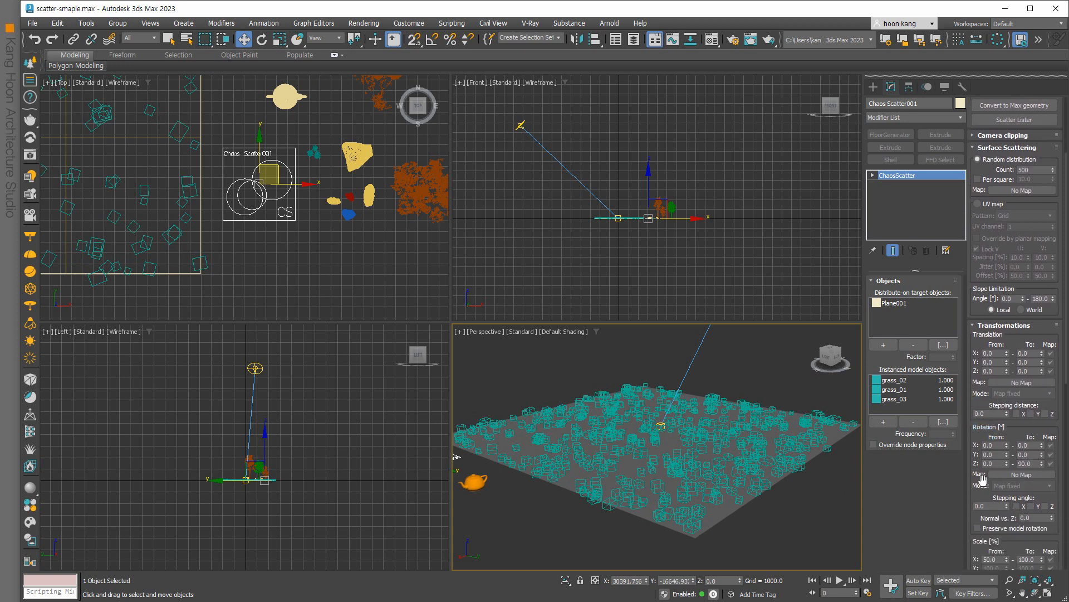
pyautogui.moveTo(1000, 559); pyautogui.dragTo(963, 559)
pyautogui.write('70')
pyautogui.click(1034, 559)
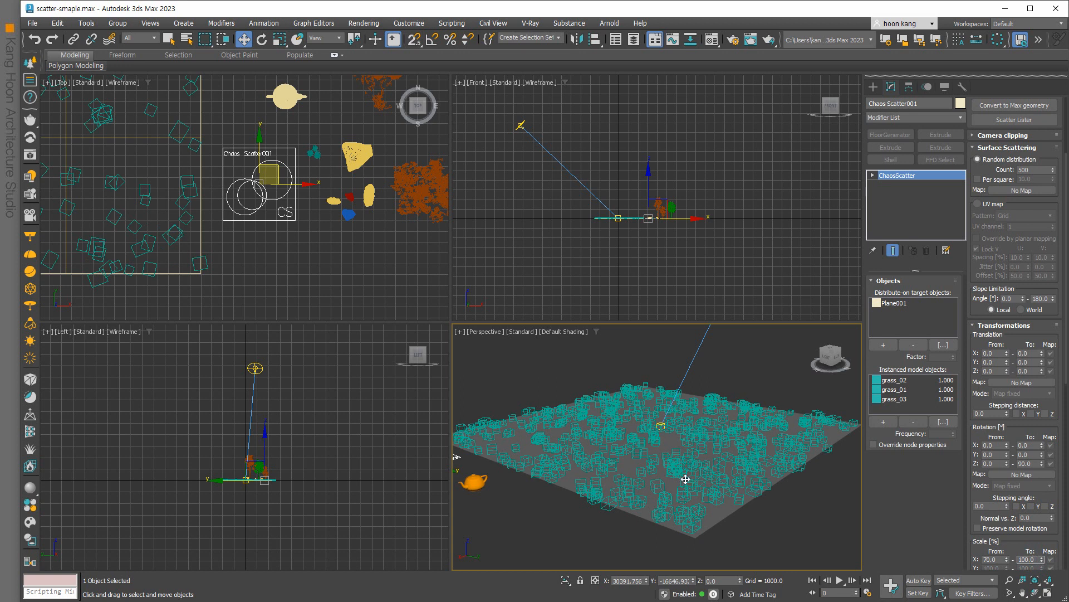
pyautogui.doubleClick(1037, 169)
pyautogui.click(754, 353)
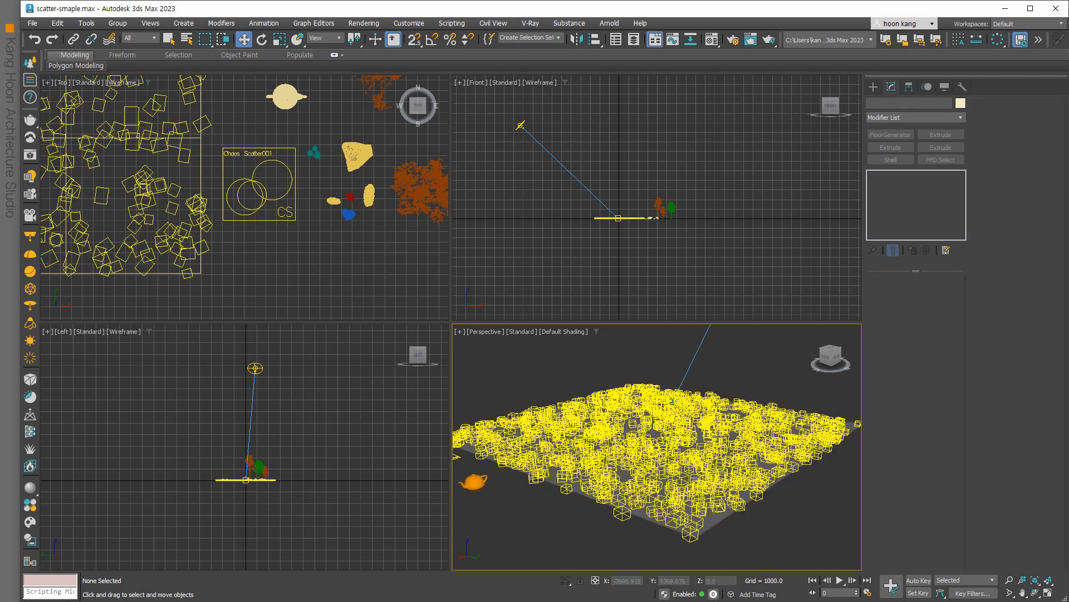
# Add rock_06 and rock_07 to Chaos Scatter001's instanced models.
pyautogui.click(290, 214)
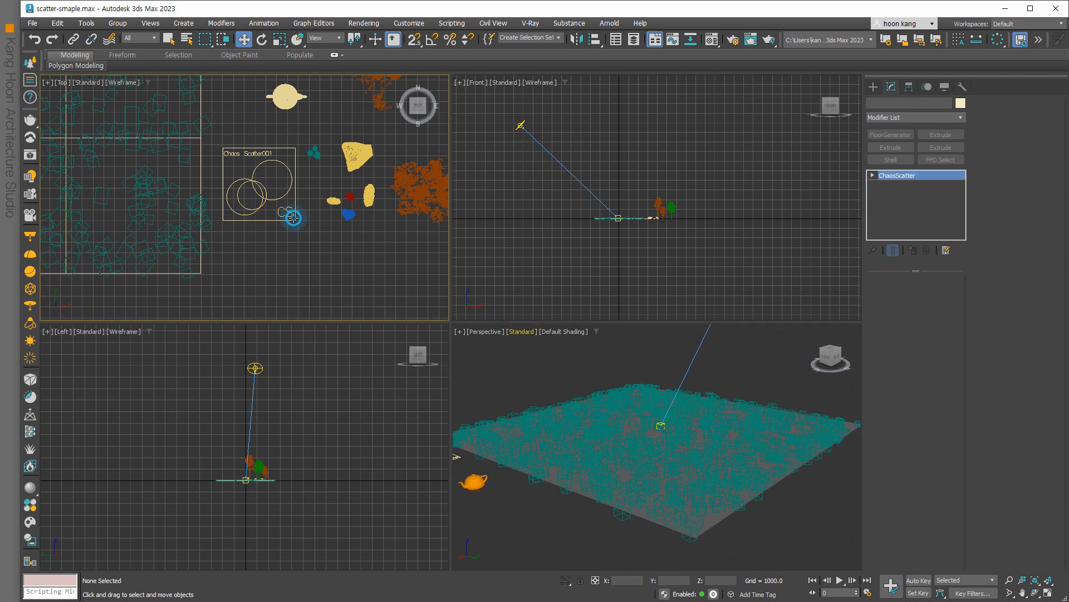
pyautogui.moveTo(299, 229); pyautogui.dragTo(353, 260, button='middle')
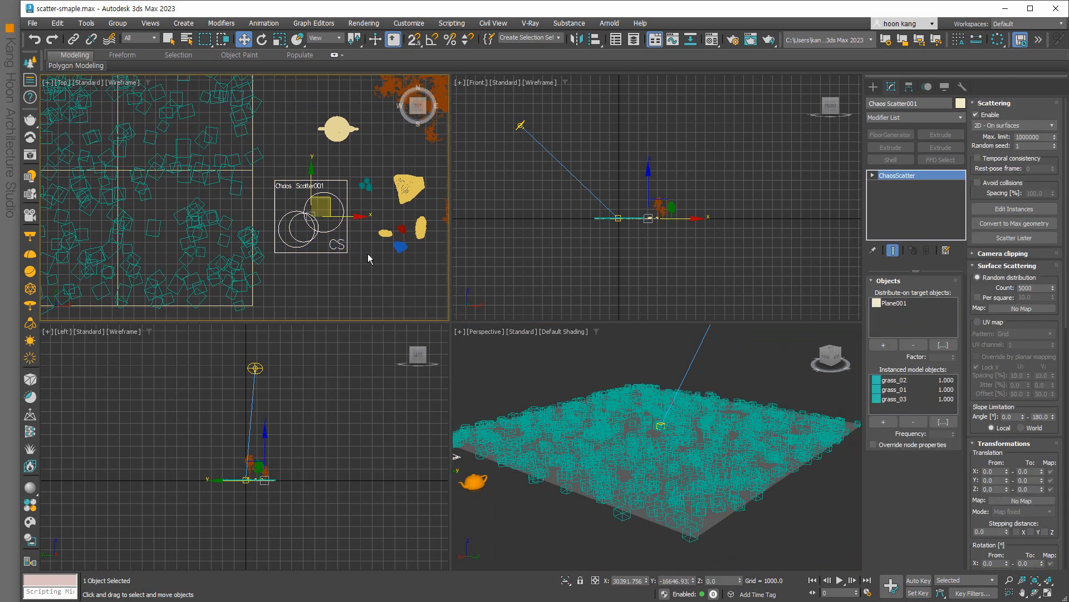
pyautogui.click(884, 422)
pyautogui.click(401, 244)
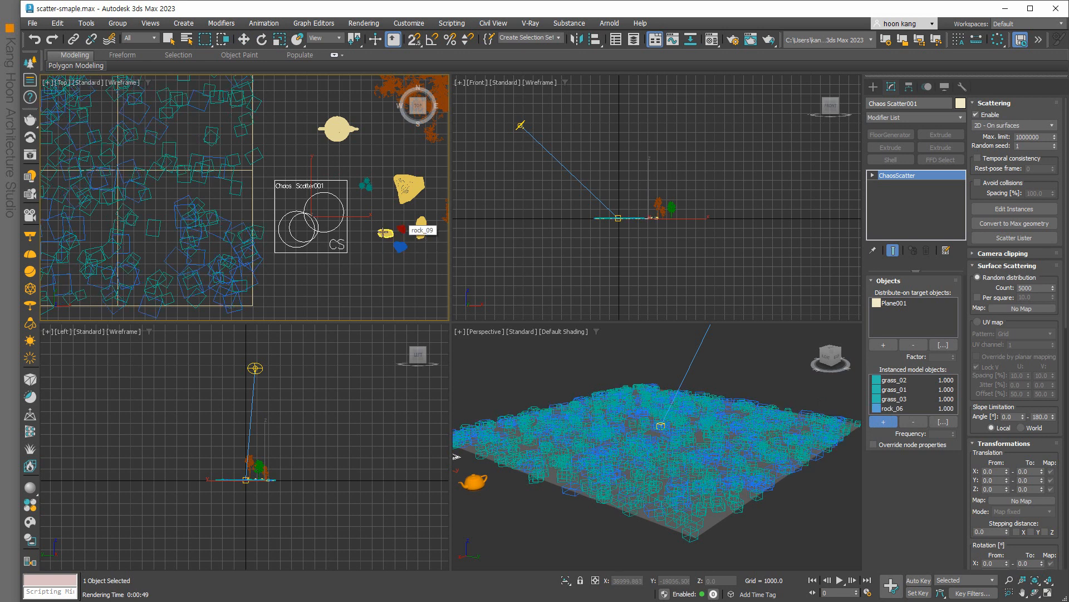
pyautogui.click(401, 229)
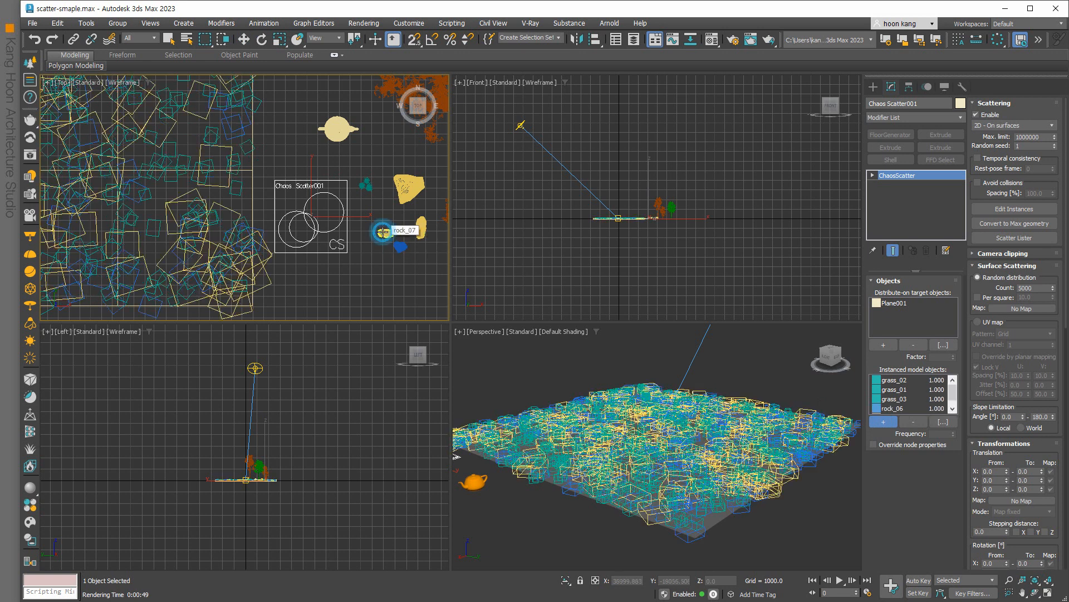
# Set Frequency to 0.1 for both rock_06 and rock_07.
pyautogui.click(898, 409)
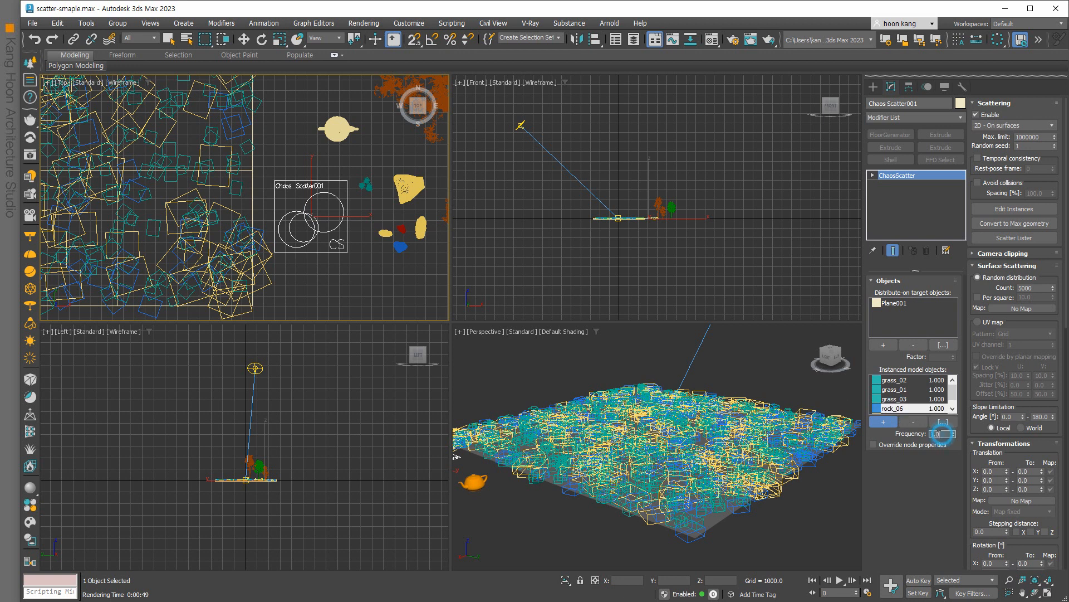
pyautogui.write('0.1')
pyautogui.press('Return')
pyautogui.press('w')
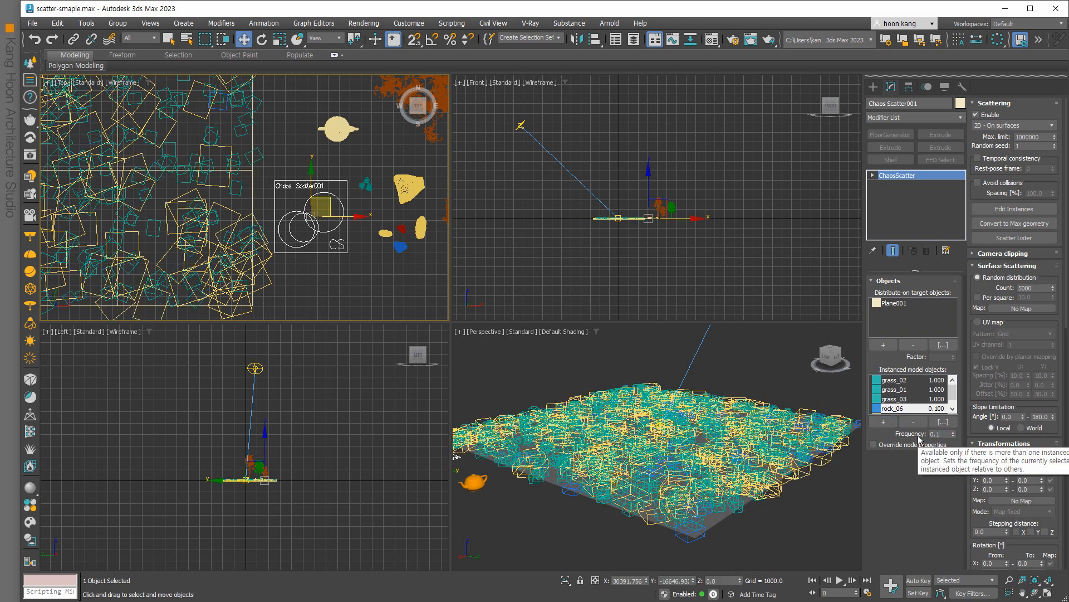
pyautogui.scroll(-1, 929, 397)
pyautogui.click(930, 408)
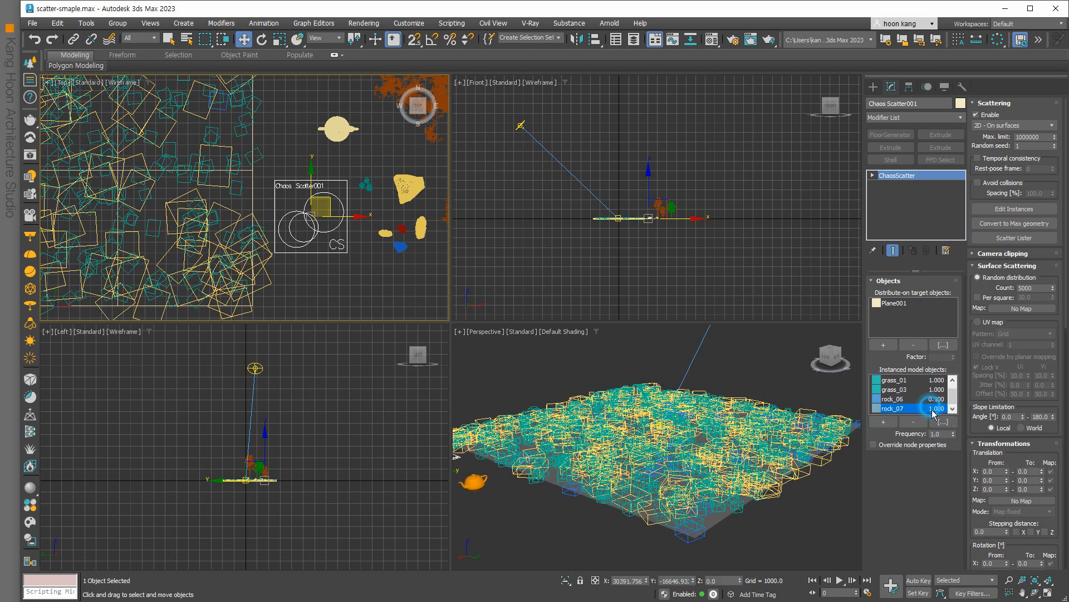
pyautogui.doubleClick(943, 433)
pyautogui.write('0.1')
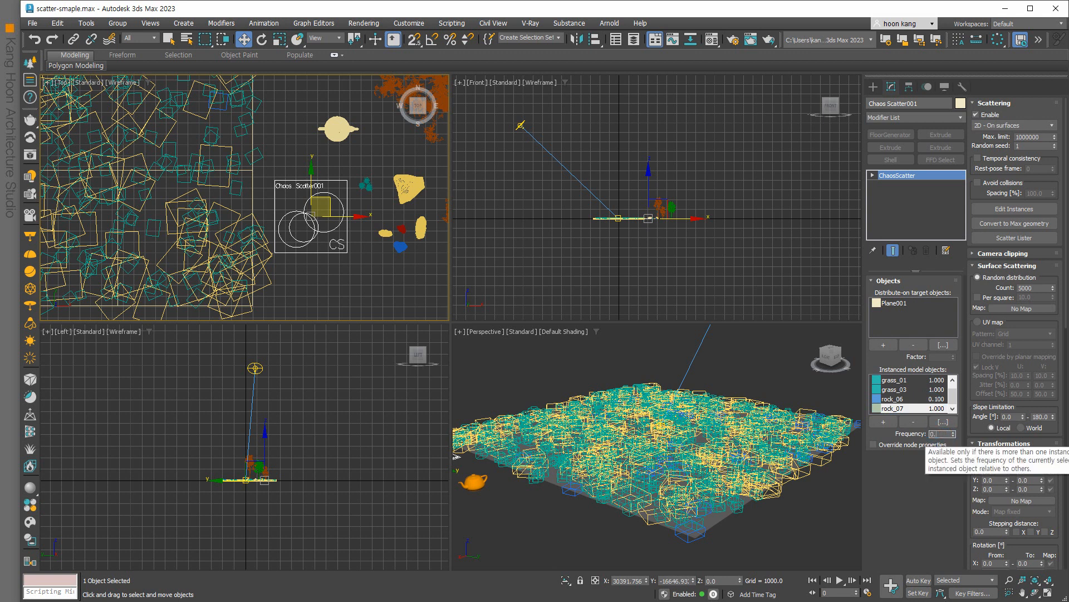
pyautogui.press('Return')
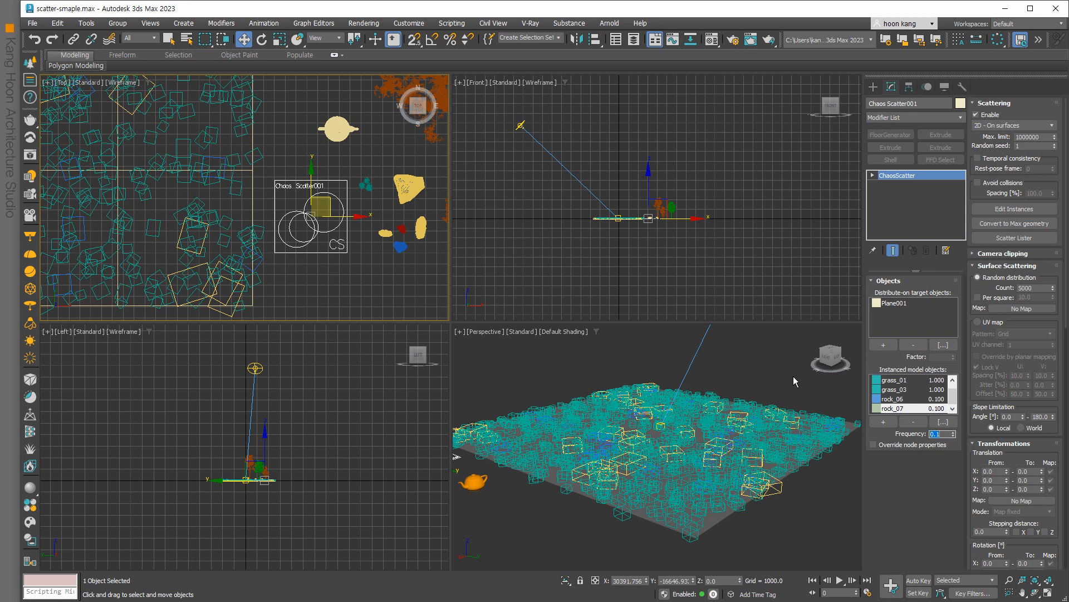
# Add tree_012 to the scatter with Frequency 0.05.
pyautogui.click(883, 421)
pyautogui.scroll(-2, 249, 217)
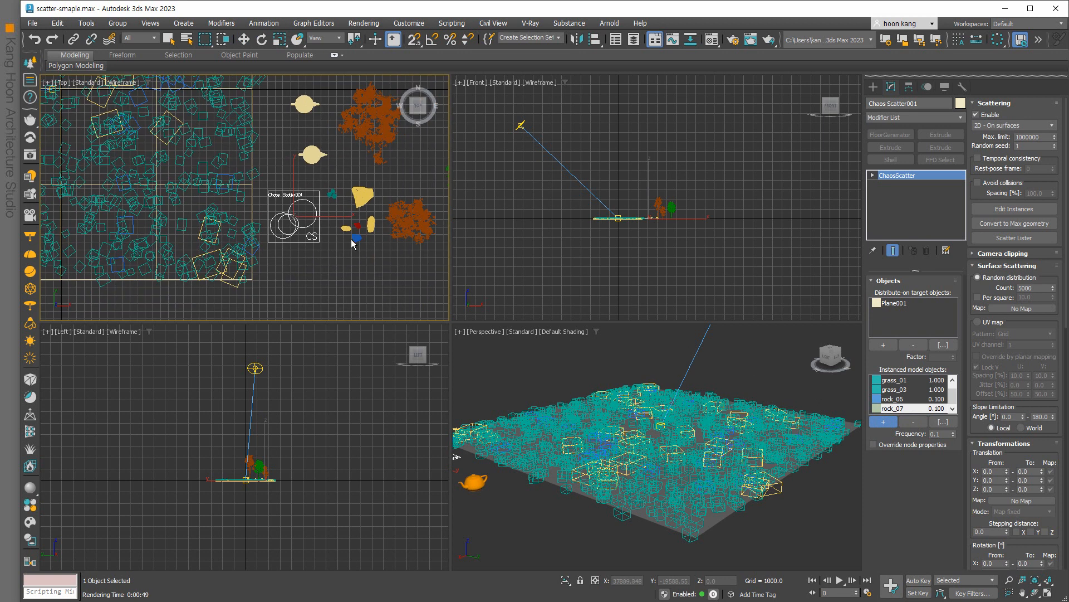
pyautogui.click(415, 221)
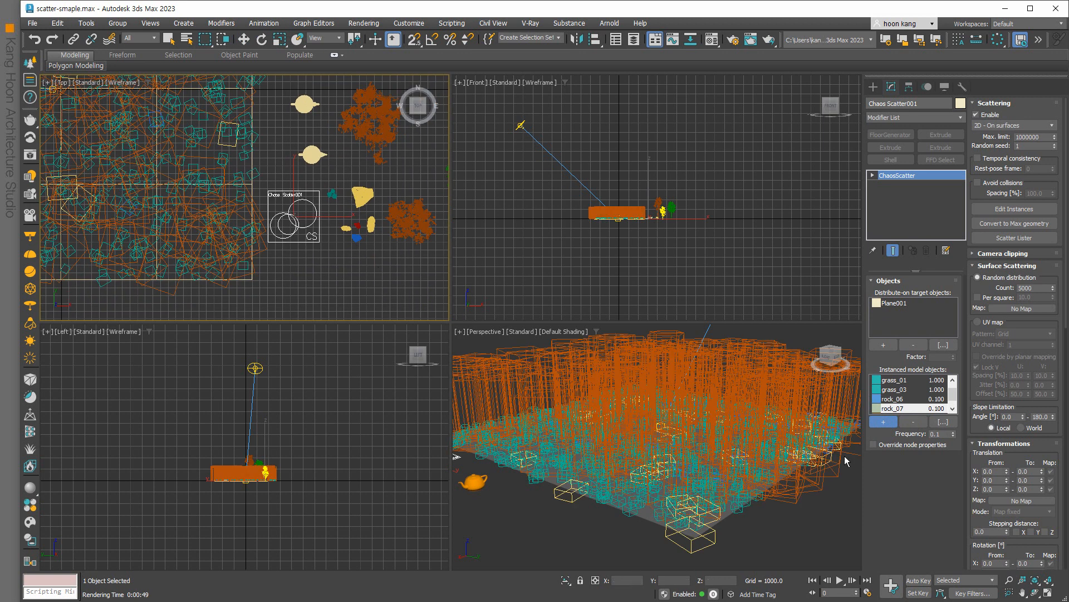
pyautogui.scroll(-1, 913, 411)
pyautogui.click(914, 410)
pyautogui.click(941, 433)
pyautogui.write('0.')
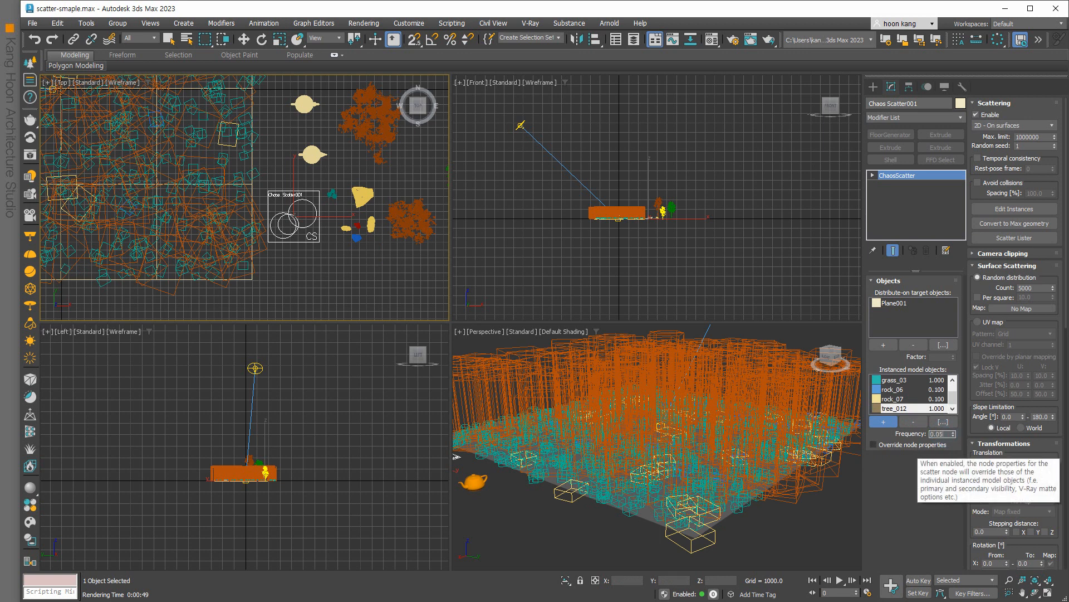
pyautogui.press('Return')
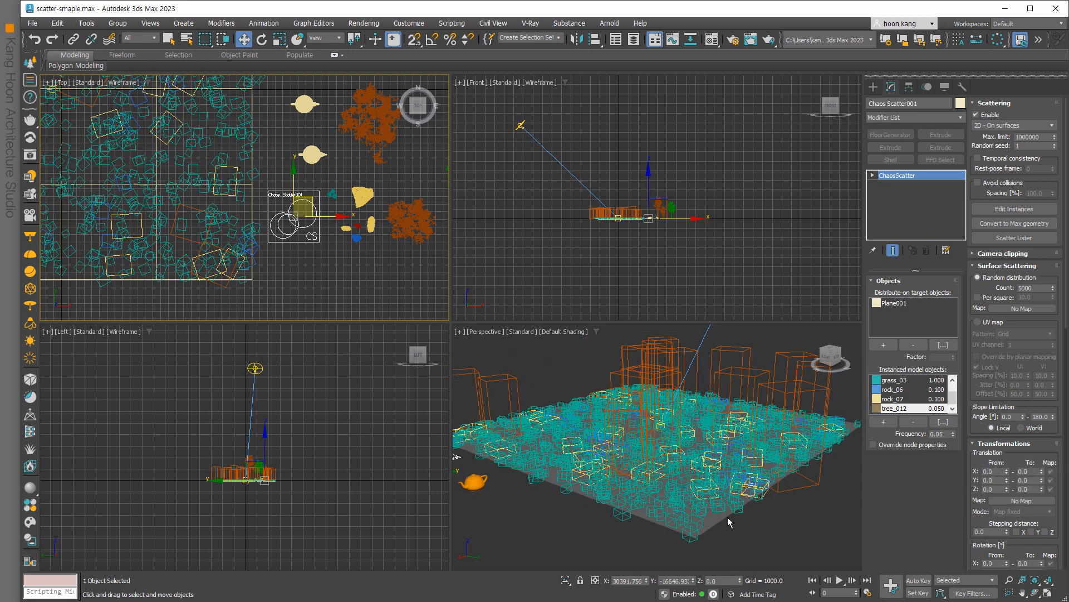
pyautogui.scroll(5, 728, 517)
pyautogui.moveTo(727, 517); pyautogui.dragTo(773, 573, button='middle')
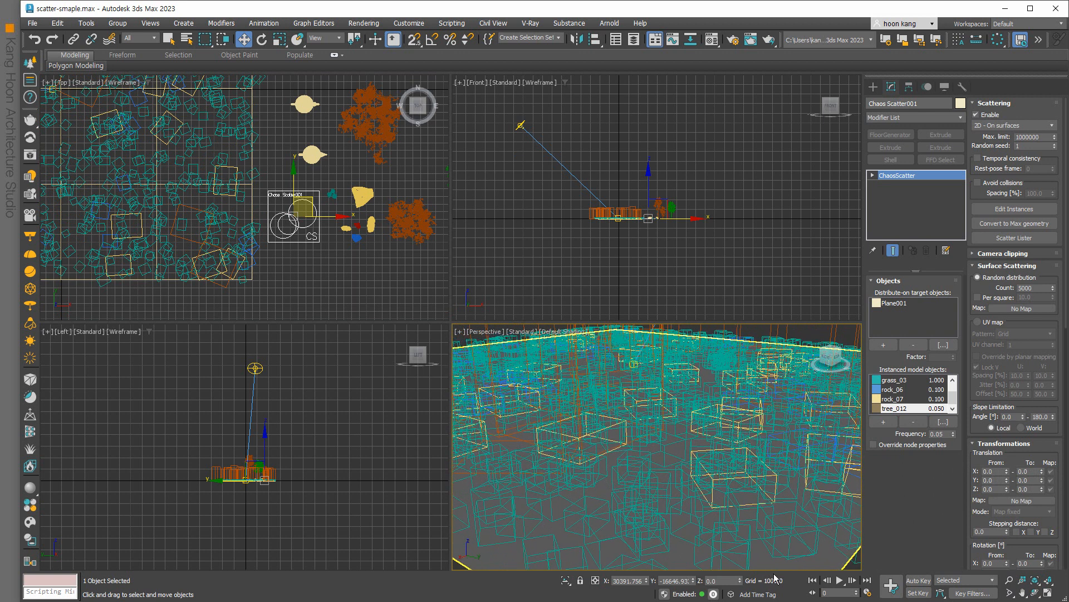
pyautogui.rightClick(541, 460)
pyautogui.click(510, 513)
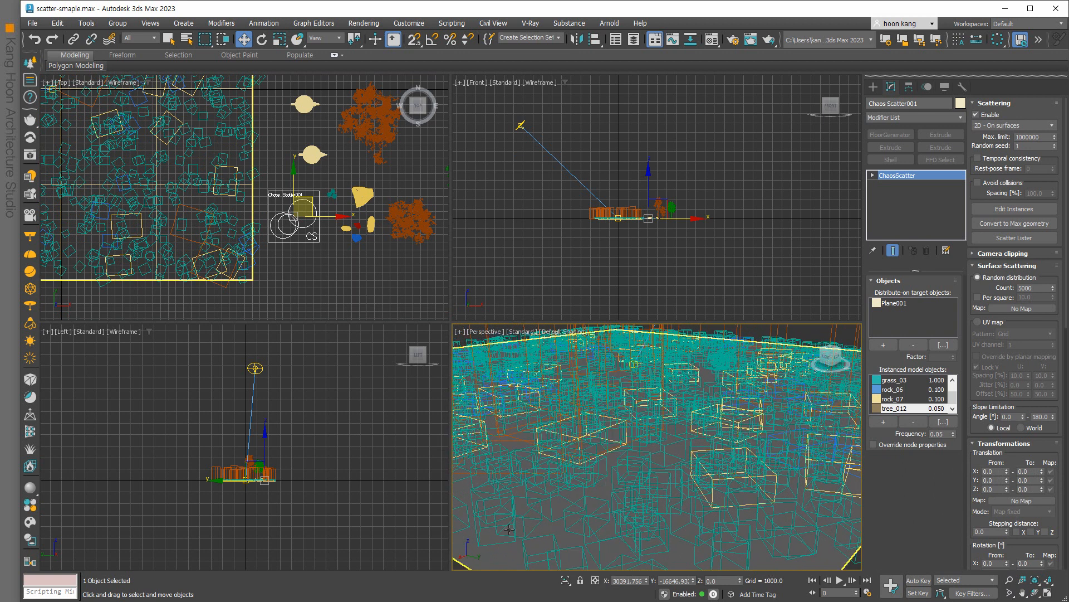
# Start a test render of the Perspective view, then close the frame buffer and cancel it.
pyautogui.hotkey('shift', 'q')
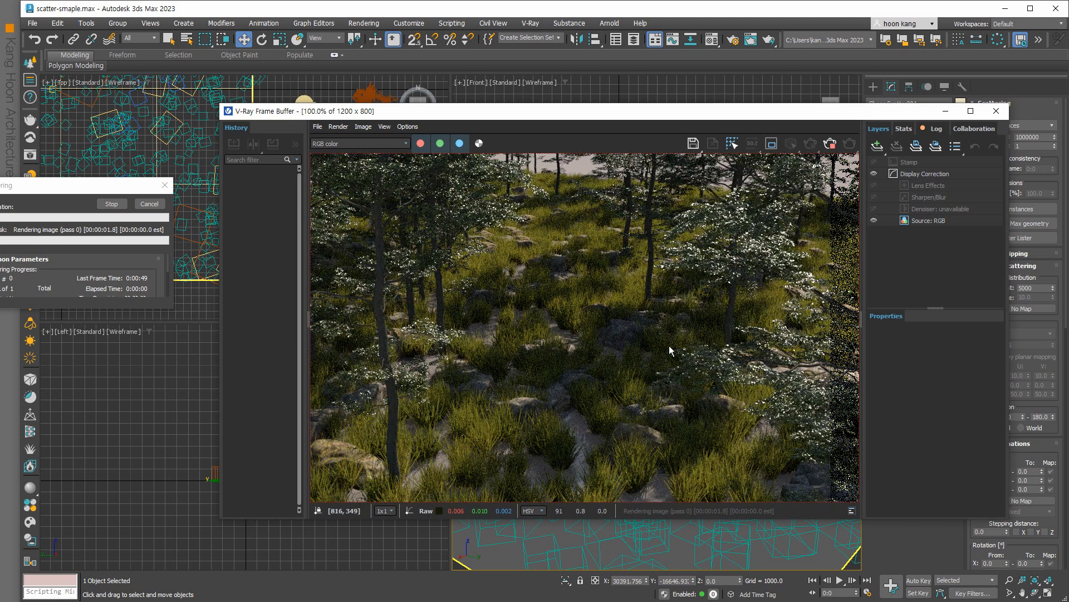
pyautogui.scroll(-1, 564, 408)
pyautogui.scroll(1, 564, 409)
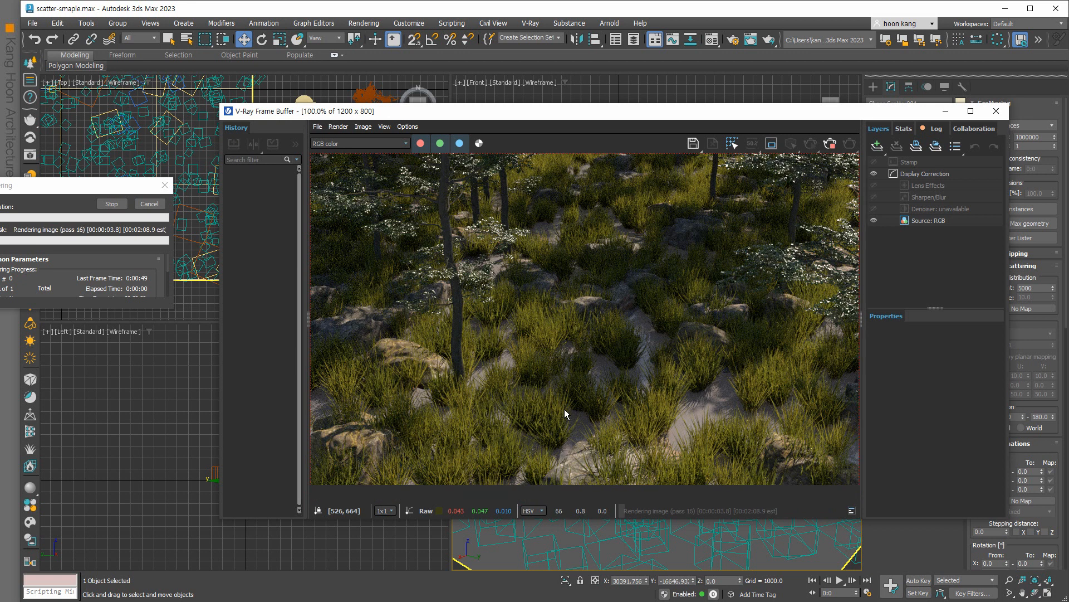
pyautogui.click(996, 111)
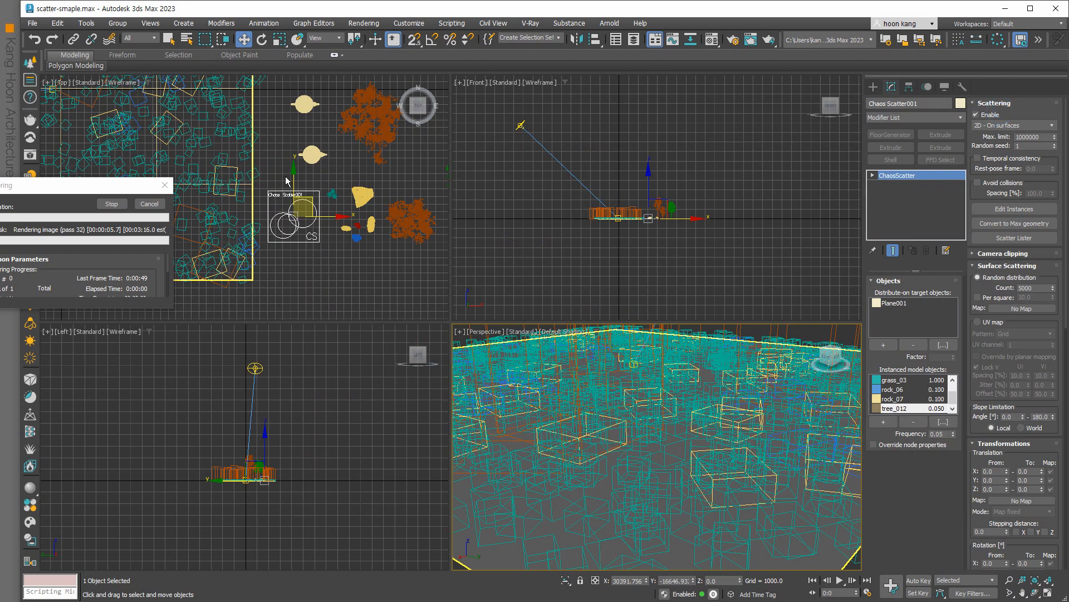
pyautogui.click(148, 205)
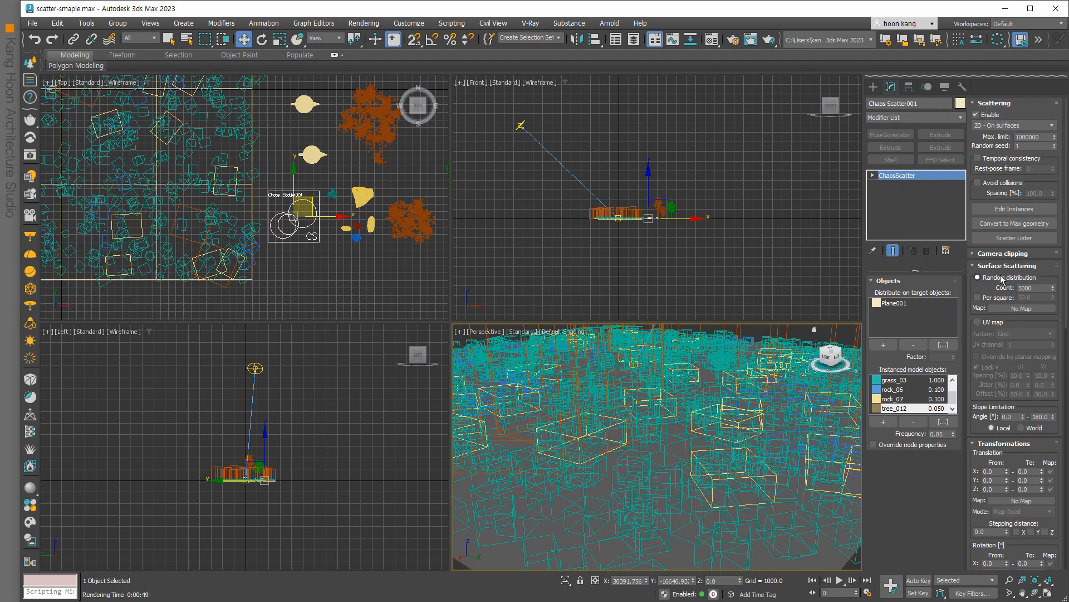
# Set the Chaos Scatter Count to 10000, re-render the Perspective view and close the frame buffer.
pyautogui.doubleClick(1036, 288)
pyautogui.write('1')
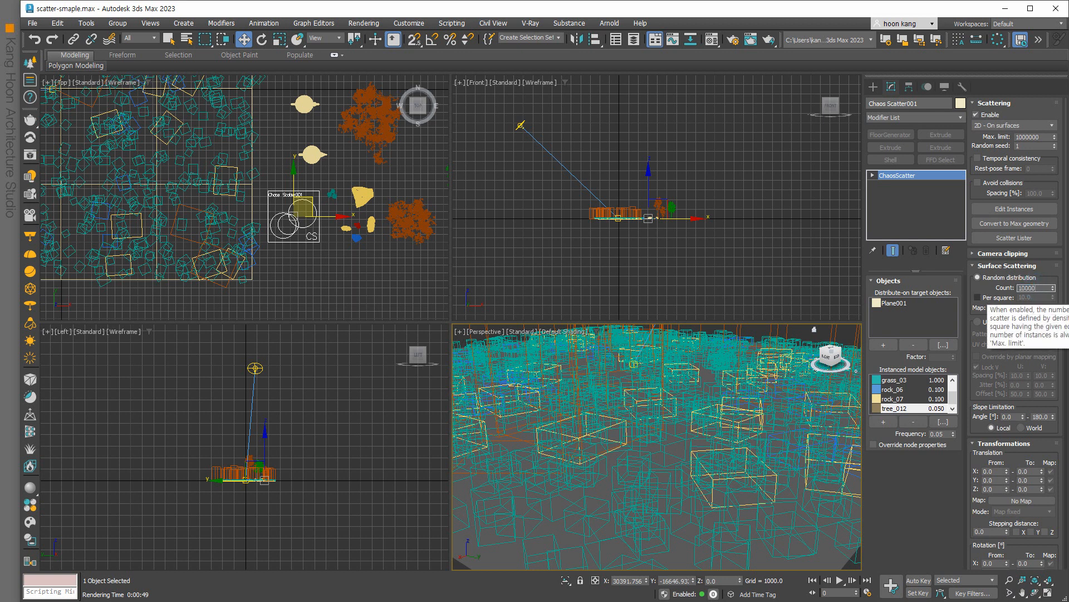
pyautogui.press('Return')
pyautogui.rightClick(716, 413)
pyautogui.click(628, 452)
pyautogui.hotkey('shift', 'q')
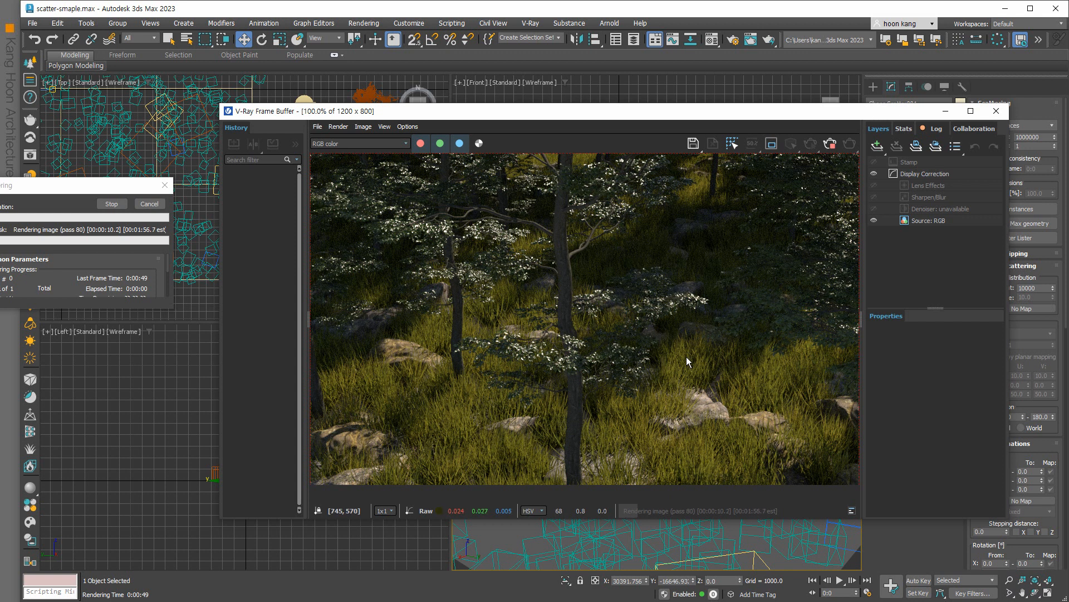
pyautogui.click(996, 111)
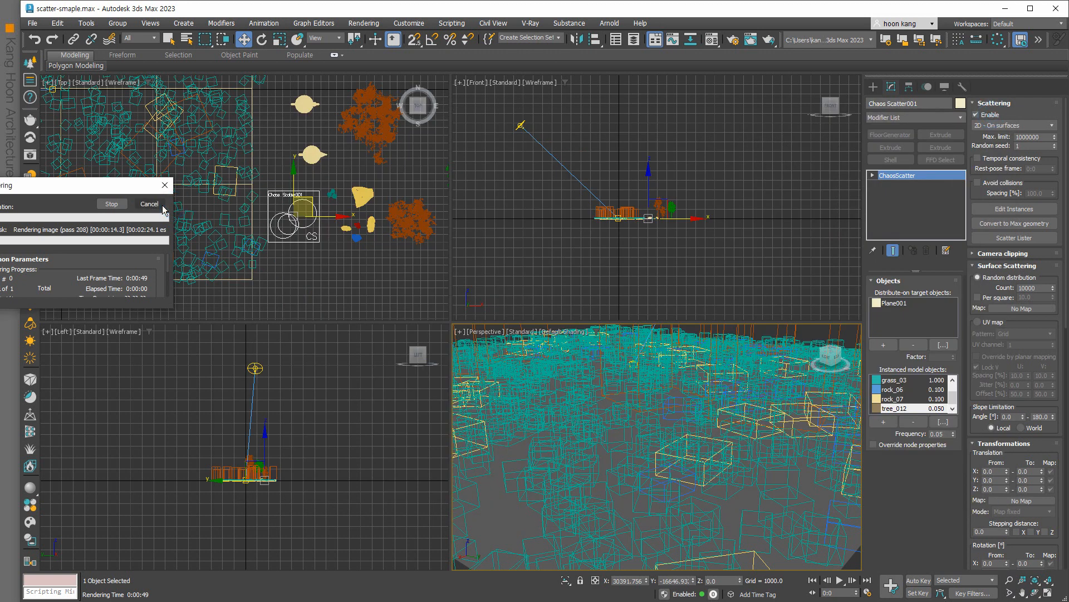
# Stop the render and set VRaySun001's Intensity multiplier from 0.04 to 0.08.
pyautogui.click(150, 203)
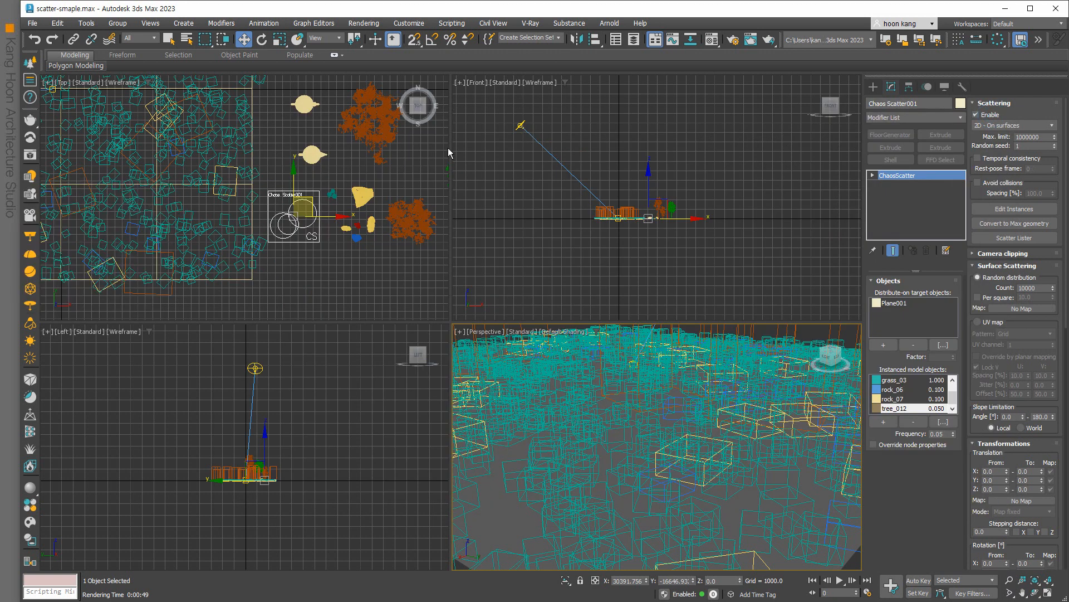
pyautogui.click(519, 125)
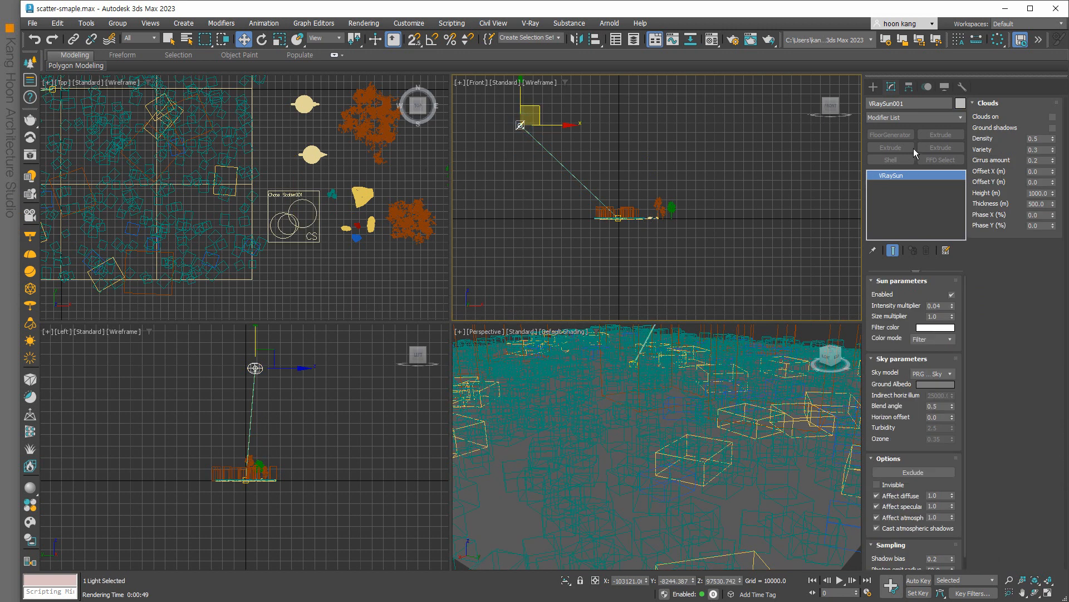
pyautogui.doubleClick(935, 305)
pyautogui.rightClick(712, 490)
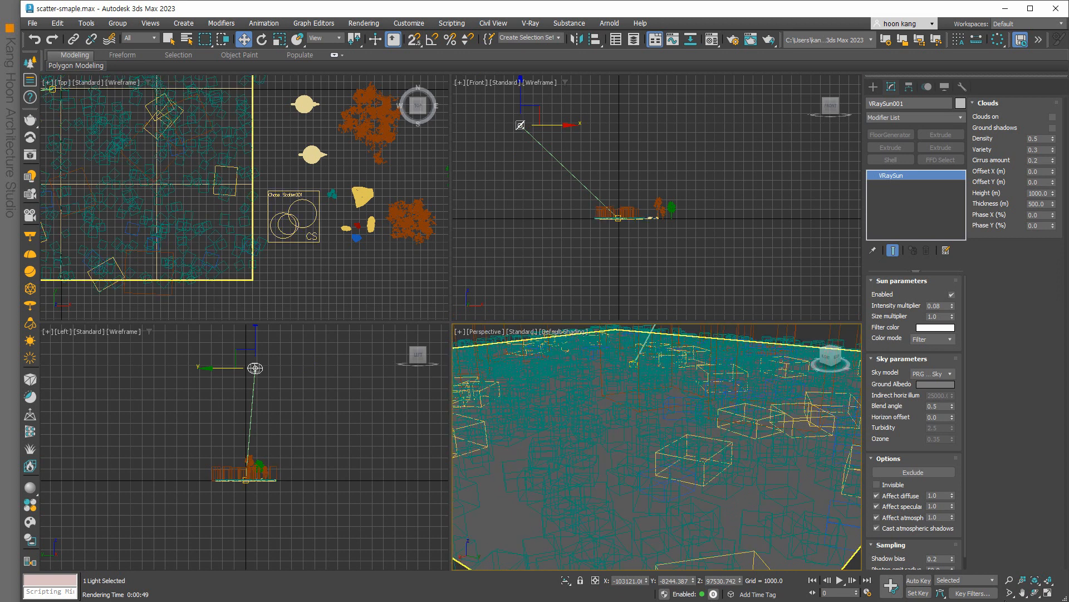
pyautogui.click(1032, 592)
pyautogui.moveTo(710, 480); pyautogui.dragTo(708, 491)
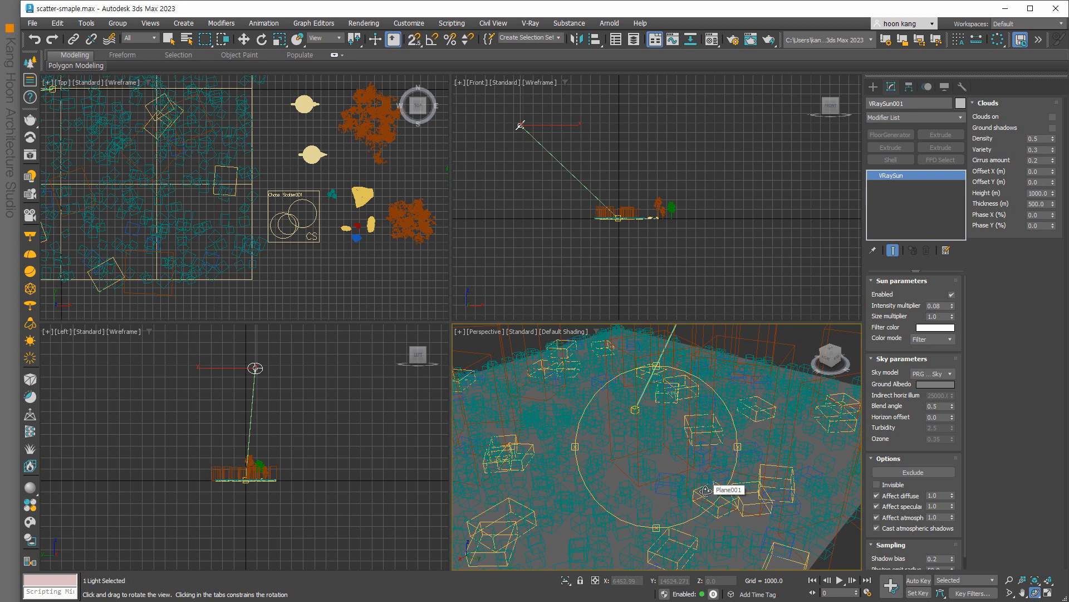
# Render the overhead view of the forest canopy, then cancel the render and close the frame buffer.
pyautogui.hotkey('shift', 'q')
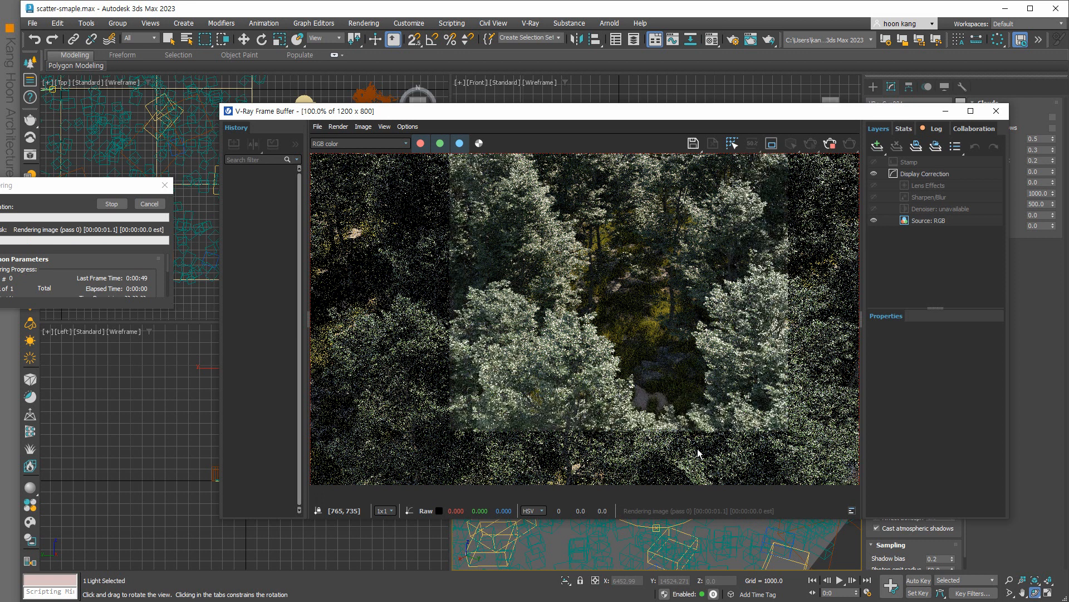
pyautogui.click(149, 204)
pyautogui.click(148, 205)
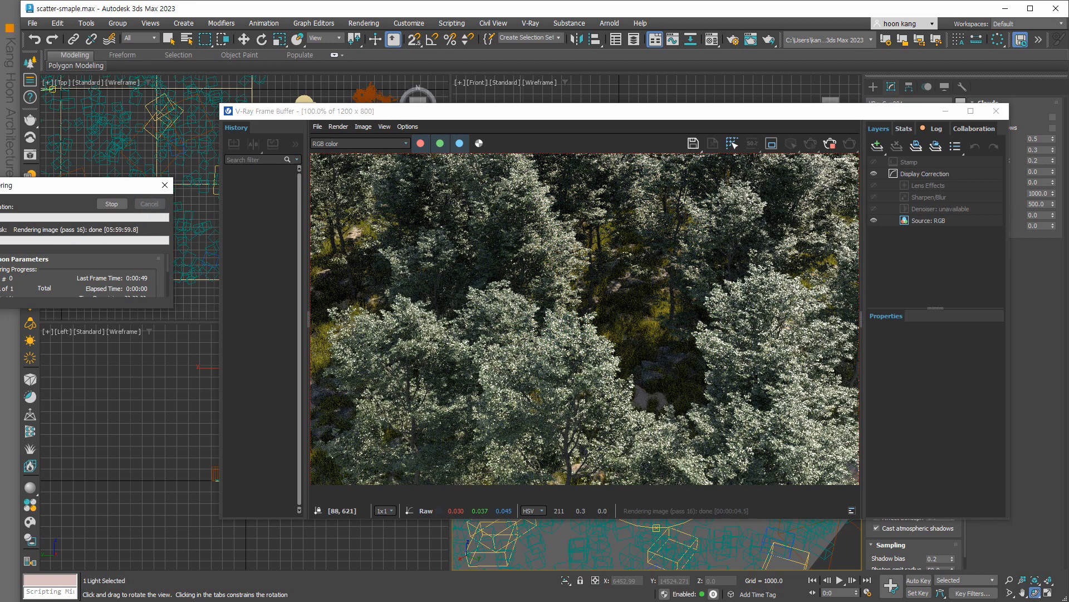
pyautogui.click(997, 116)
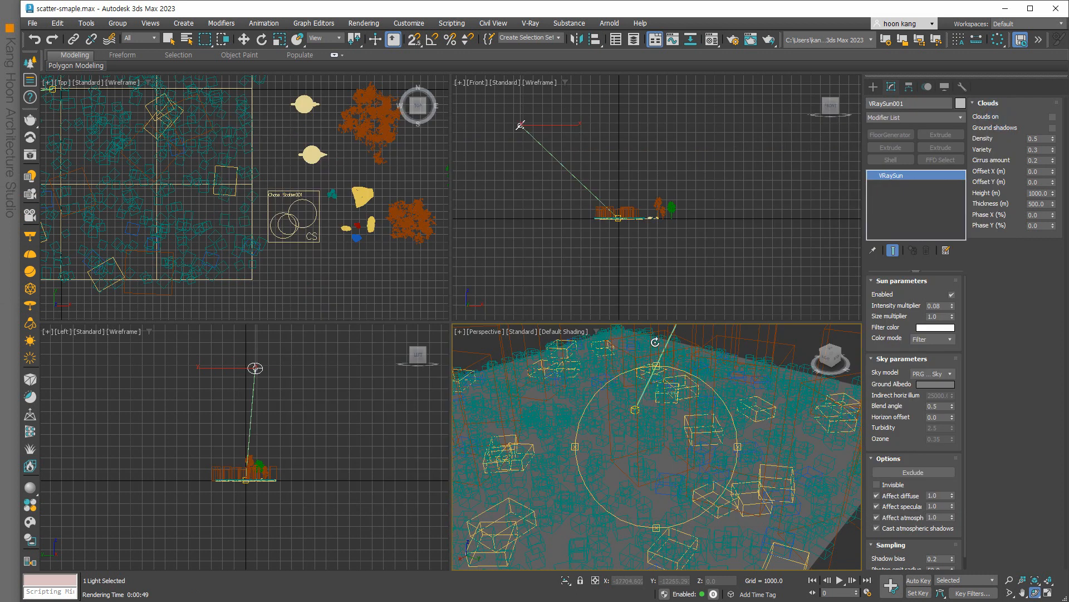
pyautogui.rightClick(698, 278)
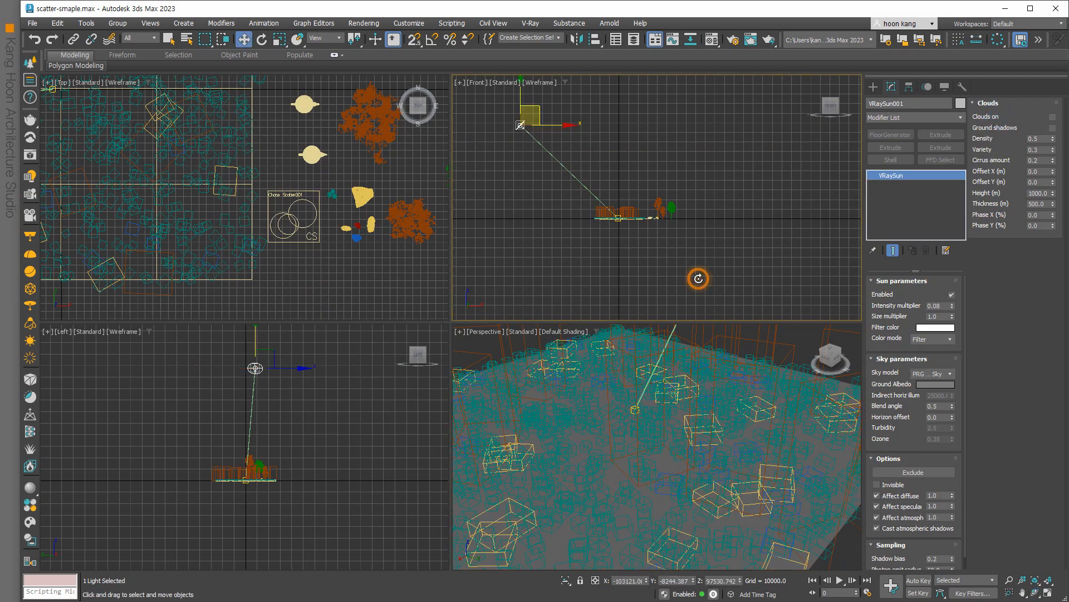
# Lower tree_012's Frequency in Chaos Scatter001 to 0.02 and open Render Setup with F10.
pyautogui.click(304, 241)
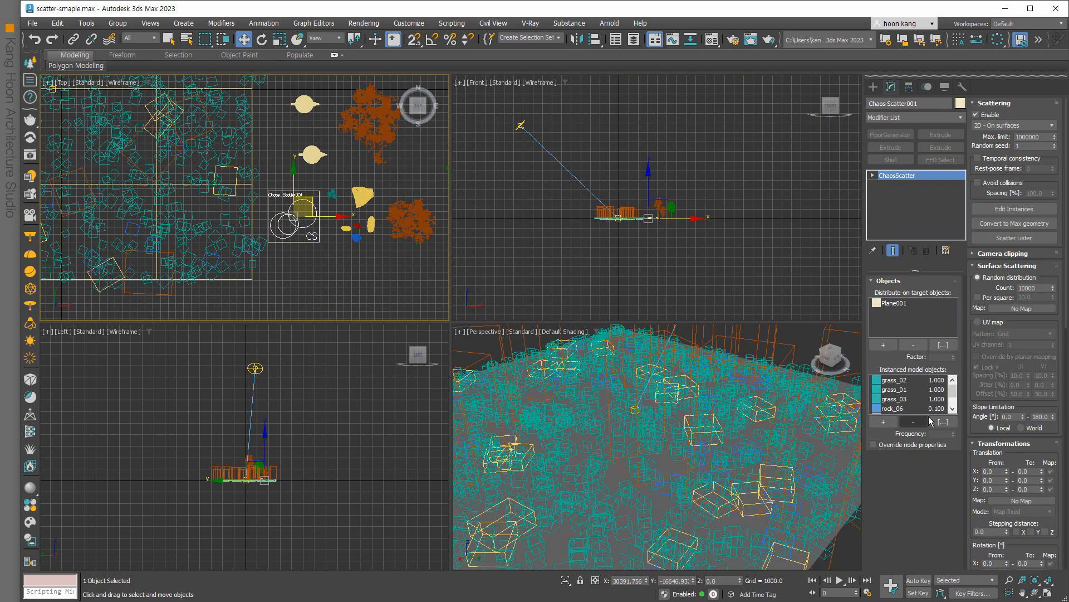
pyautogui.moveTo(953, 397); pyautogui.dragTo(955, 405)
pyautogui.click(942, 408)
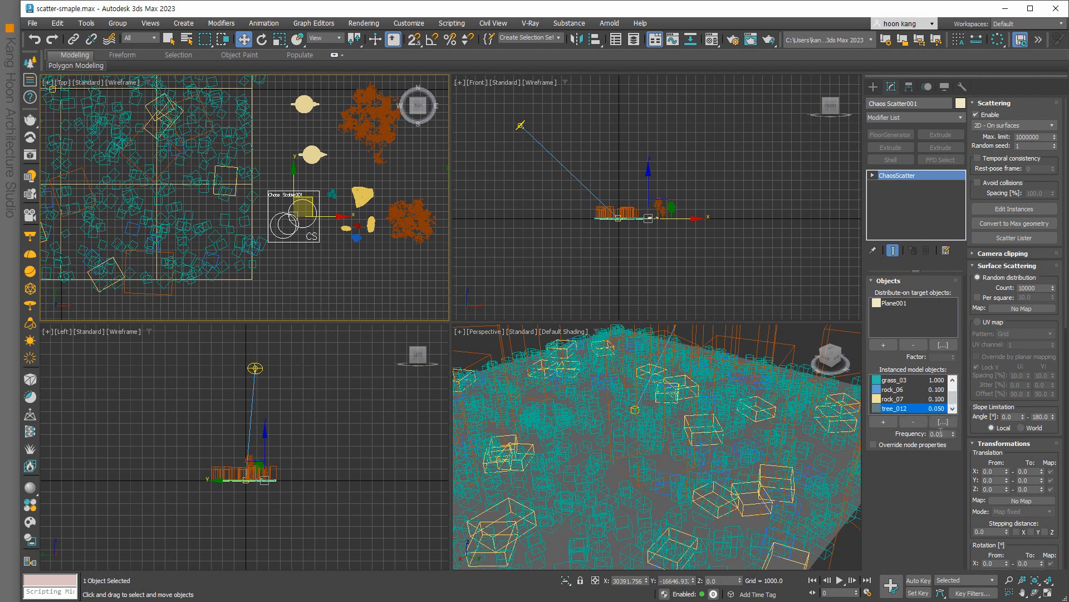
pyautogui.click(941, 433)
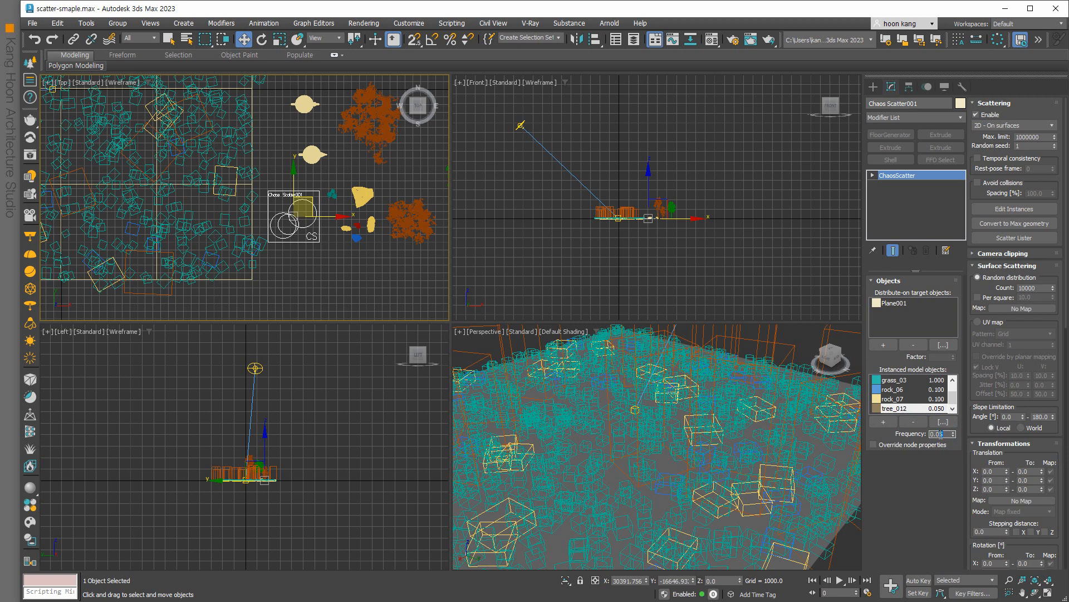
pyautogui.press('Return')
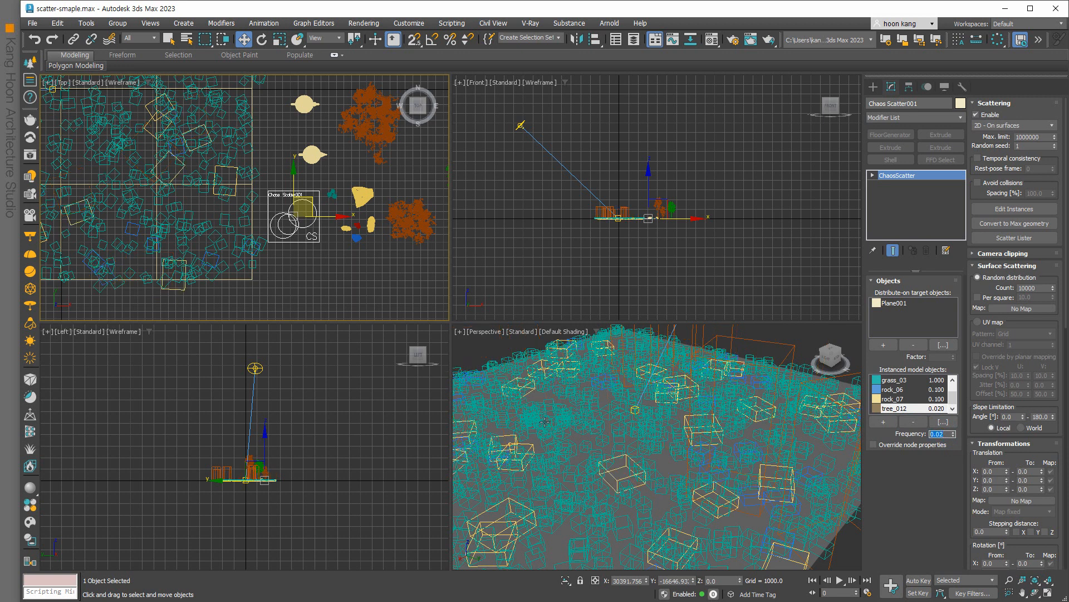
pyautogui.click(567, 453)
pyautogui.press('F10')
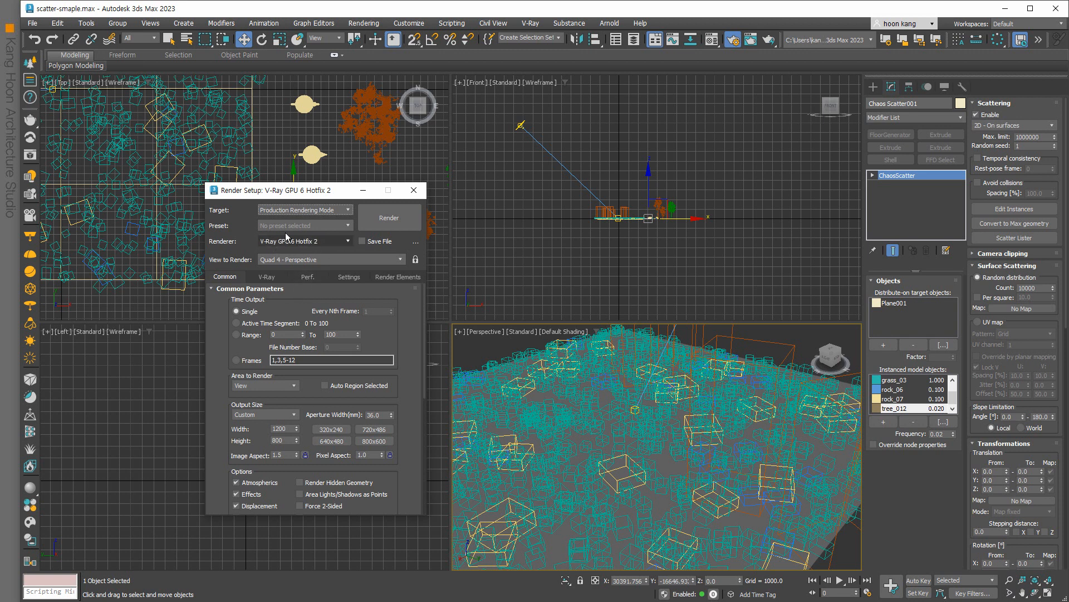
# On the Perf. tab, expand V-Ray GPU Render Devices Select and try the CUDA engine.
pyautogui.click(308, 277)
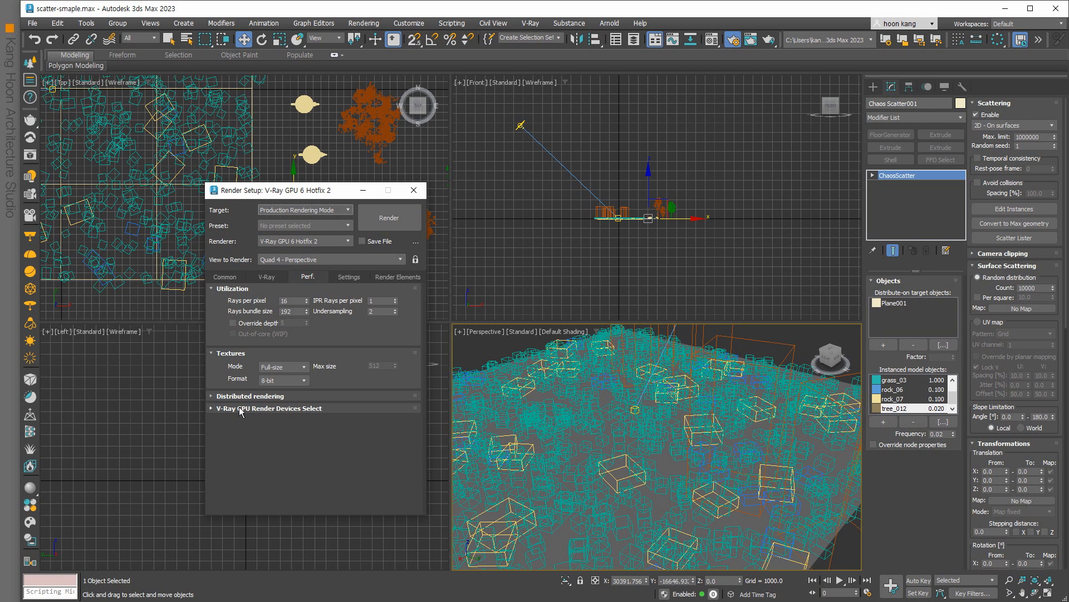
pyautogui.click(259, 409)
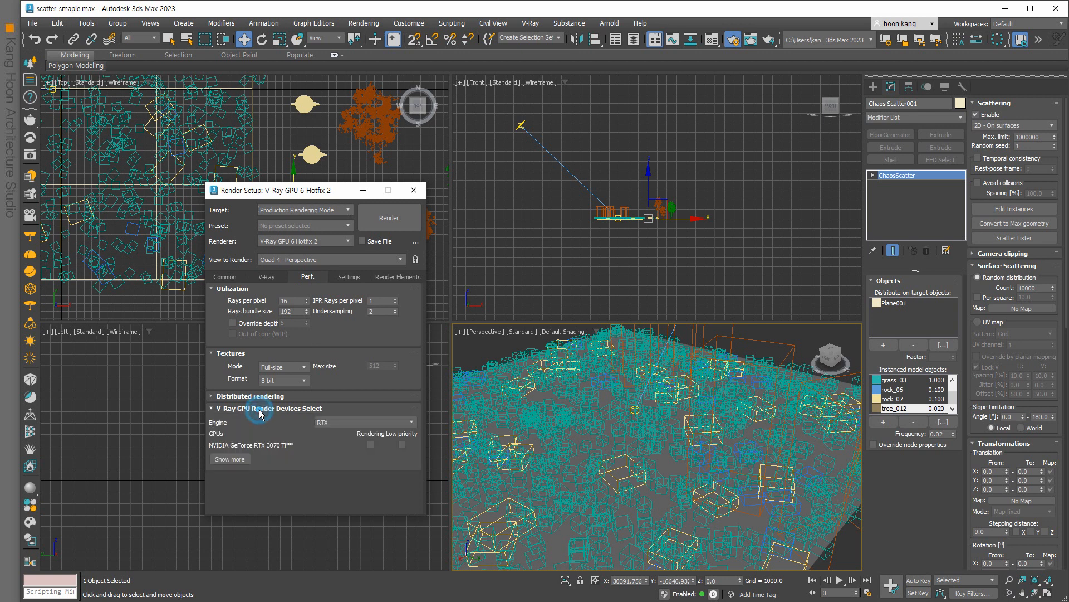
pyautogui.click(350, 422)
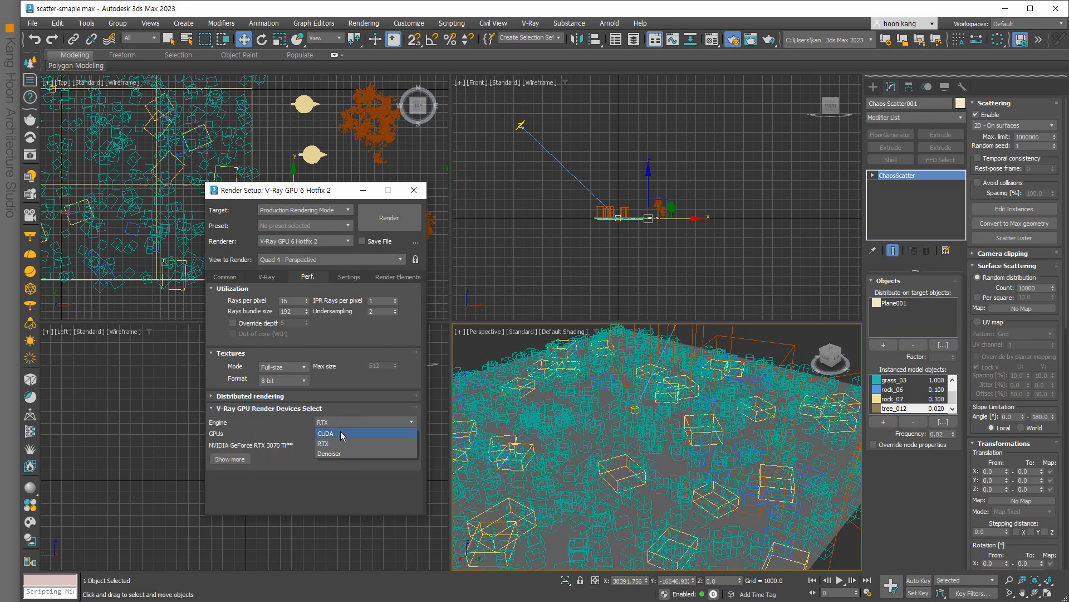
pyautogui.click(338, 434)
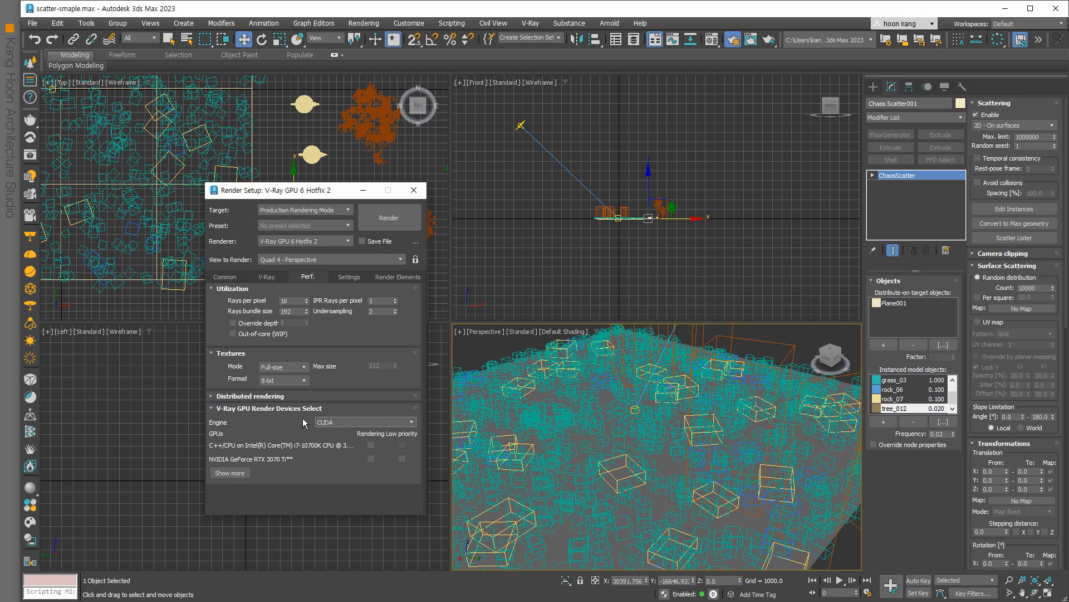
pyautogui.click(346, 424)
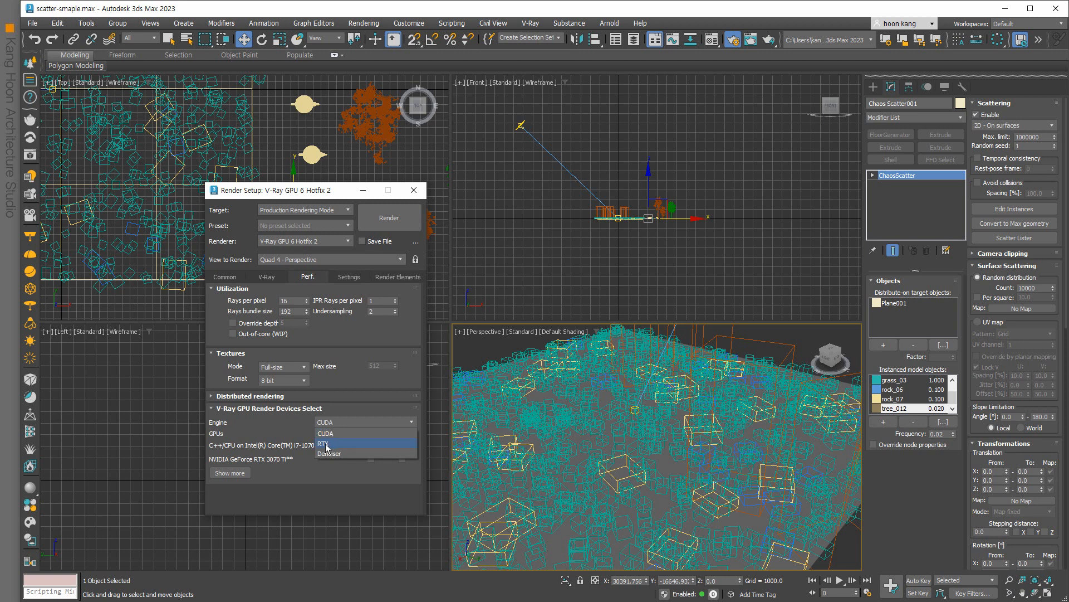
pyautogui.click(336, 433)
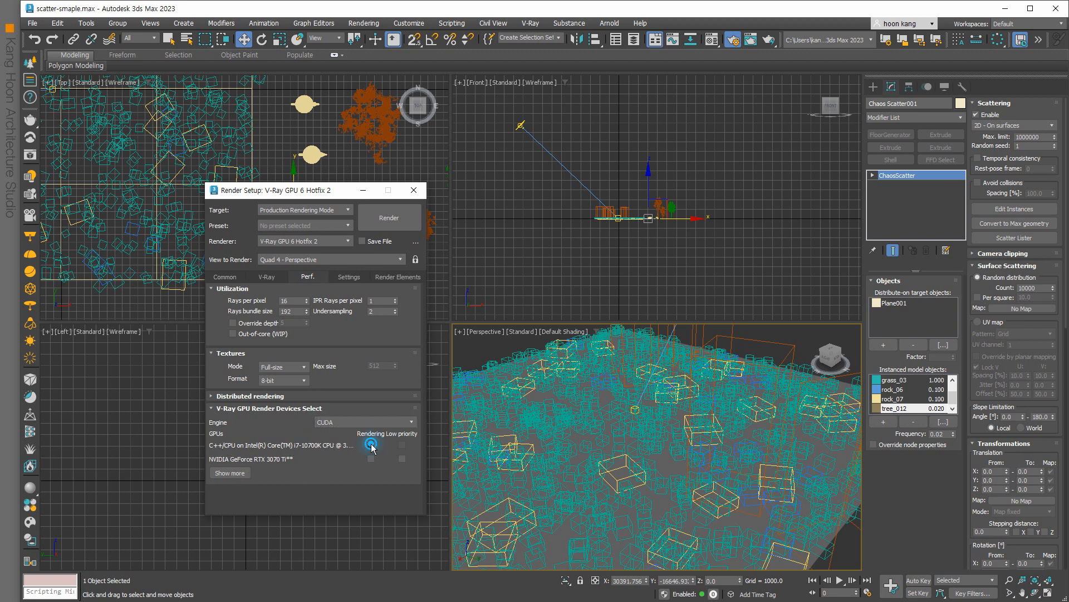
# Set the GPU engine to RTX with the RTX 3070 Ti enabled for rendering.
pyautogui.click(370, 459)
pyautogui.click(370, 459)
pyautogui.click(370, 458)
pyautogui.click(370, 458)
pyautogui.click(365, 423)
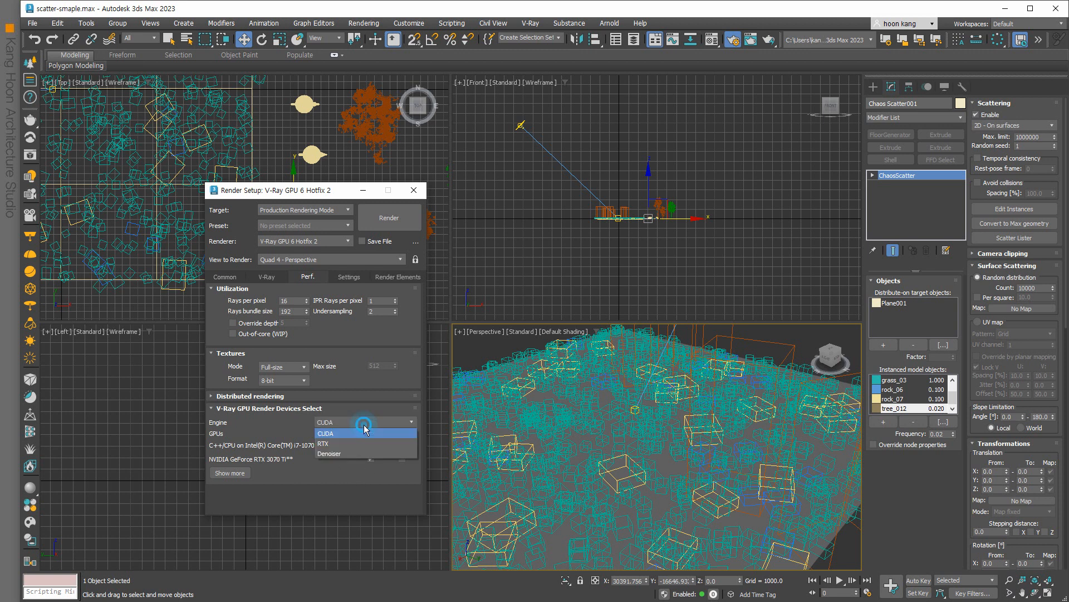
pyautogui.click(346, 444)
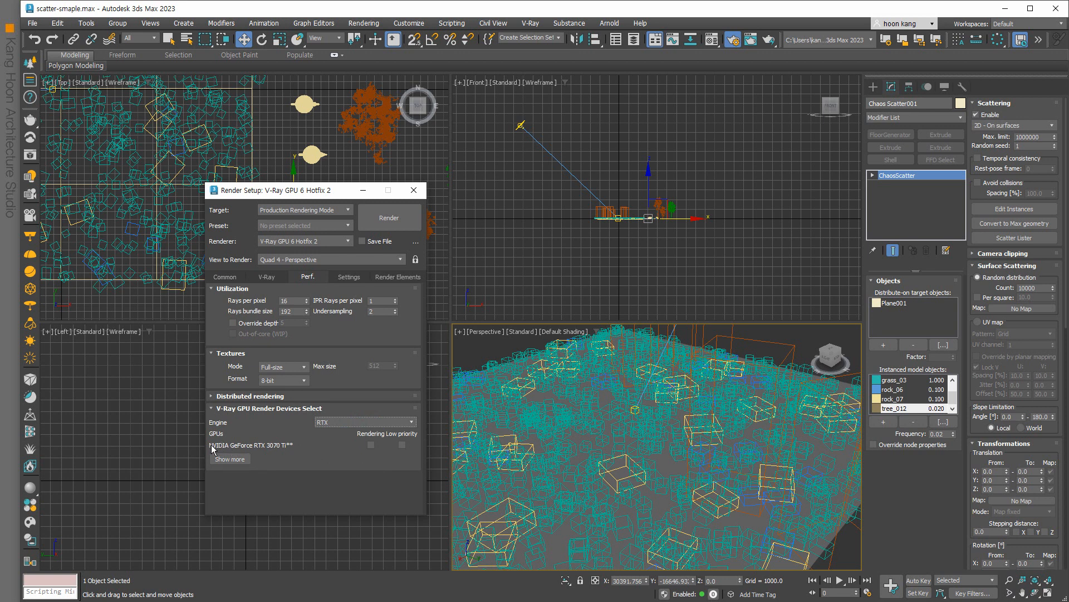
pyautogui.click(370, 445)
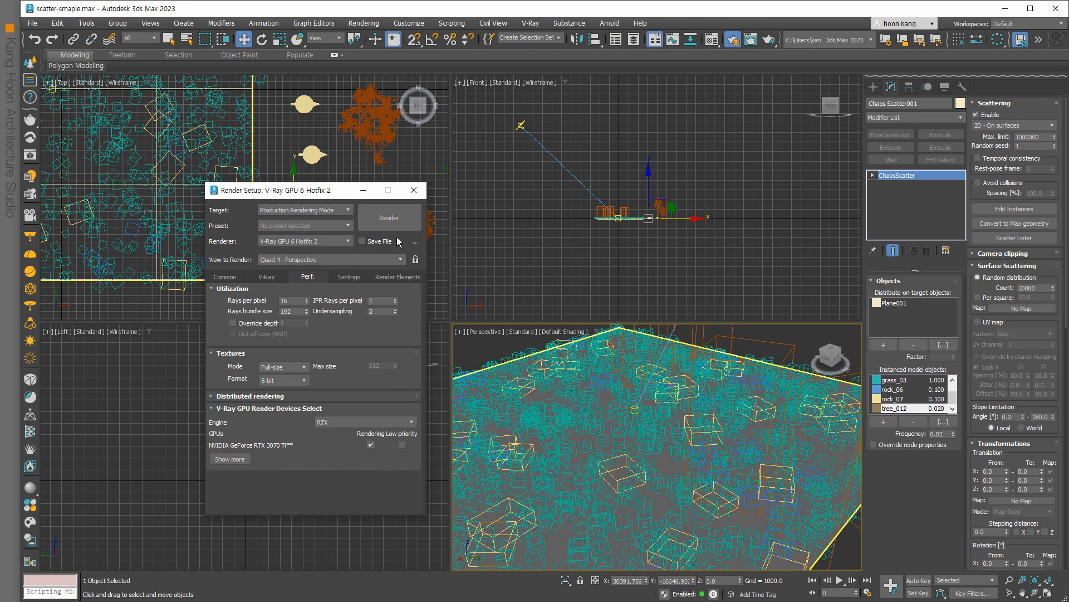
# Render the thinned forest on the RTX engine, then close the frame buffer and cancel the render.
pyautogui.click(390, 218)
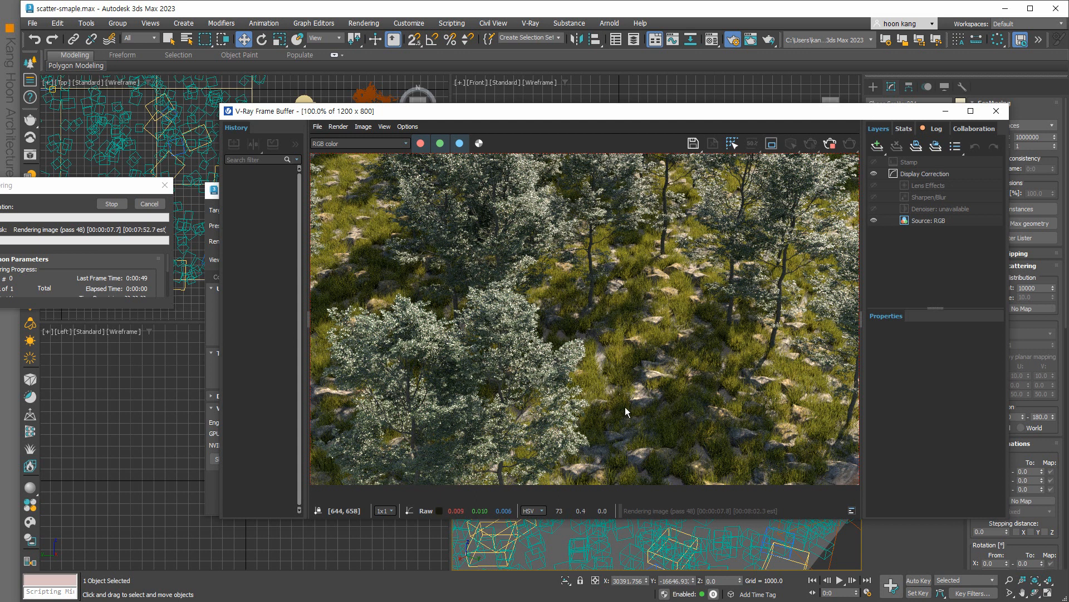
pyautogui.click(997, 111)
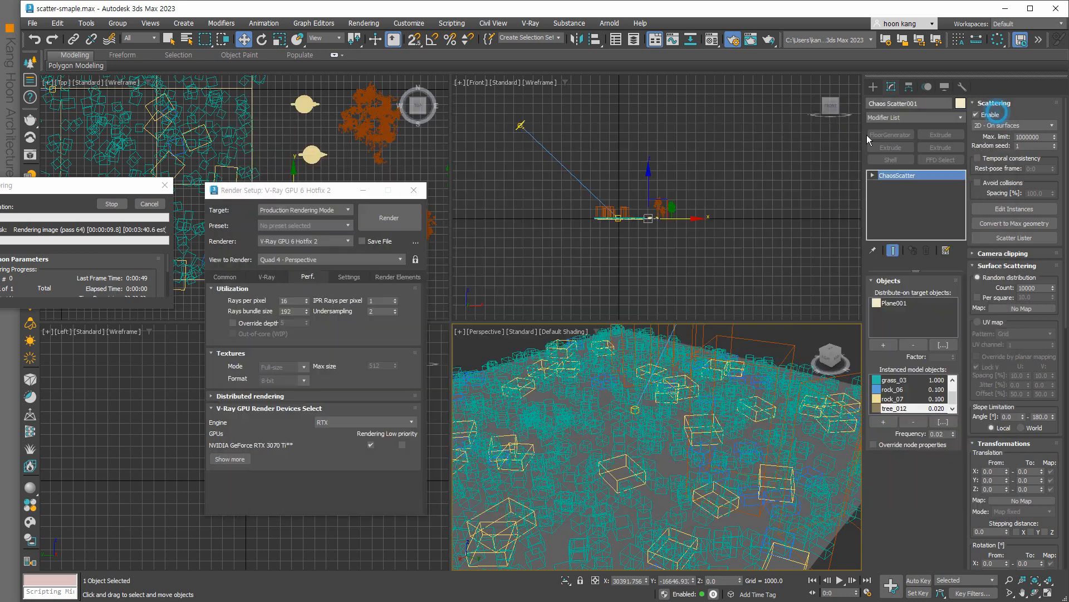
pyautogui.click(150, 204)
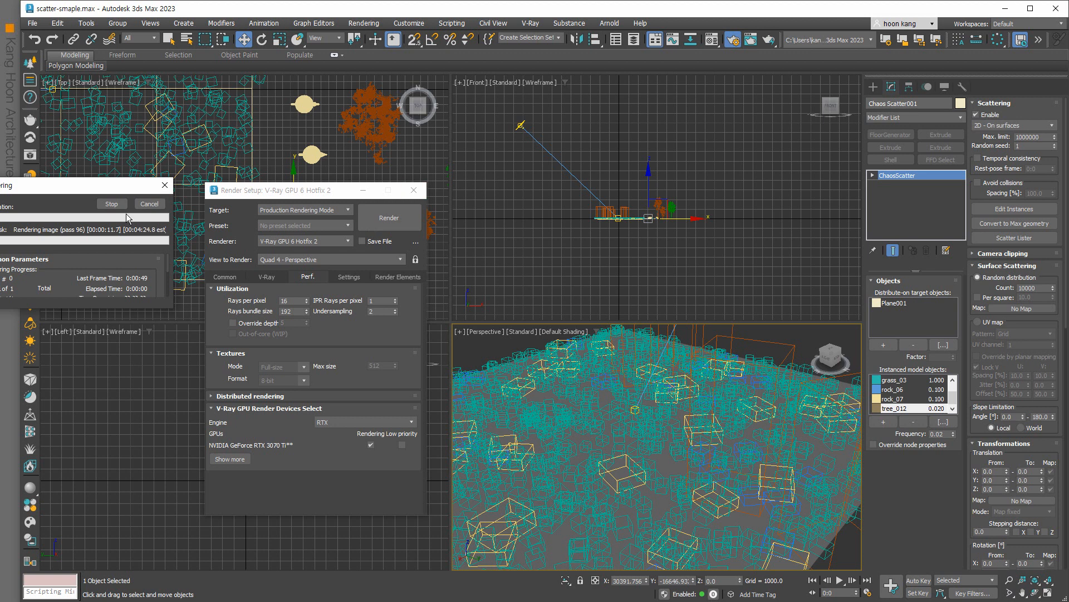
pyautogui.click(164, 186)
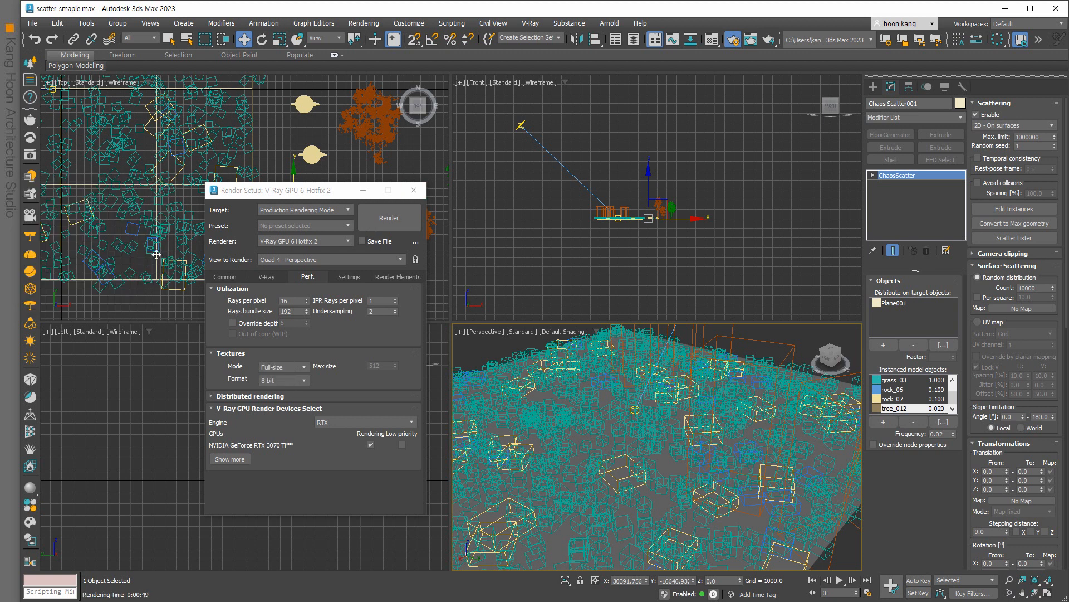
pyautogui.click(31, 507)
# Open the V-Ray Material Library and pick Soil_A01_200cm from the Ground category.
pyautogui.click(34, 493)
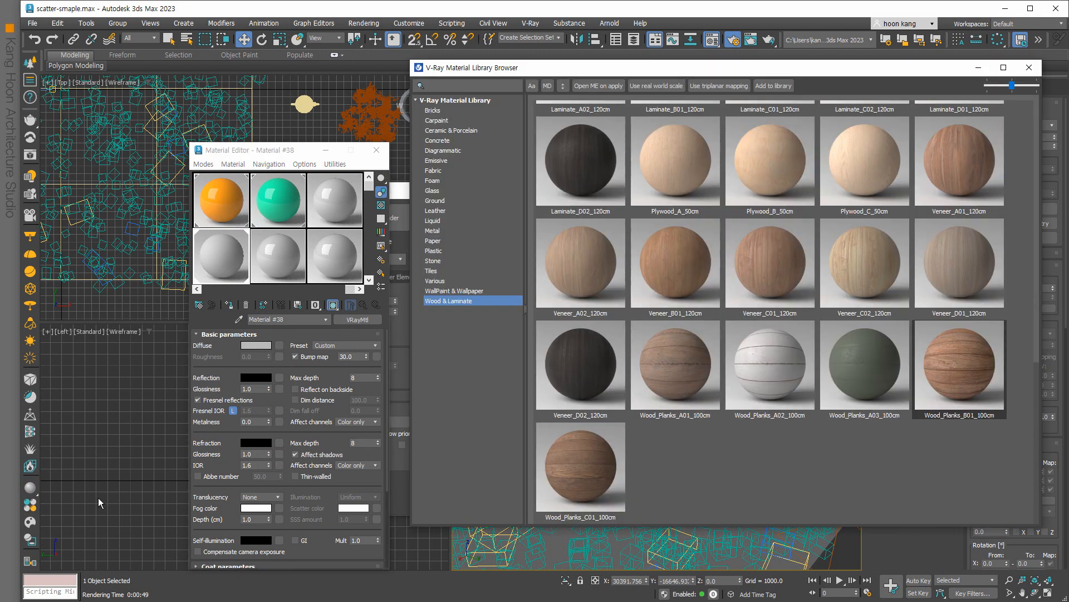
pyautogui.click(435, 200)
pyautogui.moveTo(619, 68); pyautogui.dragTo(287, 72)
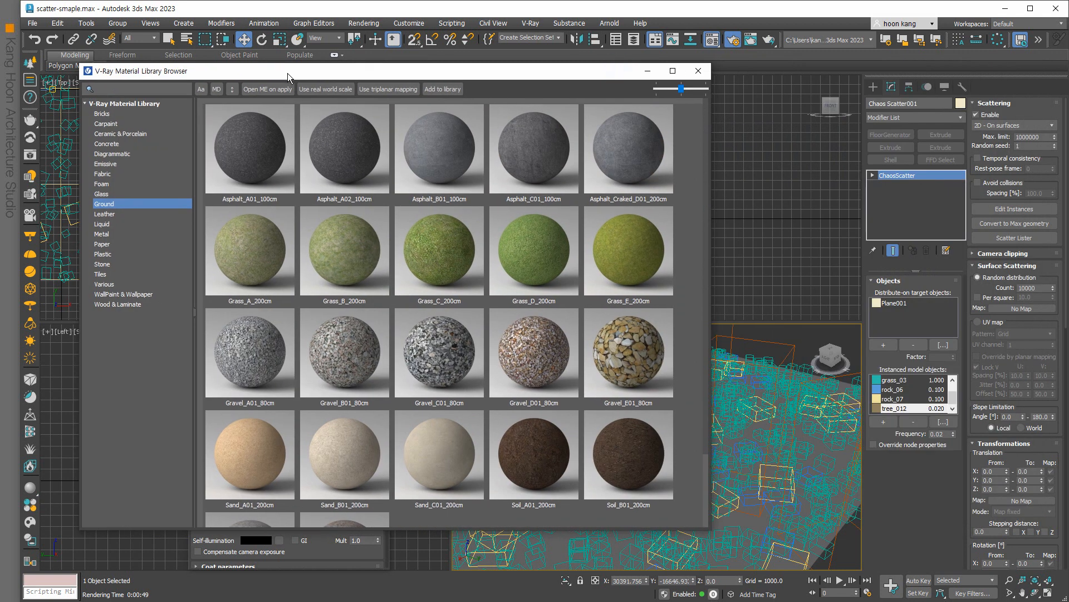
pyautogui.scroll(-2, 445, 278)
pyautogui.click(525, 357)
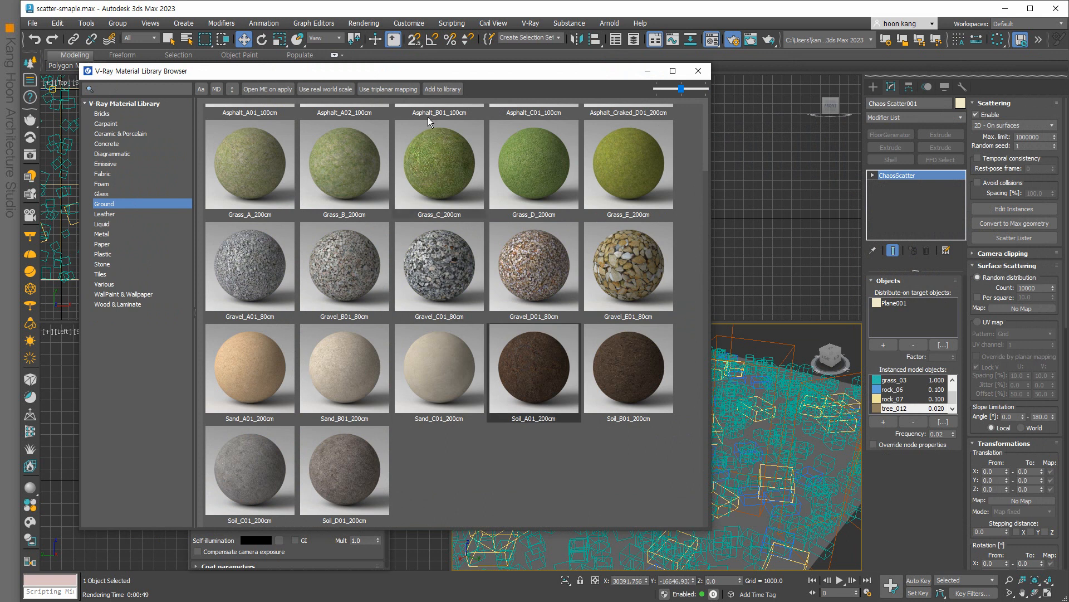
# Assign Soil_A01_200cm to Plane001 through a Material Editor slot, then minimize the library.
pyautogui.moveTo(445, 73); pyautogui.dragTo(594, 91)
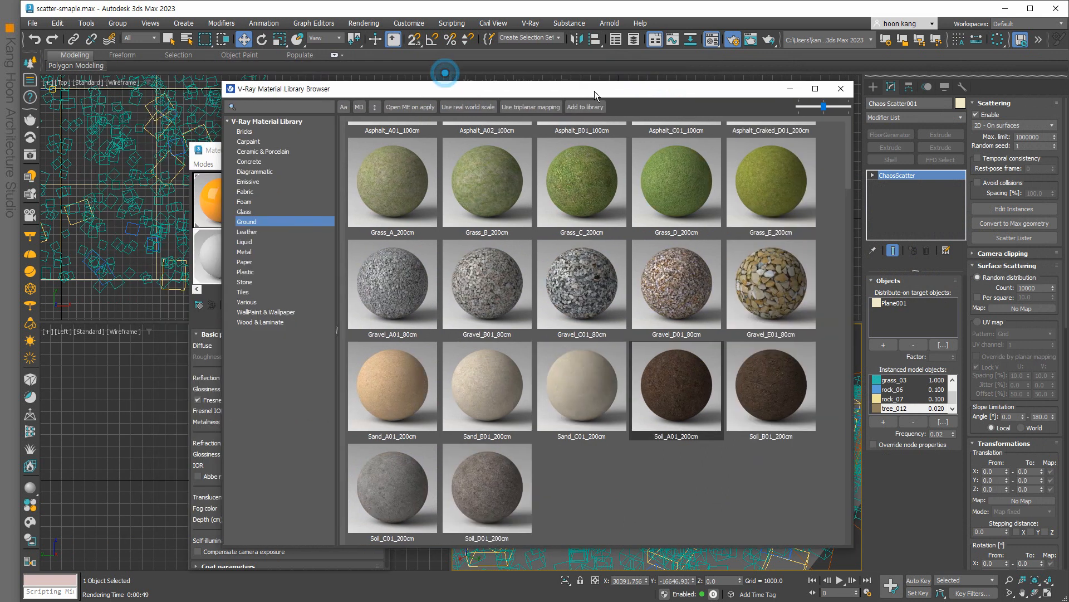
pyautogui.click(80, 184)
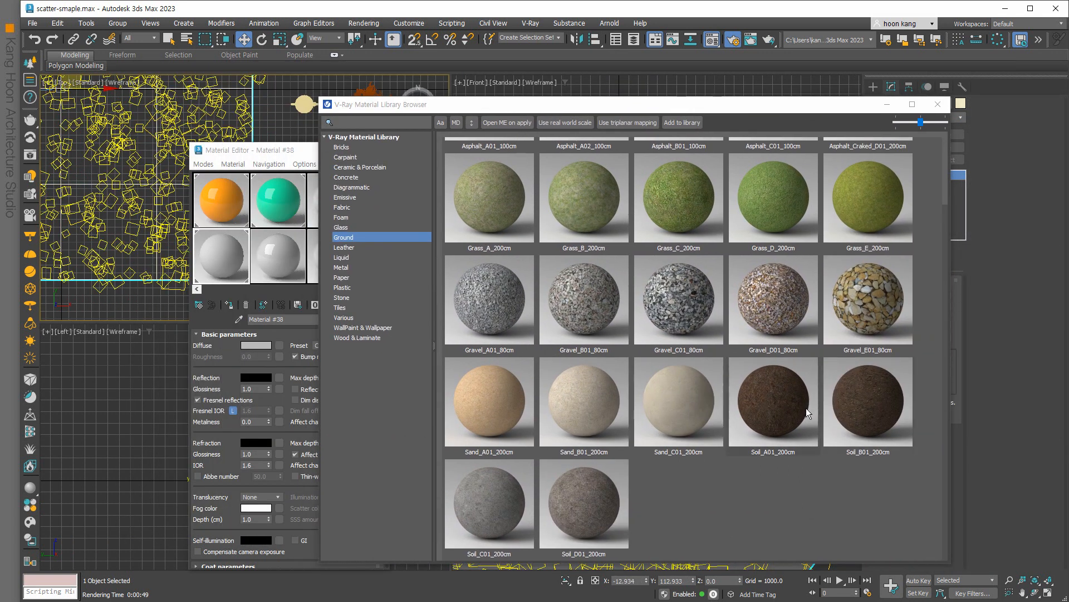
pyautogui.moveTo(789, 409); pyautogui.dragTo(228, 260)
pyautogui.click(228, 304)
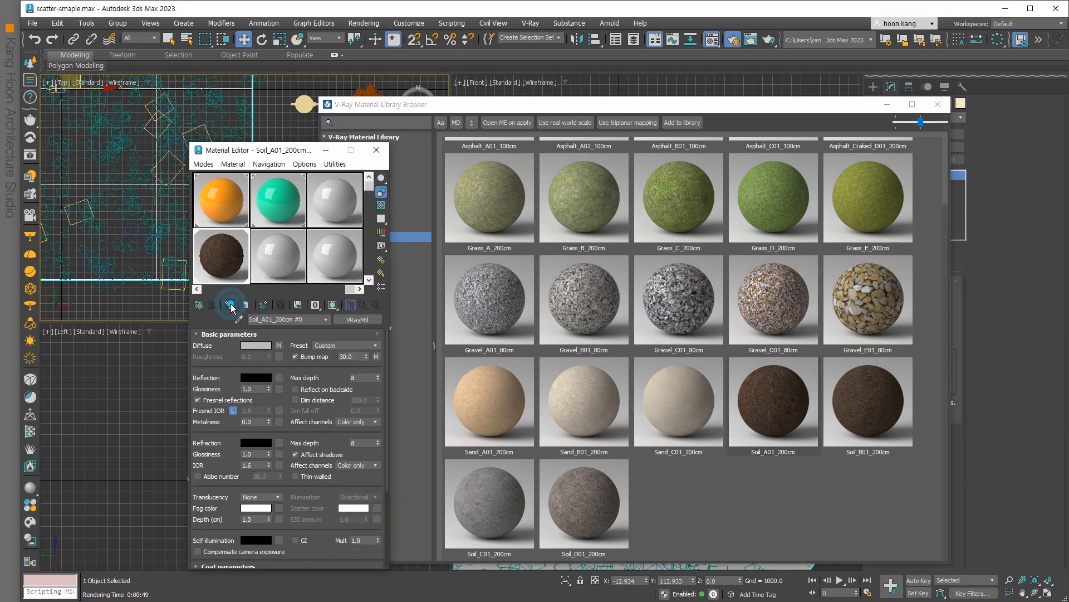
pyautogui.click(627, 106)
pyautogui.moveTo(627, 106); pyautogui.dragTo(353, 105)
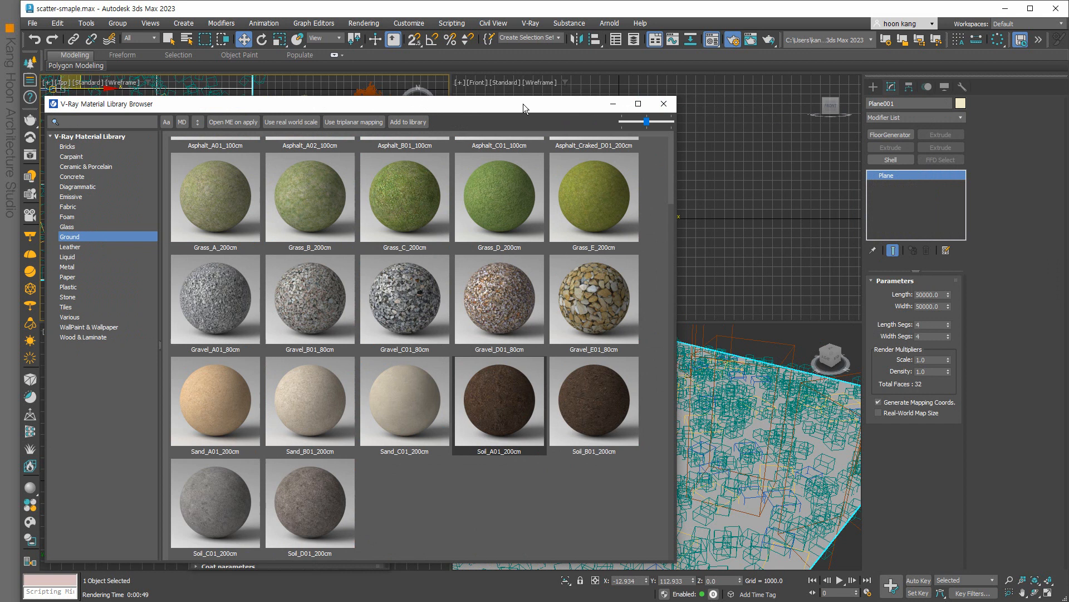
pyautogui.click(614, 105)
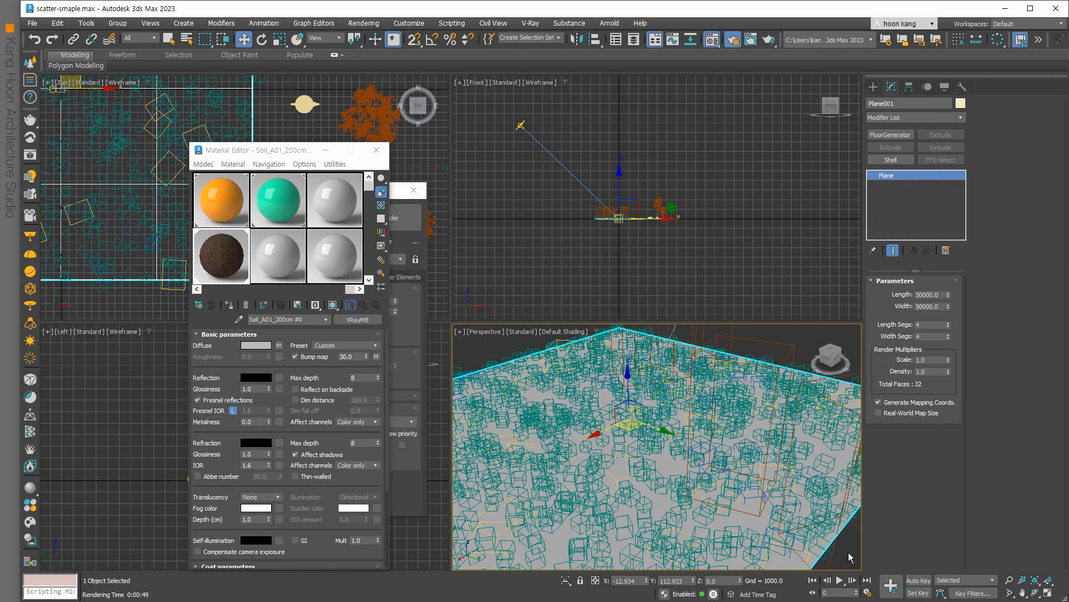
# Orbit the Perspective view across the scatter and start a V-Ray render.
pyautogui.click(1035, 594)
pyautogui.moveTo(719, 508); pyautogui.dragTo(656, 480)
pyautogui.scroll(4, 656, 480)
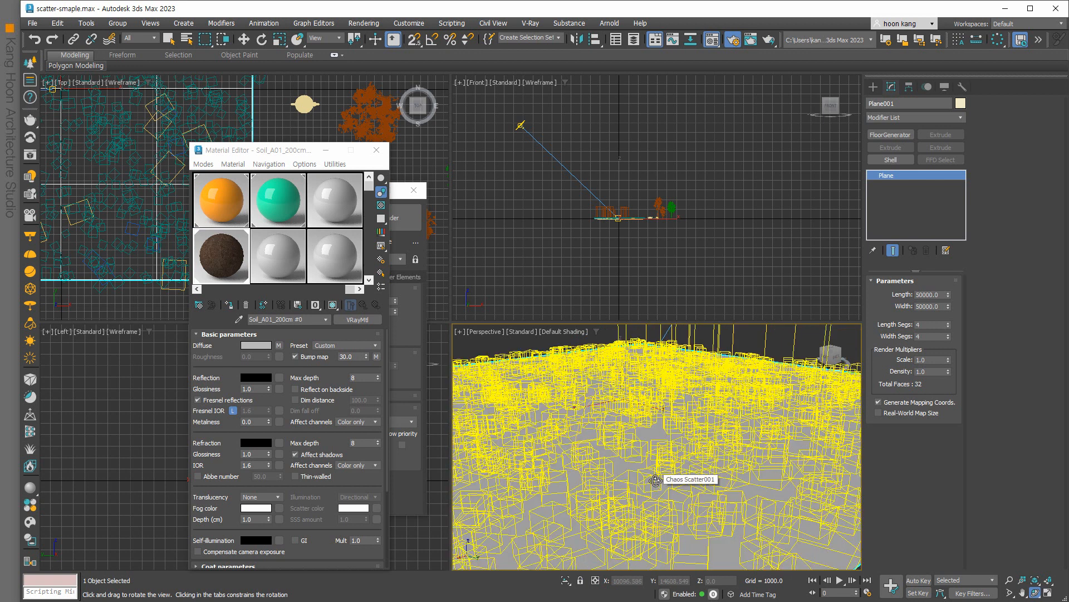
pyautogui.hotkey('shift', 'q')
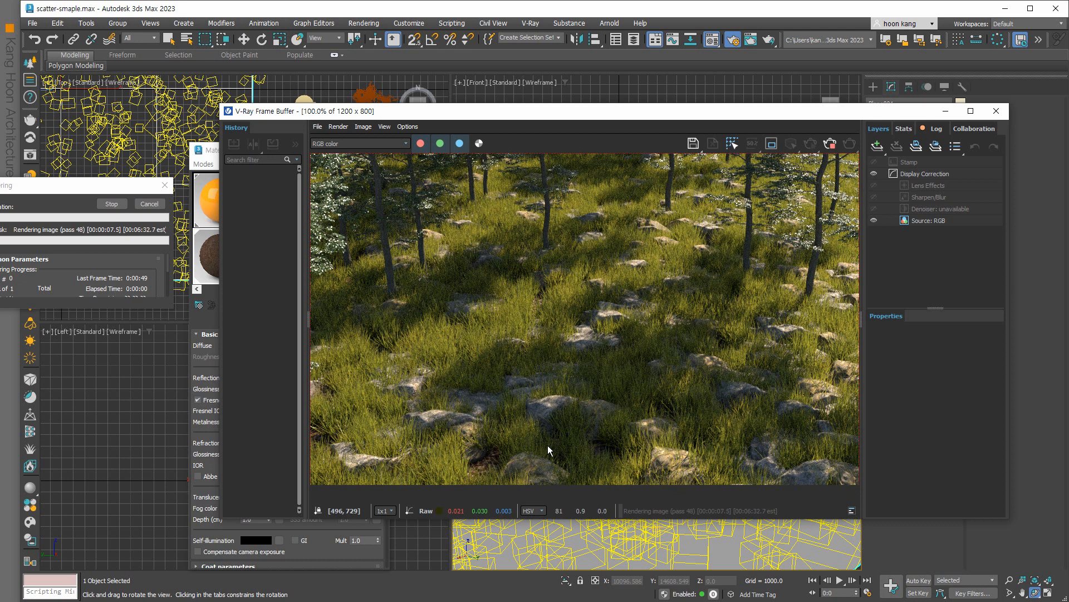
# Zoom and enlarge the V-Ray Frame Buffer to watch the progressive forest render.
pyautogui.scroll(-1, 548, 444)
pyautogui.scroll(1, 549, 443)
pyautogui.scroll(-1, 549, 443)
pyautogui.scroll(1, 549, 443)
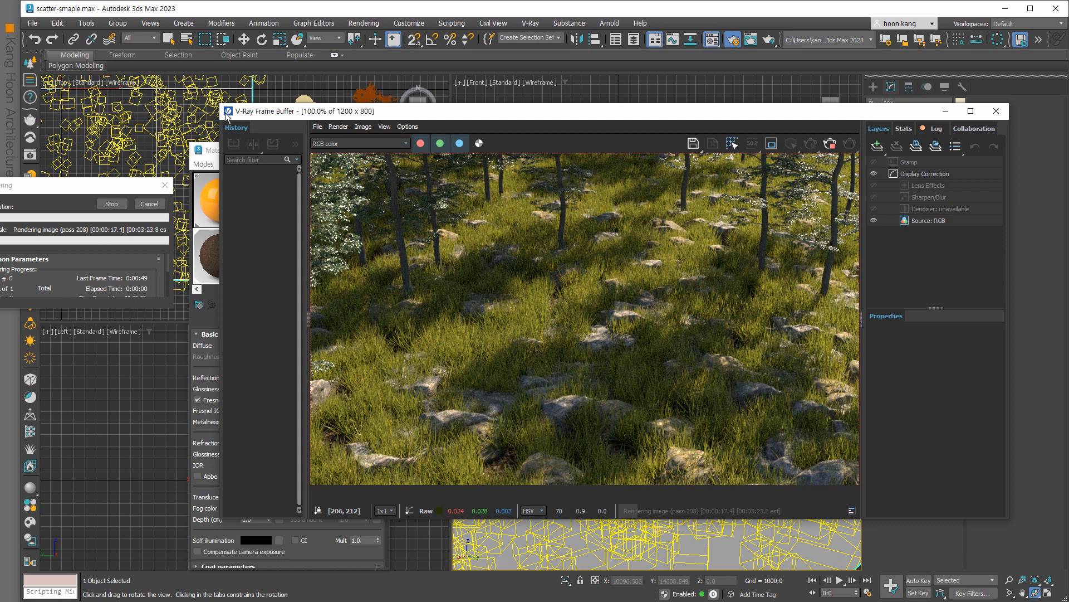
pyautogui.moveTo(206, 90); pyautogui.dragTo(98, 23)
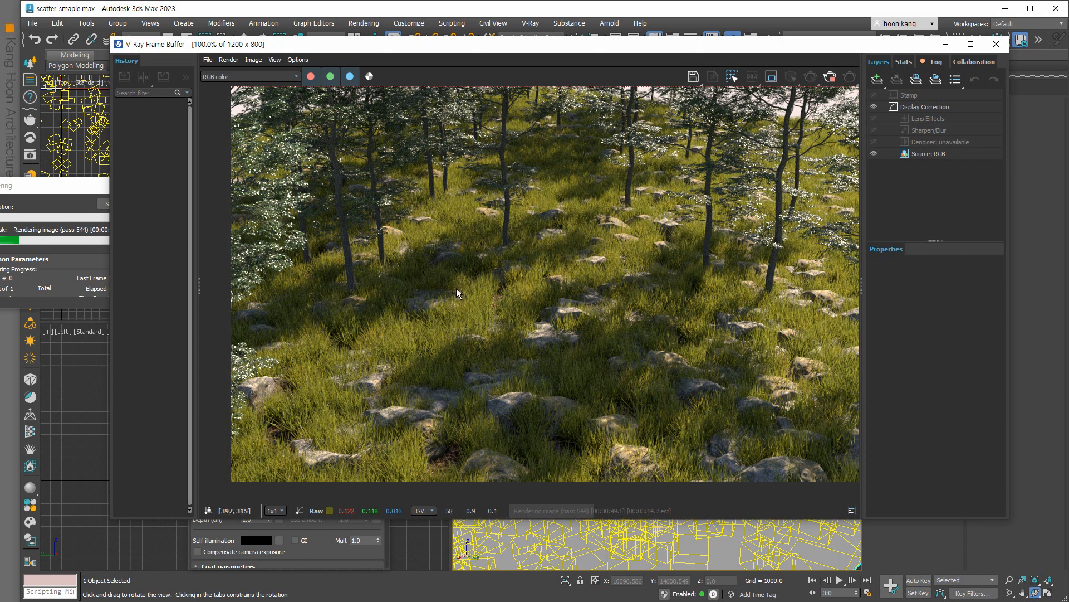
# Stop the forest render at pass 816 and minimize the V-Ray Frame Buffer.
pyautogui.moveTo(42, 182); pyautogui.dragTo(79, 198)
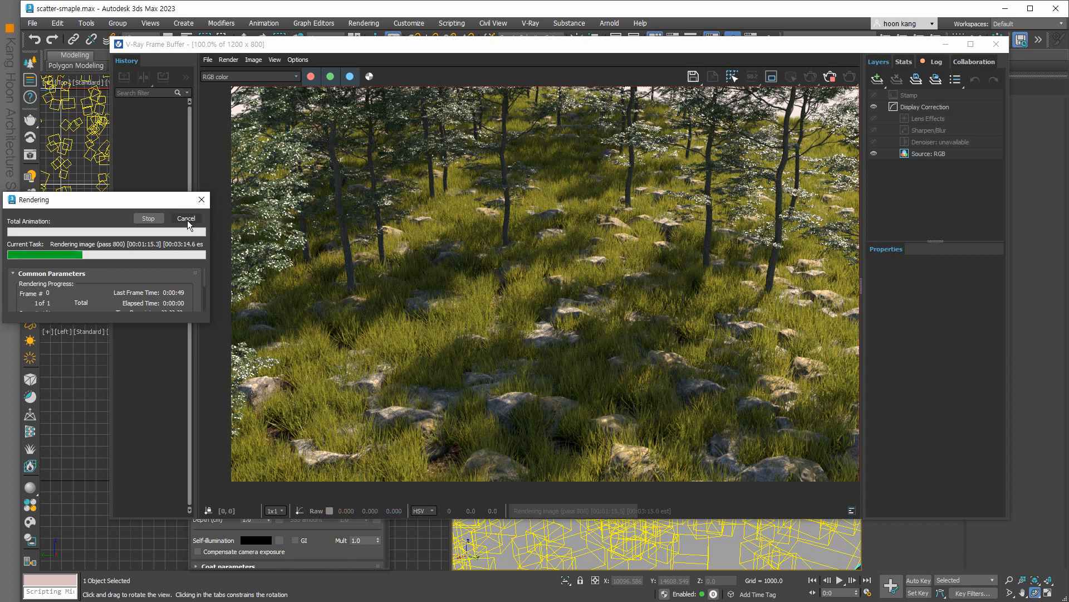
pyautogui.click(151, 219)
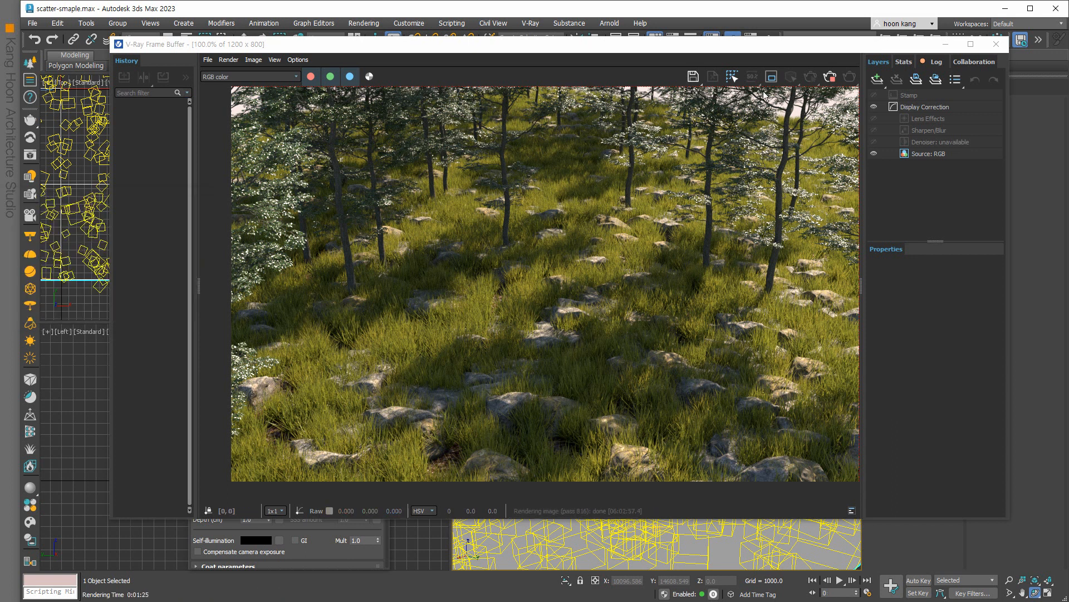
pyautogui.click(945, 44)
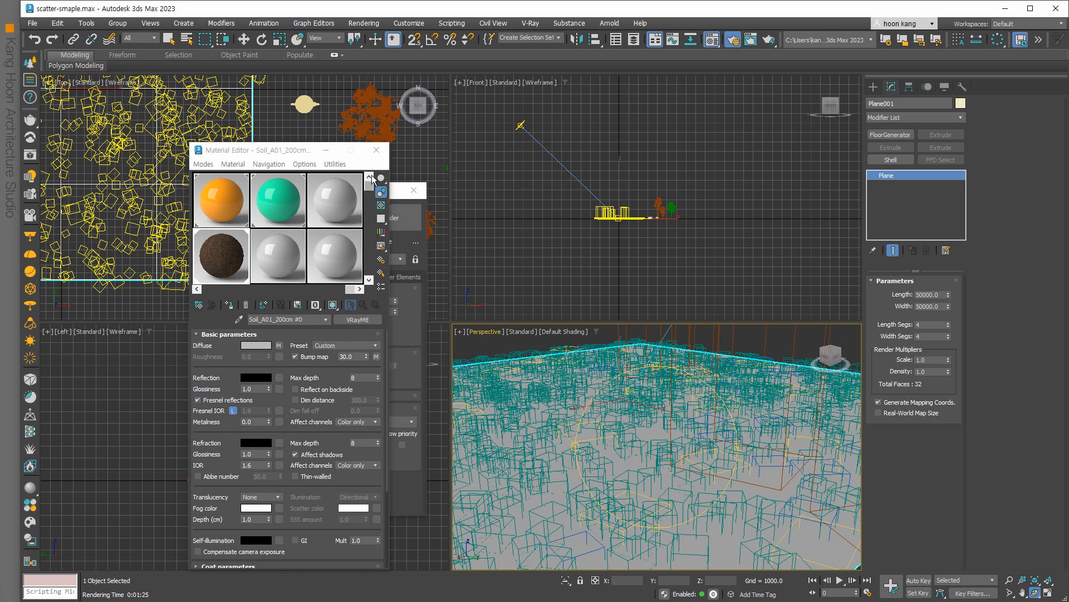
# Close the Material Editor, after briefly reopening it, and then close Render Setup.
pyautogui.click(378, 152)
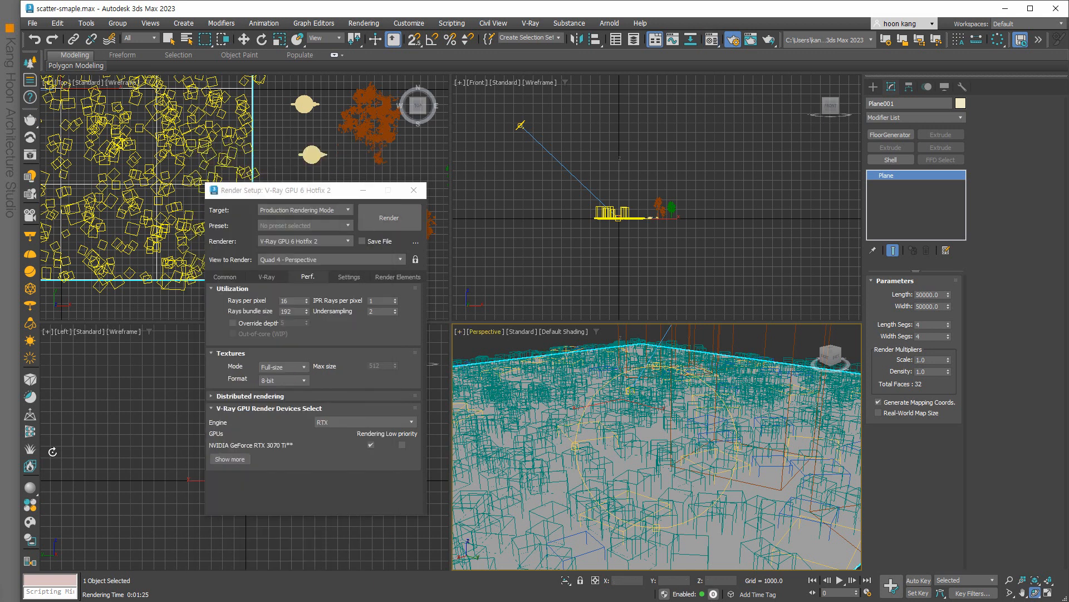
pyautogui.click(30, 488)
pyautogui.click(31, 509)
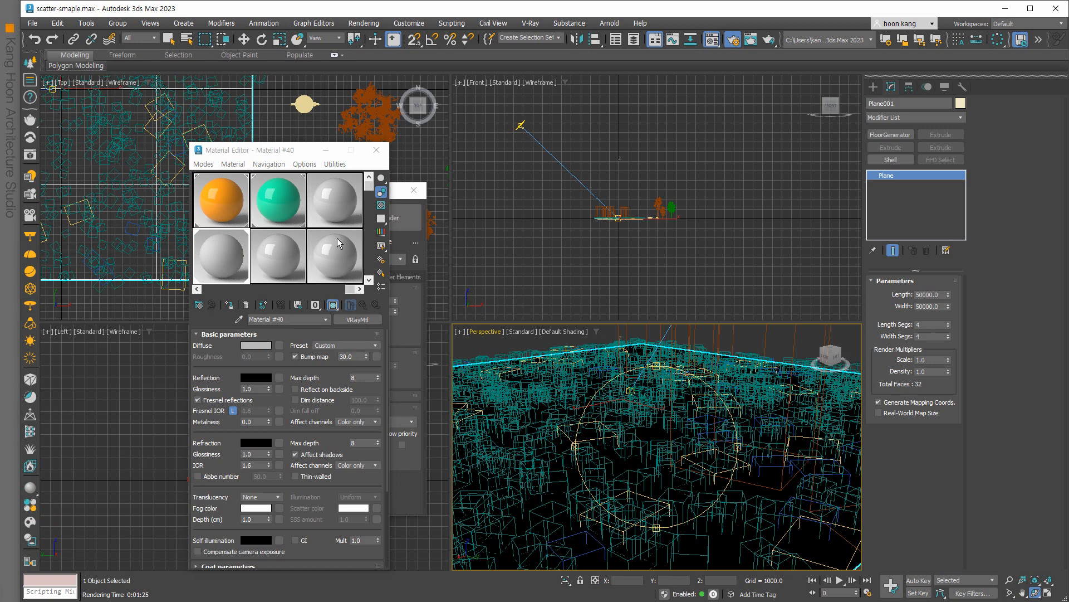
pyautogui.click(377, 149)
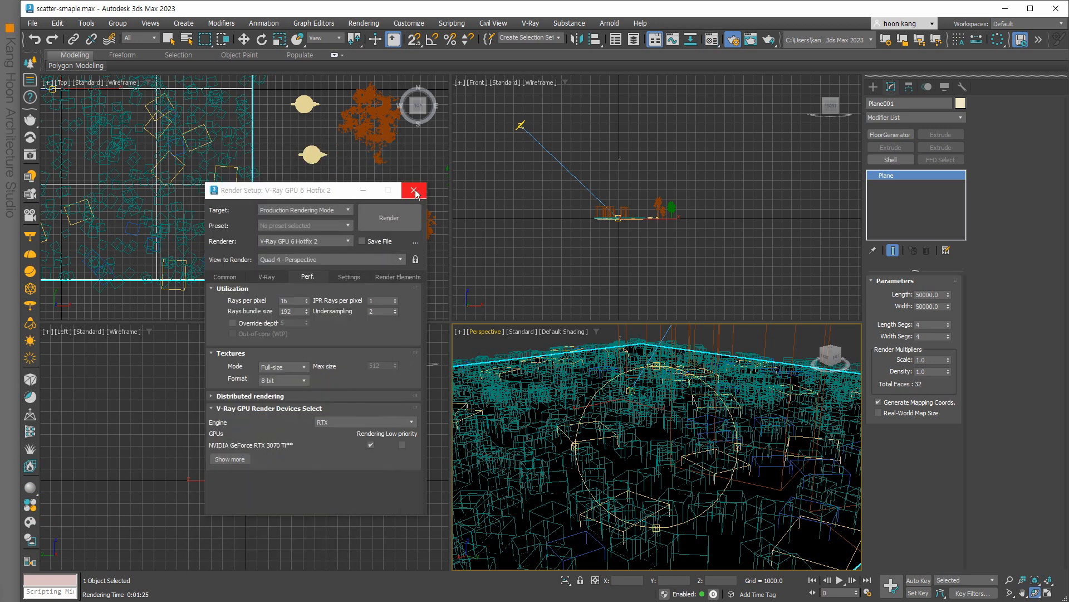
pyautogui.click(414, 191)
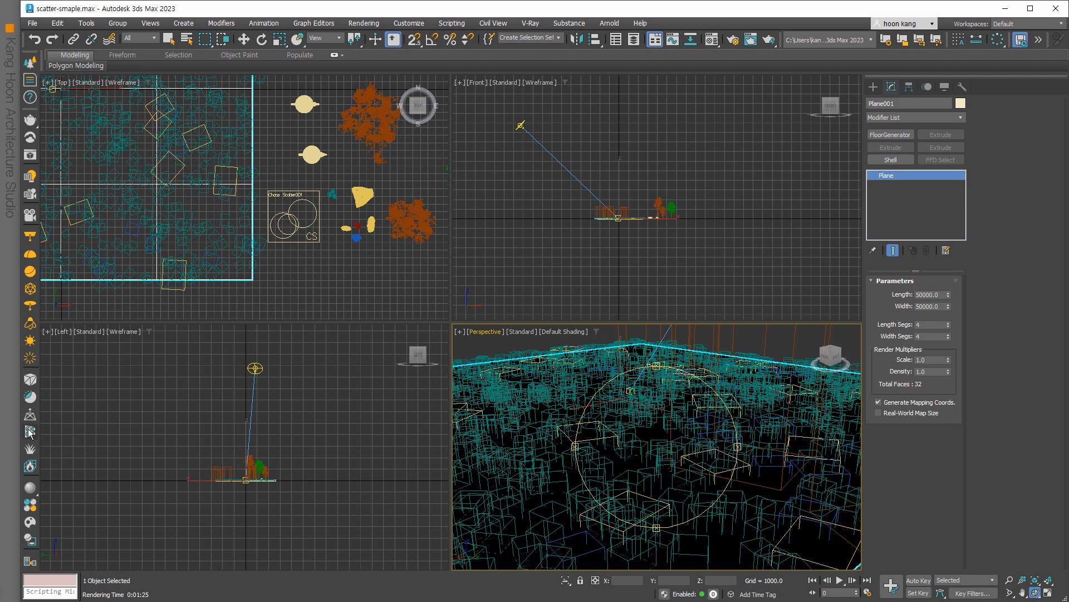
# Open the Chaos Cosmos browser, centre it, and go back from the 'Country' results to Home.
pyautogui.click(30, 527)
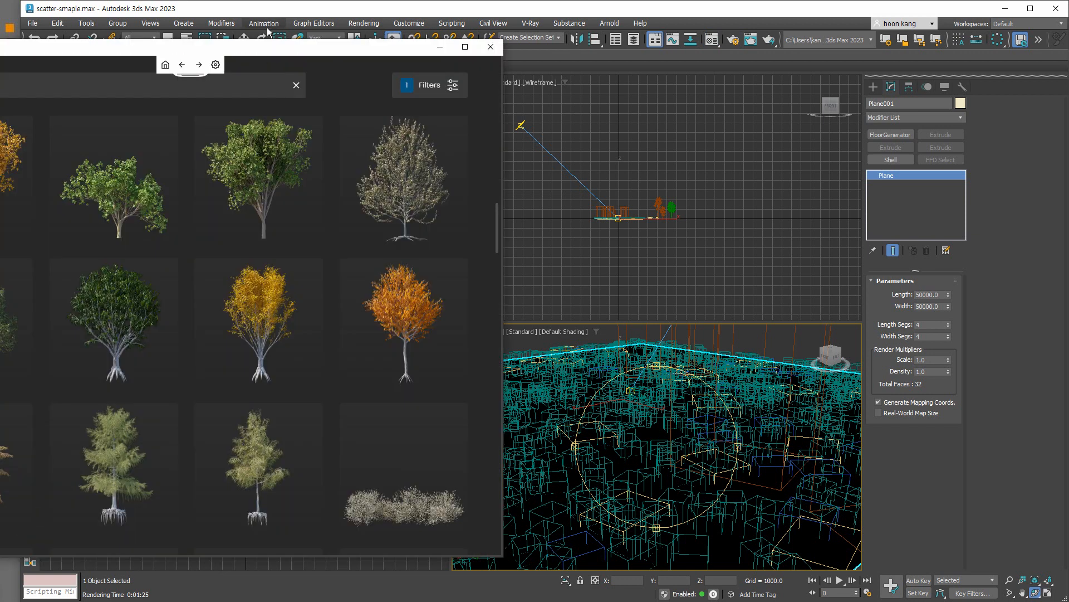
pyautogui.moveTo(270, 52); pyautogui.dragTo(677, 52)
pyautogui.scroll(3, 544, 200)
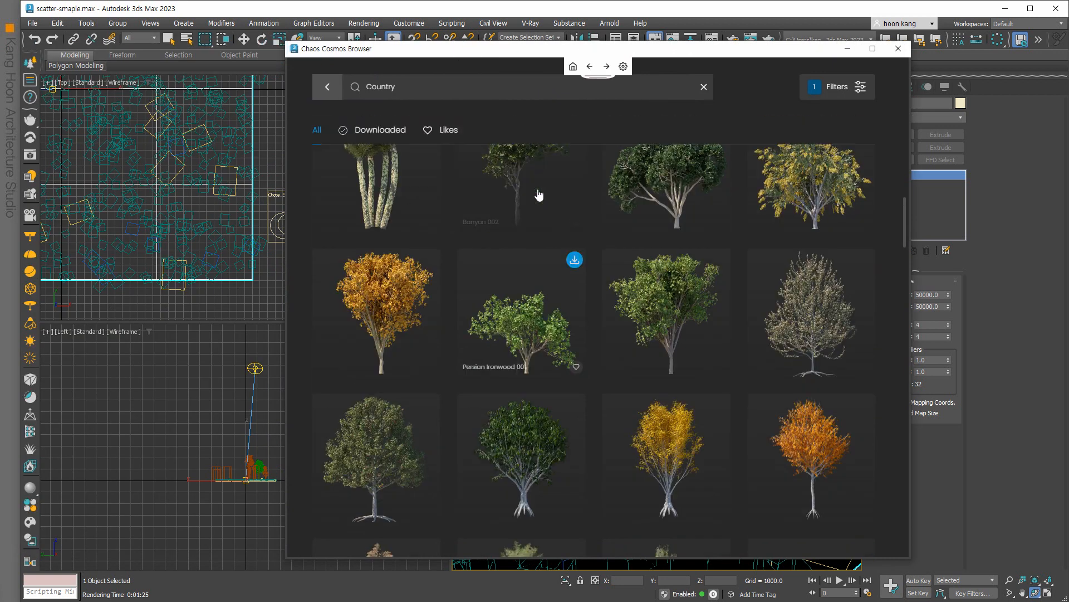
pyautogui.scroll(-2, 545, 199)
pyautogui.scroll(-8, 642, 269)
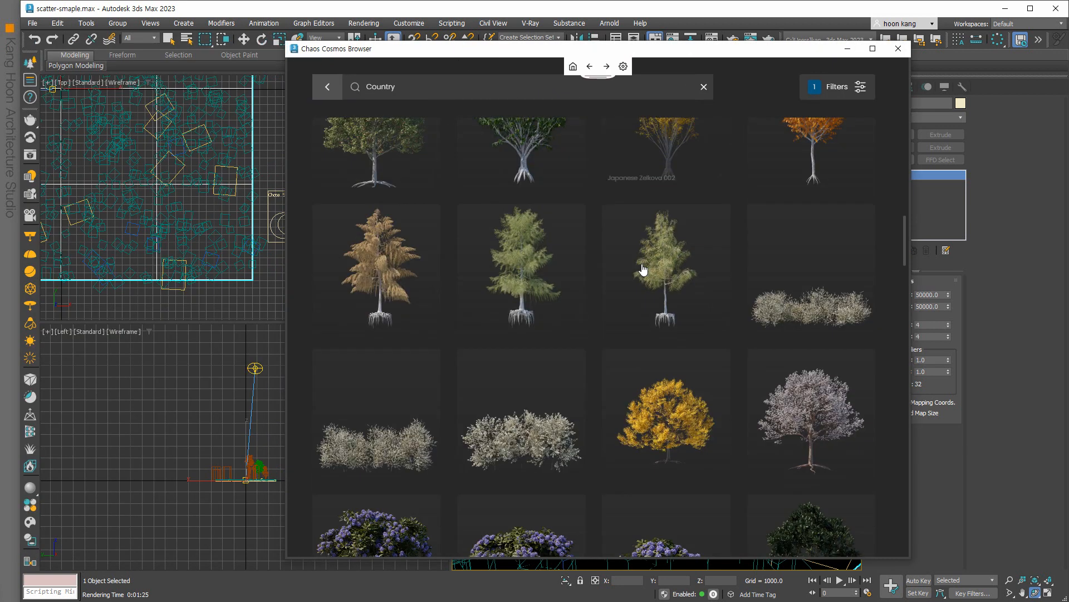
pyautogui.scroll(-15, 640, 269)
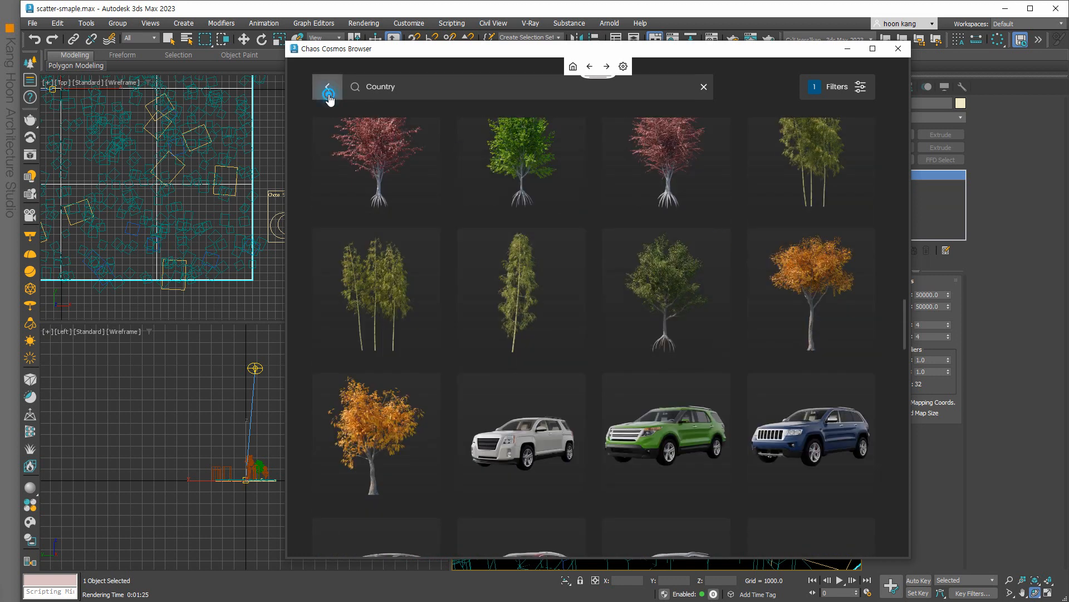
pyautogui.click(328, 87)
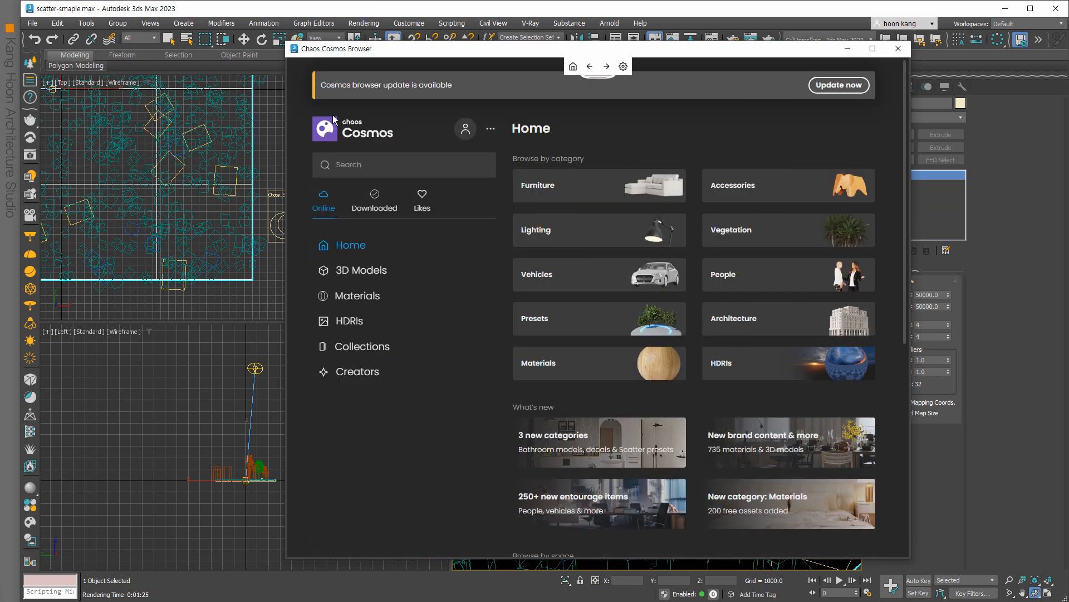
# Browse the Cosmos Presets, Furniture, Tables and Lighting categories.
pyautogui.click(644, 310)
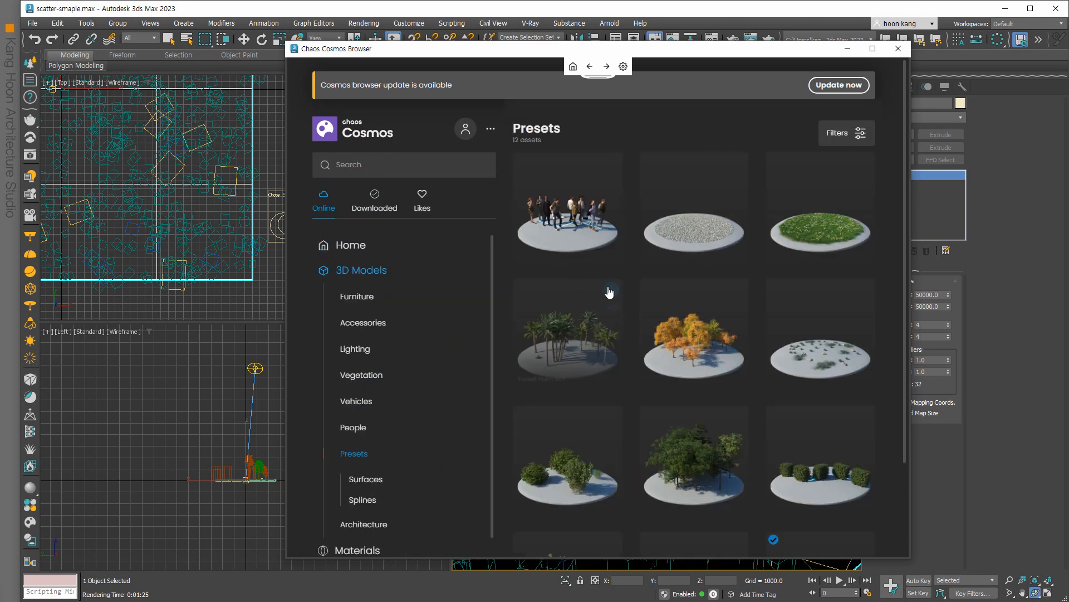
pyautogui.scroll(-2, 607, 288)
pyautogui.scroll(-1, 673, 382)
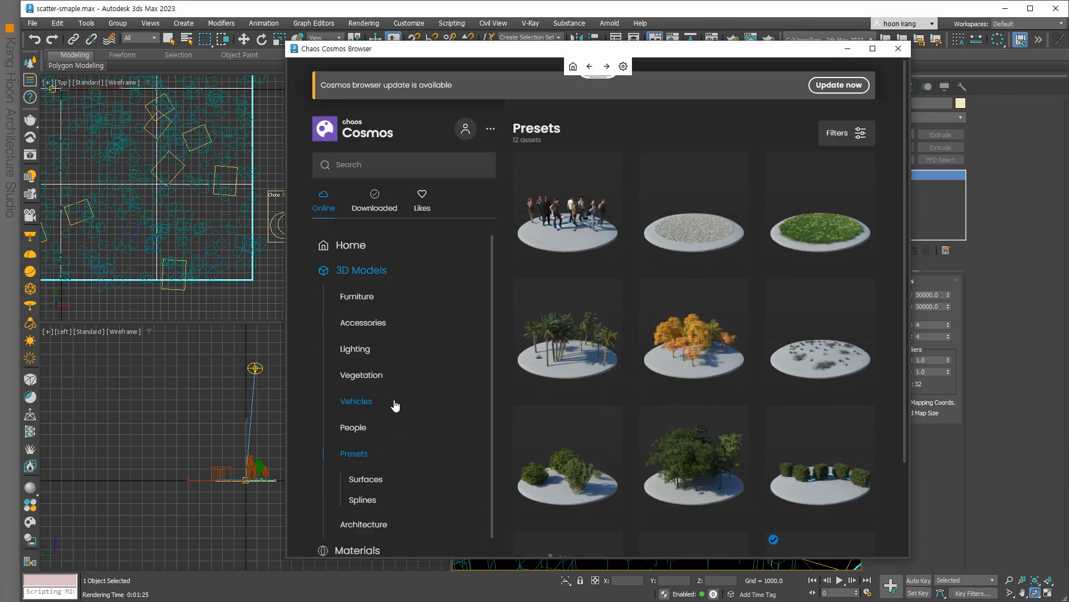
pyautogui.click(358, 299)
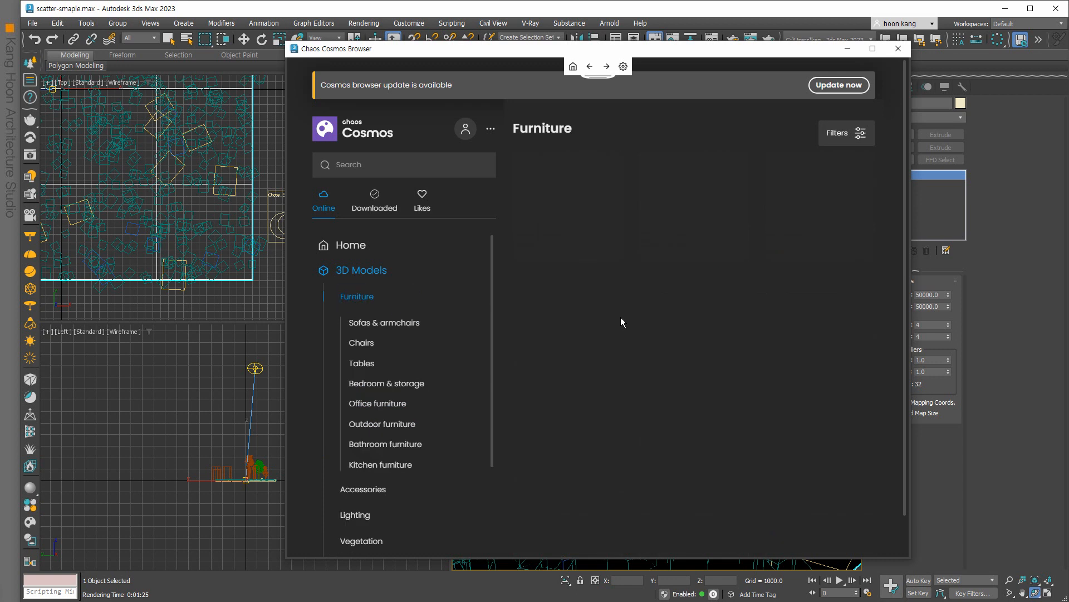
pyautogui.scroll(-6, 612, 295)
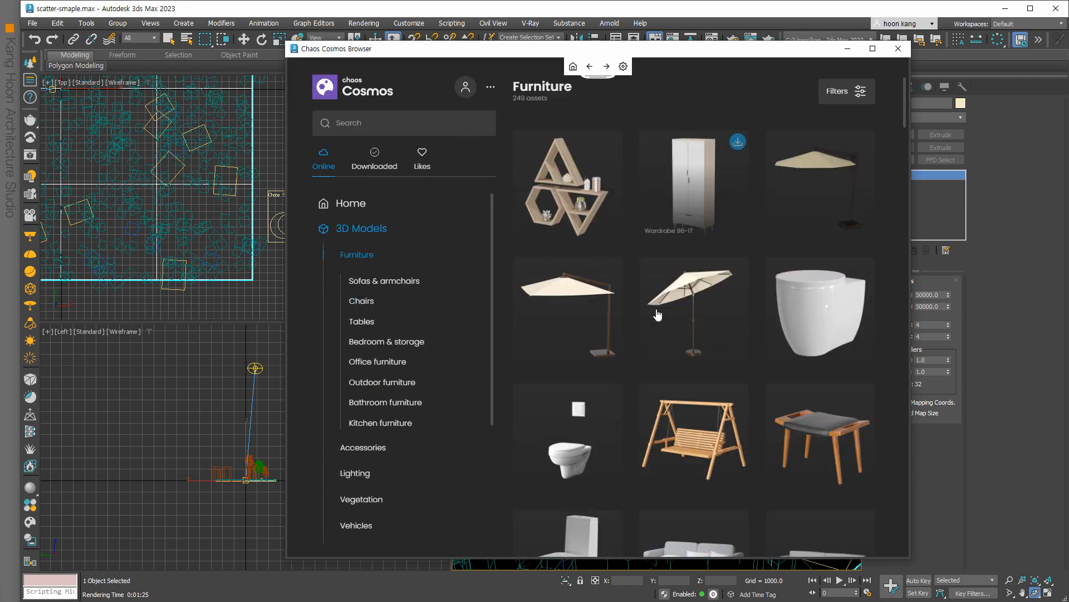
pyautogui.click(376, 331)
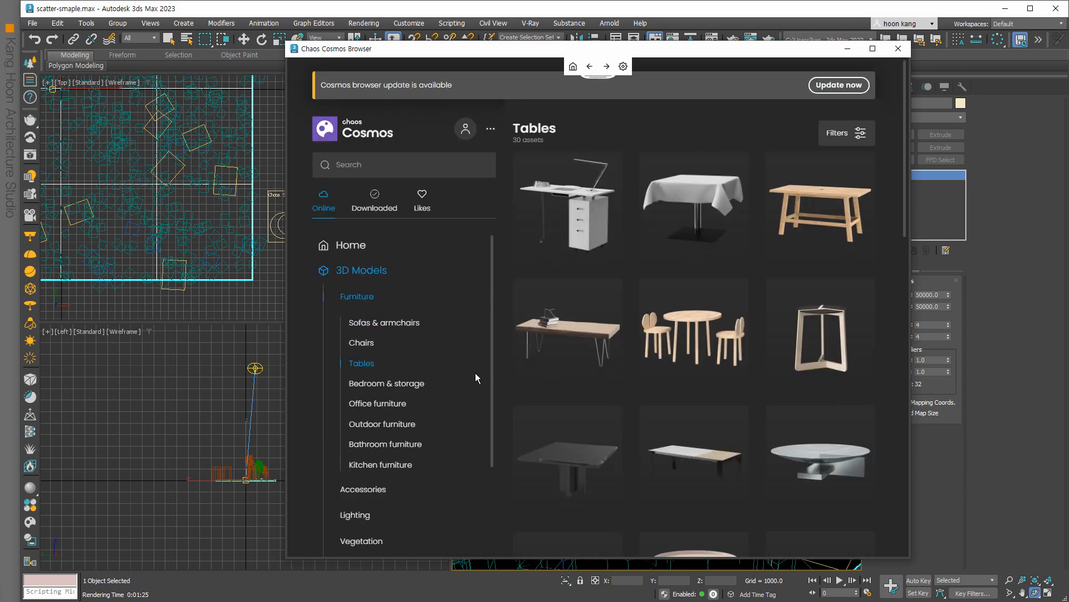
pyautogui.scroll(-5, 573, 372)
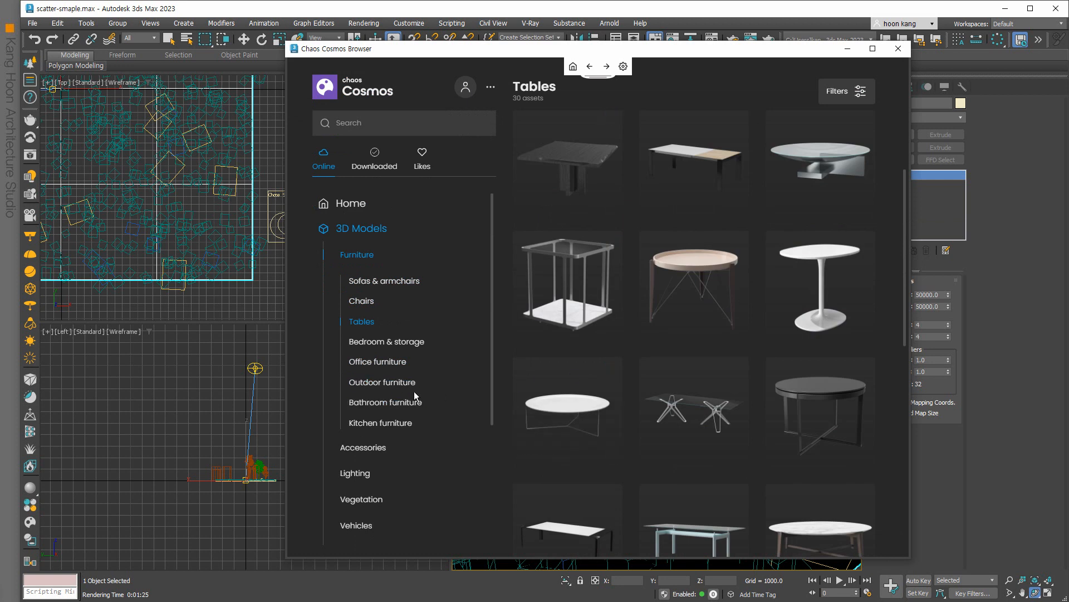
pyautogui.click(366, 479)
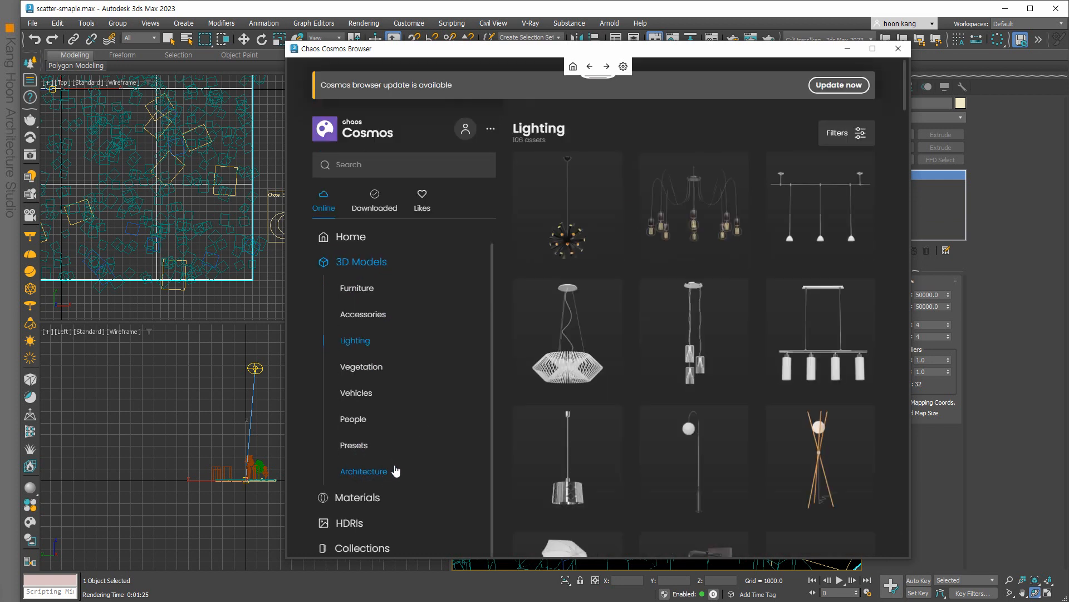
# Look through Concrete materials, then show 3D Models > Vehicles and move the browser aside.
pyautogui.click(377, 500)
pyautogui.click(363, 392)
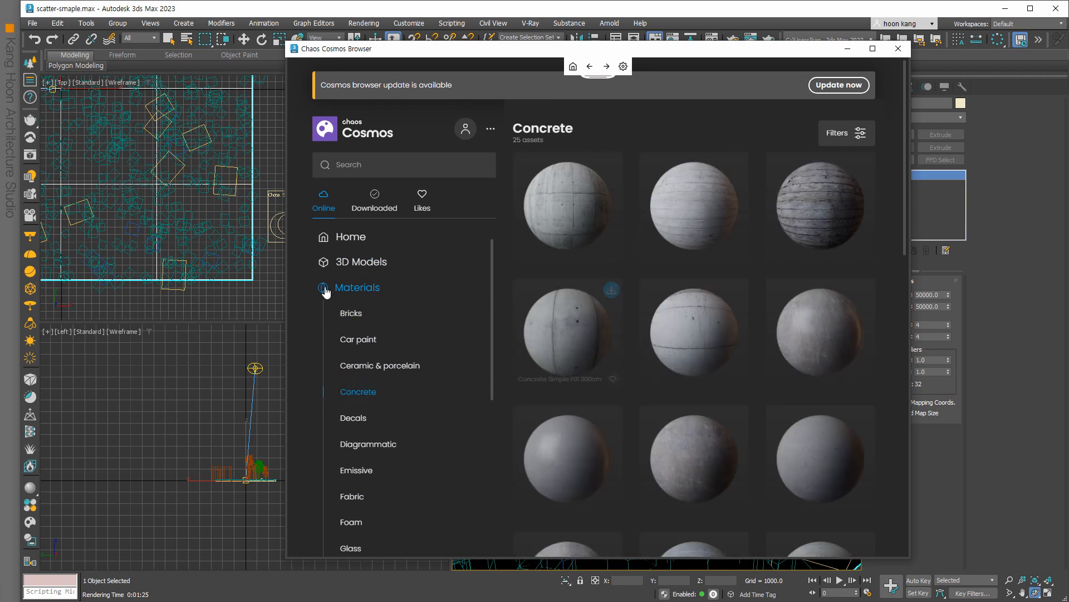
pyautogui.click(333, 288)
pyautogui.click(324, 288)
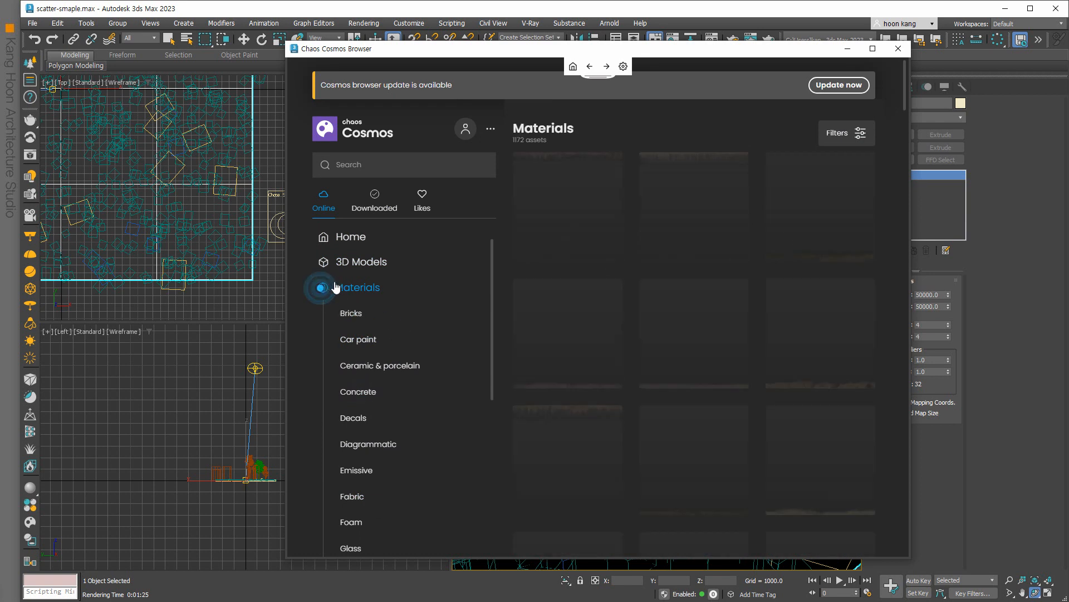
pyautogui.click(361, 265)
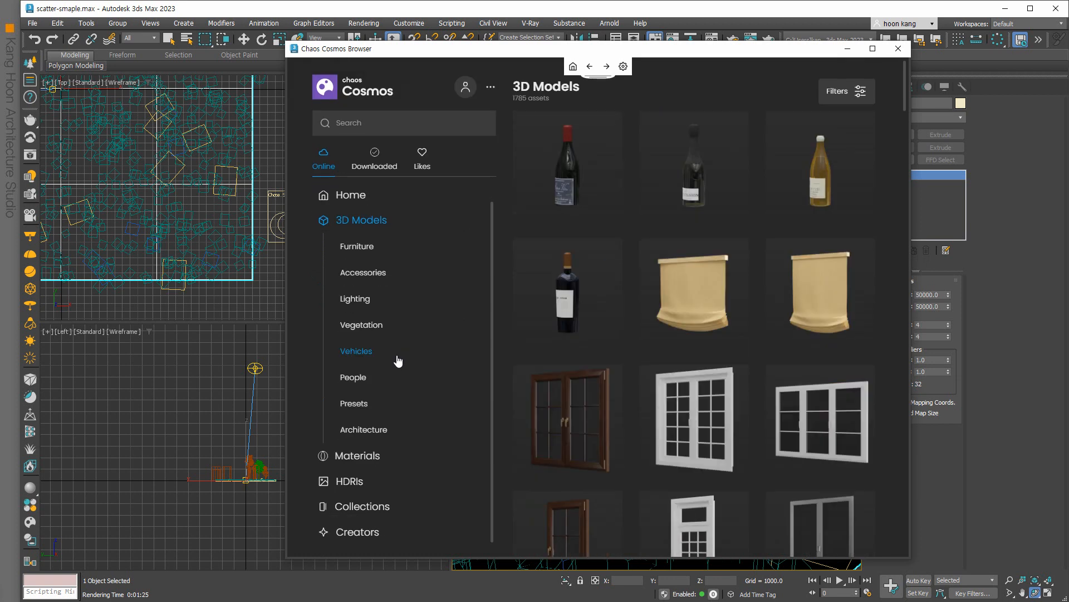
pyautogui.scroll(-6, 650, 363)
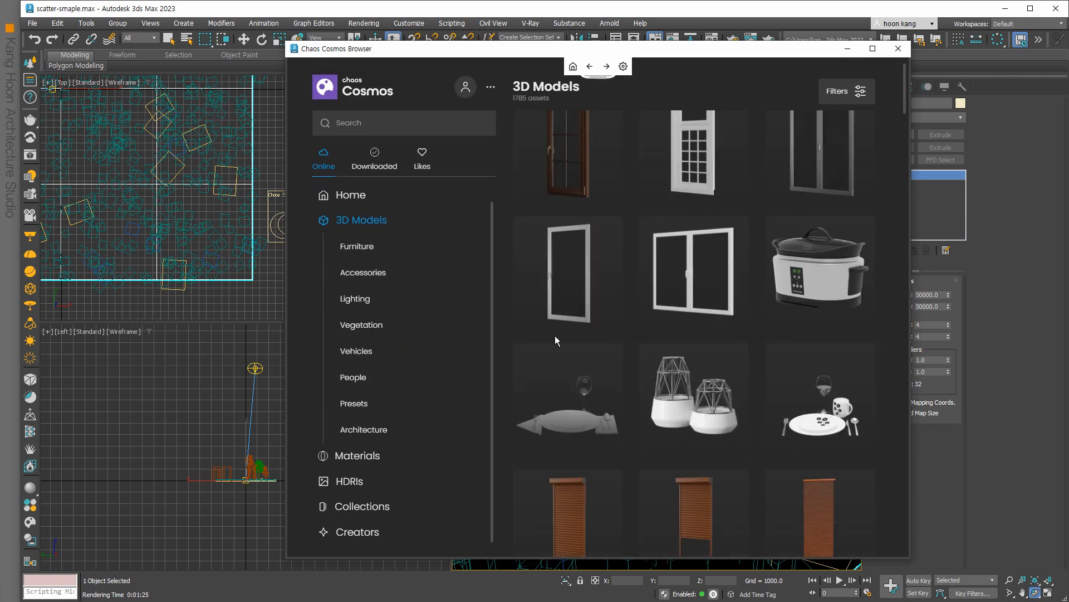
pyautogui.click(365, 352)
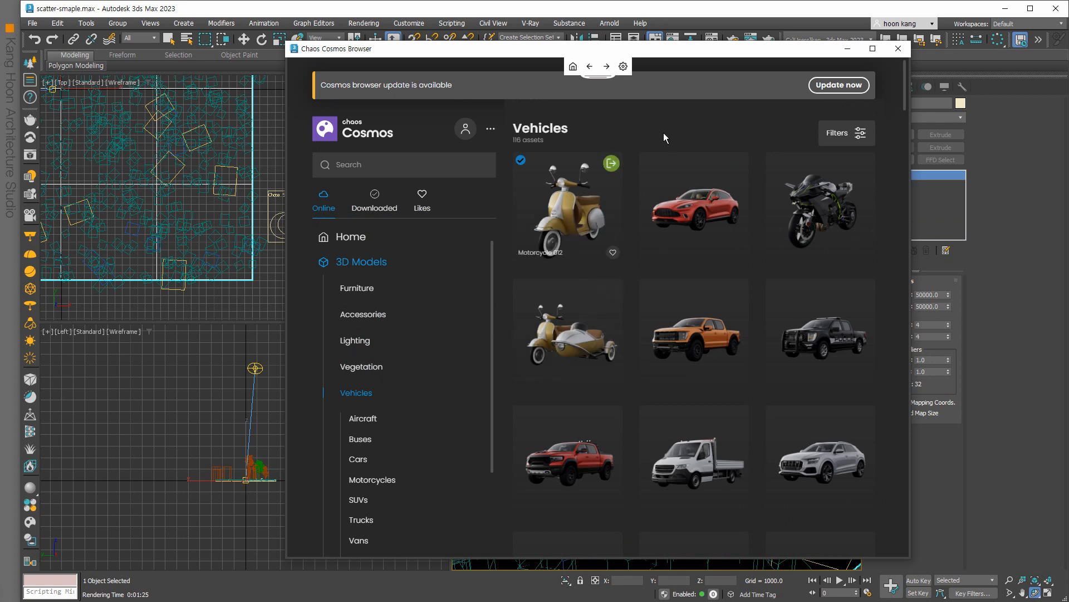
pyautogui.moveTo(709, 53); pyautogui.dragTo(260, 72)
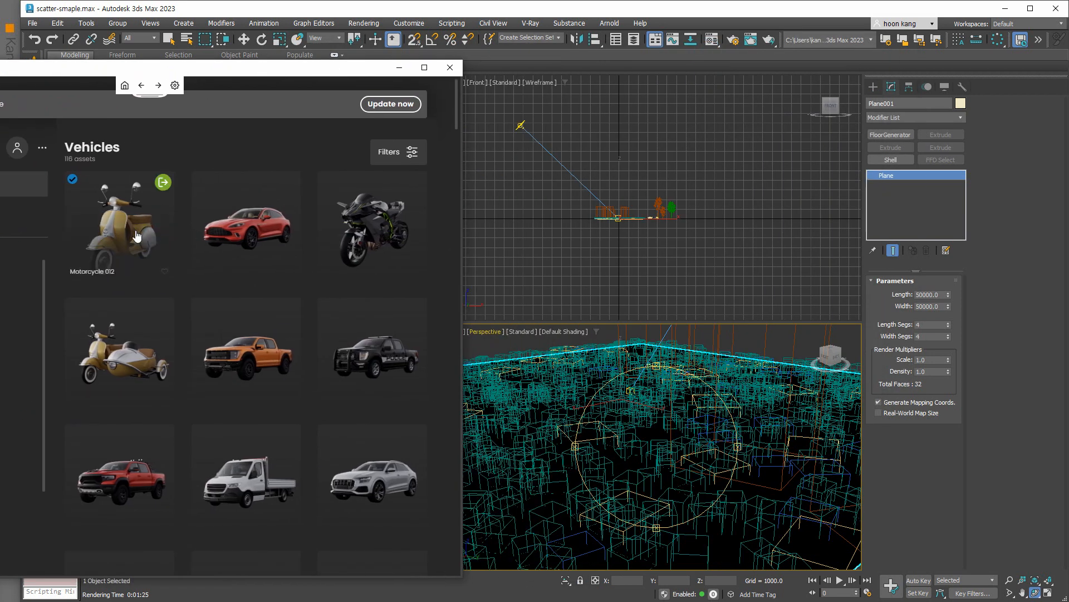
# Import the yellow Cosmos scooter into the scene and put the browser away.
pyautogui.click(136, 235)
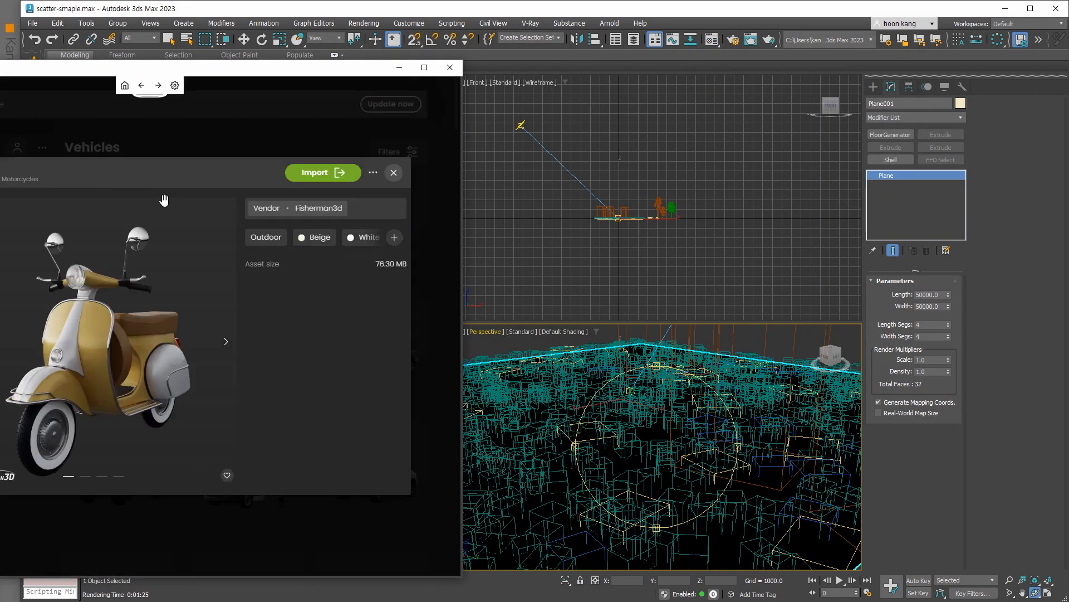
pyautogui.click(338, 173)
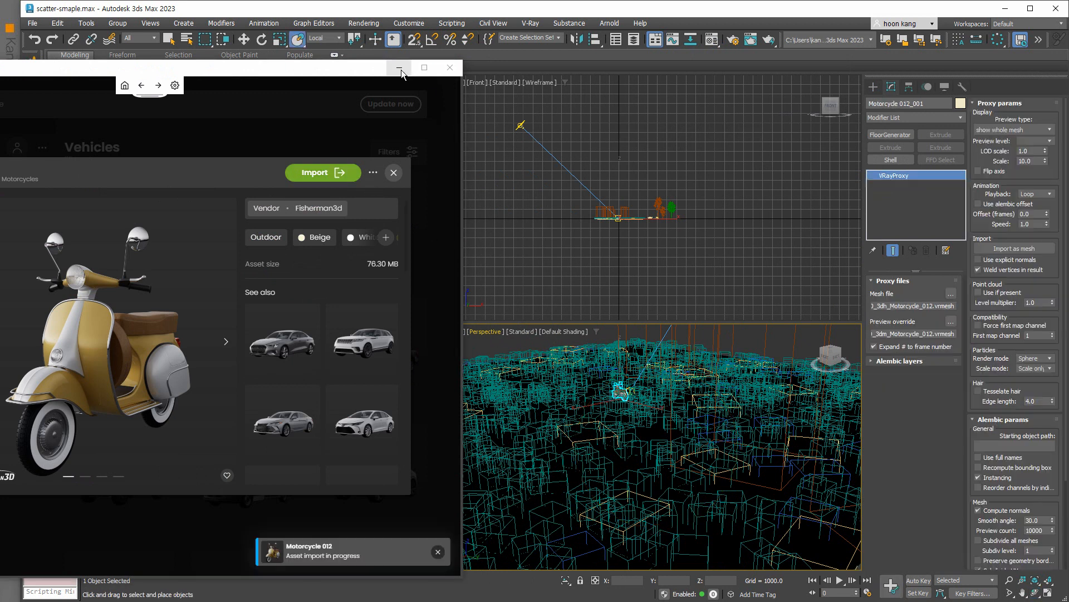
pyautogui.click(399, 68)
pyautogui.scroll(-9, 309, 281)
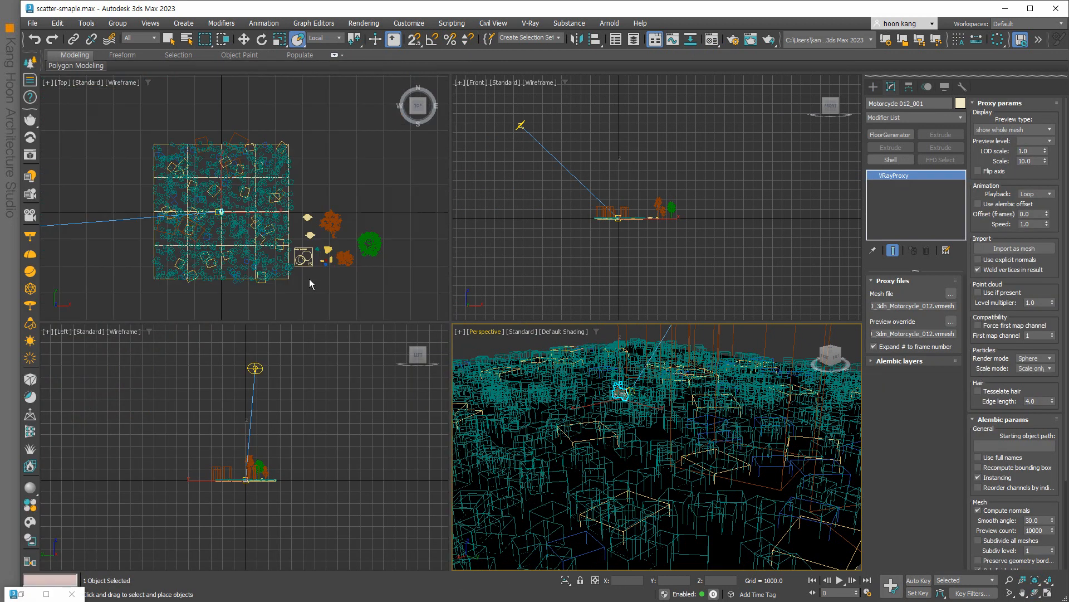
pyautogui.scroll(7, 266, 246)
pyautogui.scroll(6, 291, 262)
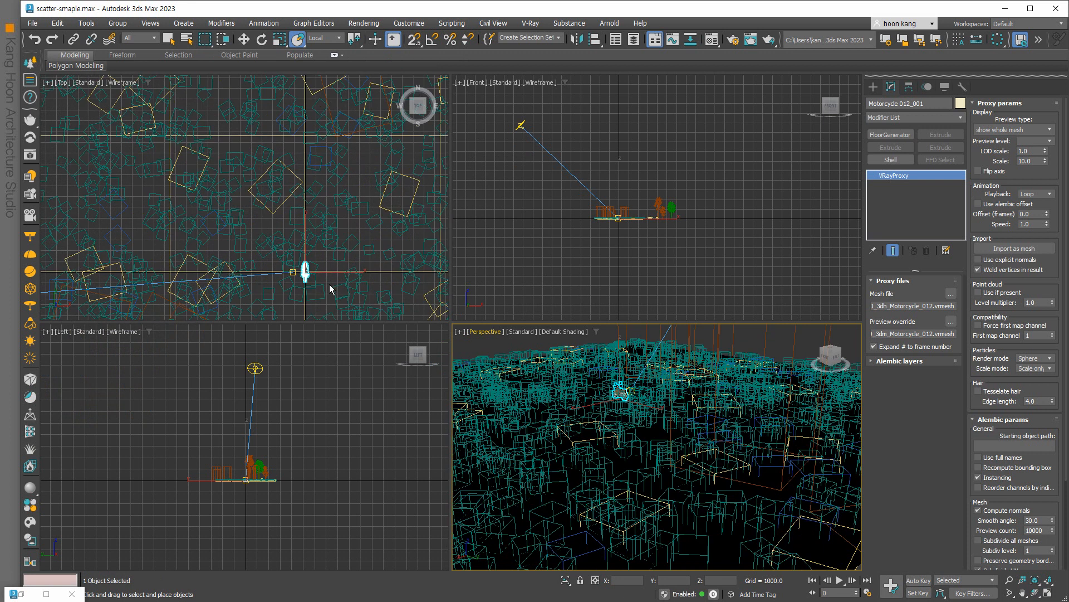
pyautogui.scroll(-2, 291, 265)
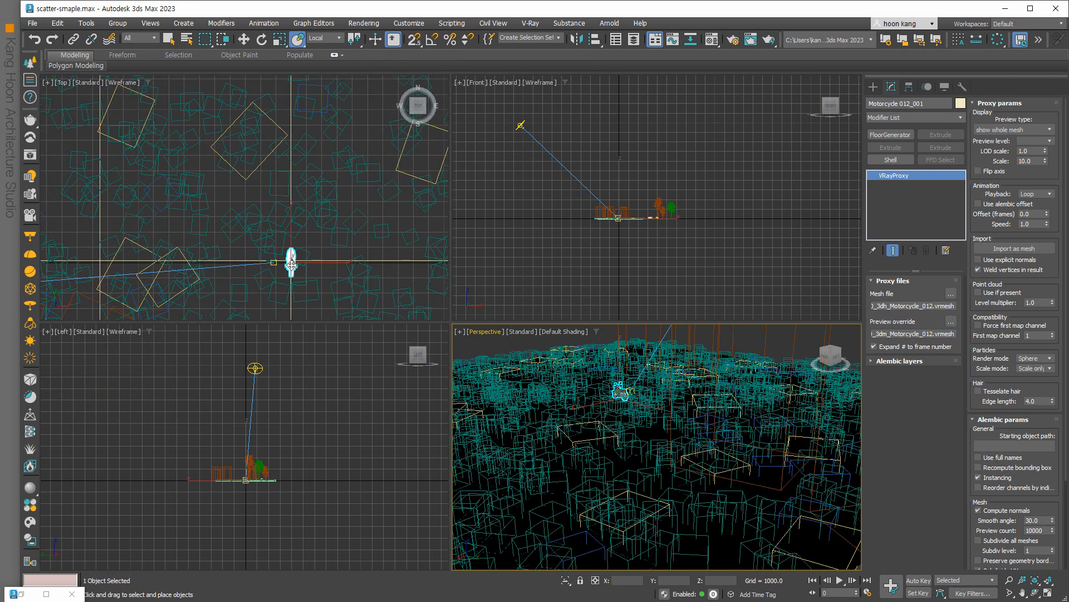
# Uniformly scale the scooter up to about 991%.
pyautogui.click(278, 39)
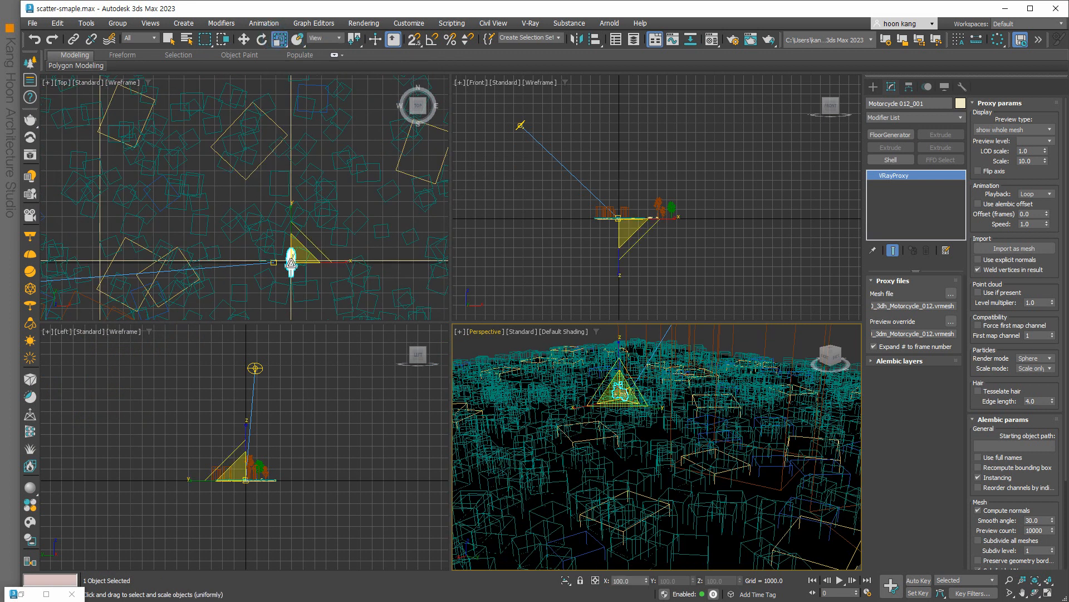
pyautogui.moveTo(291, 260); pyautogui.dragTo(668, 356)
pyautogui.moveTo(673, 409); pyautogui.dragTo(675, 471, button='middle')
pyautogui.scroll(-2, 677, 466)
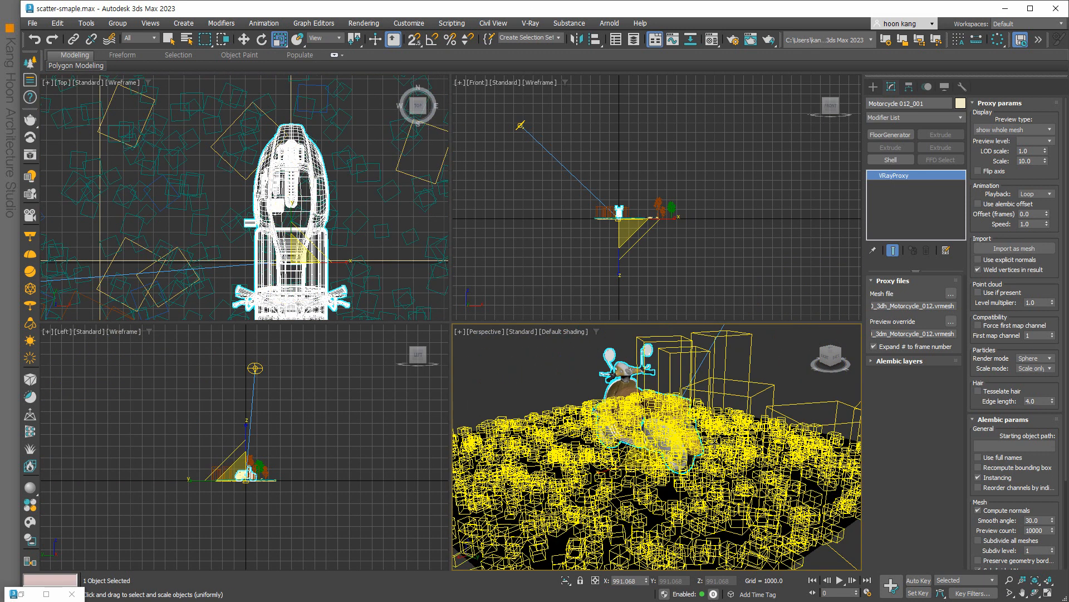
pyautogui.scroll(5, 616, 222)
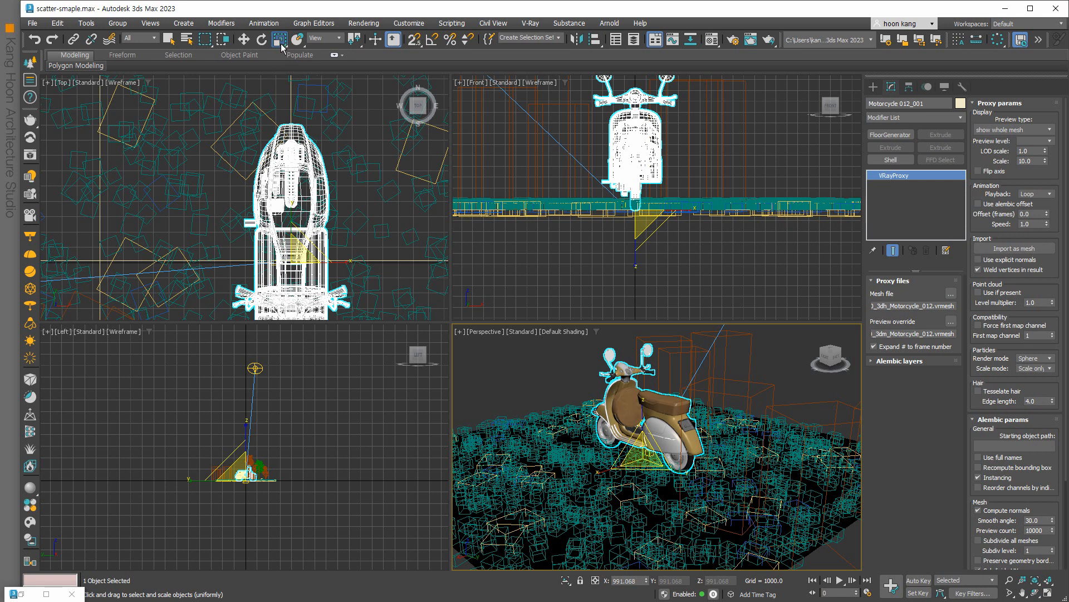
# Rotate the scooter about -178° around Z, raise the view angle, and render.
pyautogui.click(262, 39)
pyautogui.scroll(-3, 334, 225)
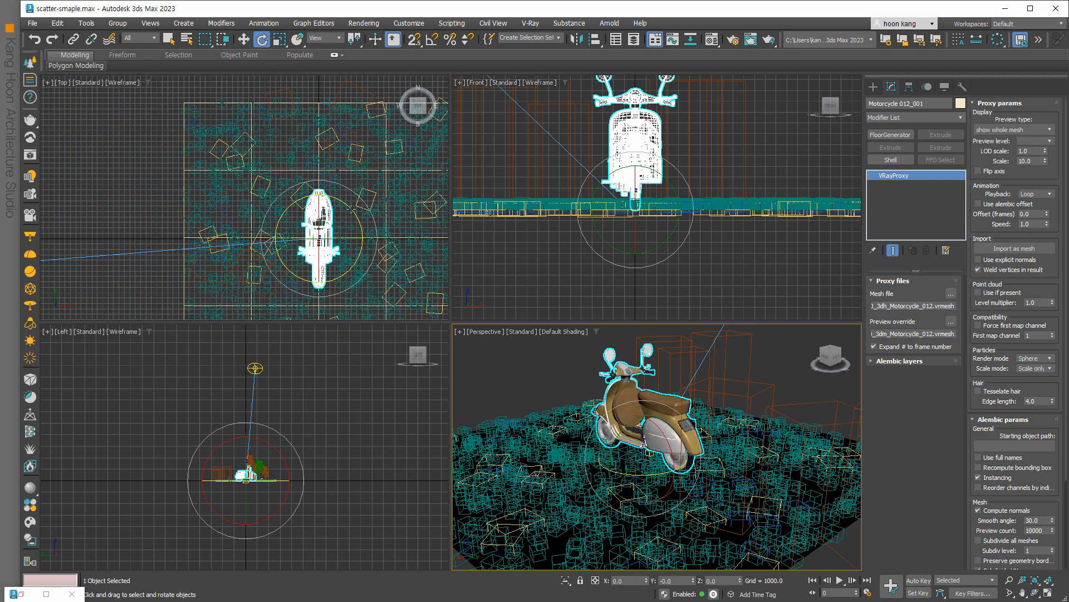
pyautogui.moveTo(351, 209); pyautogui.dragTo(230, 394)
pyautogui.moveTo(337, 203); pyautogui.dragTo(377, 315)
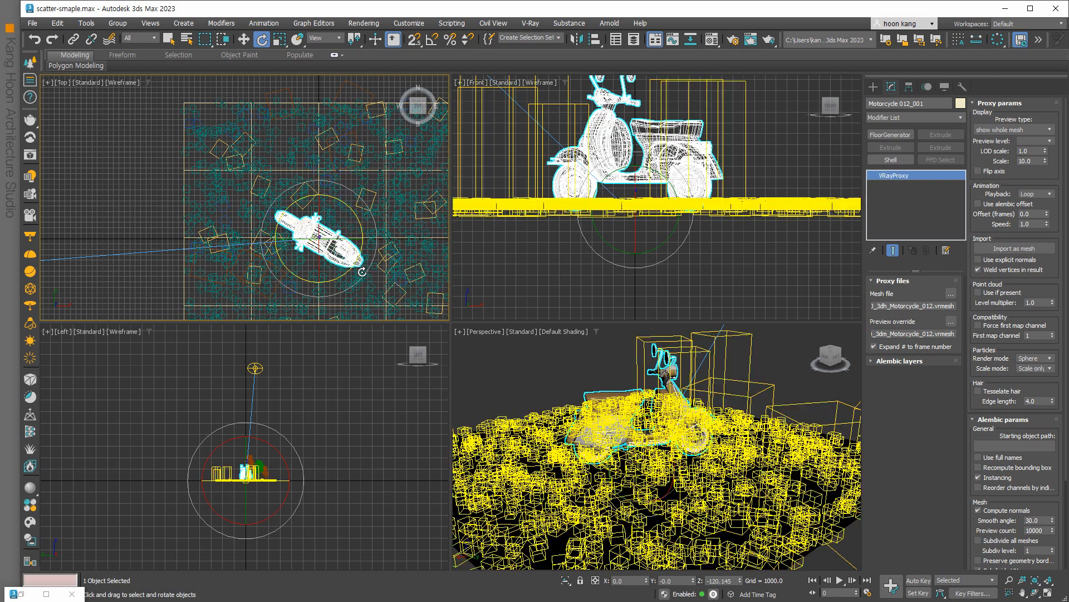
pyautogui.moveTo(339, 201); pyautogui.dragTo(331, 378)
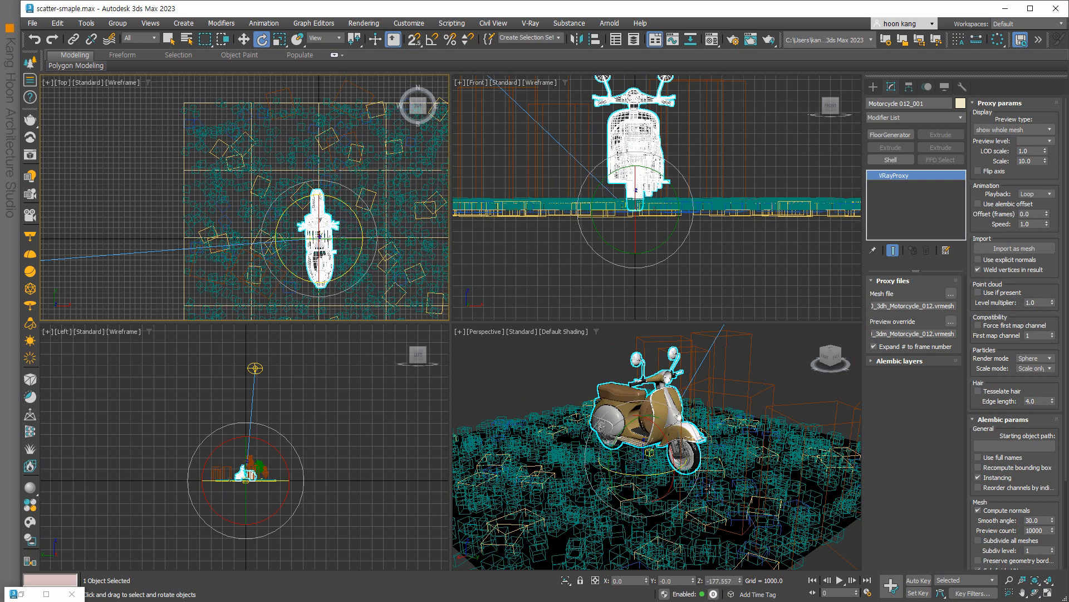
pyautogui.keyDown('alt'); pyautogui.moveTo(676, 481); pyautogui.dragTo(663, 482, button='middle'); pyautogui.keyUp('alt')
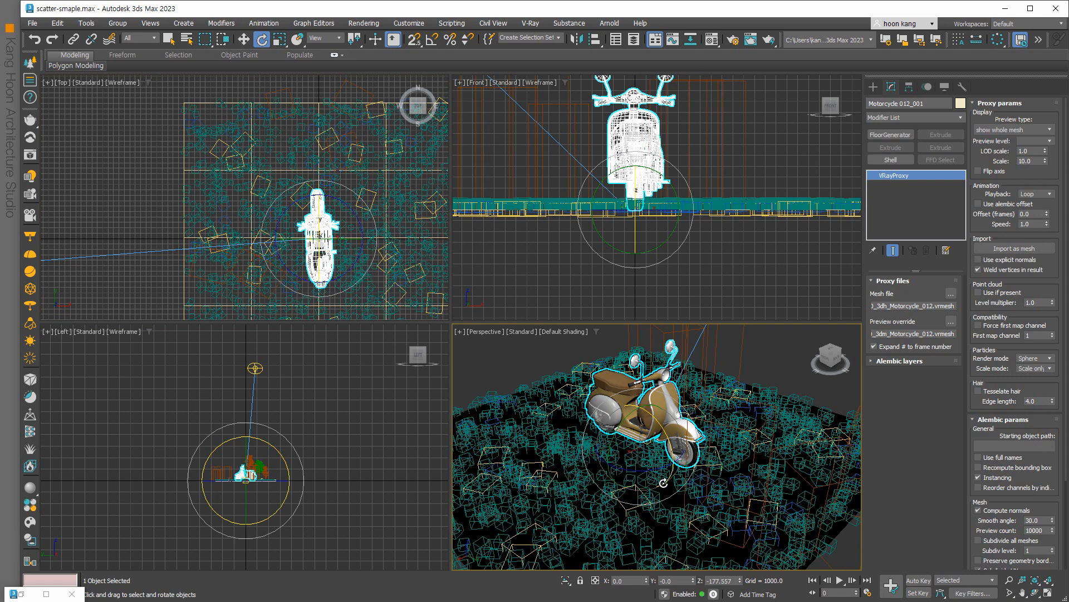
pyautogui.hotkey('shift', 'q')
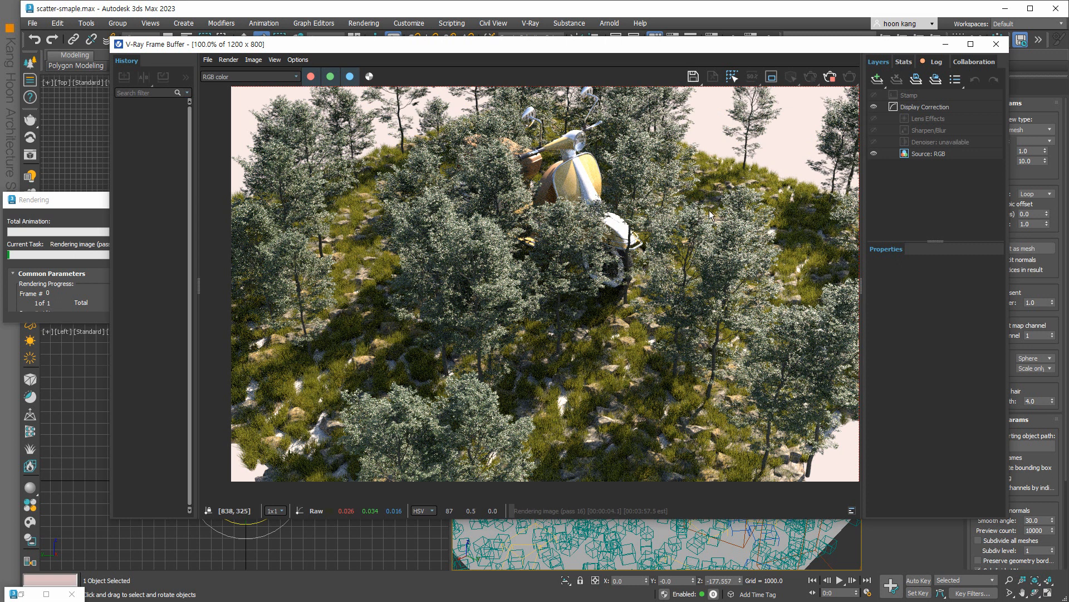
# Cancel the scooter render at pass 48 and close the V-Ray Frame Buffer.
pyautogui.click(75, 202)
pyautogui.click(179, 219)
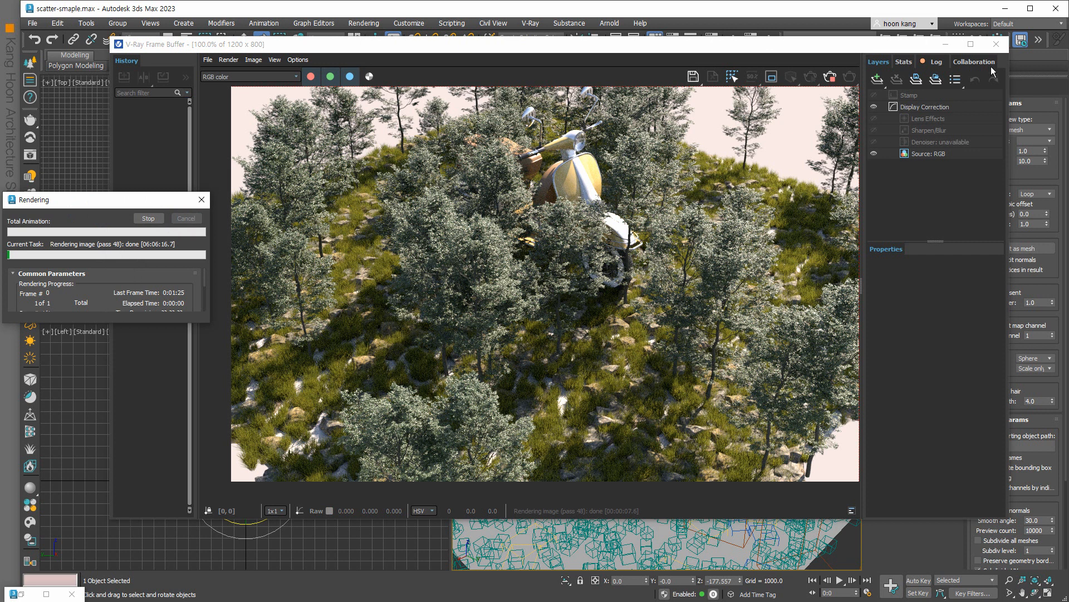
pyautogui.click(996, 44)
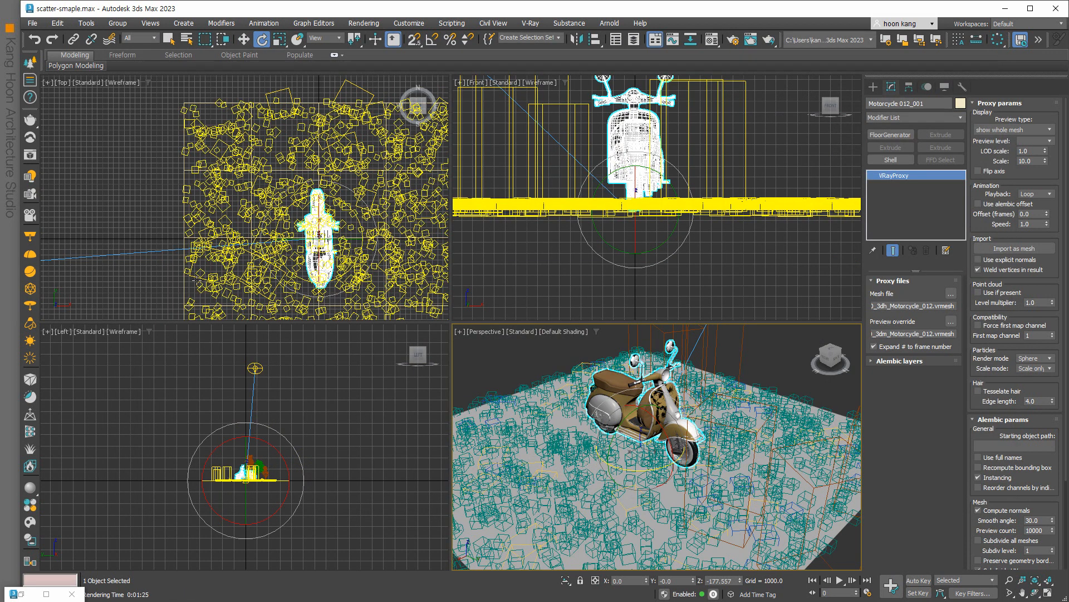
# Remove a tree entry and rock_07 from Chaos Scatter001's instanced model objects.
pyautogui.scroll(-5, 283, 231)
pyautogui.click(354, 267)
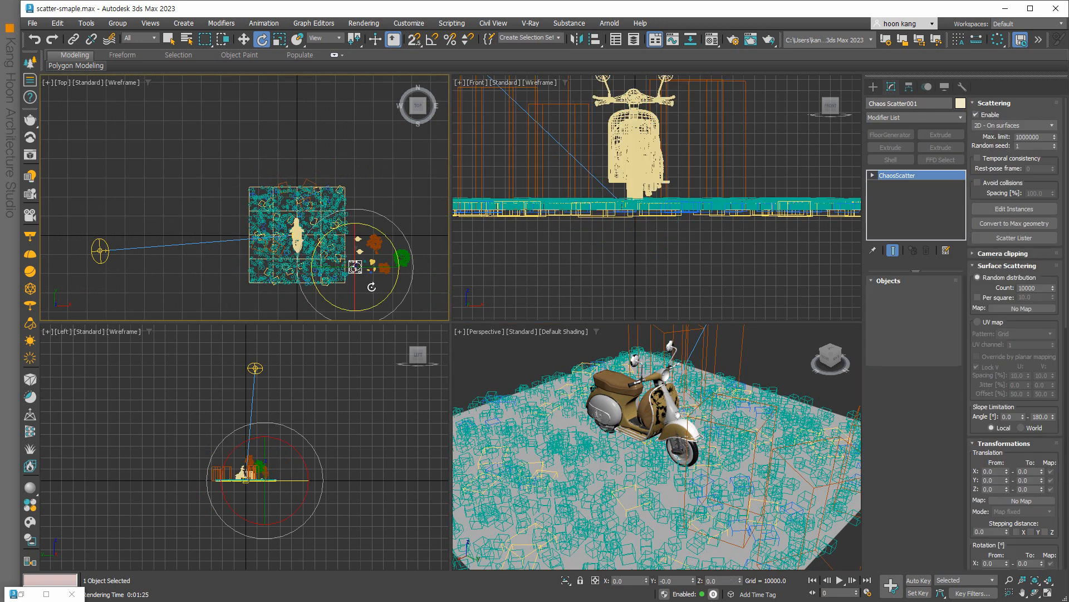
pyautogui.click(915, 407)
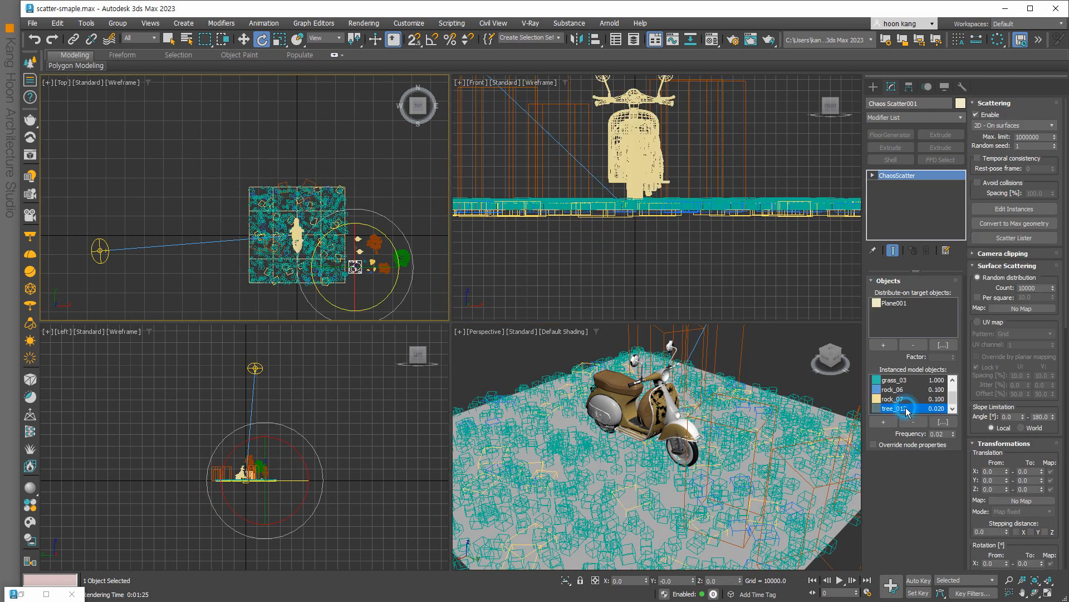
pyautogui.click(914, 422)
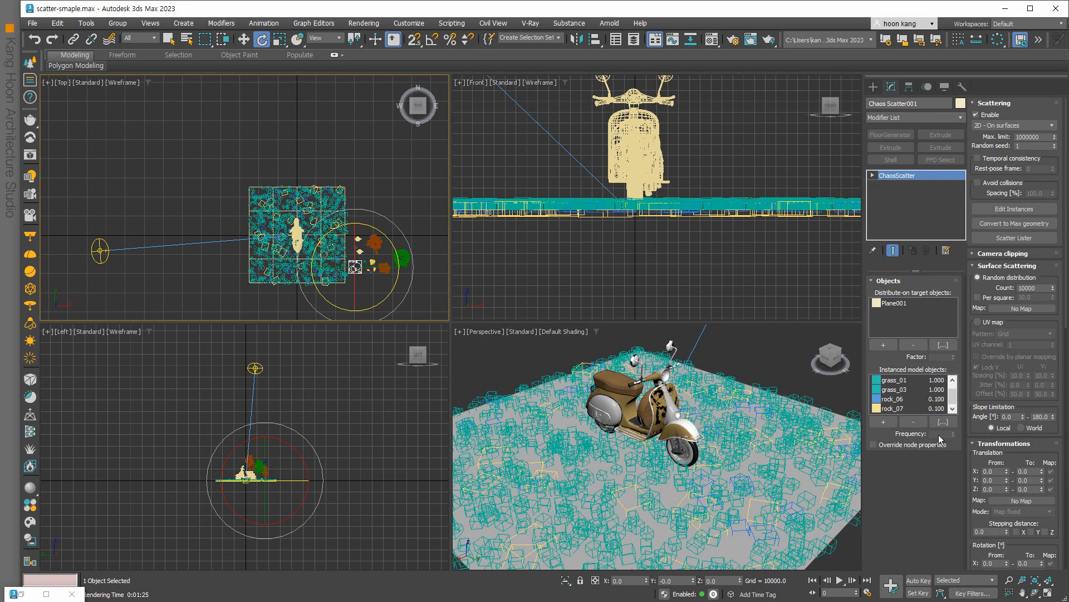
pyautogui.click(894, 409)
pyautogui.click(914, 422)
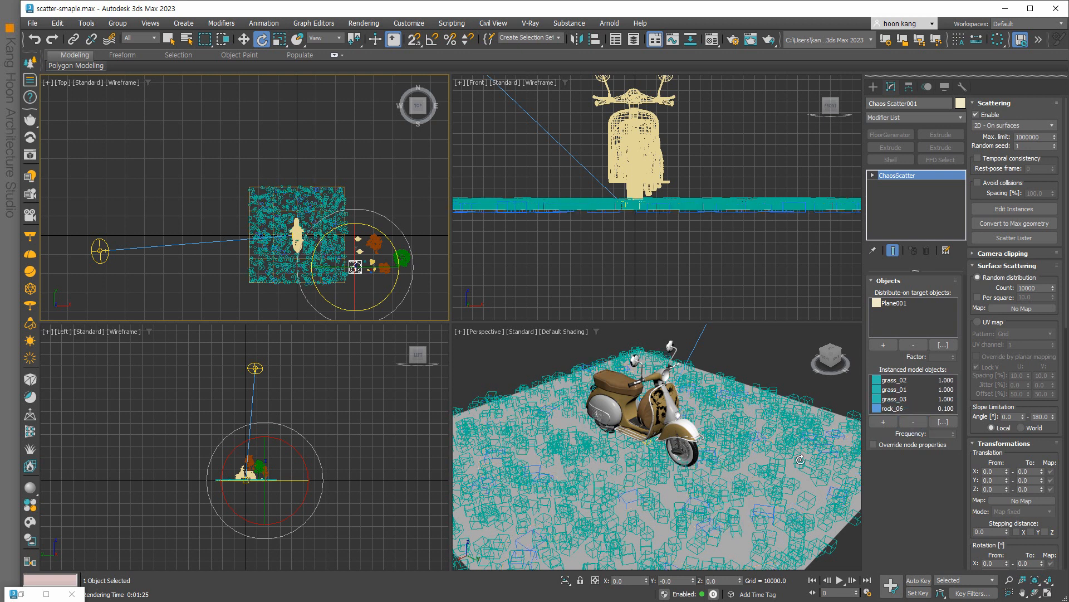
# Pan the Perspective view to frame the scooter and start a new render.
pyautogui.scroll(3, 726, 482)
pyautogui.moveTo(729, 491); pyautogui.dragTo(736, 516, button='middle')
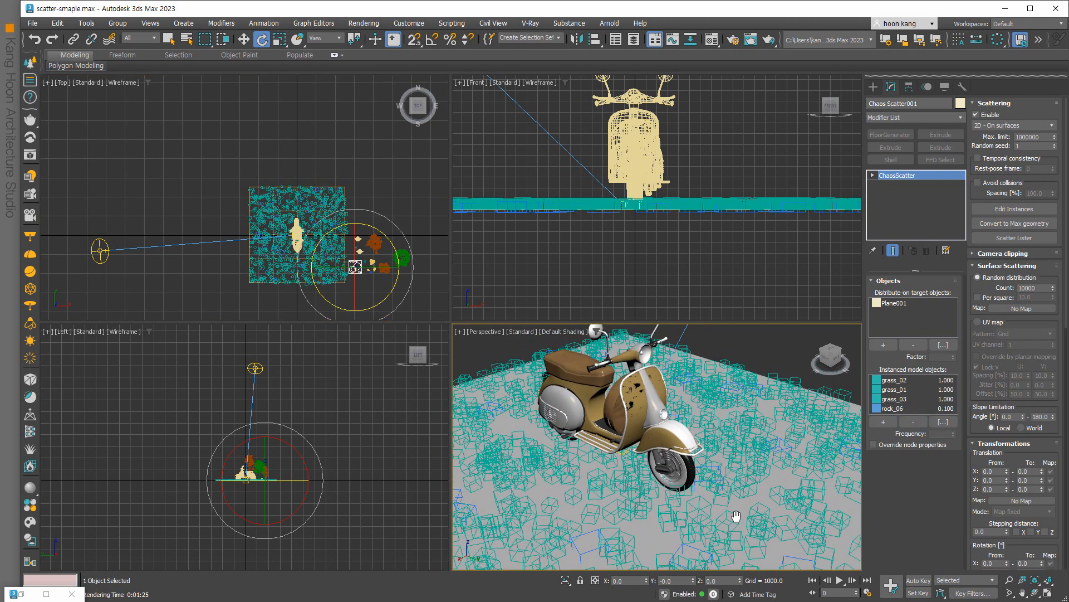
pyautogui.hotkey('shift', 'q')
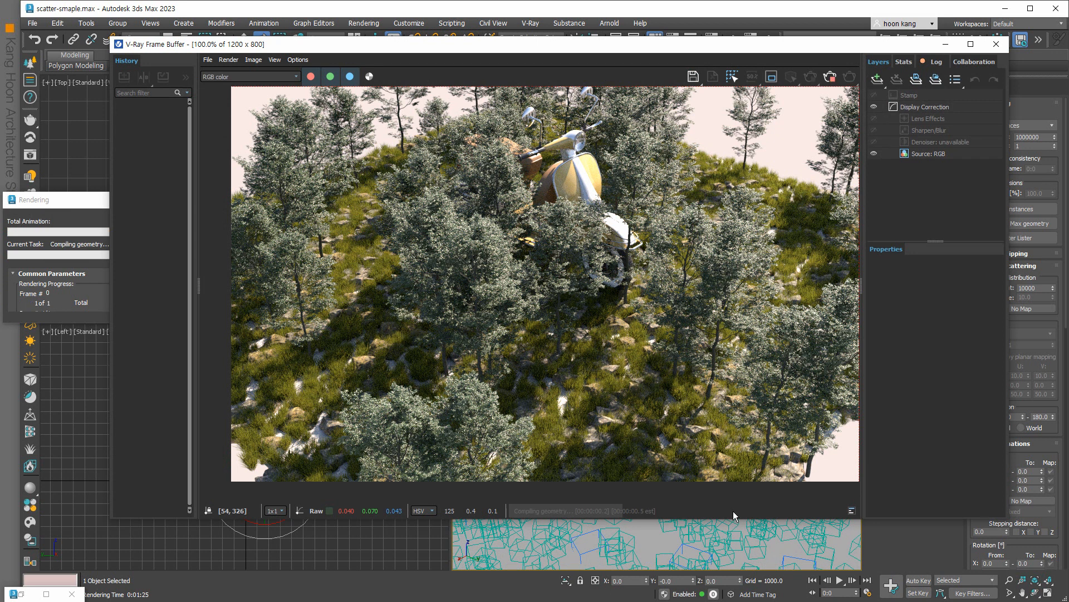
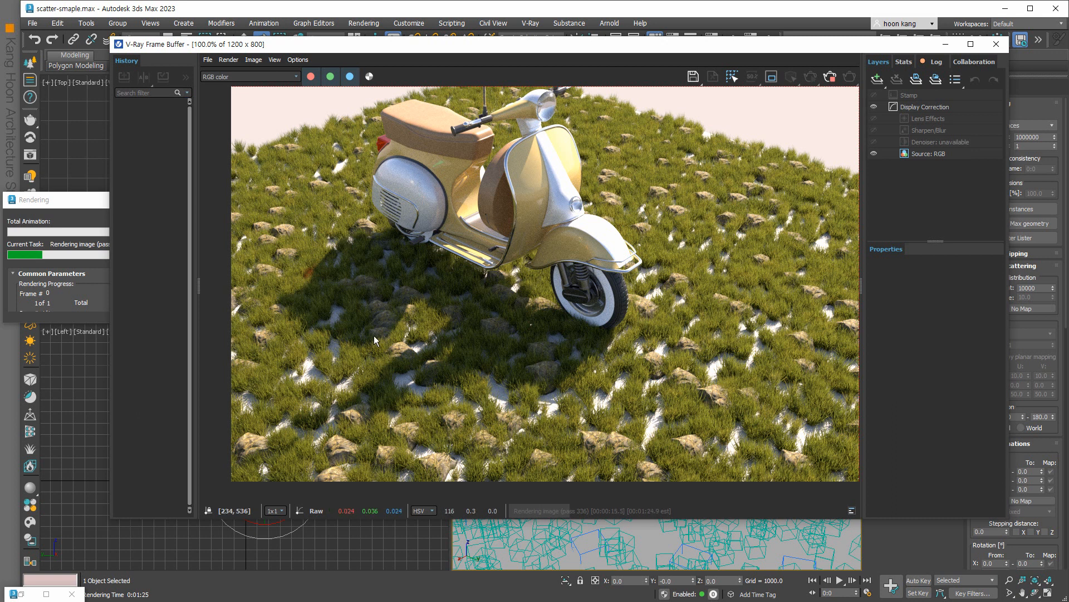
# Stop the running render and set rock_06's scatter frequency to 0.02.
pyautogui.click(996, 44)
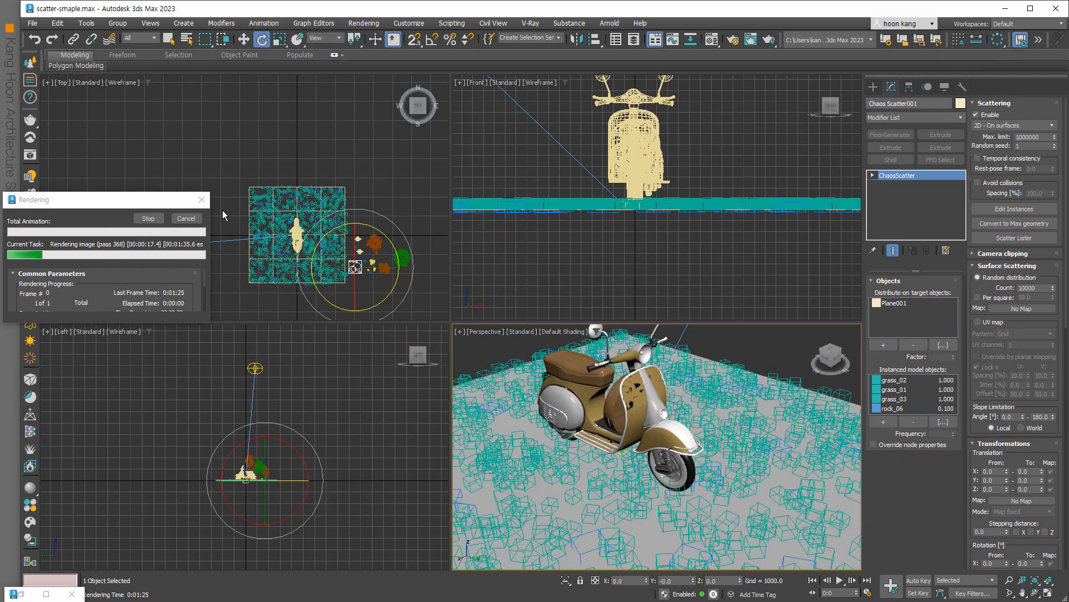
pyautogui.click(184, 218)
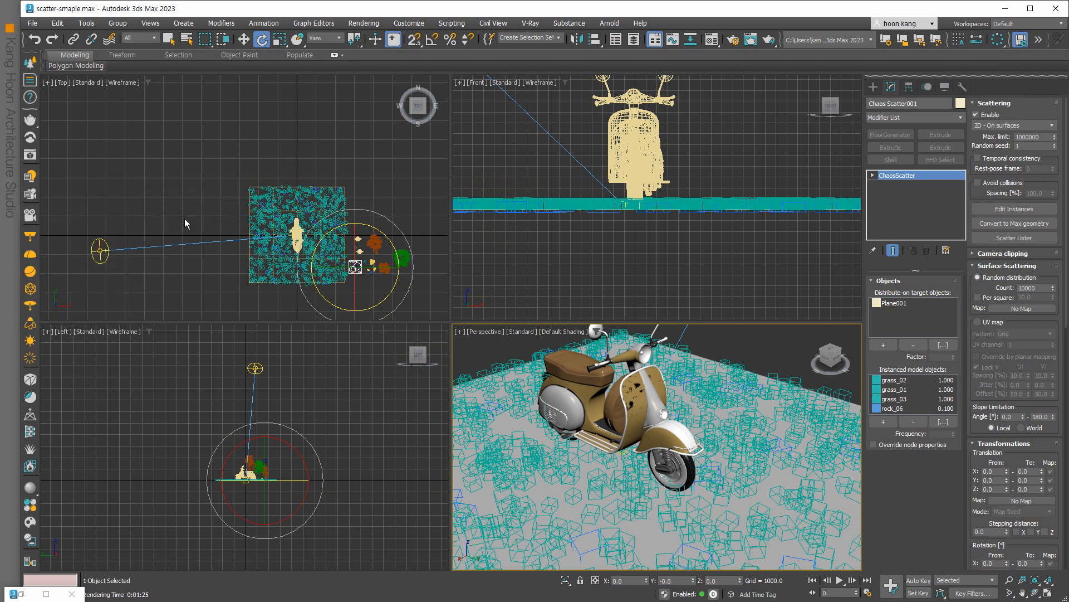
pyautogui.click(902, 408)
pyautogui.doubleClick(938, 433)
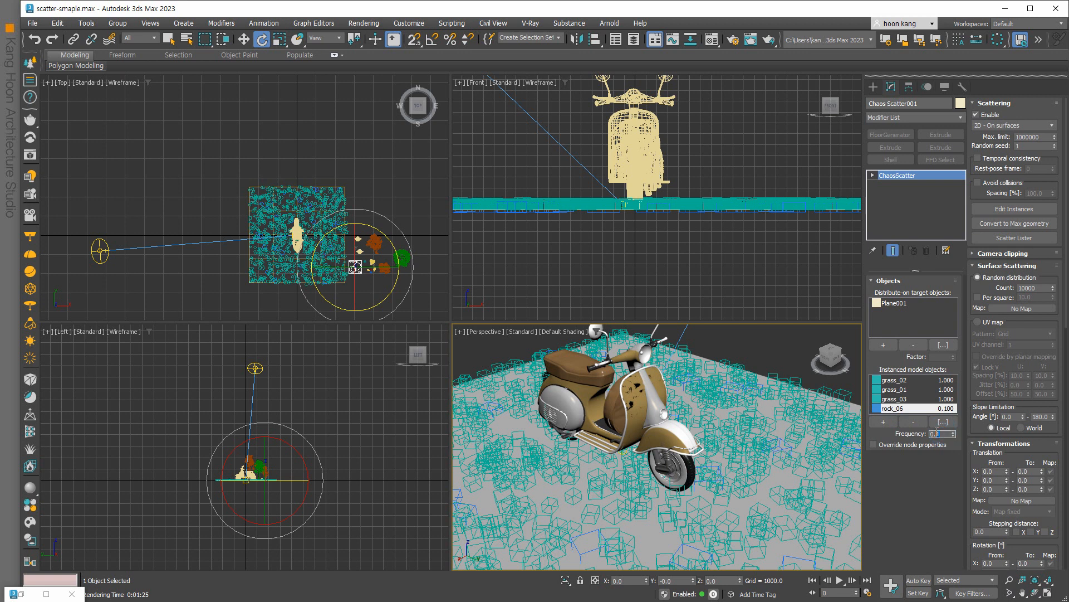
pyautogui.write('0.02')
pyautogui.press('Return')
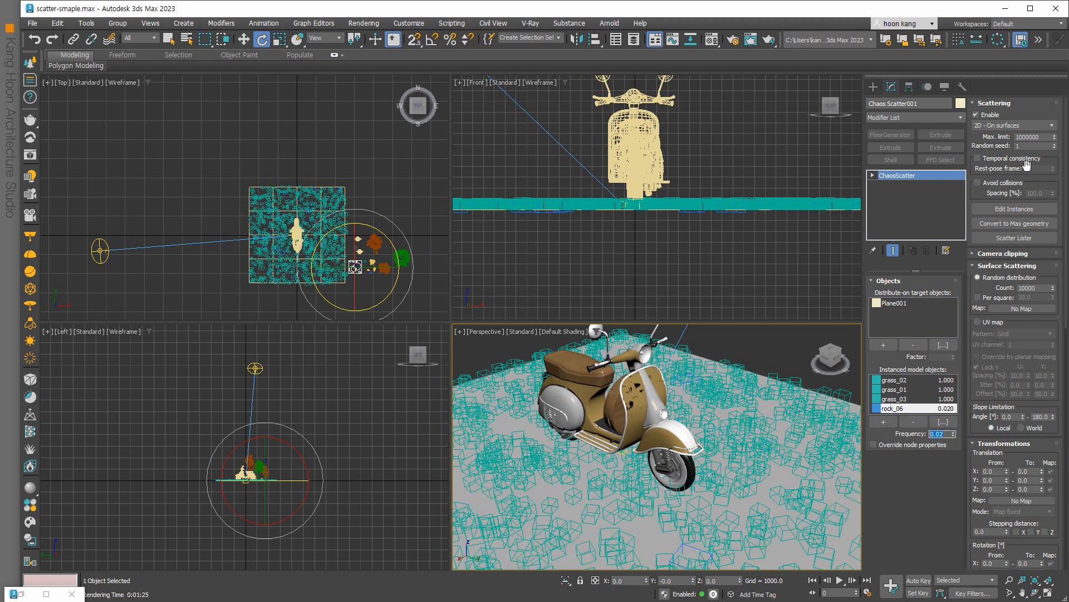
# Raise the Chaos Scatter surface scattering count to 50000.
pyautogui.click(1039, 286)
pyautogui.doubleClick(1018, 287)
pyautogui.doubleClick(1037, 135)
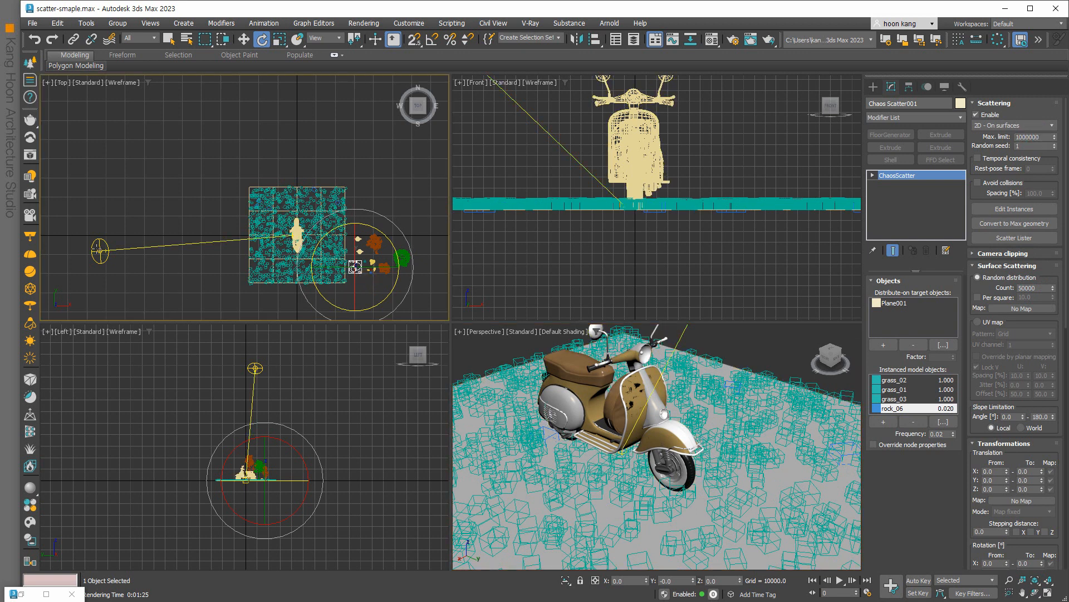
pyautogui.click(99, 250)
# Move VRaySun001 lower in the Top view to reposition the sunlight.
pyautogui.rightClick(100, 250)
pyautogui.click(114, 255)
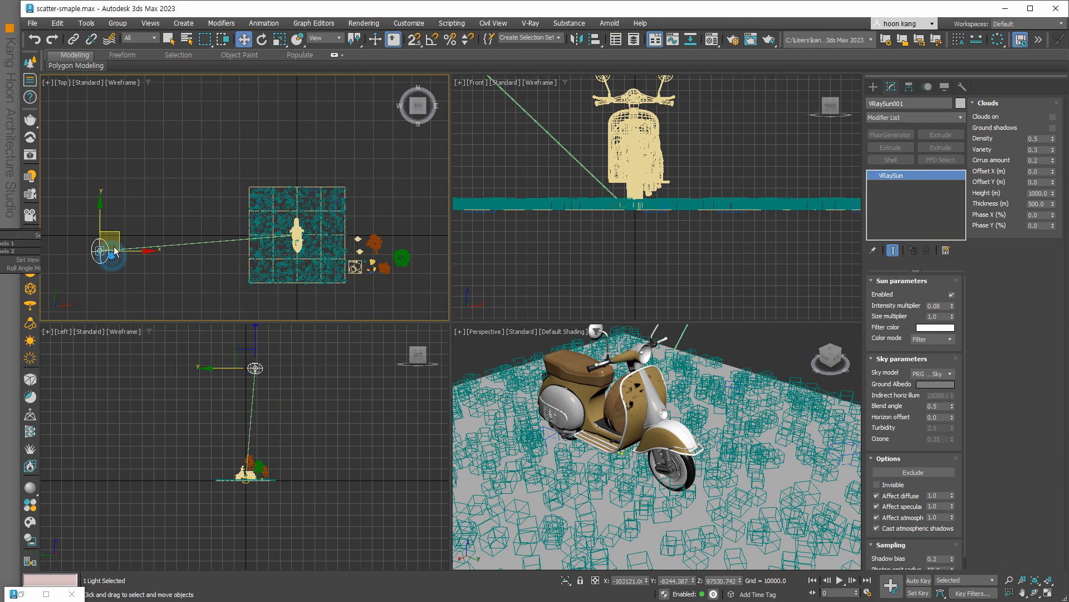
pyautogui.moveTo(119, 244); pyautogui.dragTo(149, 315)
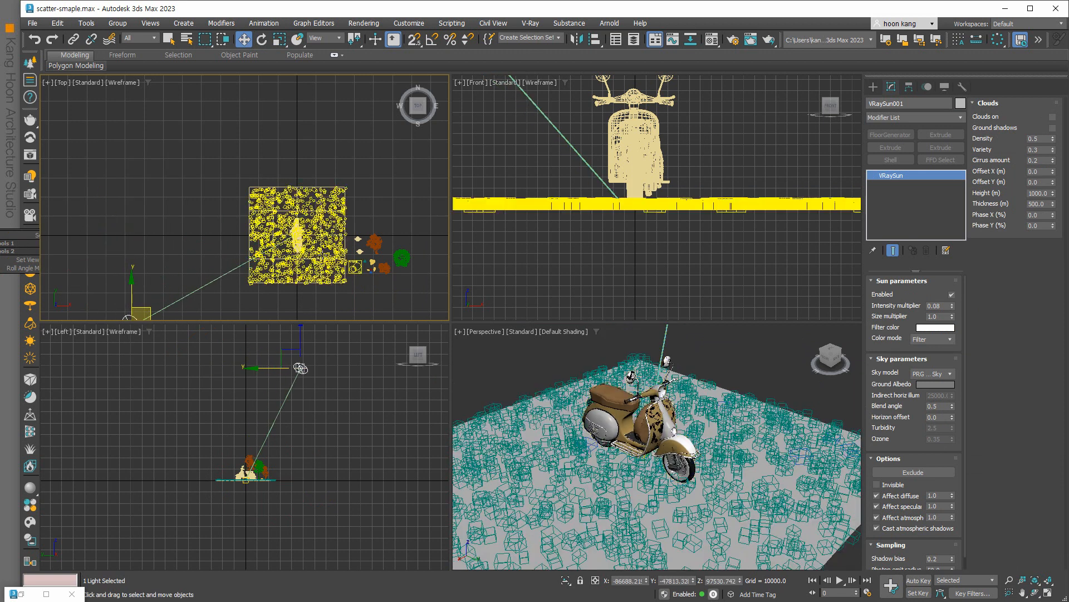
# Move the Motorcycle scooter proxy up and left, then frame it in a low Perspective view.
pyautogui.click(295, 237)
pyautogui.moveTo(314, 221); pyautogui.dragTo(331, 205)
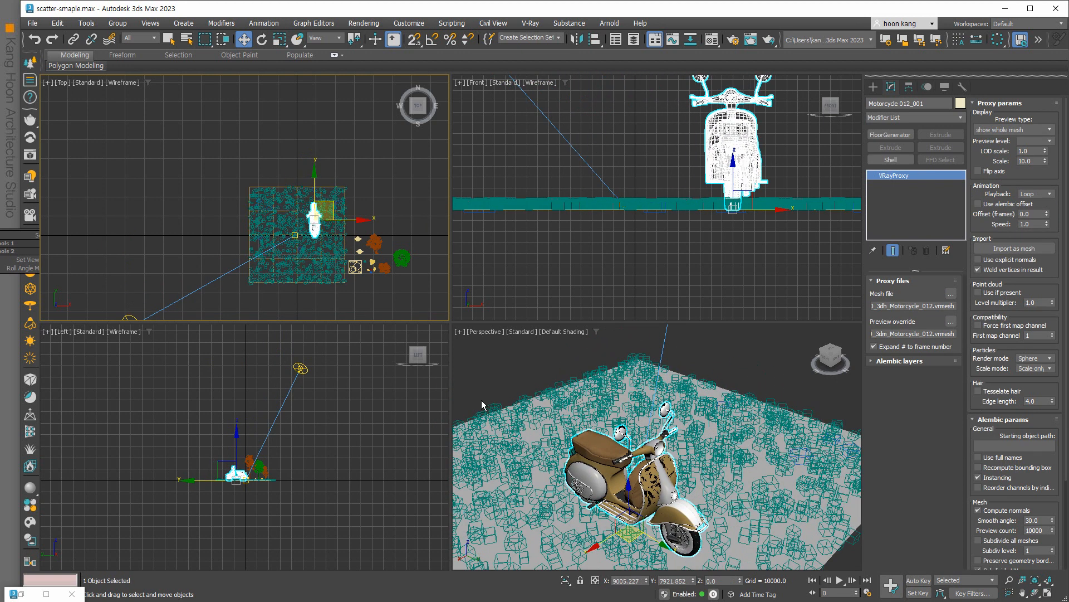
pyautogui.keyDown('alt'); pyautogui.moveTo(648, 482); pyautogui.dragTo(688, 486, button='middle'); pyautogui.keyUp('alt')
pyautogui.scroll(4, 685, 437)
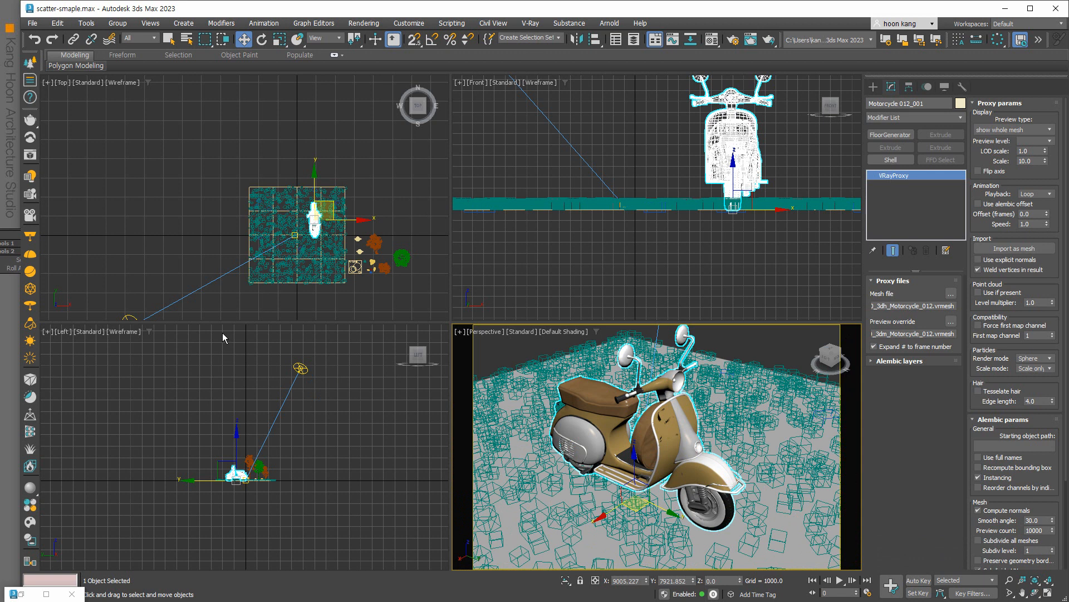
pyautogui.moveTo(660, 516); pyautogui.dragTo(658, 506, button='middle')
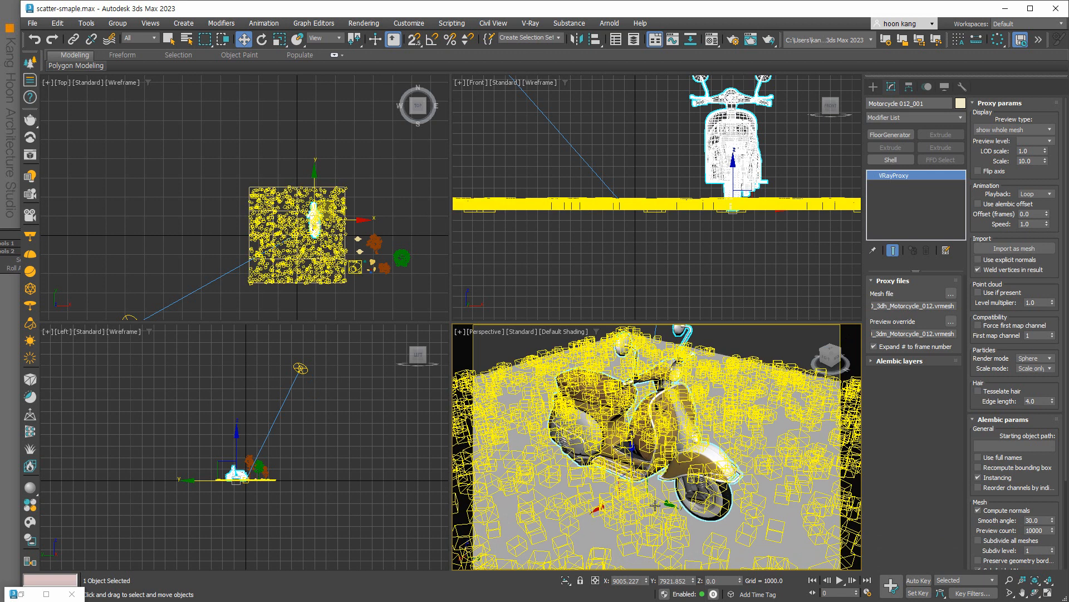
# Lengthen Plane001 to 128160 so the ground measures 128160 by 111500.
pyautogui.click(257, 187)
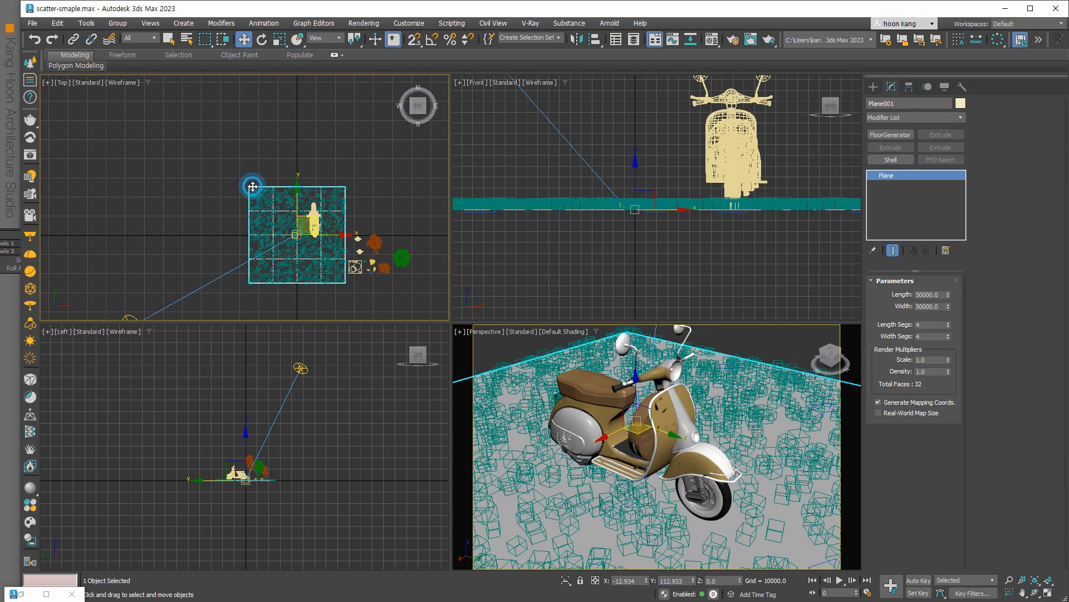
pyautogui.moveTo(948, 294); pyautogui.dragTo(931, 262)
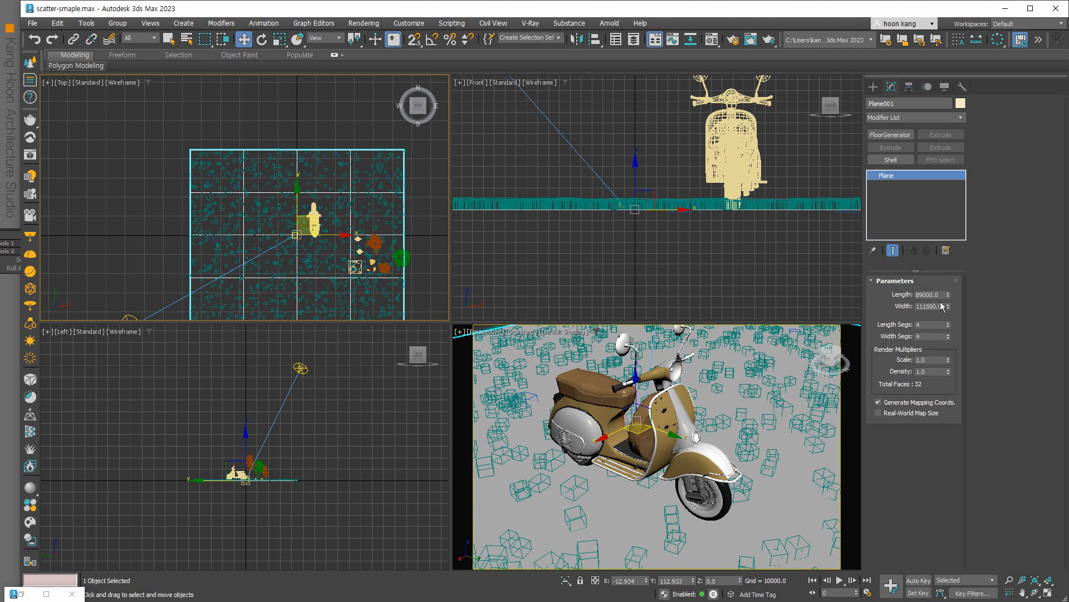
pyautogui.moveTo(950, 296); pyautogui.dragTo(944, 278)
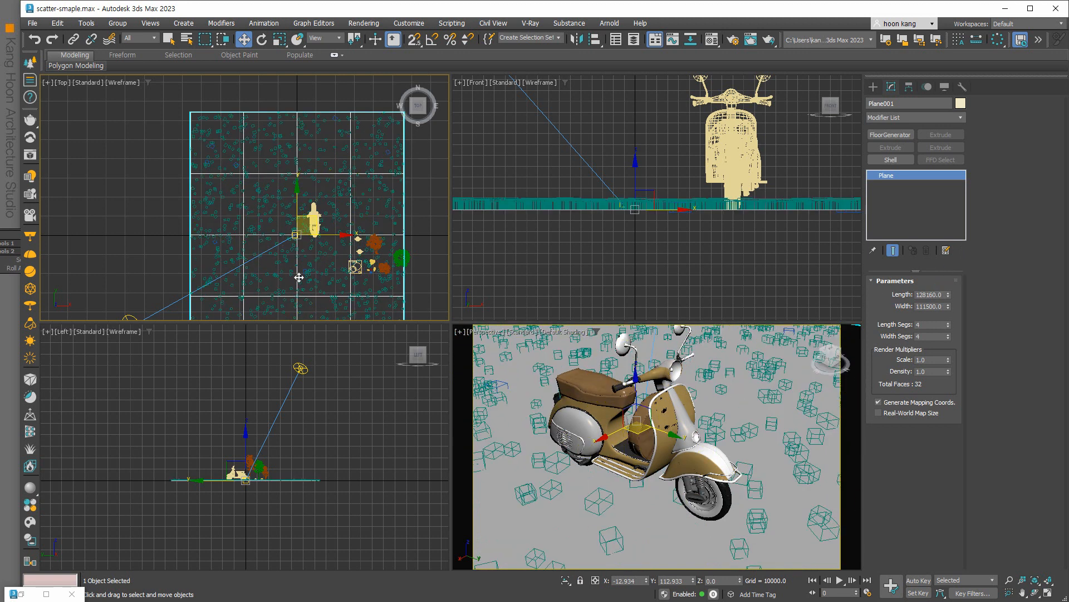
pyautogui.scroll(-2, 303, 276)
pyautogui.moveTo(251, 304); pyautogui.dragTo(237, 261, button='middle')
pyautogui.scroll(2, 290, 244)
# Set Chaos Scatter001's count to 100000 and reframe the Perspective view.
pyautogui.click(338, 219)
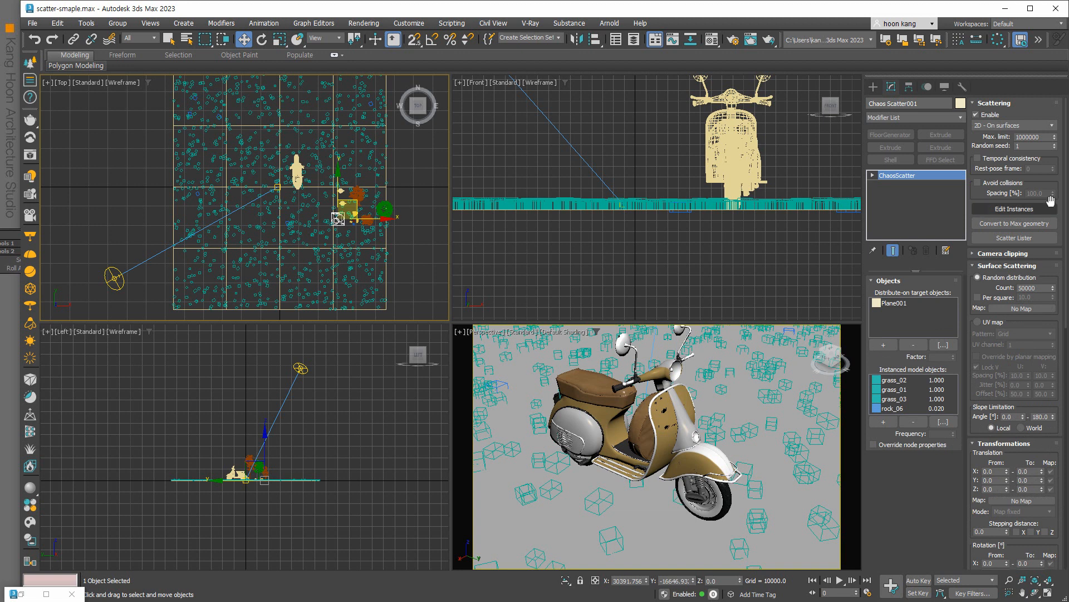
pyautogui.doubleClick(1032, 288)
pyautogui.write('1')
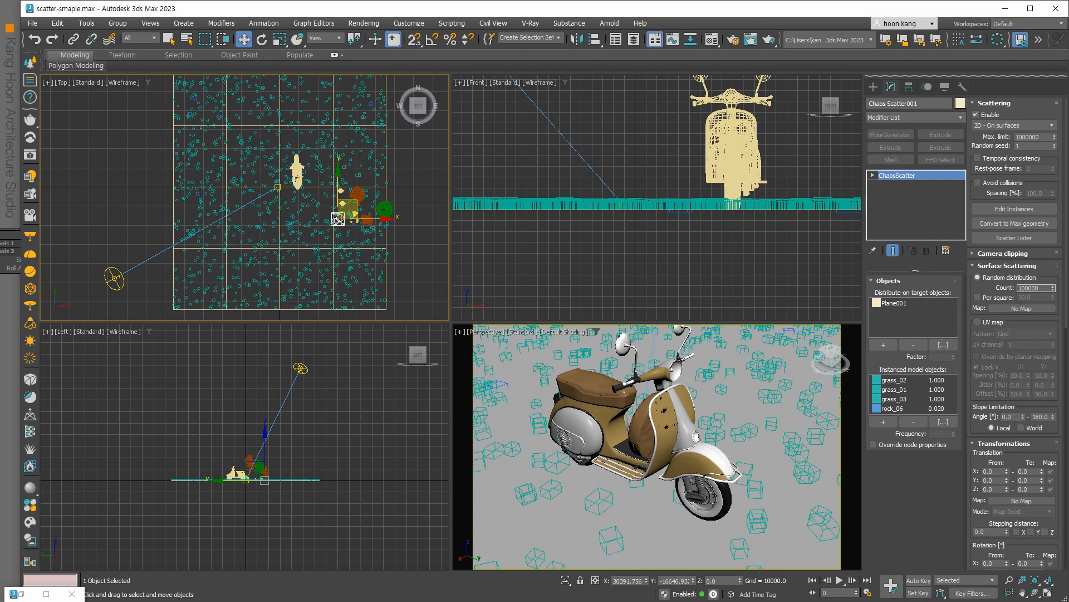
pyautogui.press('Return')
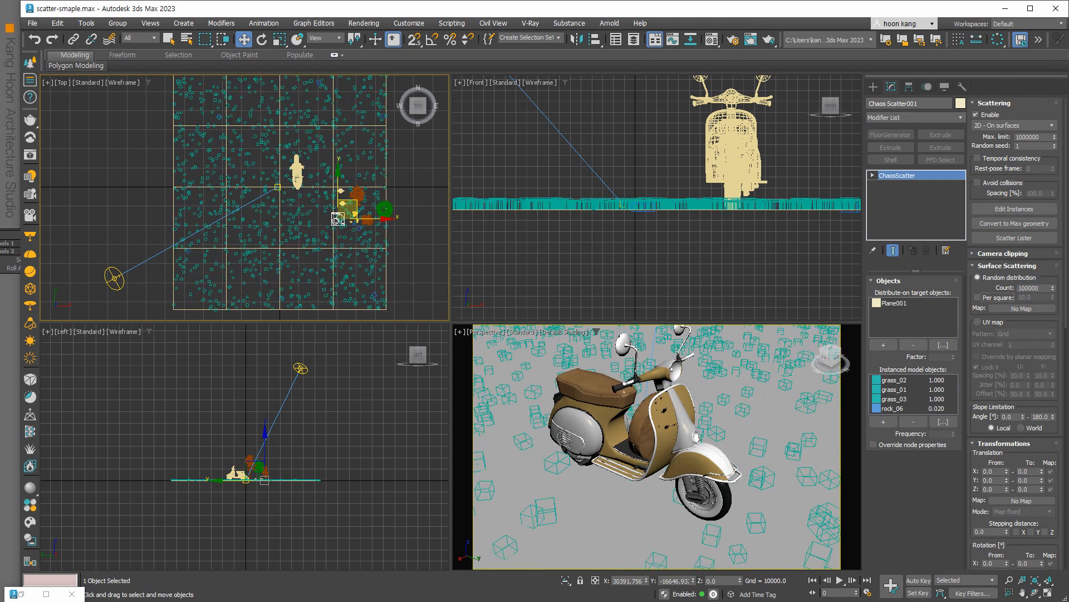
pyautogui.rightClick(755, 438)
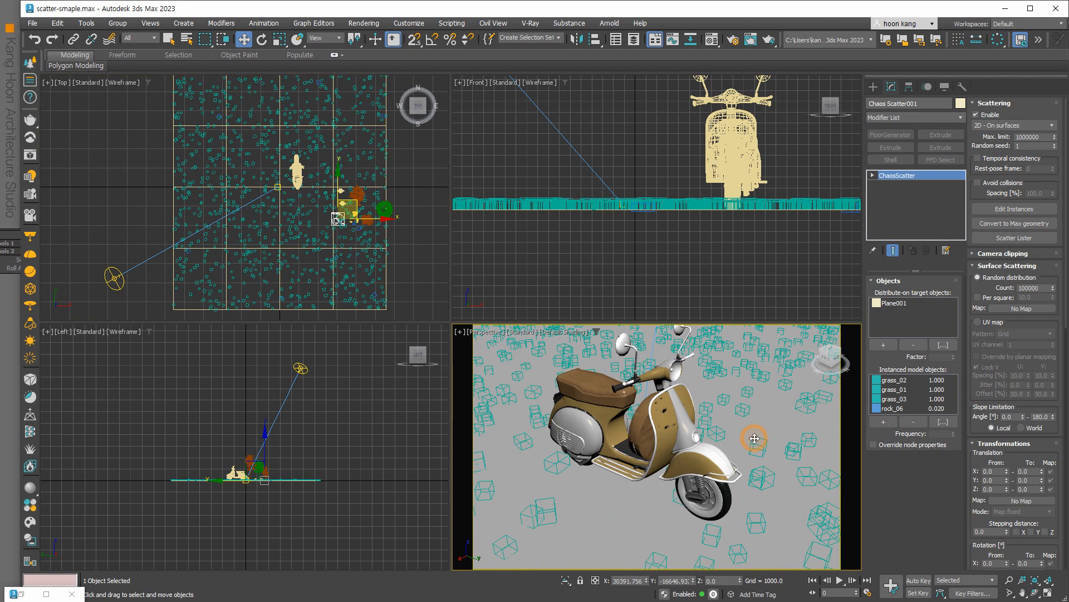
pyautogui.scroll(-2, 606, 496)
pyautogui.scroll(2, 606, 497)
pyautogui.moveTo(606, 496); pyautogui.dragTo(612, 502, button='middle')
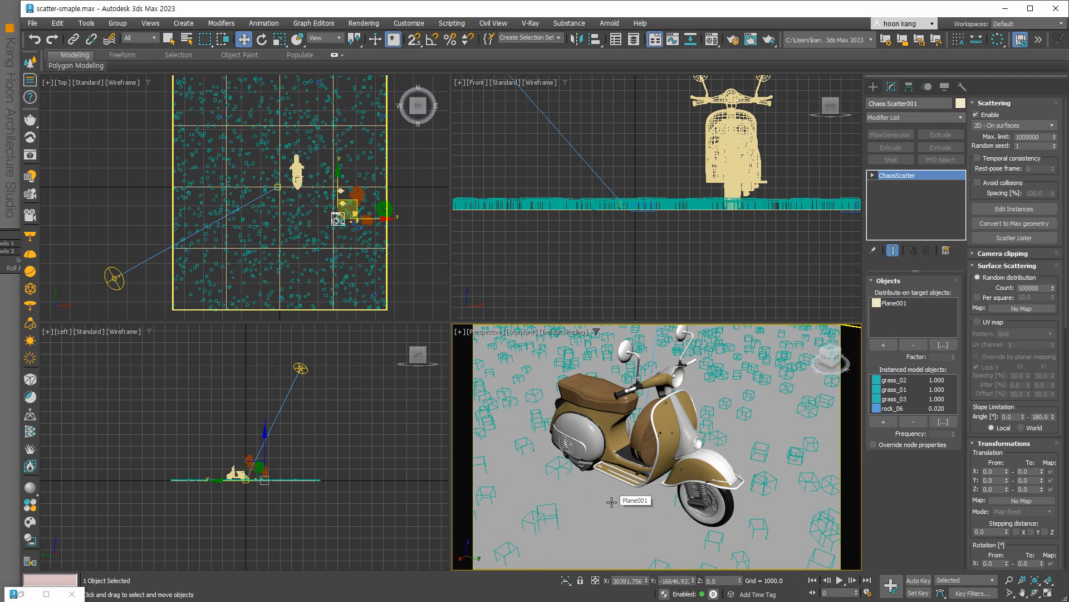
pyautogui.click(188, 310)
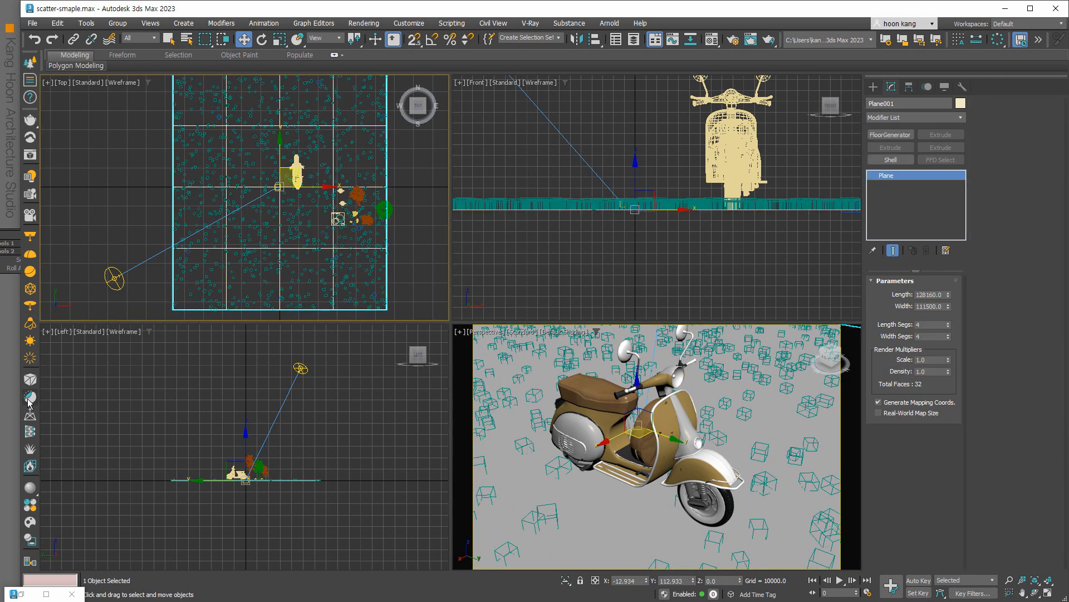
# Load Soil_A01_200cm from the V-Ray material library and assign it to the ground plane.
pyautogui.click(30, 487)
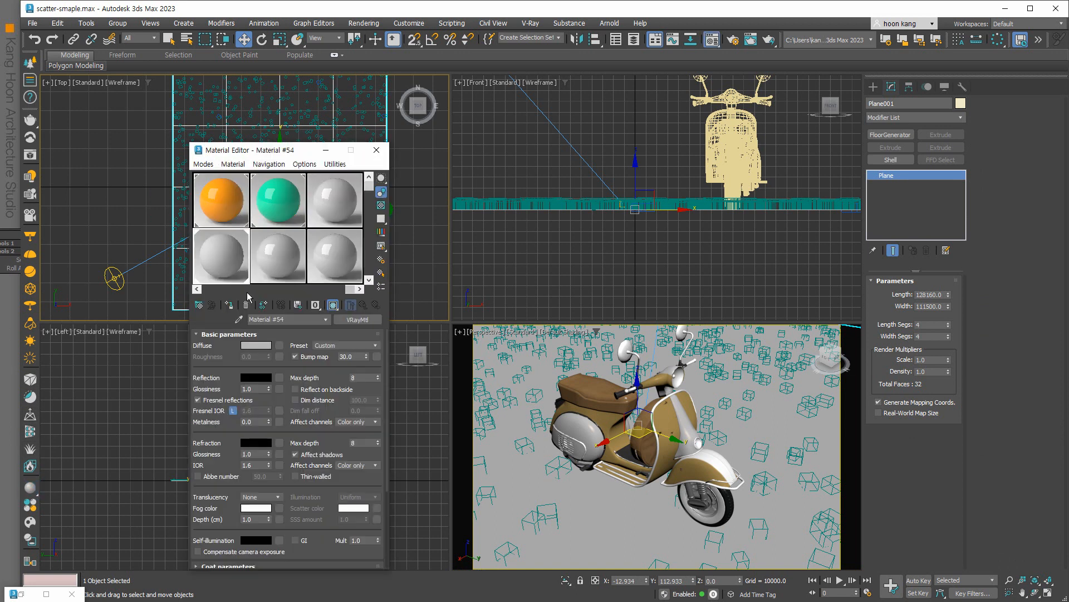
pyautogui.click(29, 506)
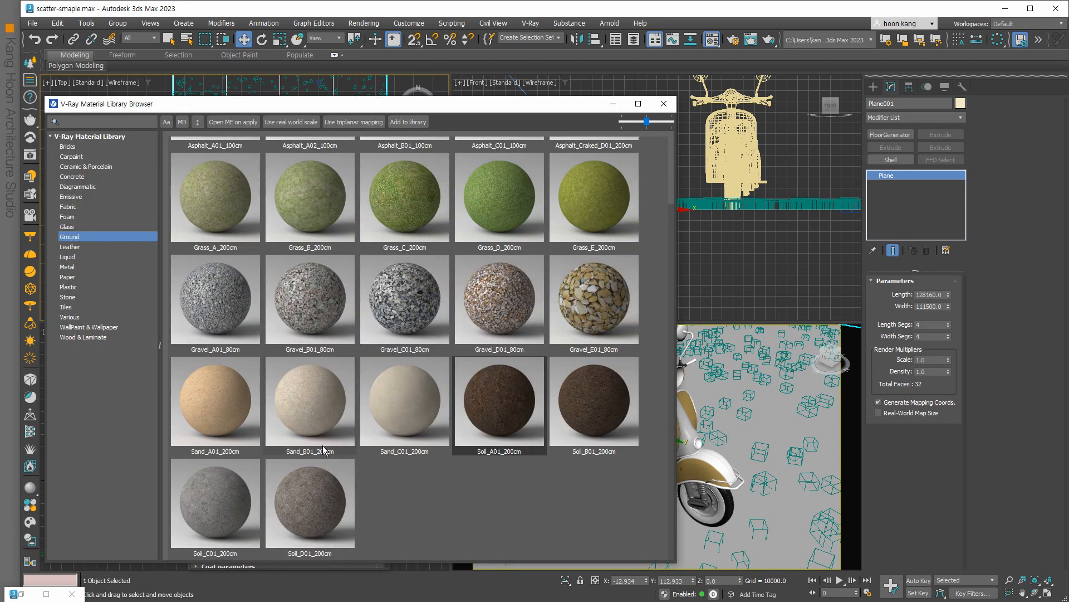
pyautogui.moveTo(515, 104); pyautogui.dragTo(840, 89)
pyautogui.moveTo(816, 382); pyautogui.dragTo(181, 308)
pyautogui.moveTo(834, 370); pyautogui.dragTo(223, 253)
pyautogui.click(229, 304)
pyautogui.click(339, 150)
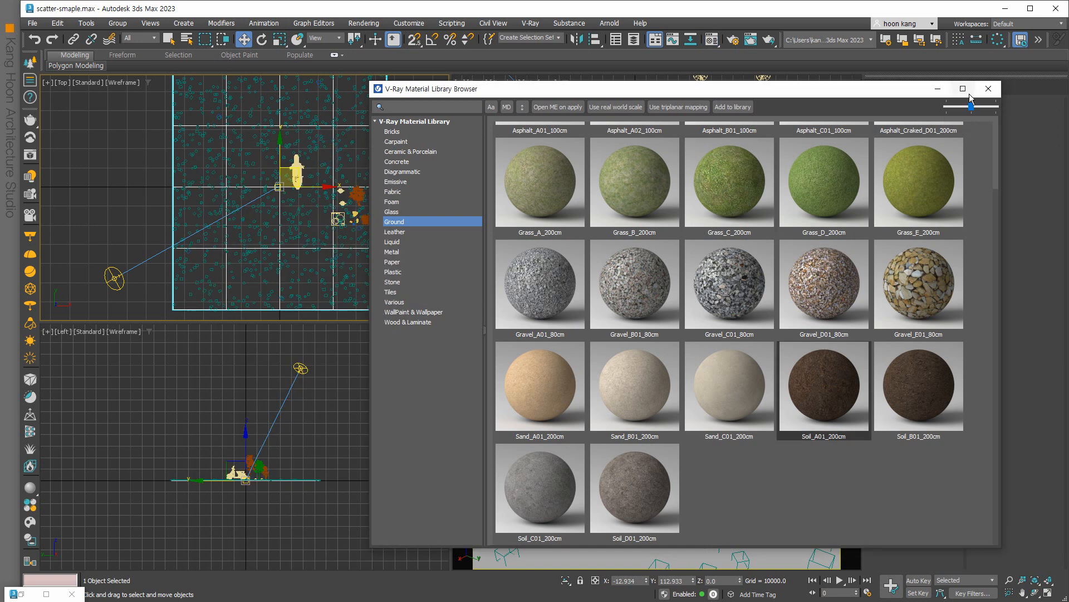
pyautogui.click(940, 89)
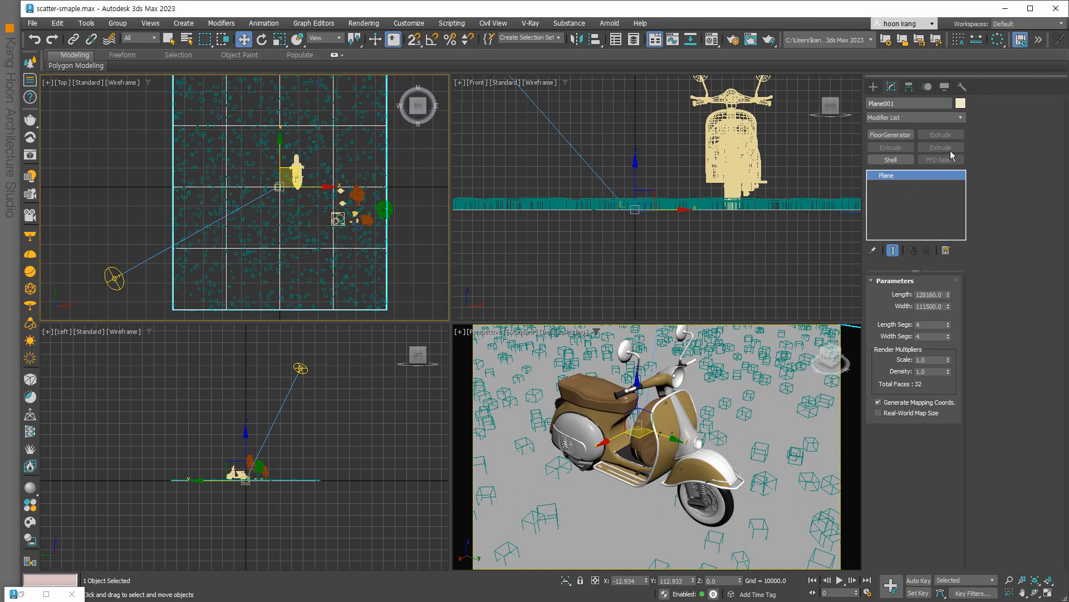
# Add a UVW Map modifier to the ground plane and show the soil texture in the viewport.
pyautogui.click(960, 118)
pyautogui.moveTo(962, 134); pyautogui.dragTo(963, 501)
pyautogui.click(889, 441)
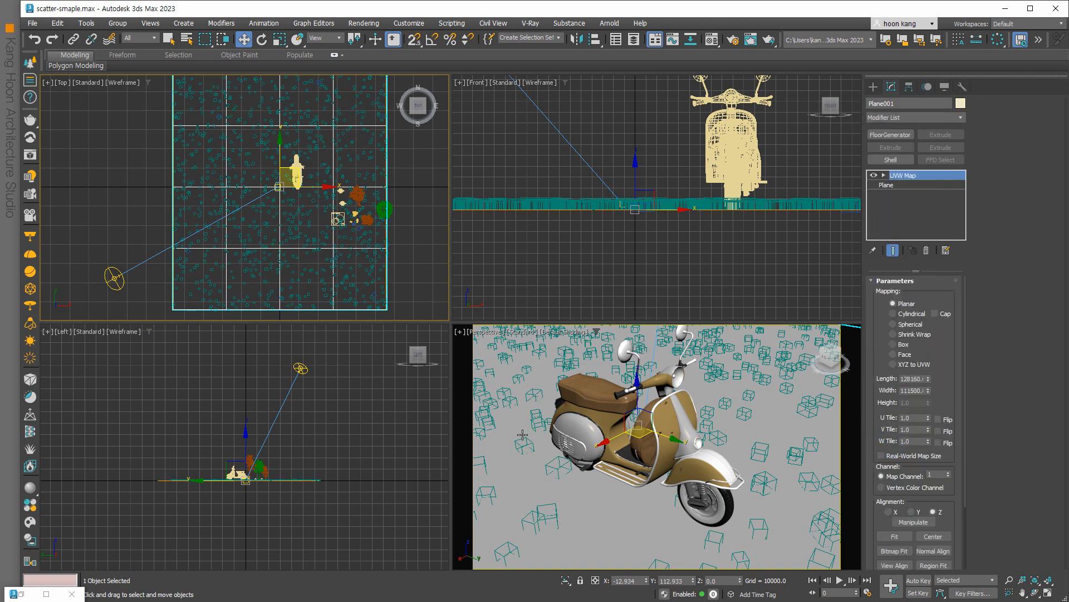
pyautogui.click(505, 467)
pyautogui.press('m')
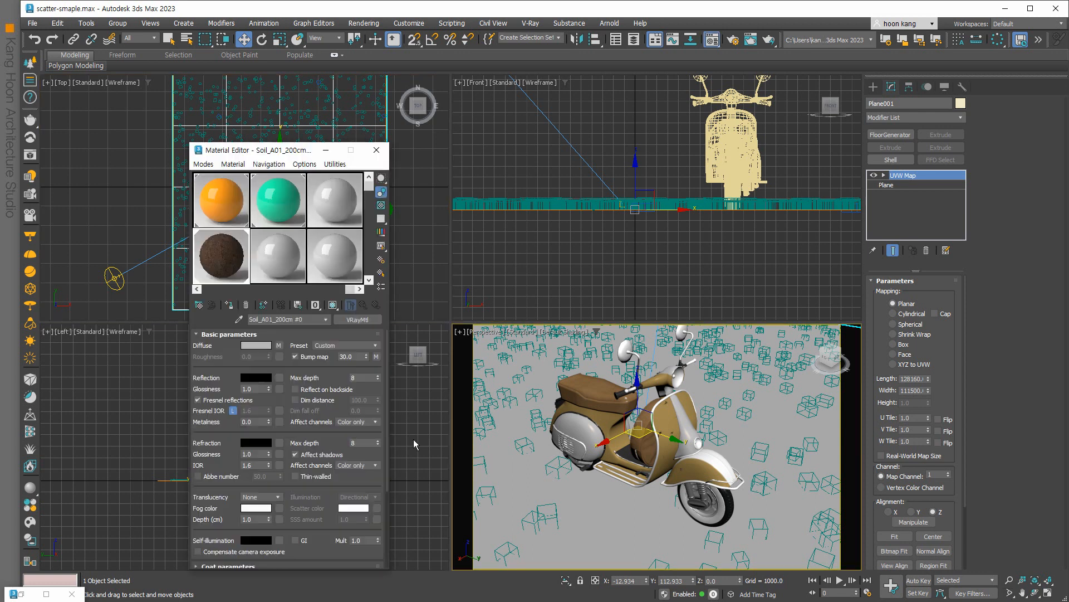
pyautogui.click(333, 305)
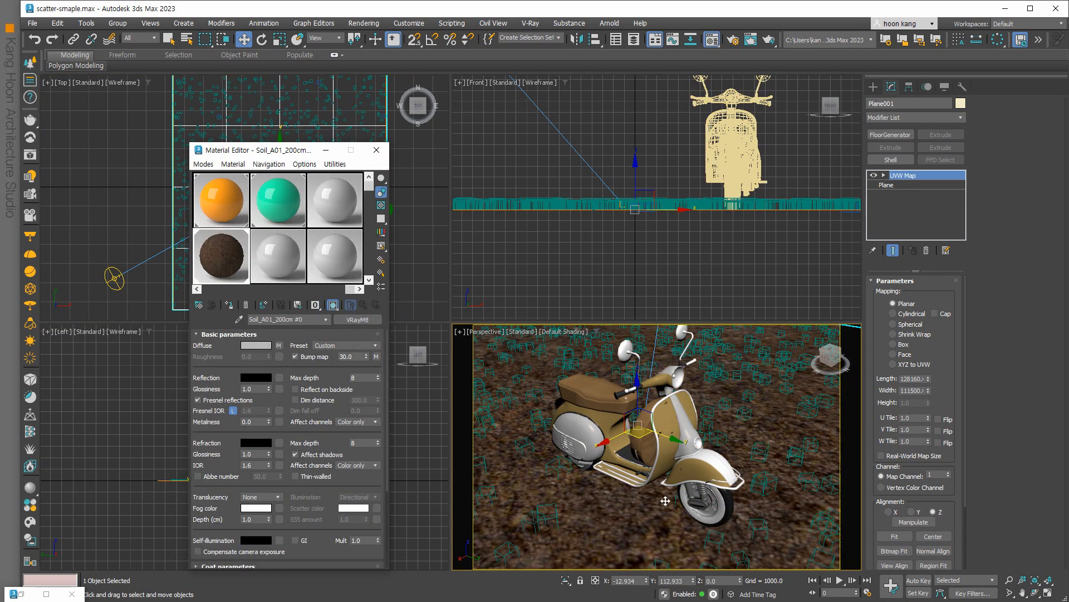
# Dismiss the material preview settings and open Render Setup with F10.
pyautogui.press('p')
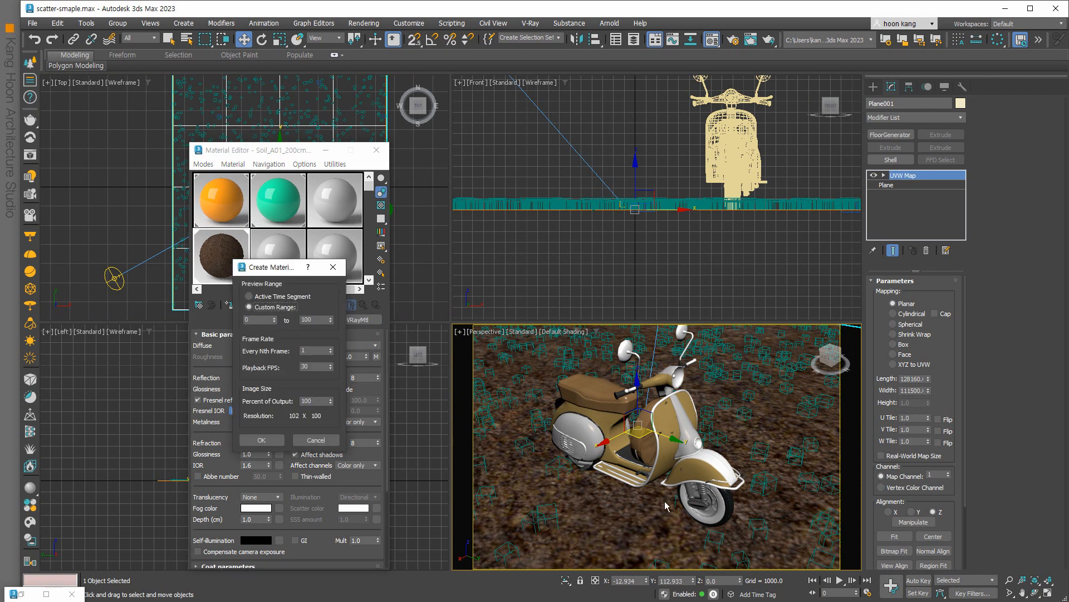
pyautogui.click(333, 267)
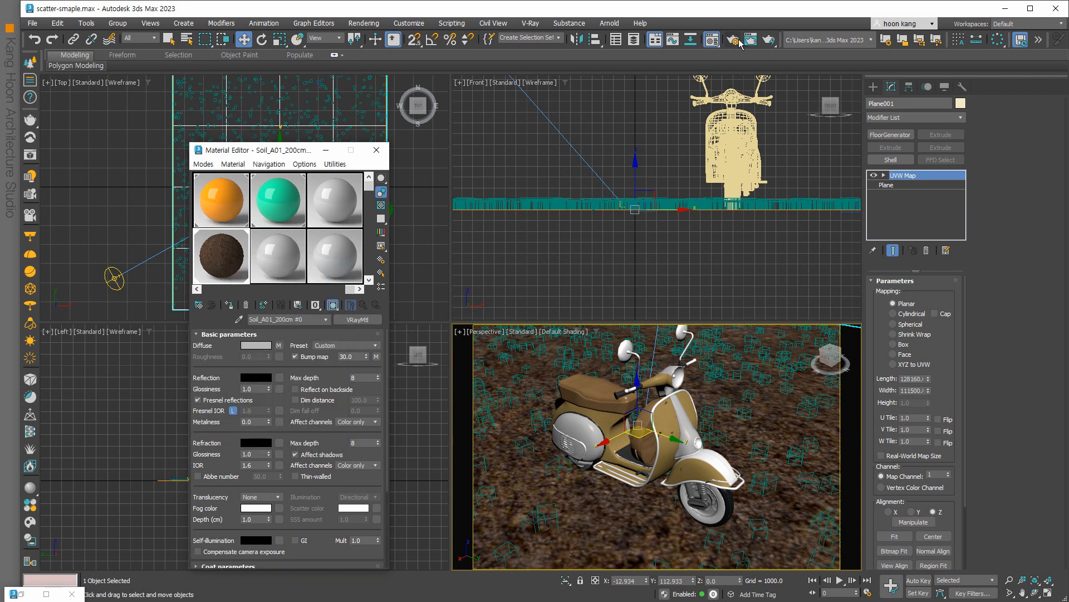
pyautogui.press('F10')
# Render the Perspective view with V-Ray and open the frame buffer's Create Layer list.
pyautogui.click(389, 218)
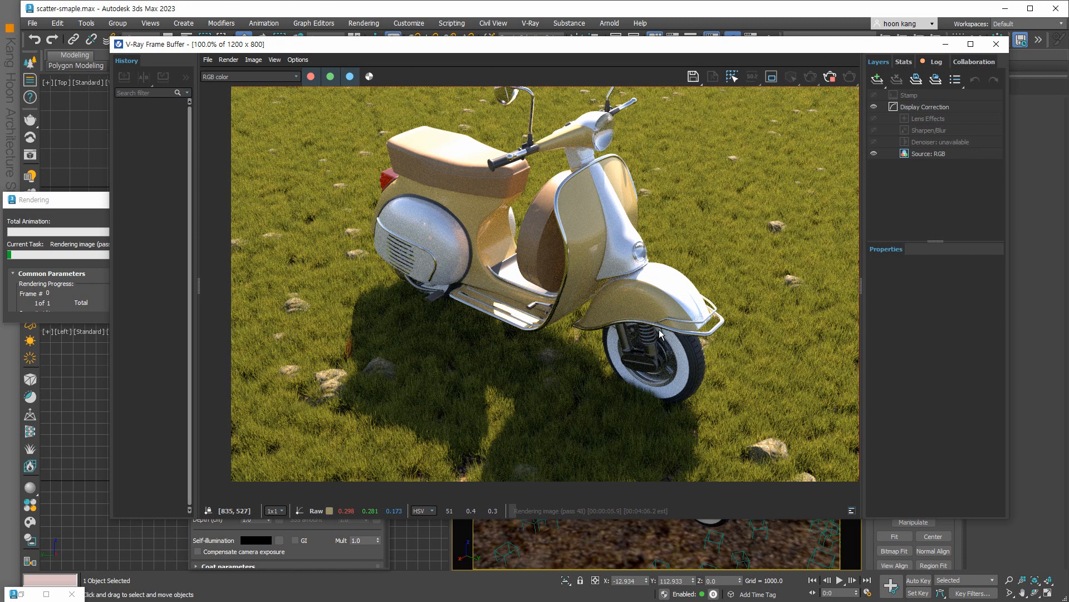
pyautogui.click(80, 199)
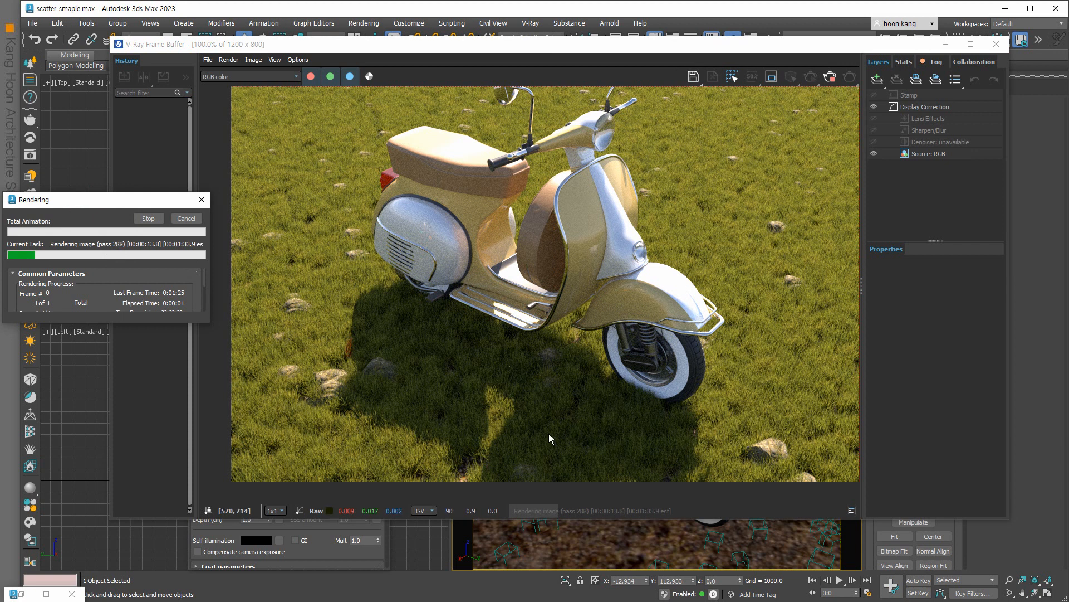
pyautogui.click(877, 78)
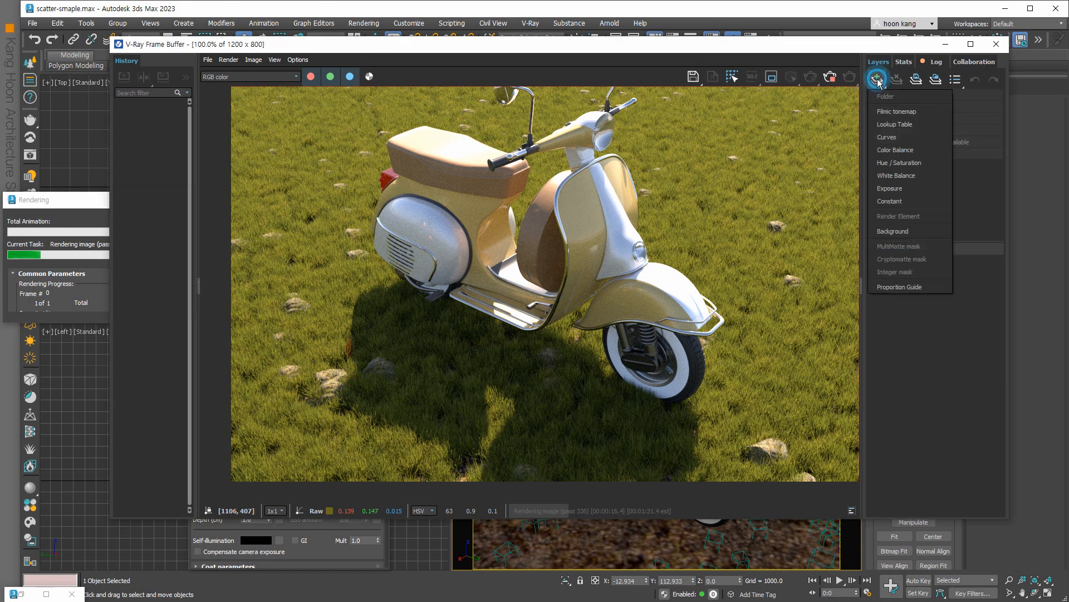
# Add a Curves layer and bend the master curve (point near 0.442, 0.643) for brightness and contrast.
pyautogui.click(898, 137)
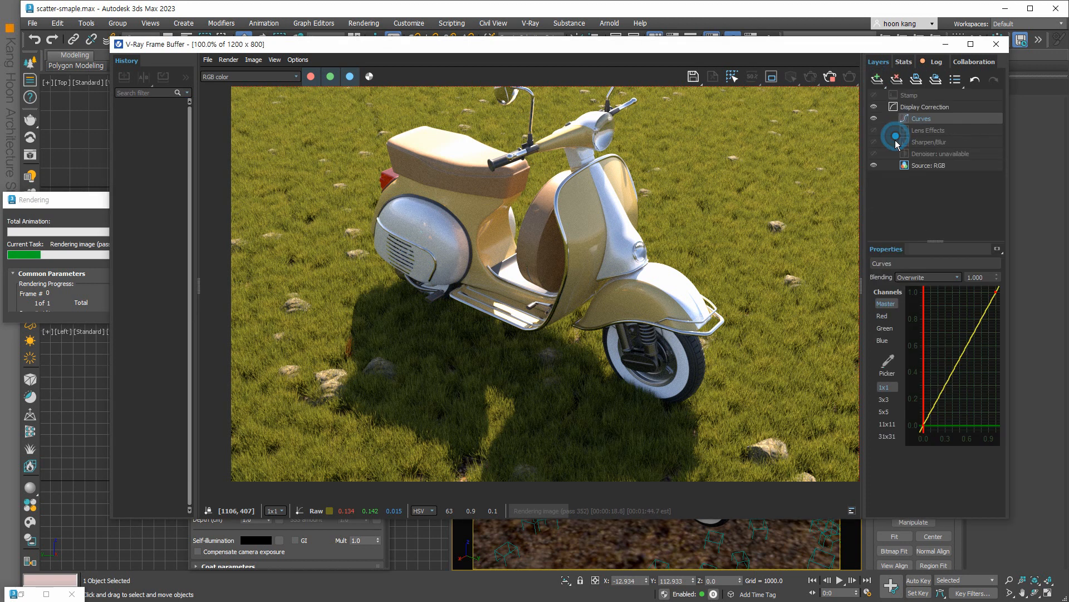
pyautogui.click(955, 366)
pyautogui.click(973, 336)
pyautogui.moveTo(995, 290); pyautogui.dragTo(957, 341)
pyautogui.click(957, 341)
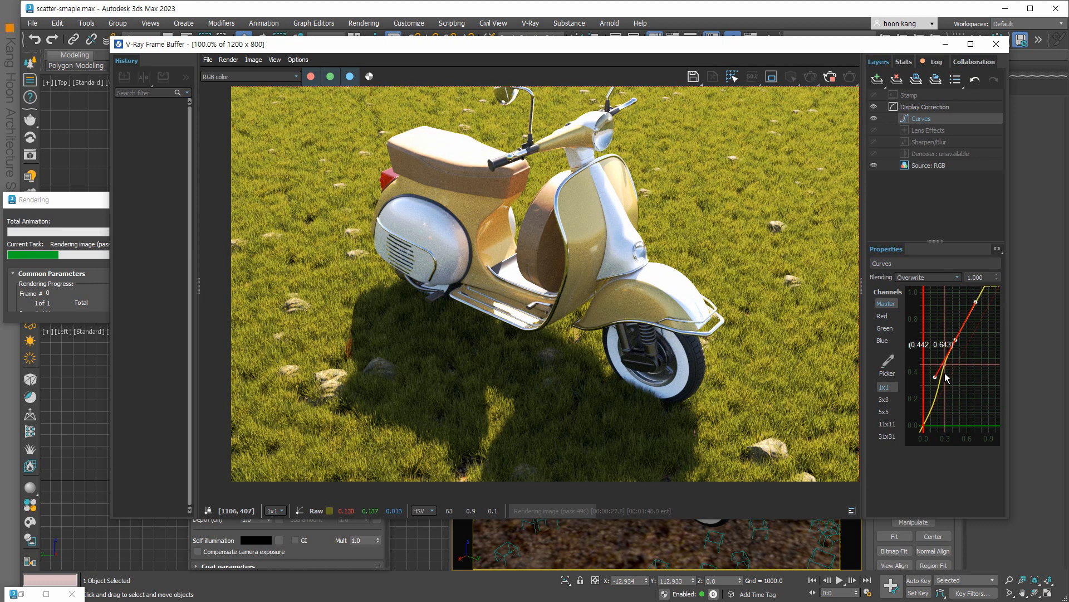
pyautogui.moveTo(936, 376); pyautogui.dragTo(950, 378)
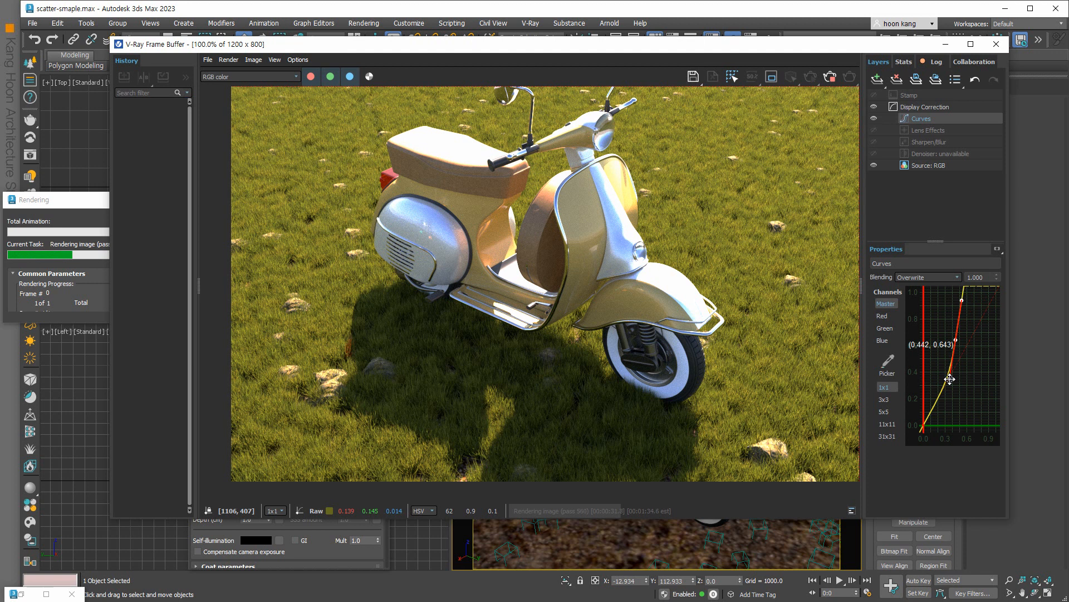
pyautogui.moveTo(962, 301); pyautogui.dragTo(963, 317)
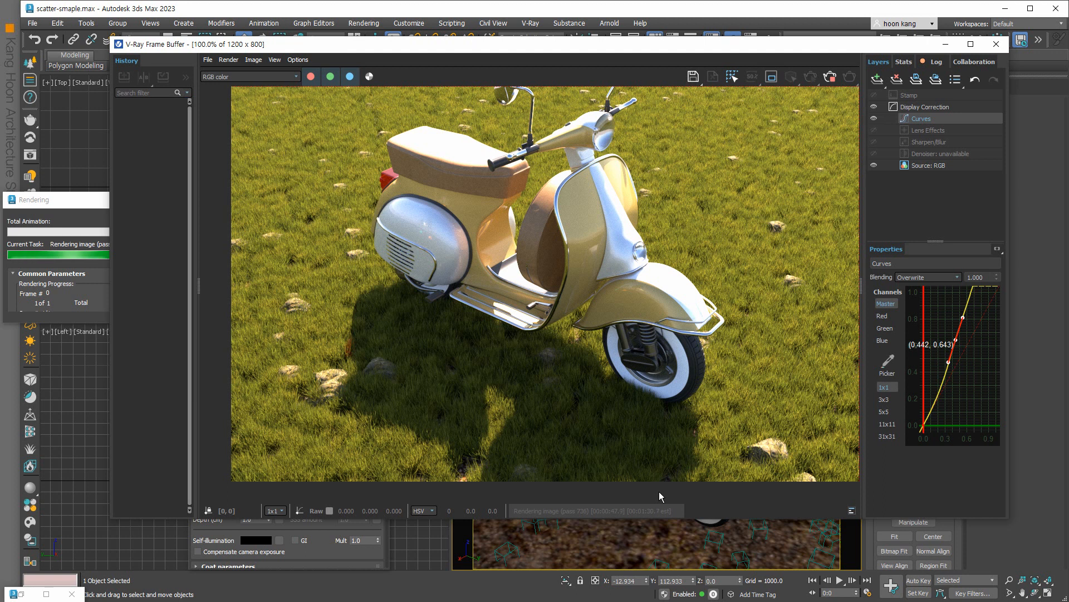
pyautogui.click(61, 201)
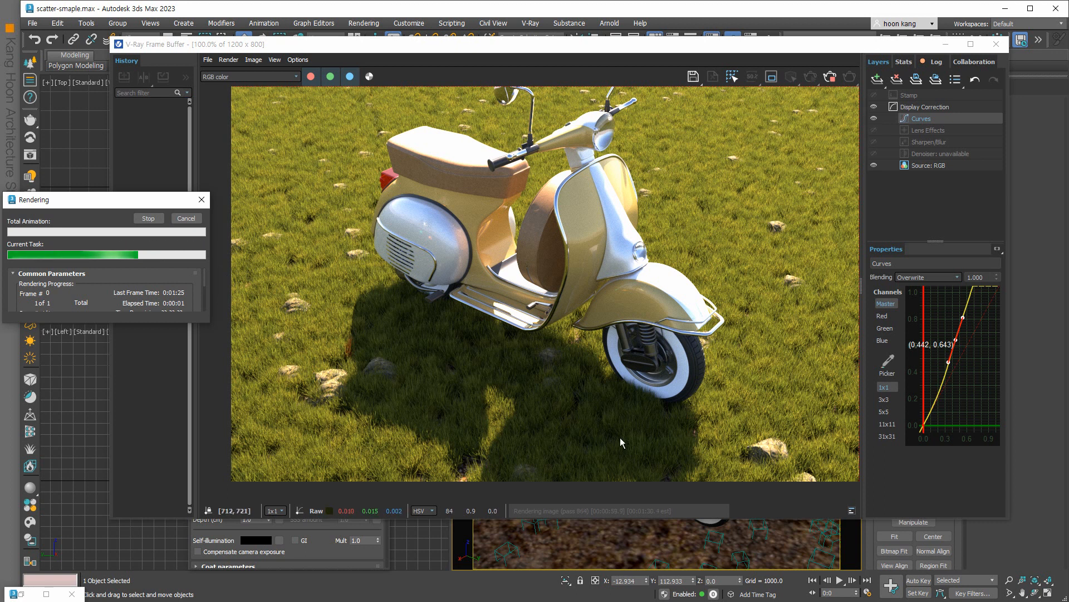
pyautogui.scroll(-1, 625, 440)
pyautogui.scroll(1, 625, 440)
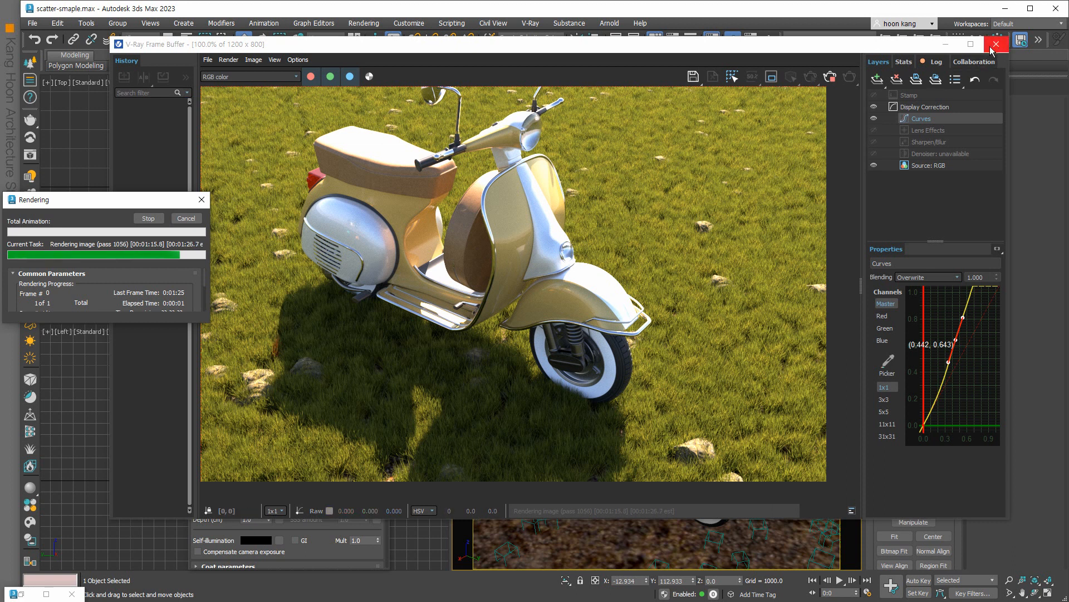
# Close the V-Ray Frame Buffer, cancel and close the rendering progress window, and zoom out.
pyautogui.click(945, 45)
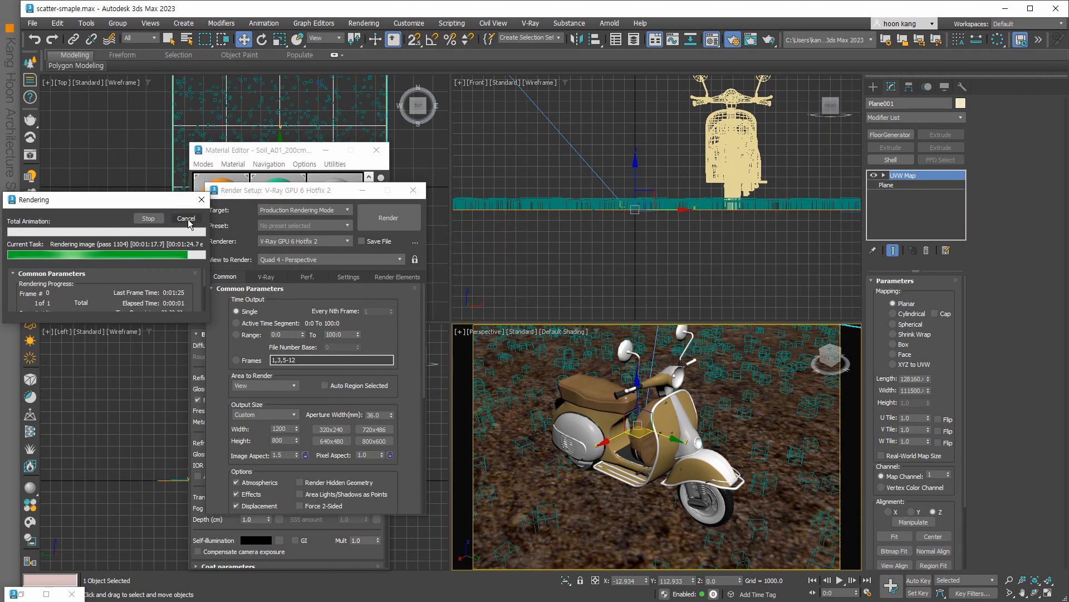
pyautogui.click(182, 220)
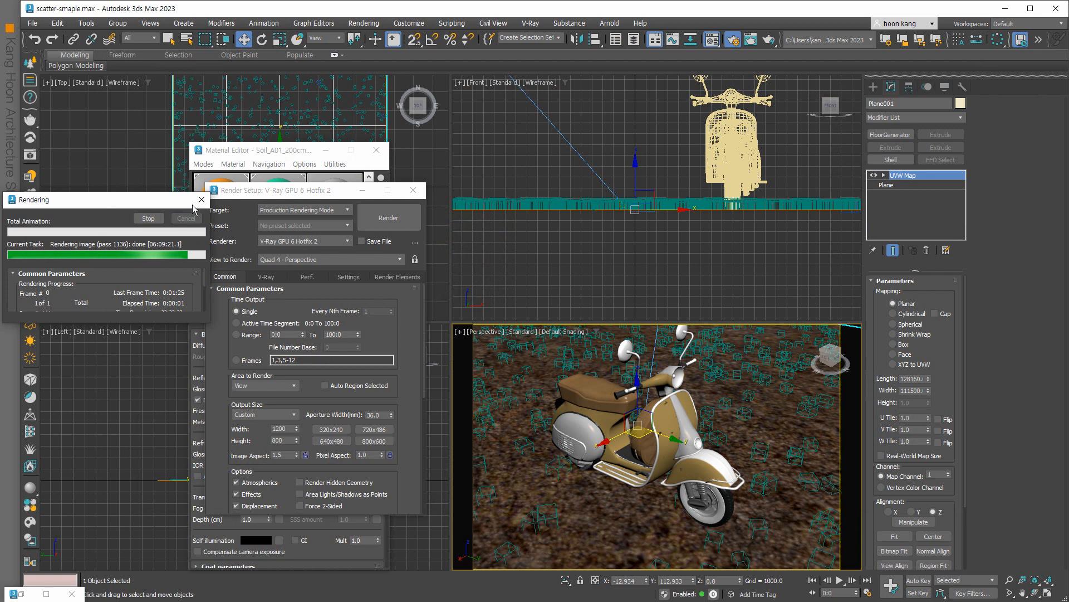
pyautogui.click(201, 200)
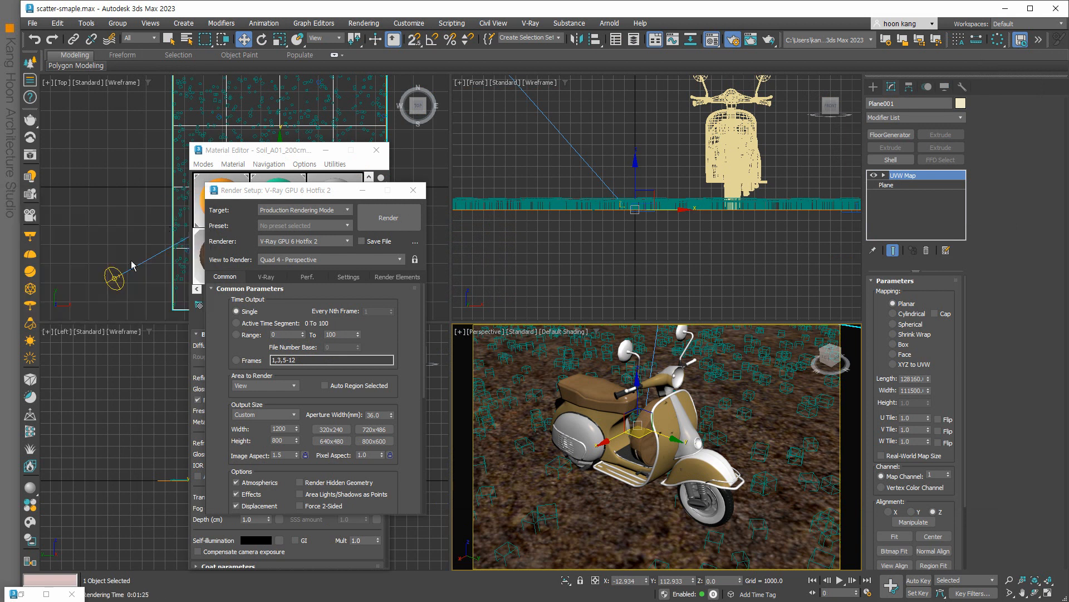
pyautogui.scroll(-6, 540, 233)
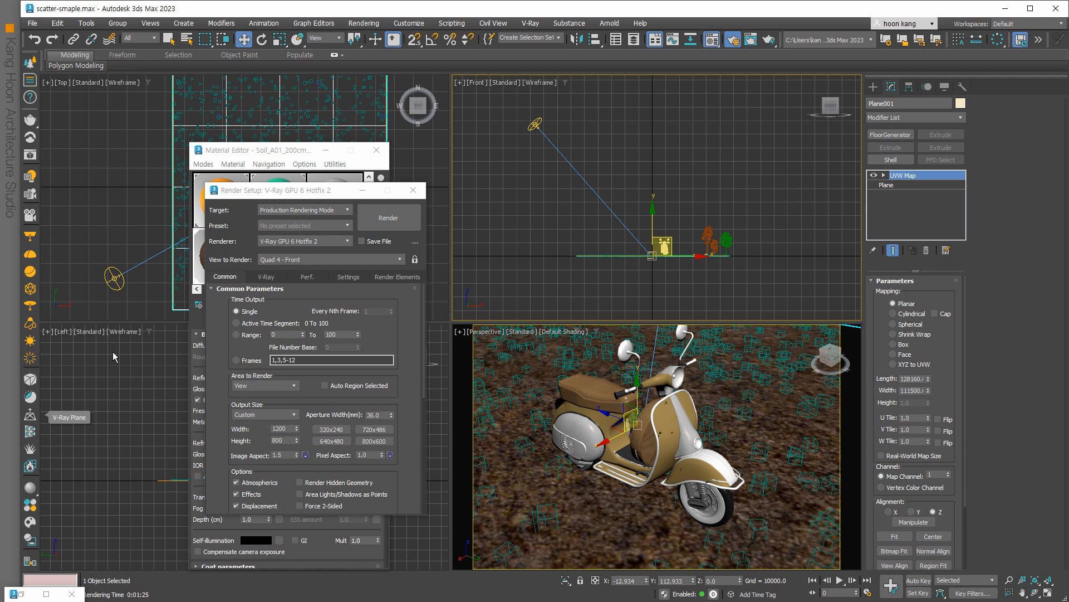
# Draw a standard Plane left of the scene in the Top view and grow VRayFur on it.
pyautogui.click(874, 87)
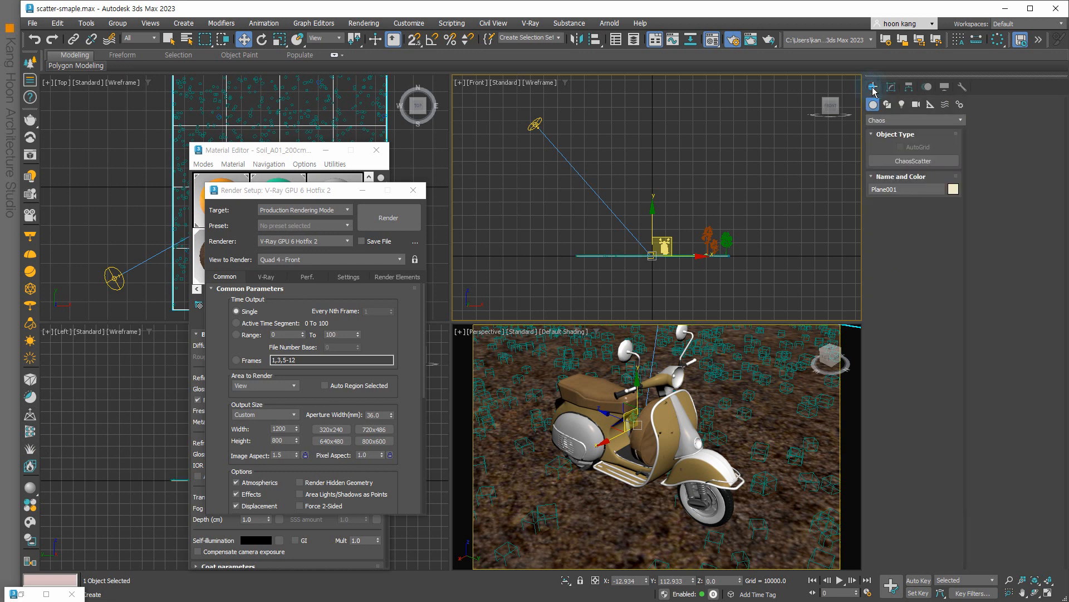
pyautogui.click(886, 120)
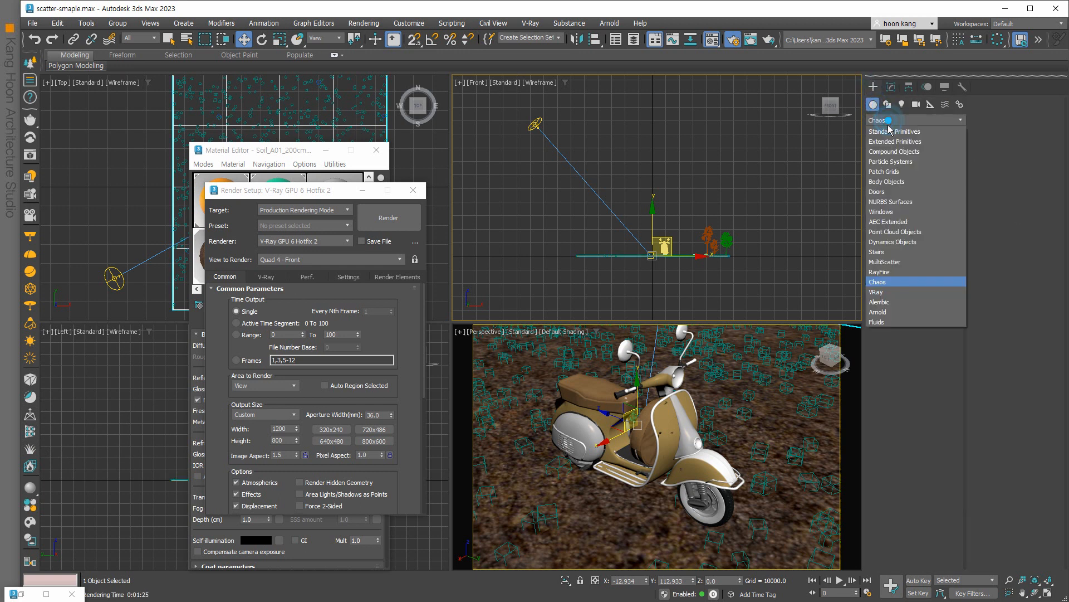
pyautogui.click(889, 133)
pyautogui.click(937, 217)
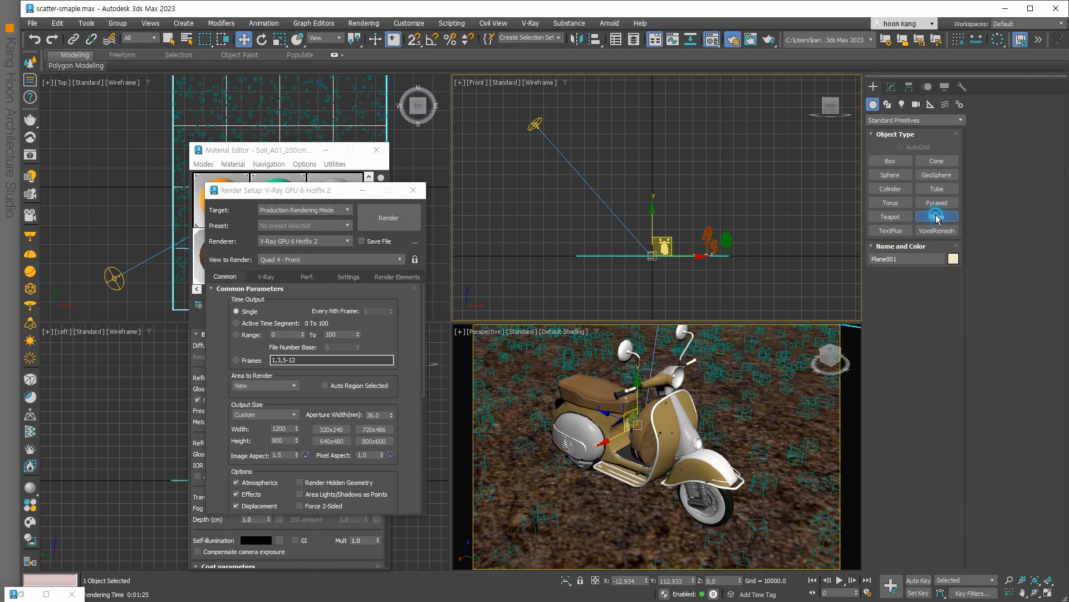
pyautogui.moveTo(92, 179); pyautogui.dragTo(140, 248)
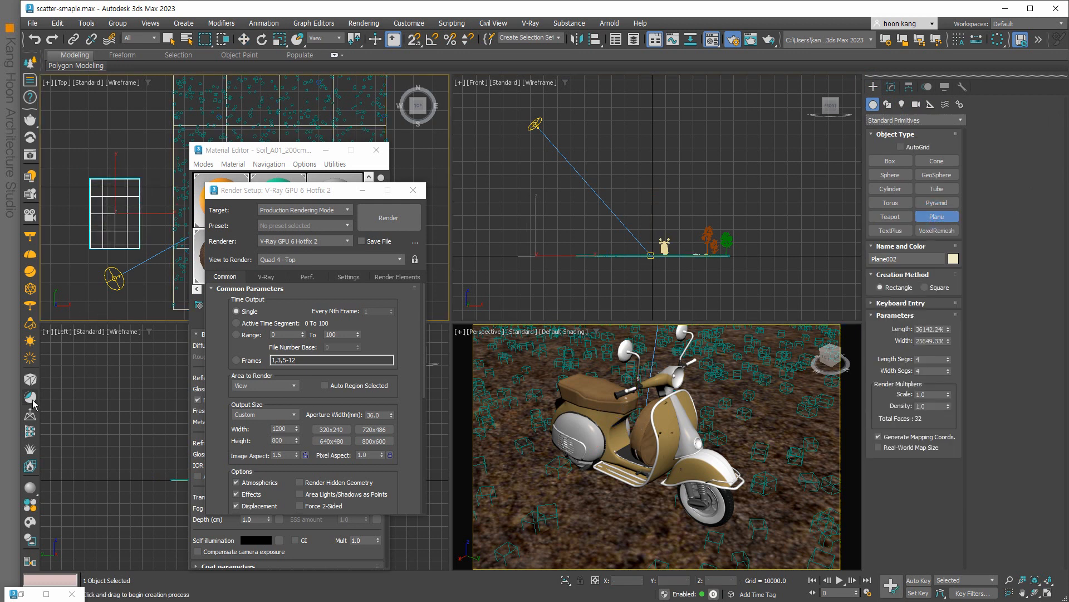
pyautogui.click(30, 449)
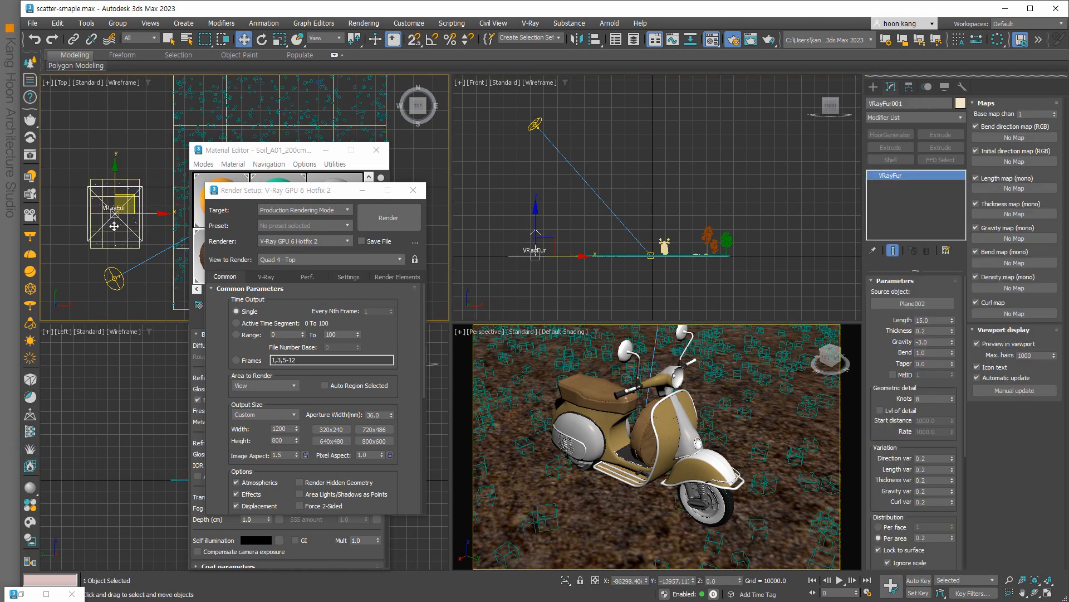
pyautogui.scroll(3, 523, 275)
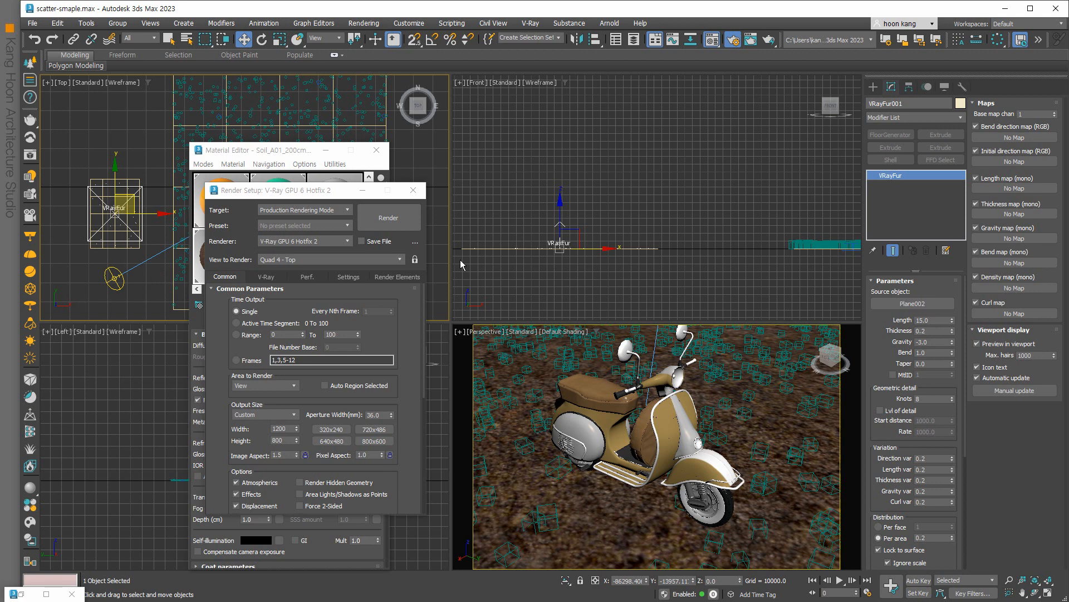
# Close Render Setup and the Material Editor, and clear the selection in the Left view.
pyautogui.click(412, 190)
pyautogui.click(377, 150)
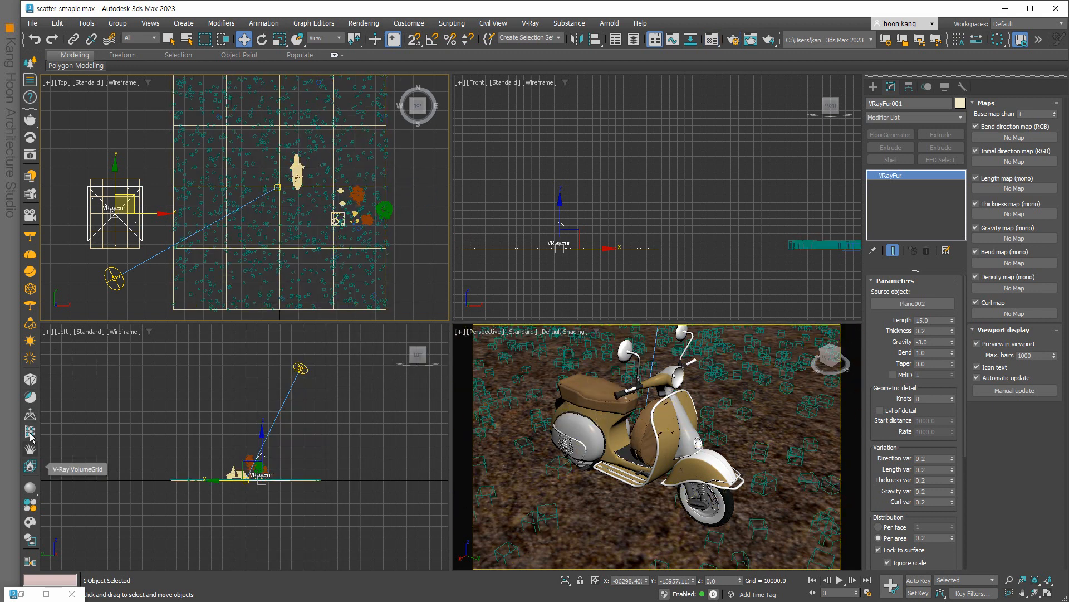
pyautogui.click(384, 415)
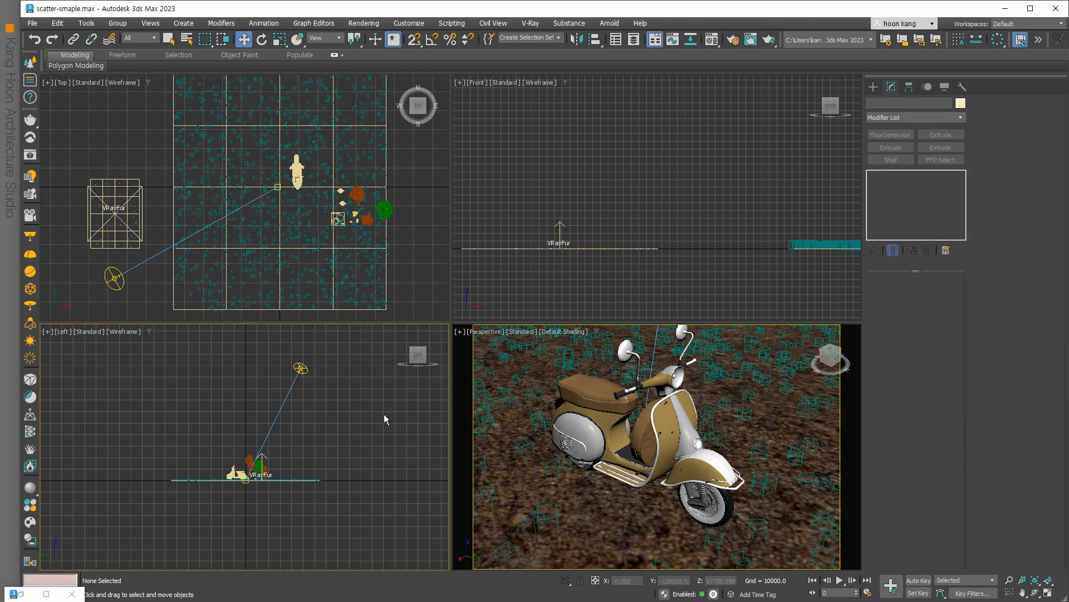